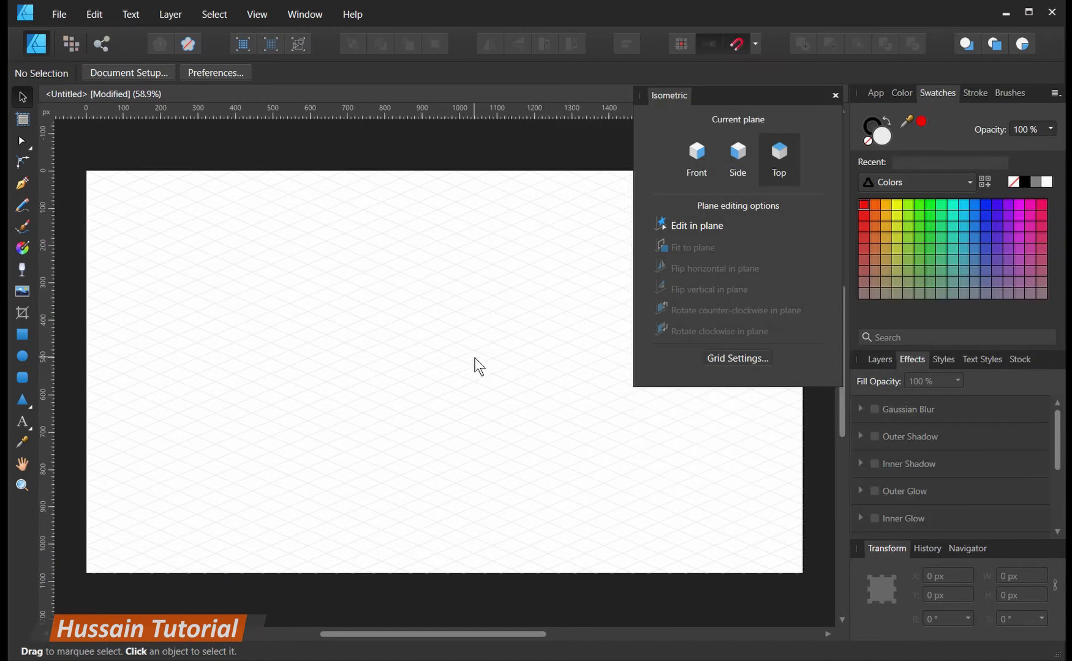
# - Draw a rectangle mid-page, enable in-plane editing and fit it to the top isometric plane at about 190 × 80 px
pyautogui.press('m')
pyautogui.click(755, 43)
pyautogui.click(23, 337)
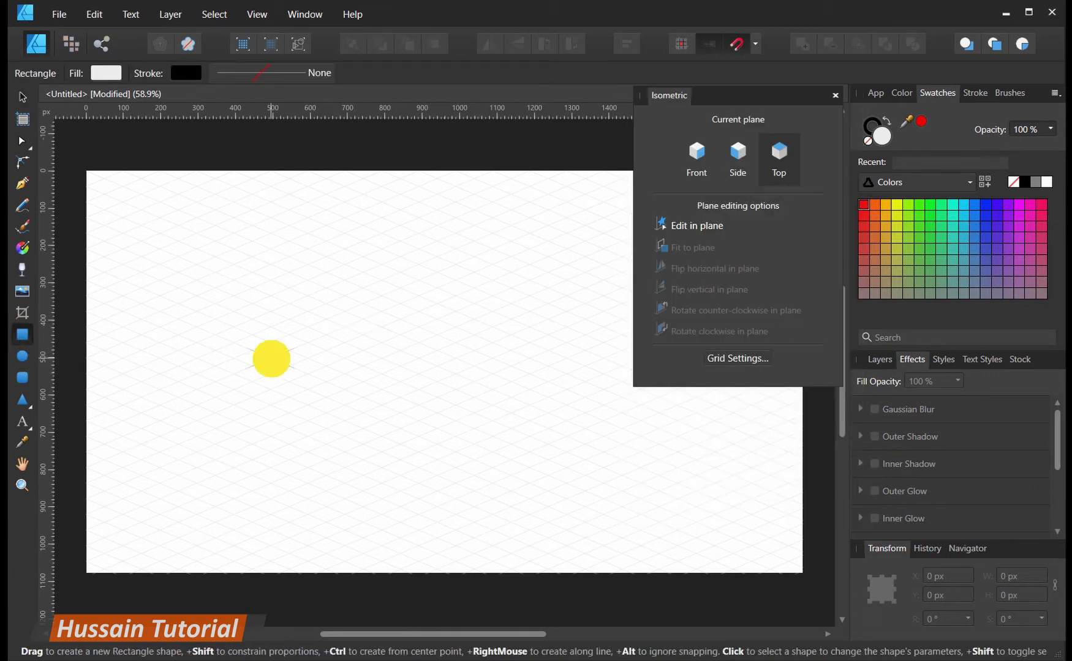
pyautogui.moveTo(272, 359); pyautogui.dragTo(363, 398)
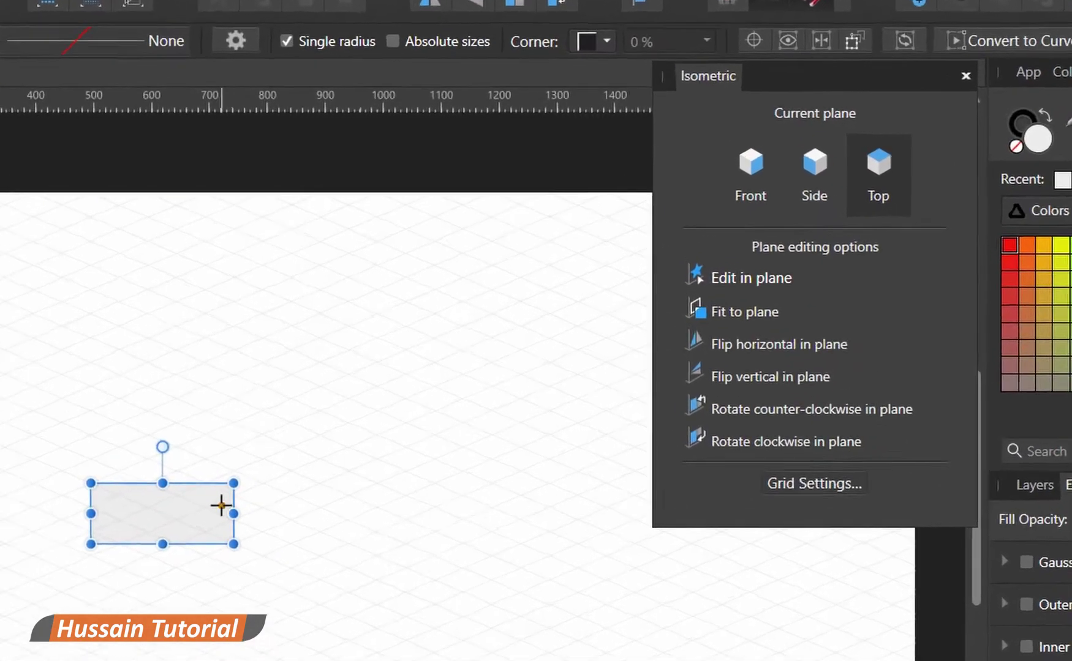
pyautogui.click(720, 277)
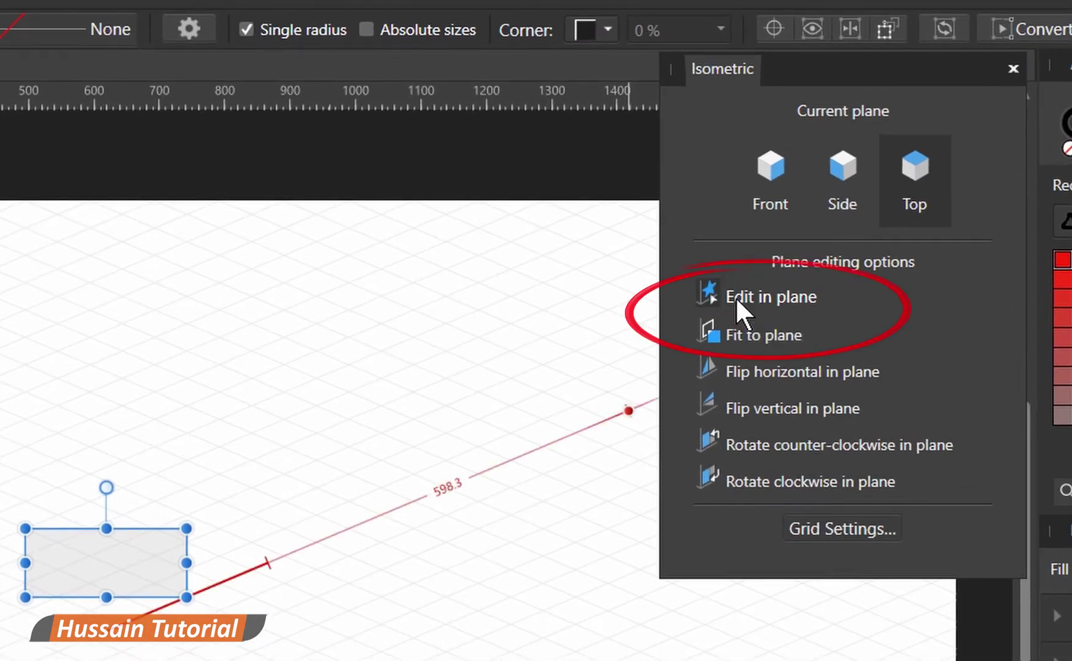
pyautogui.click(744, 335)
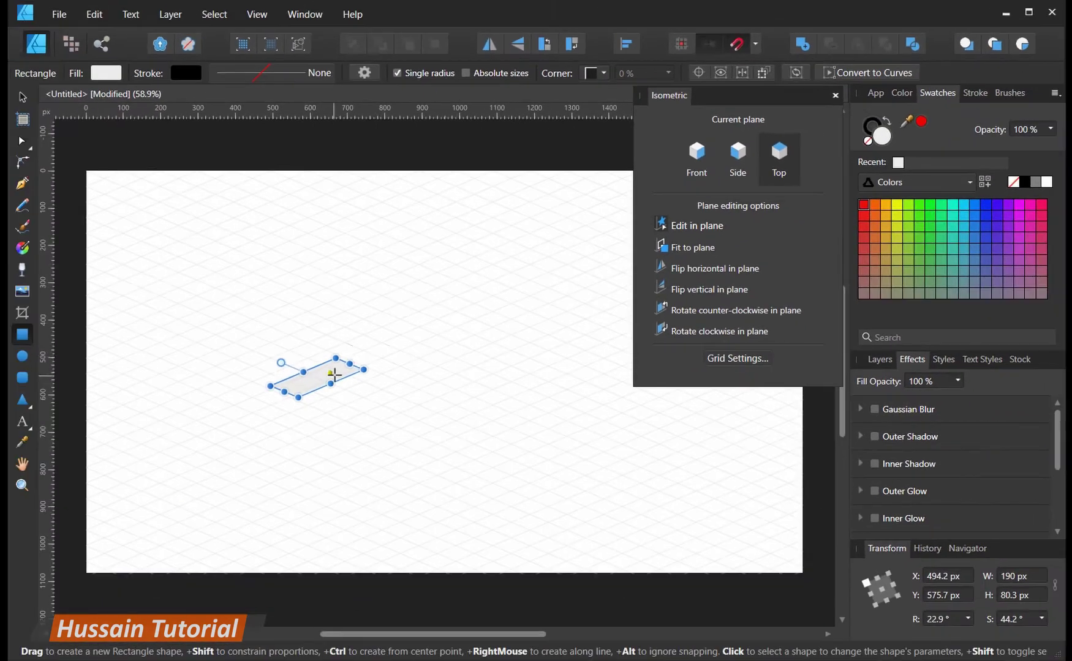
# - Enlarge the top-plane rectangle to about 376 × 107 px and place it in the lower middle of the page
pyautogui.moveTo(368, 360)
pyautogui.mouseDown()
pyautogui.moveTo(416, 335)
pyautogui.moveTo(411, 414)
pyautogui.mouseUp()
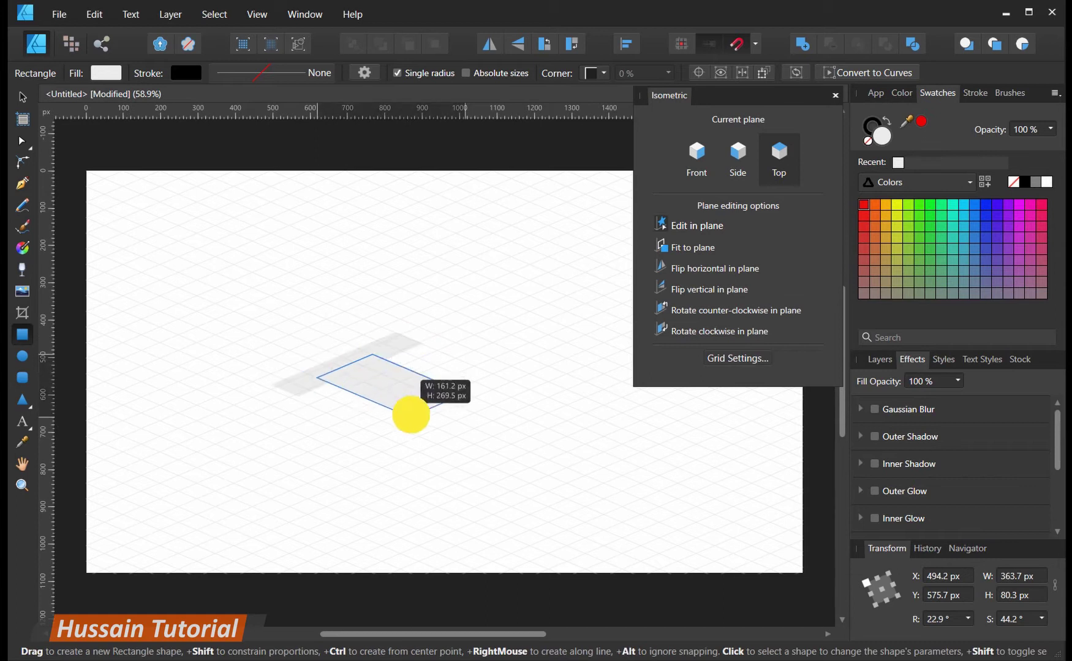
pyautogui.hotkey('ctrl', 'z')
pyautogui.press('v')
pyautogui.moveTo(371, 361); pyautogui.dragTo(447, 503)
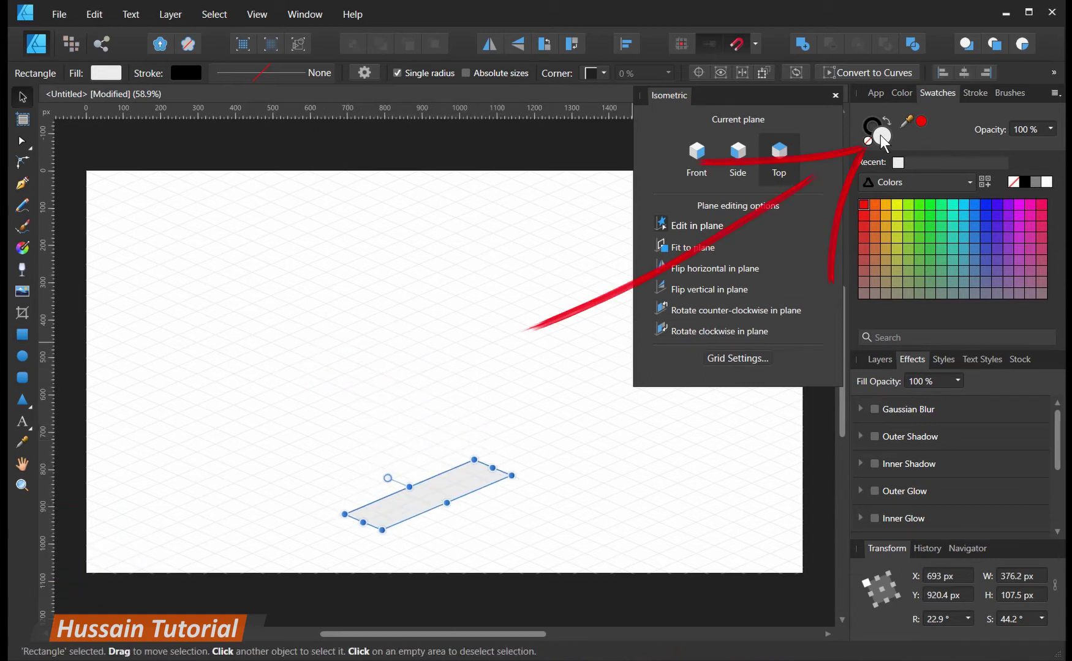
# - Fill the top-plane rectangle with the dark navy colour 3E4560
pyautogui.doubleClick(880, 134)
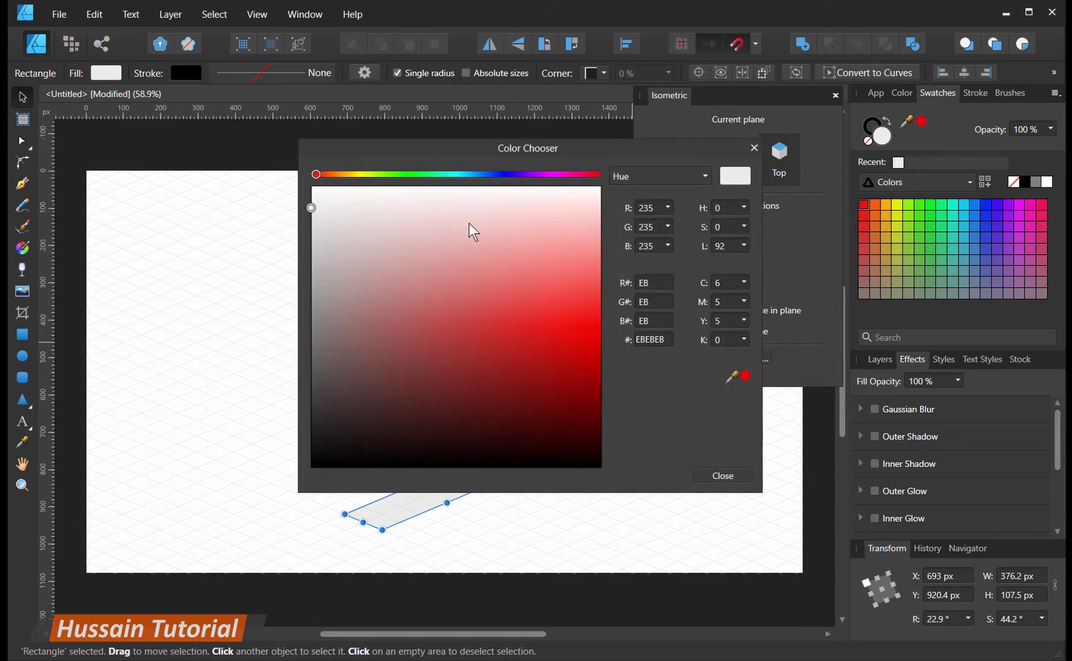
pyautogui.click(490, 175)
pyautogui.moveTo(347, 380); pyautogui.dragTo(374, 380)
pyautogui.click(719, 476)
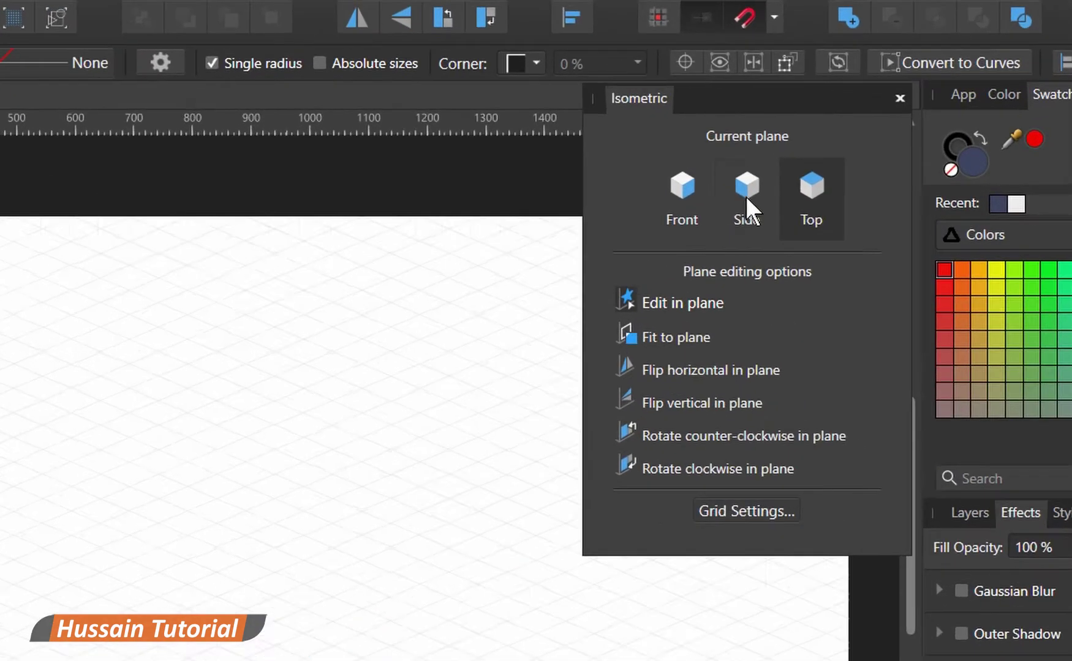
# - Draw an end wall of about 107.5 × 120 px on the side plane, standing on the base rectangle's short left edge
pyautogui.click(738, 155)
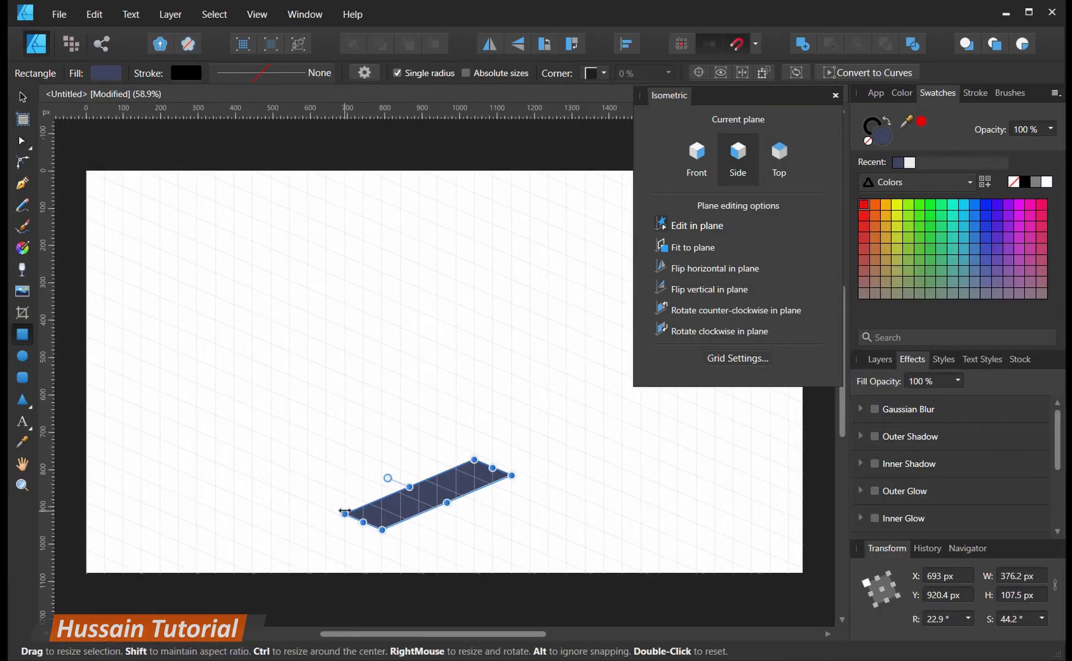
pyautogui.click(344, 491)
pyautogui.moveTo(344, 514)
pyautogui.mouseDown()
pyautogui.moveTo(383, 525)
pyautogui.moveTo(384, 486)
pyautogui.mouseUp()
pyautogui.press('v')
# - Set the isometric grid to 2 divisions
pyautogui.click(729, 360)
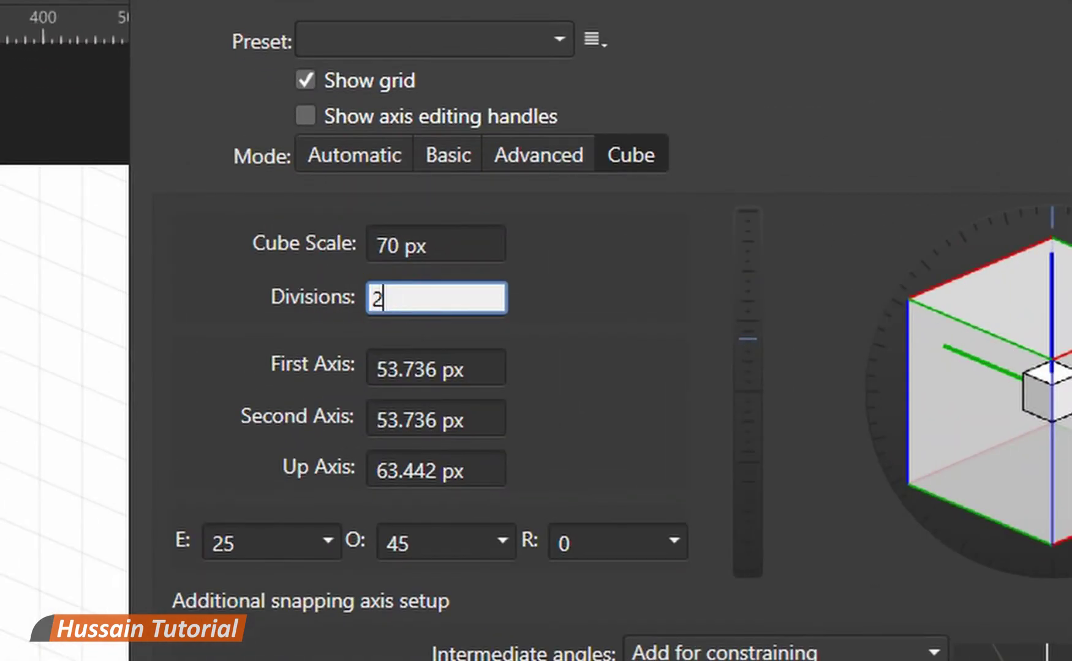
pyautogui.write('2')
pyautogui.press('Return')
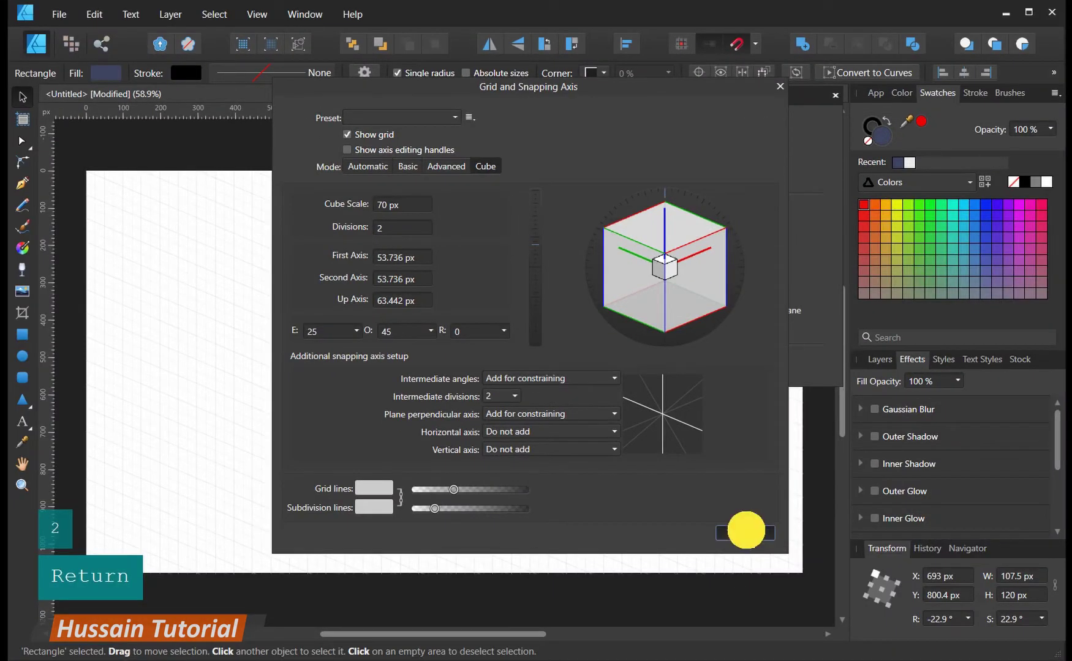
pyautogui.click(746, 532)
# - Duplicate the end wall and reshape the copy into an overhanging strip of about 161 × 32 px along its top edge
pyautogui.scroll(8, 347, 422)
pyautogui.scroll(-1, 347, 423)
pyautogui.moveTo(350, 420)
pyautogui.mouseDown()
pyautogui.moveTo(359, 245)
pyautogui.moveTo(357, 260)
pyautogui.mouseUp()
pyautogui.moveTo(345, 173); pyautogui.dragTo(345, 332)
pyautogui.moveTo(256, 322); pyautogui.dragTo(214, 303)
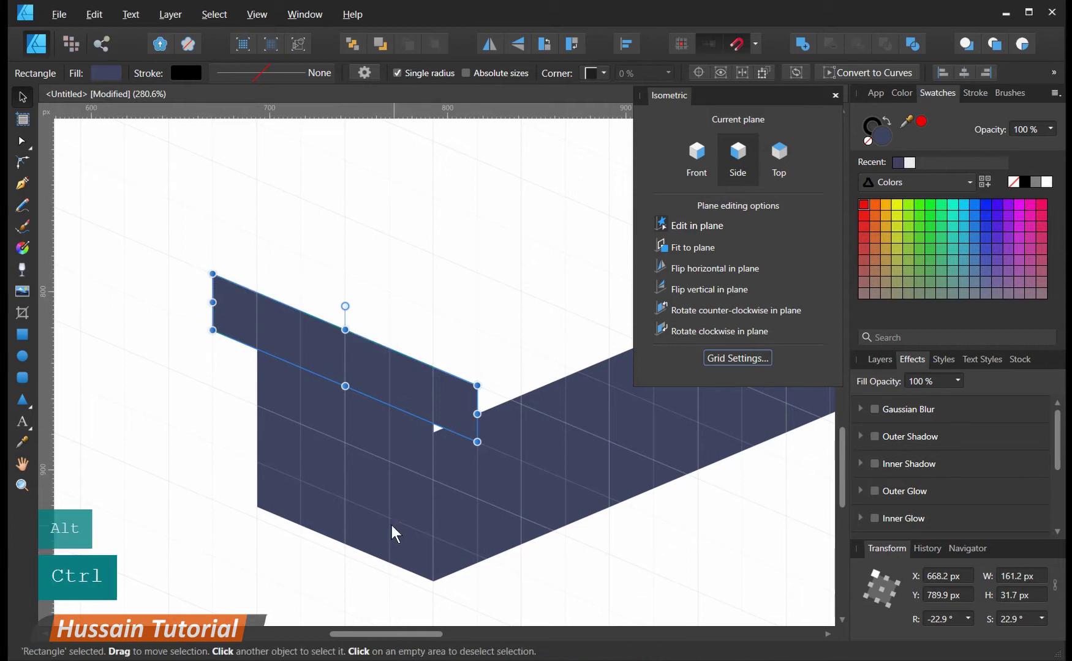
# - Darken the navy fill of both the end wall and its overhanging strip
pyautogui.keyDown('shift'); pyautogui.click(367, 426); pyautogui.keyUp('shift')
pyautogui.doubleClick(880, 135)
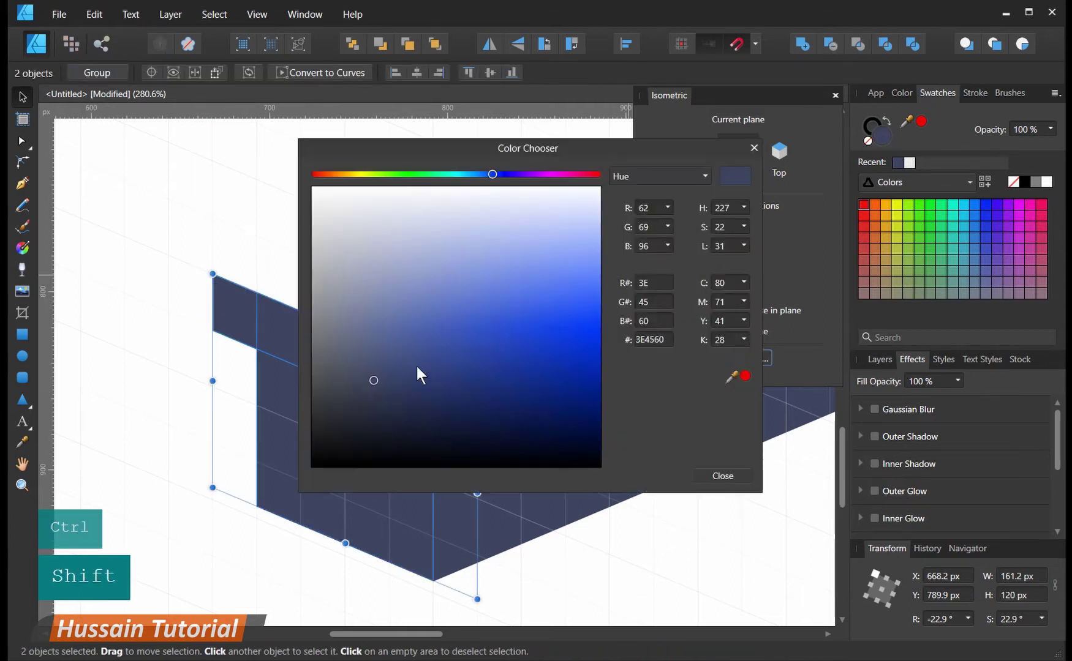
pyautogui.moveTo(371, 386); pyautogui.dragTo(370, 402)
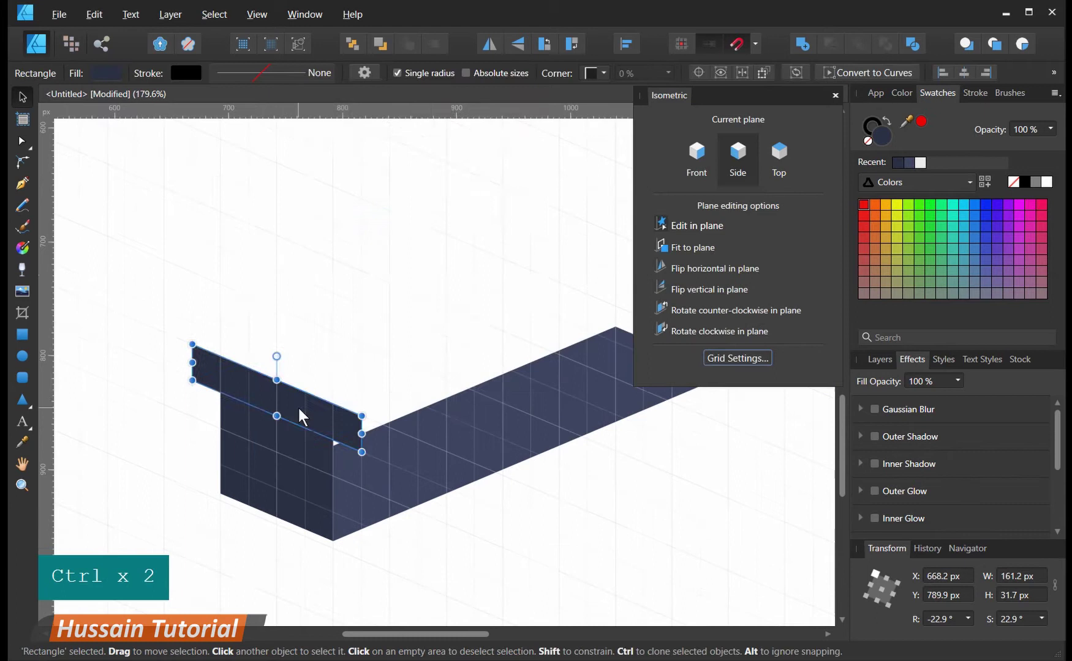
# - Copy the overhanging strip, fit the copy to the front plane and snap it to the original strip's front corner
pyautogui.moveTo(303, 416); pyautogui.dragTo(459, 343)
pyautogui.click(696, 161)
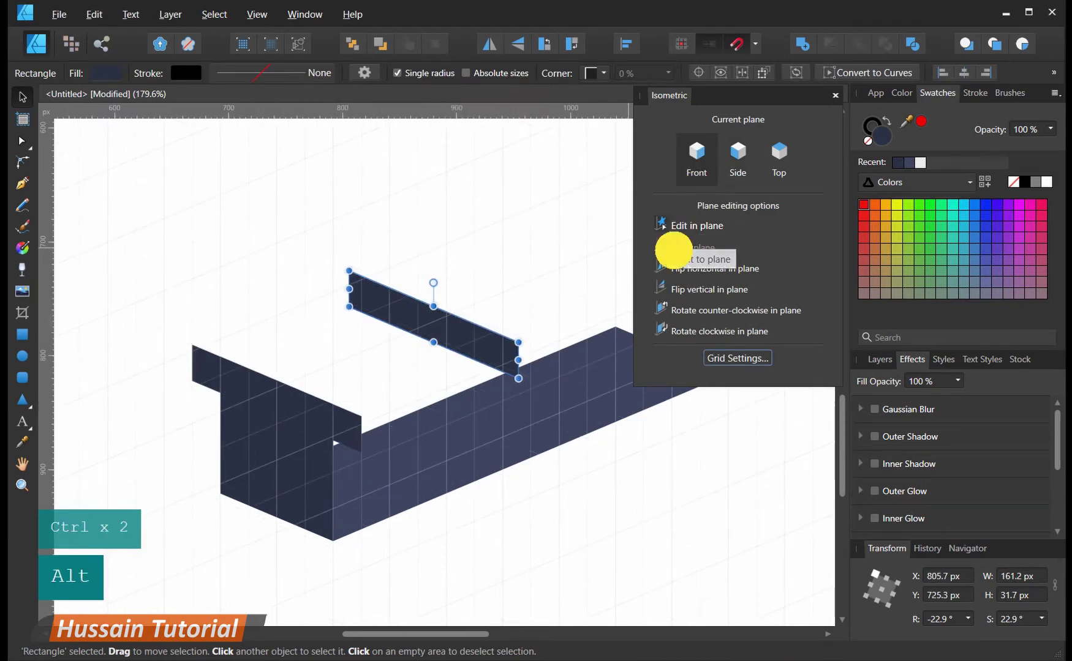
pyautogui.click(674, 250)
pyautogui.moveTo(469, 315); pyautogui.dragTo(480, 391)
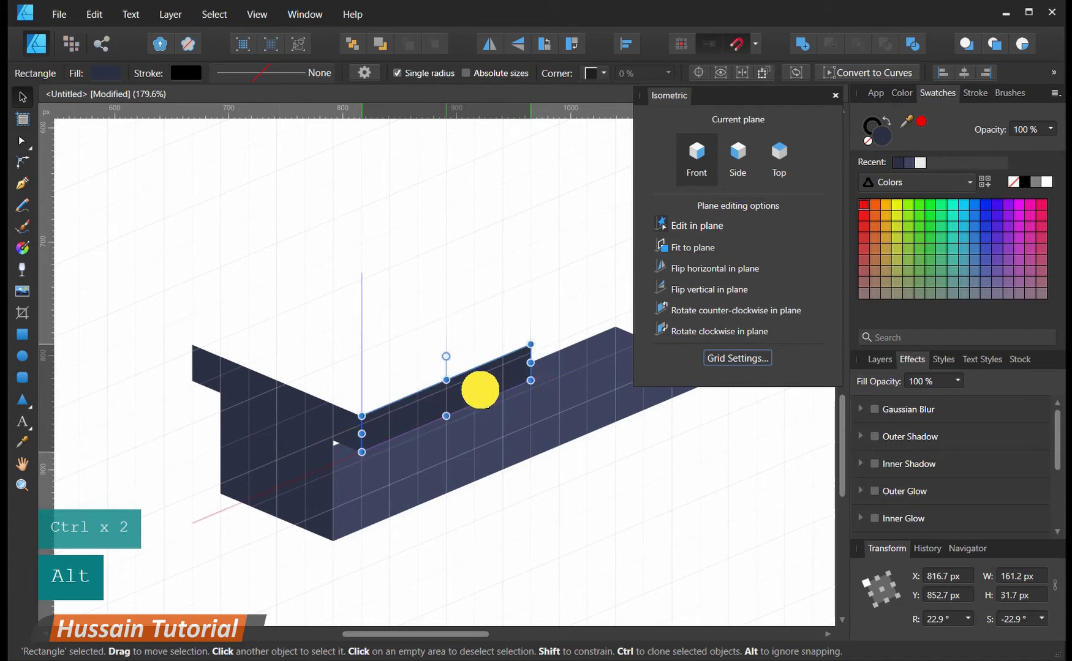
# - Enlarge the front-plane strip to about 390 × 111 px so that it covers the whole long front wall
pyautogui.moveTo(468, 331); pyautogui.dragTo(557, 296)
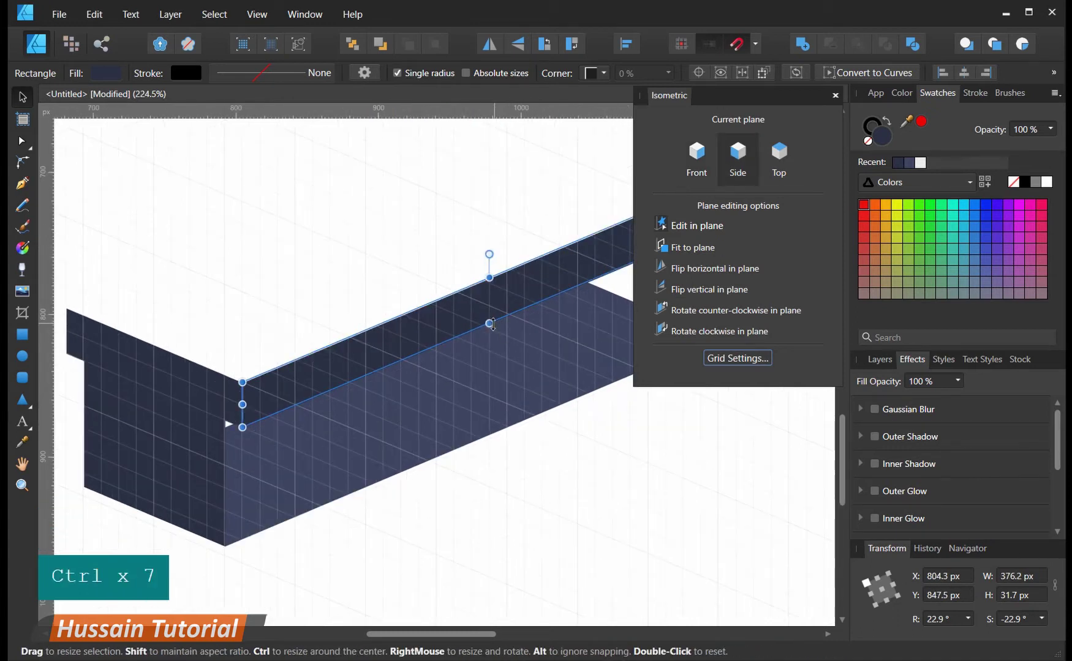
pyautogui.moveTo(490, 324); pyautogui.dragTo(480, 441)
pyautogui.moveTo(242, 459); pyautogui.dragTo(224, 466)
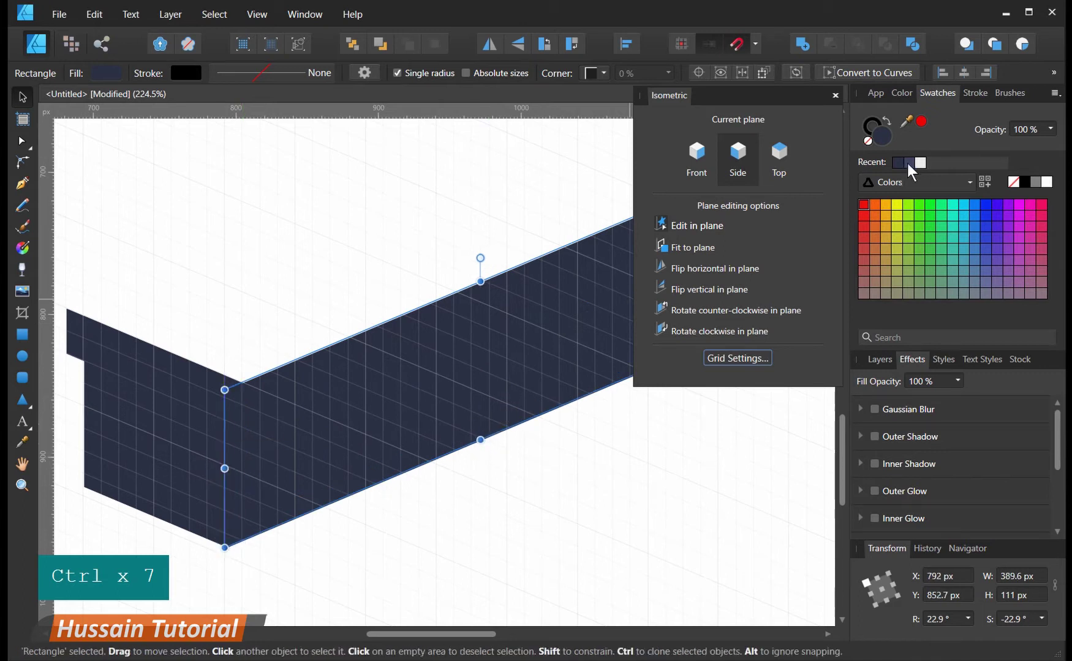
# - Fill the long front wall with the lighter recent navy and move it one level back
pyautogui.click(908, 163)
pyautogui.moveTo(408, 402); pyautogui.dragTo(387, 374)
pyautogui.hotkey('ctrl', '[')
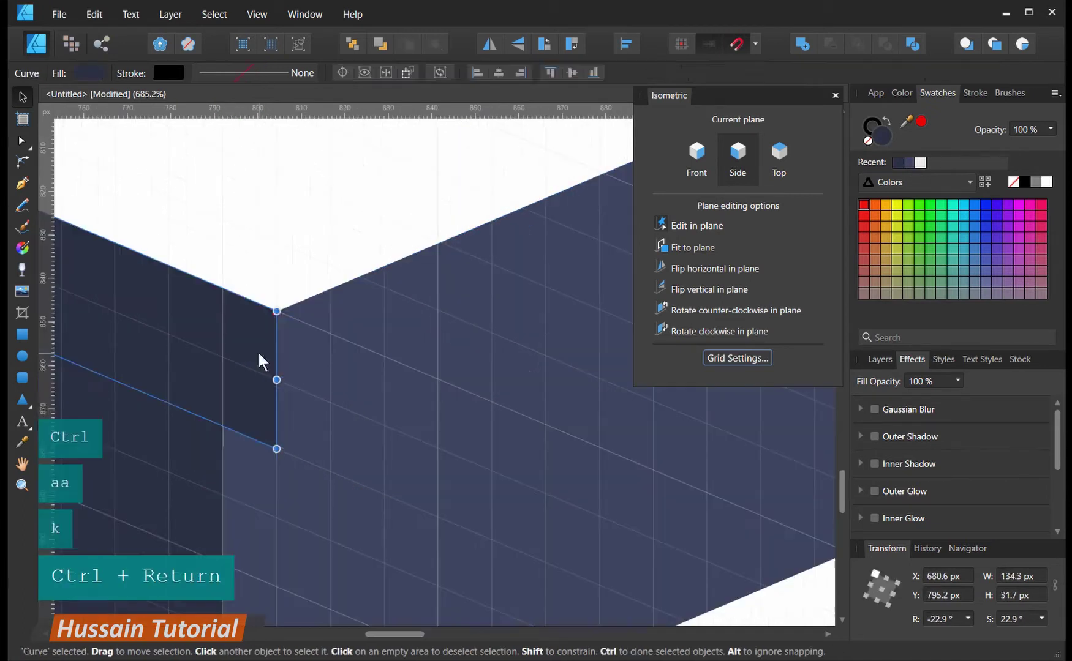
# - Bevel the side strip's lower corner beside the front wall by deleting its corner node
pyautogui.press('a')
pyautogui.click(223, 425)
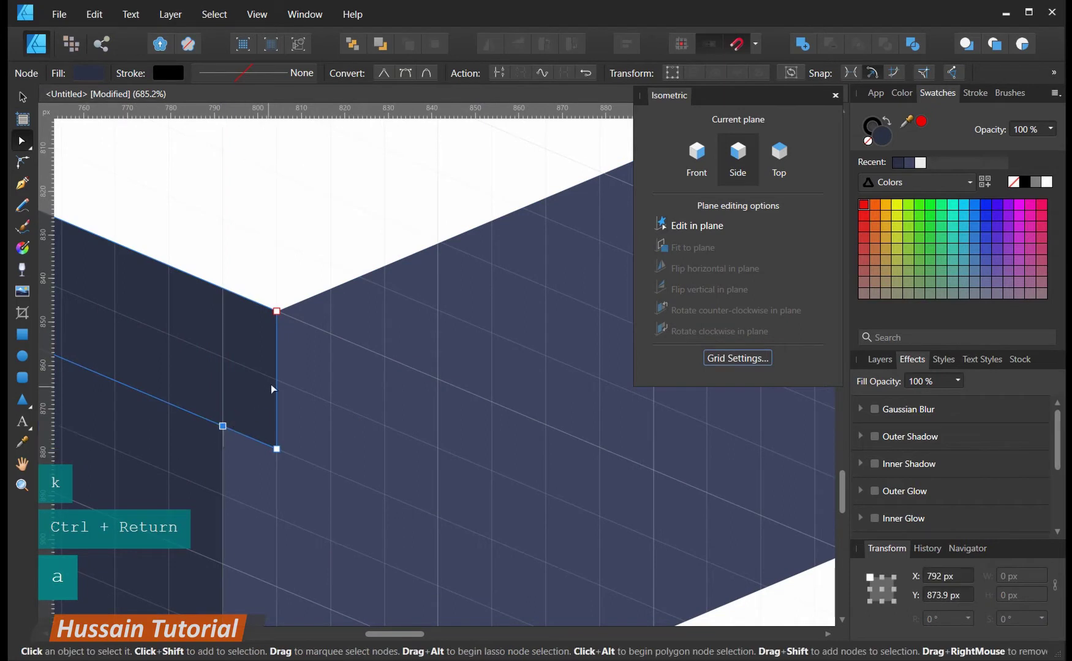
pyautogui.click(276, 380)
pyautogui.press('Delete')
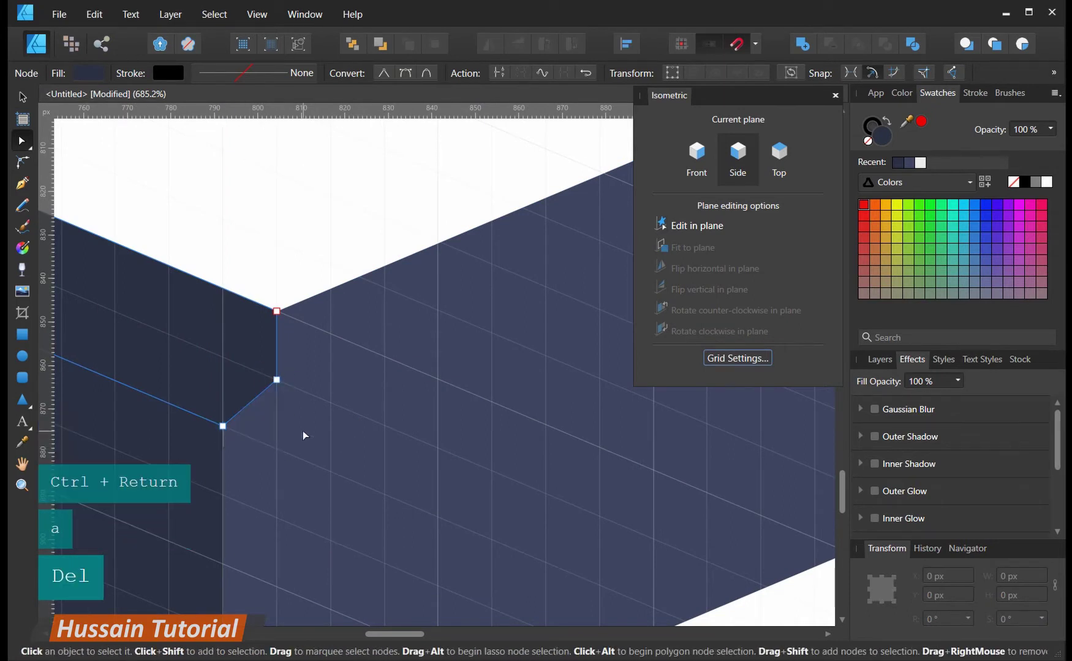
# - Bevel the side strip's outer lower-left corner with a node at the wall edge, deleting the corner node
pyautogui.scroll(-6, 304, 435)
pyautogui.scroll(9, 179, 373)
pyautogui.click(248, 261)
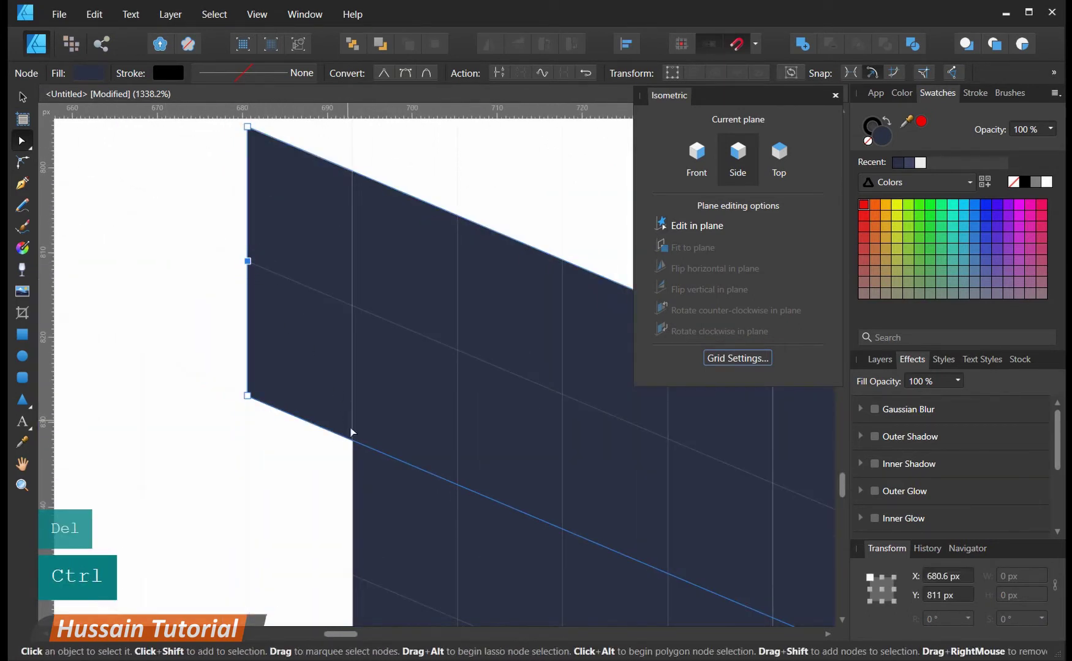
pyautogui.click(352, 442)
pyautogui.click(247, 396)
pyautogui.press('Delete')
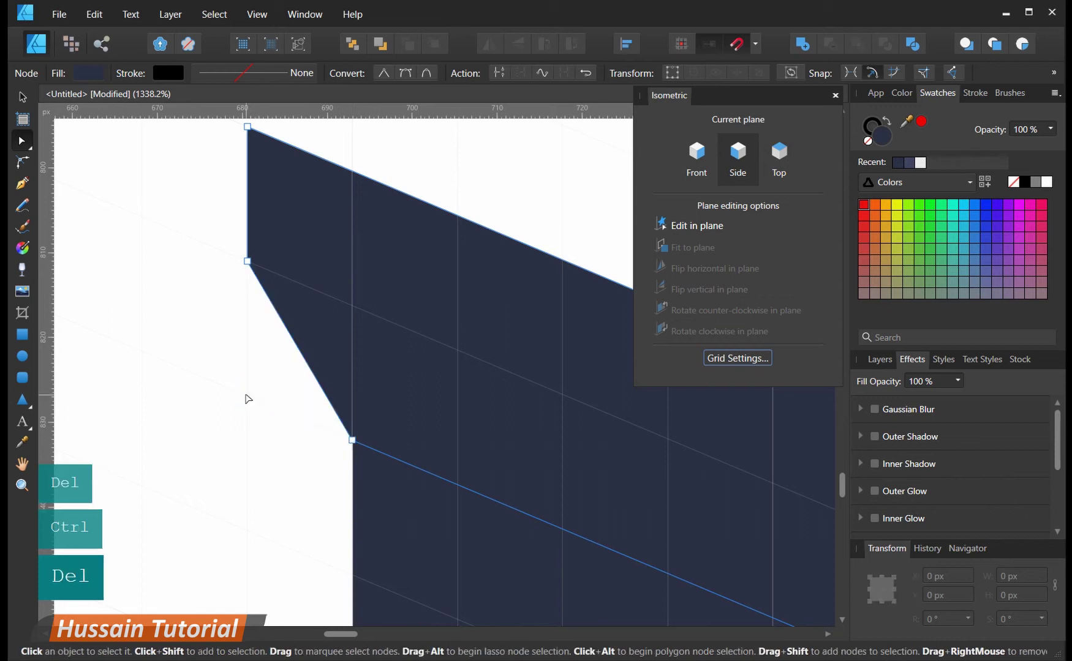
# - Duplicate the front wall and reduce the copy to a thin band of about 389 × 5.4 px below the roof edge
pyautogui.scroll(-9, 209, 386)
pyautogui.scroll(3, 392, 398)
pyautogui.moveTo(419, 404); pyautogui.dragTo(295, 421)
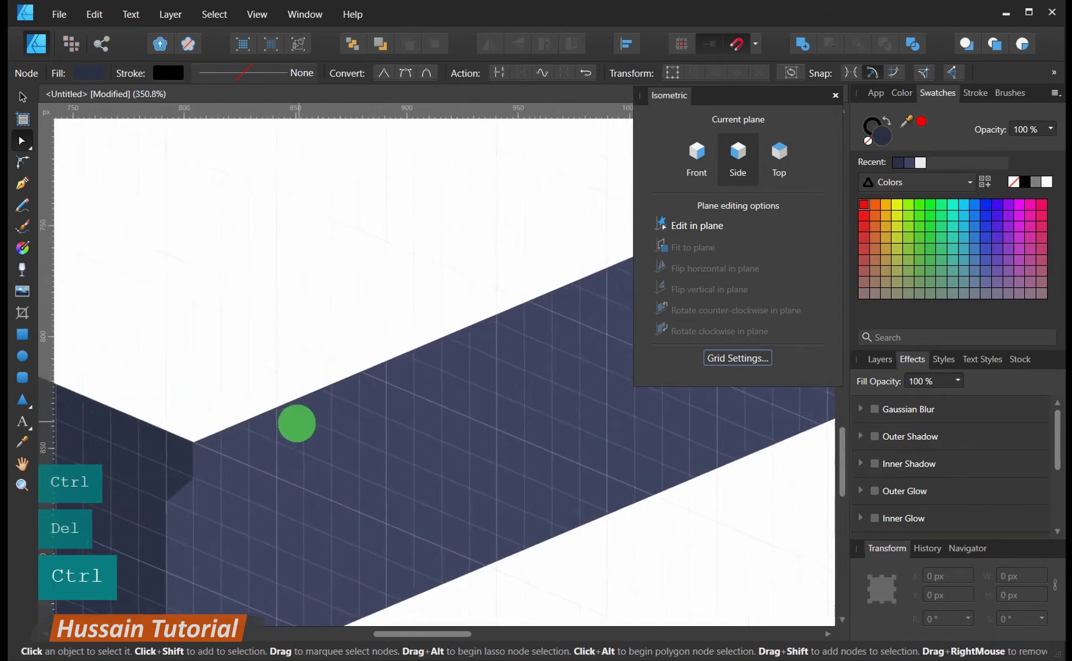
pyautogui.scroll(-2, 292, 423)
pyautogui.keyDown('ctrl'); pyautogui.click(292, 423); pyautogui.keyUp('ctrl')
pyautogui.moveTo(340, 481); pyautogui.dragTo(340, 465)
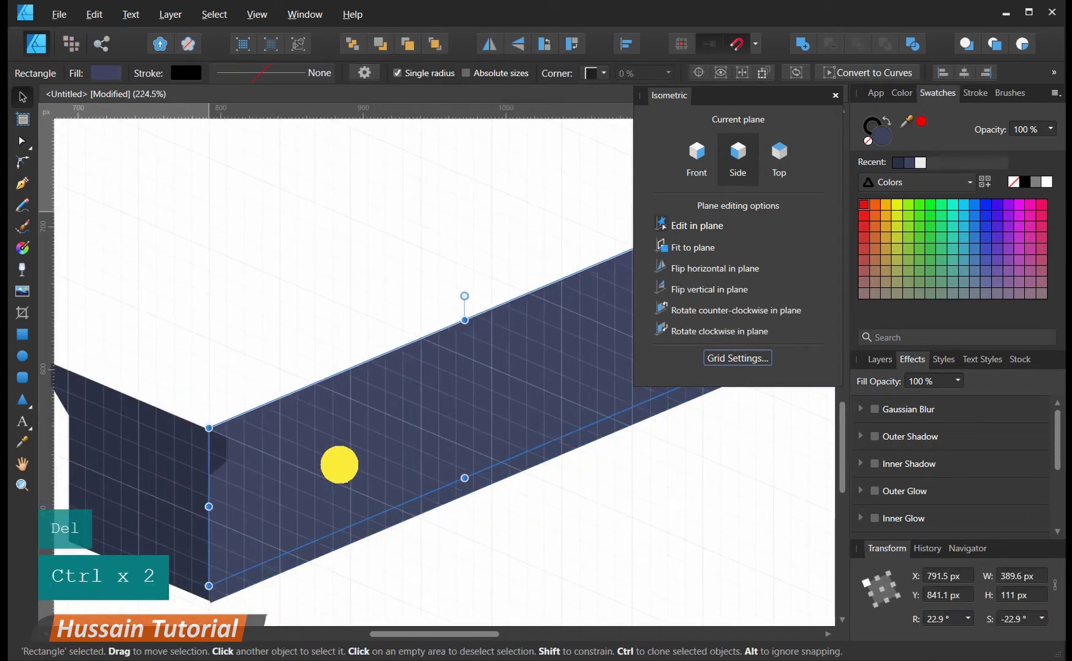
pyautogui.moveTo(460, 322); pyautogui.dragTo(460, 364)
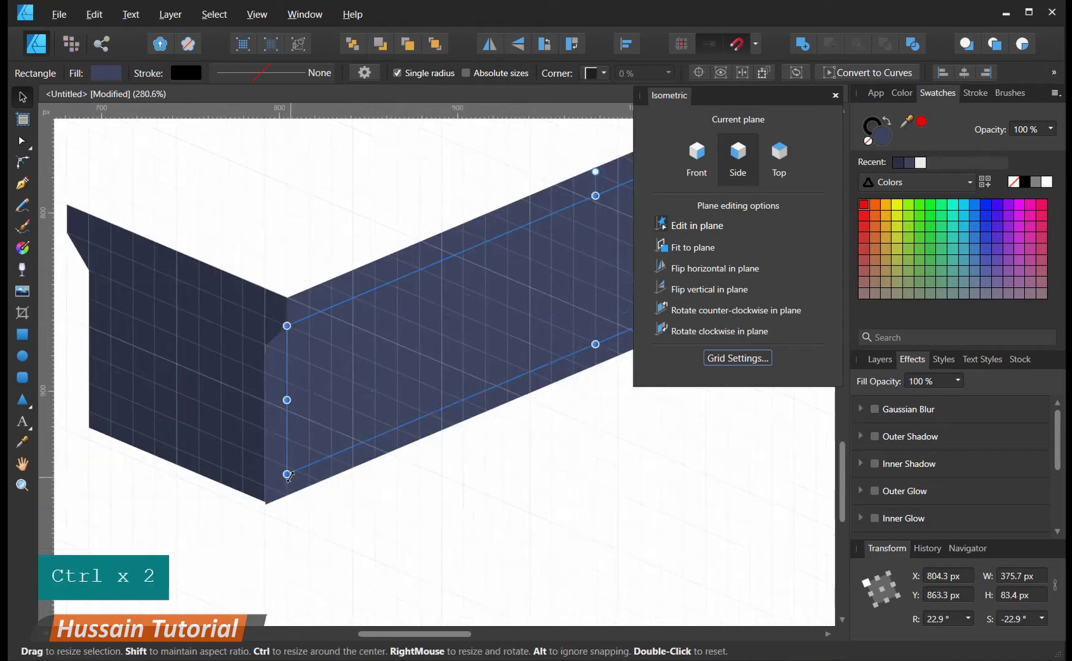
pyautogui.moveTo(287, 473); pyautogui.dragTo(266, 345)
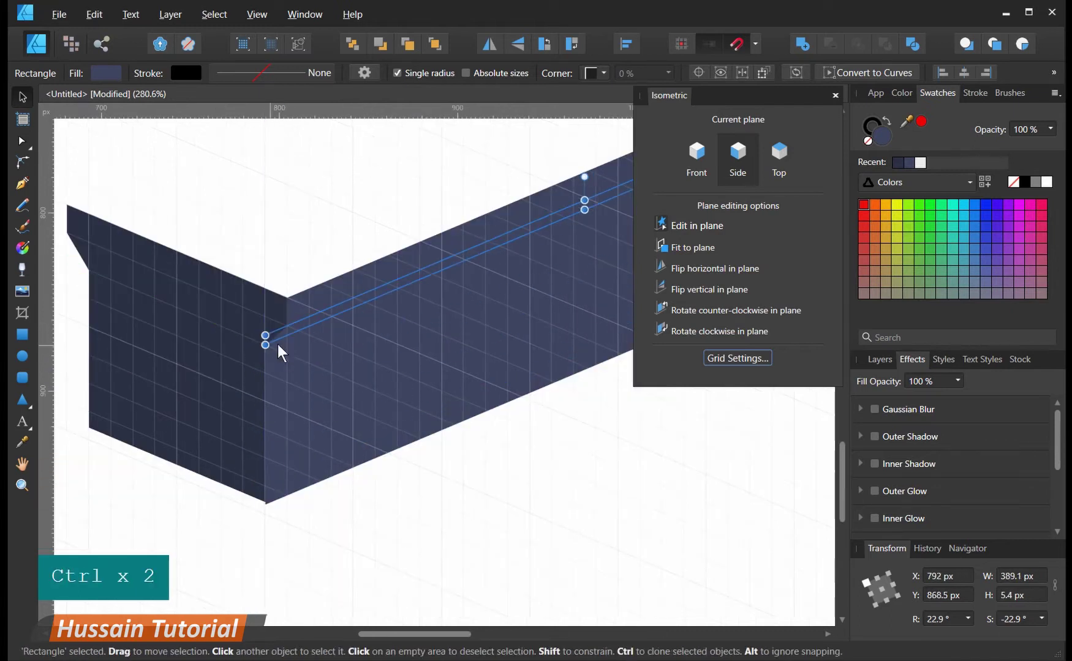
# - Fill the thin band on the front wall with the darker recent navy and deselect it
pyautogui.scroll(5, 325, 319)
pyautogui.scroll(4, 176, 353)
pyautogui.scroll(-11, 193, 395)
pyautogui.click(900, 161)
pyautogui.click(367, 481)
pyautogui.scroll(1, 384, 340)
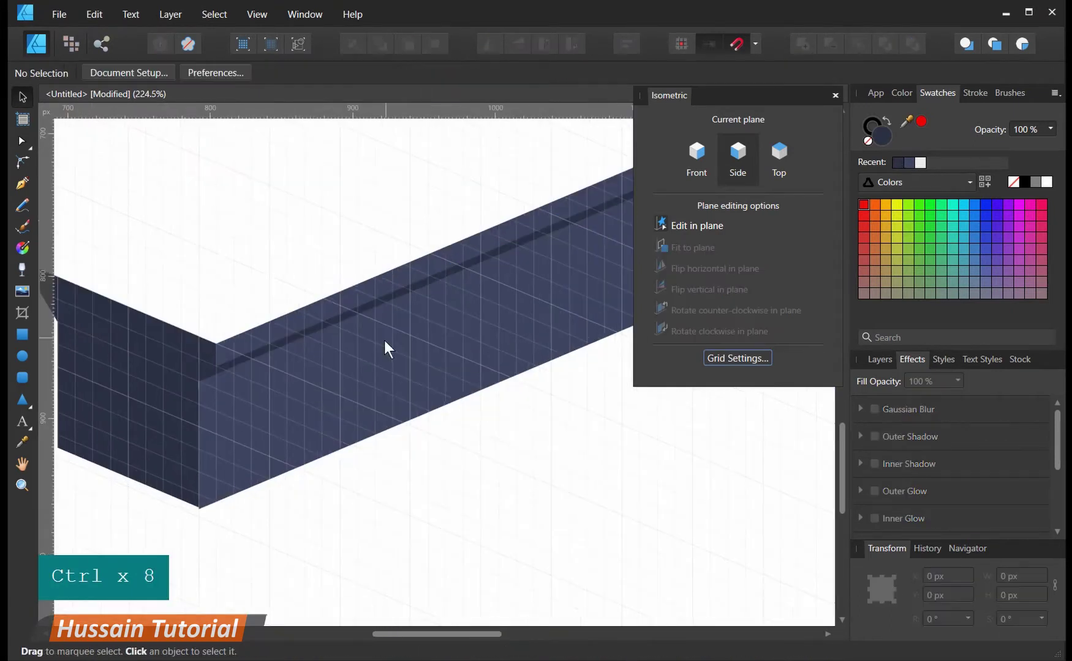
# - Draw a light grey window frame of about 107.5 × 71 px on the front plane near the wall's left end
pyautogui.click(22, 334)
pyautogui.click(696, 153)
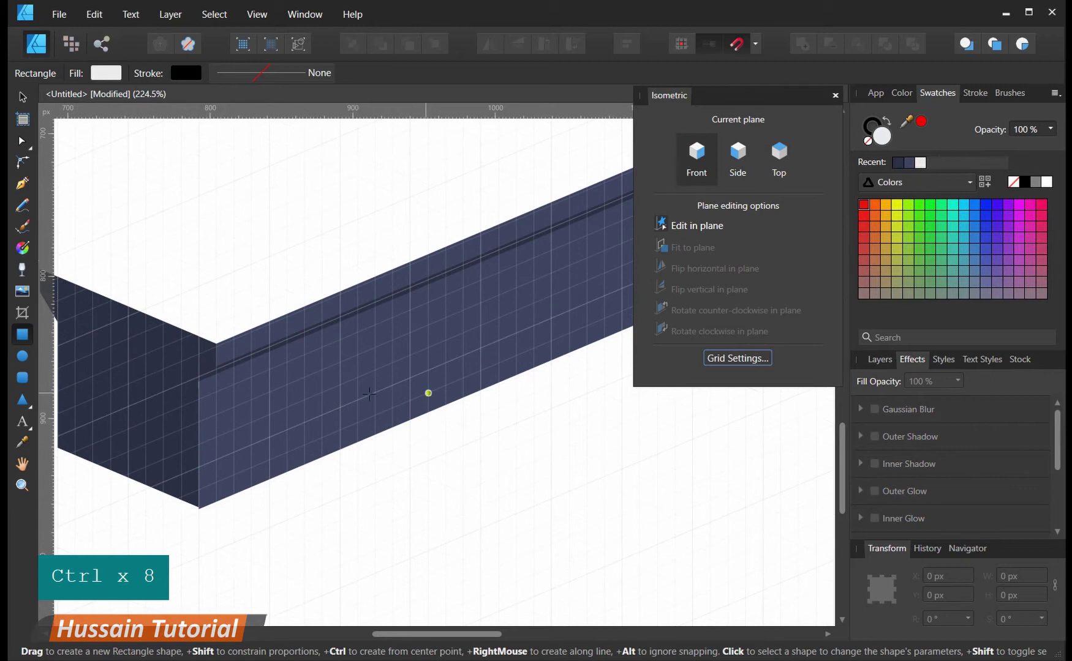
pyautogui.moveTo(234, 385)
pyautogui.mouseDown()
pyautogui.moveTo(337, 414)
pyautogui.moveTo(350, 400)
pyautogui.moveTo(341, 401)
pyautogui.mouseUp()
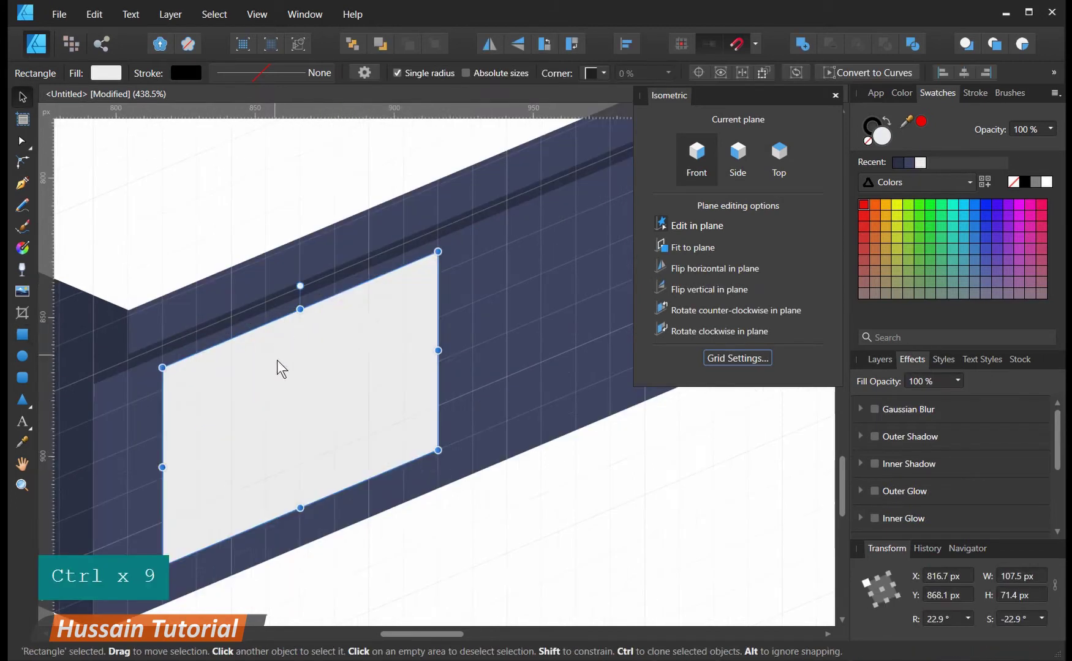
# - Duplicate the window frame as a mid-grey pane of about 40 × 8 px in the frame's upper-left part
pyautogui.hotkey('ctrl', 'j')
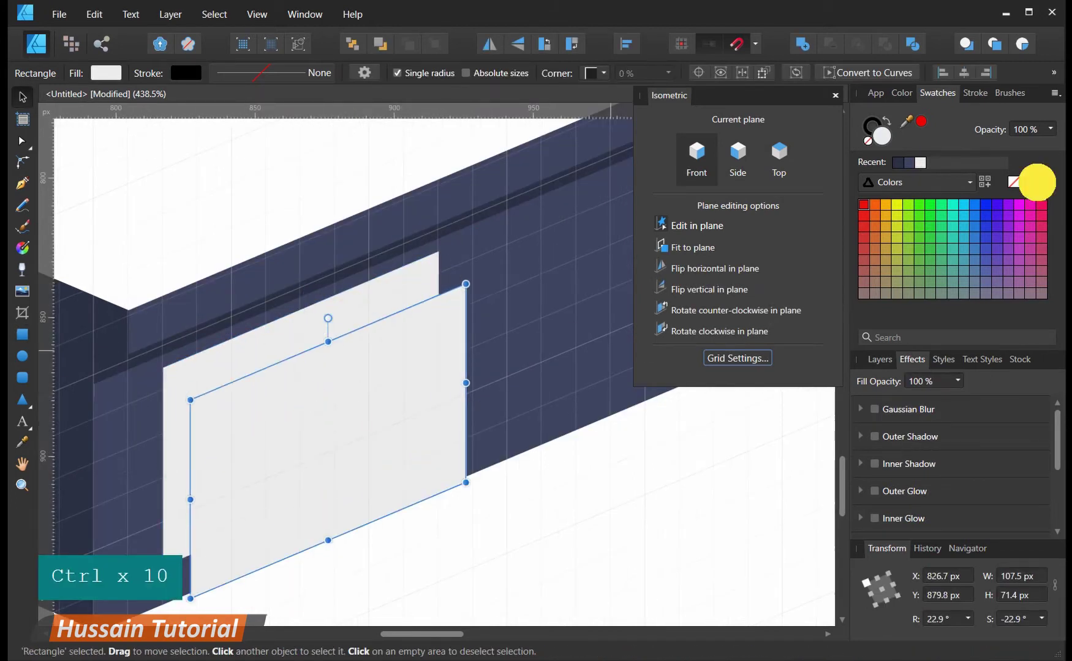
pyautogui.click(1037, 183)
pyautogui.moveTo(466, 482); pyautogui.dragTo(255, 435)
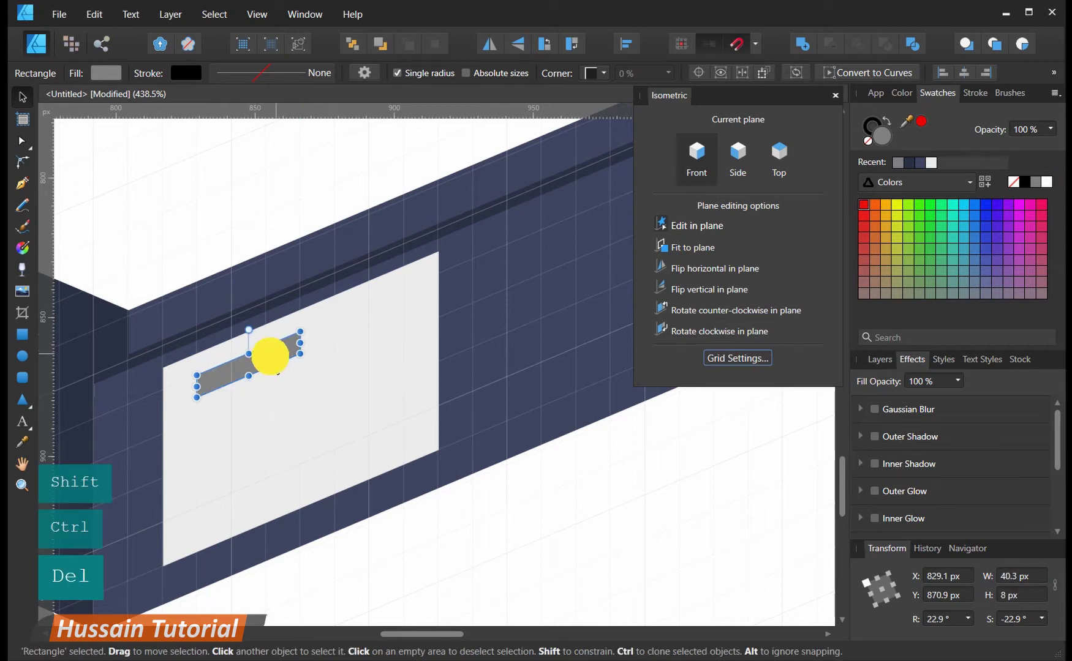
pyautogui.moveTo(271, 357); pyautogui.dragTo(271, 357)
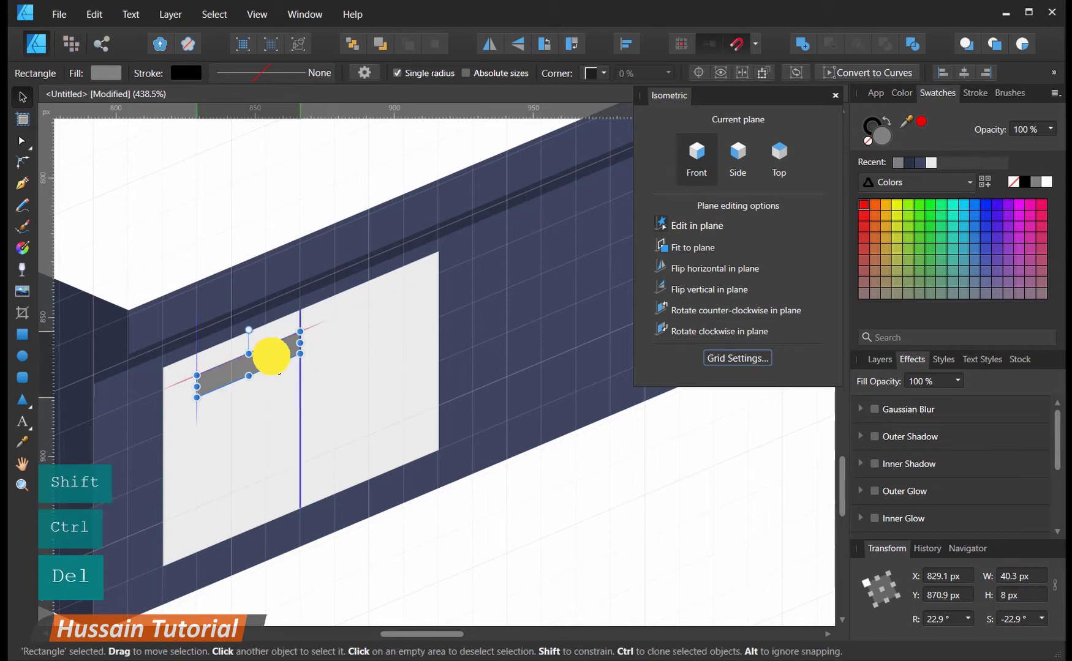
# - Copy the grey pane to the frame's right half, and copy both panes below as taller lower panes
pyautogui.moveTo(285, 356); pyautogui.dragTo(423, 299)
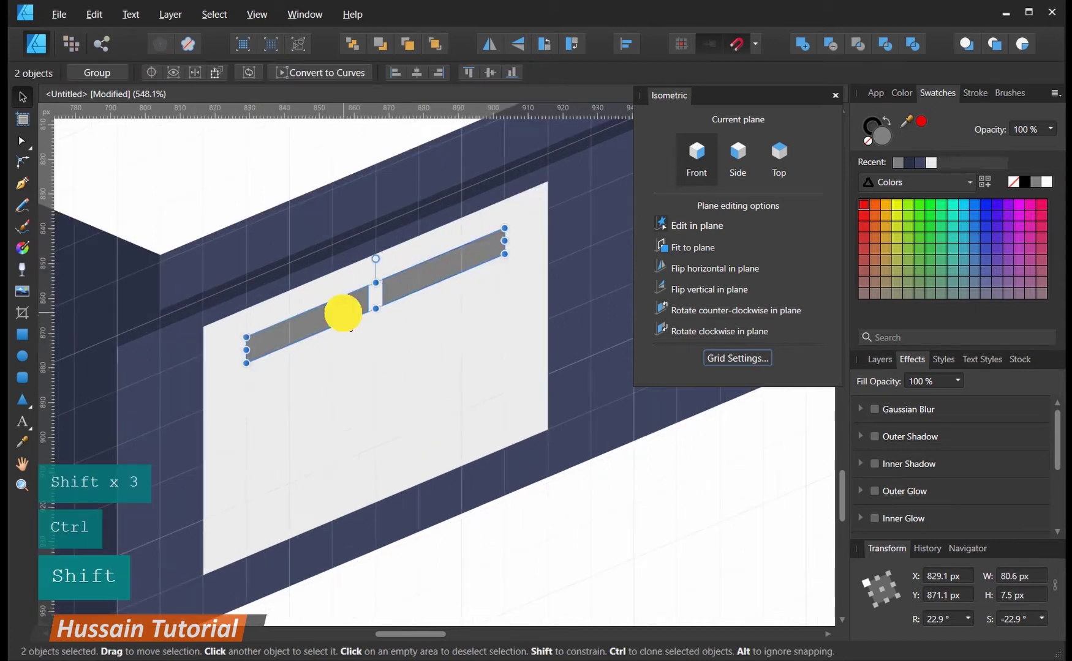
pyautogui.moveTo(343, 312)
pyautogui.mouseDown()
pyautogui.moveTo(342, 355)
pyautogui.moveTo(375, 439)
pyautogui.moveTo(375, 477)
pyautogui.mouseUp()
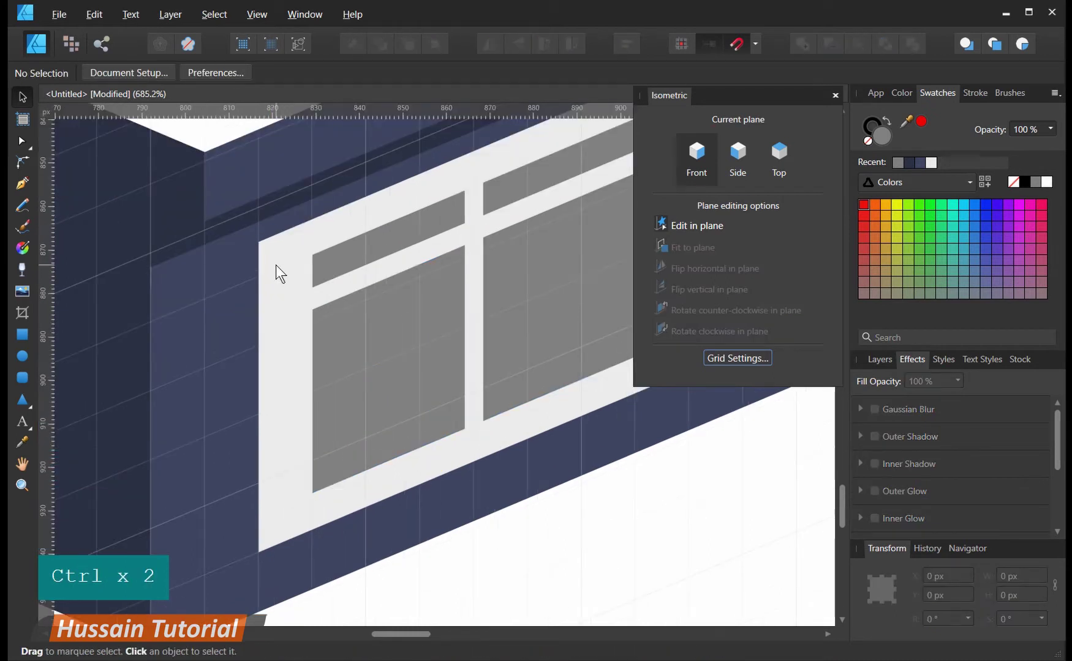
# - Draw a side-plane strip of about 4.8 × 71 px along the window frame's left edge and fill it with dark grey #4E4E4E
pyautogui.click(739, 153)
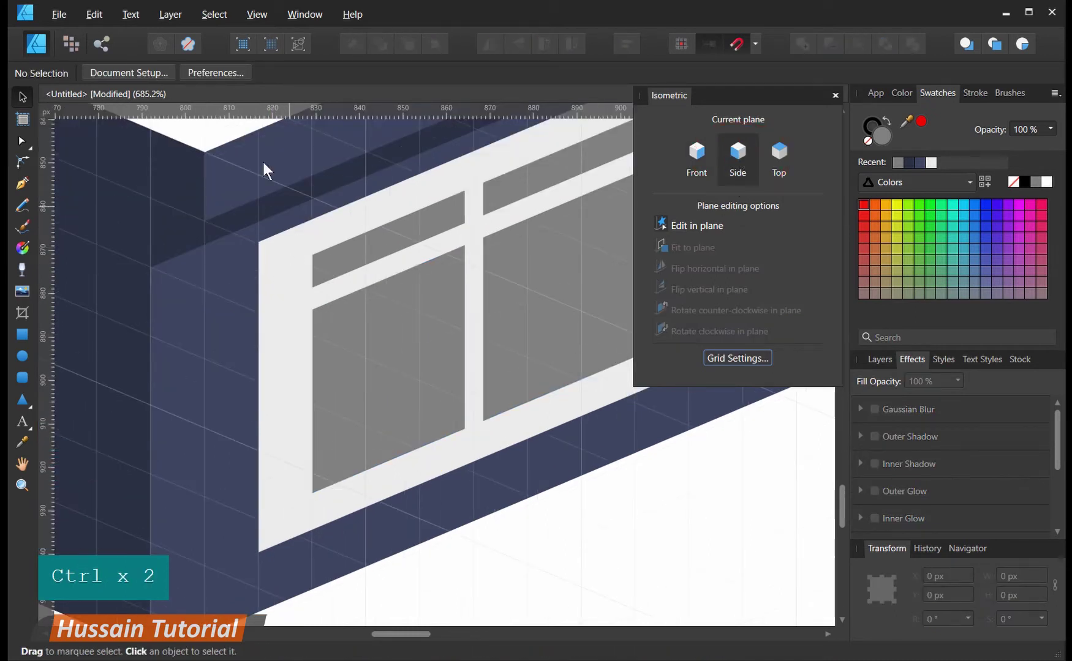
pyautogui.click(22, 334)
pyautogui.moveTo(258, 244); pyautogui.dragTo(220, 491)
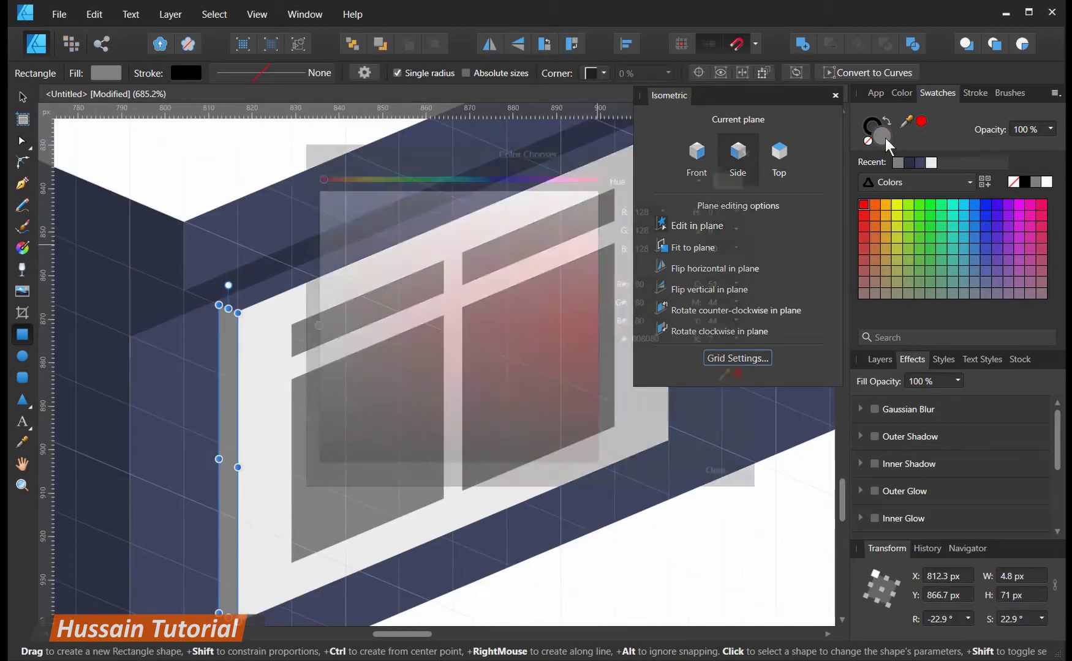
pyautogui.click(328, 329)
pyautogui.moveTo(327, 328); pyautogui.dragTo(300, 383)
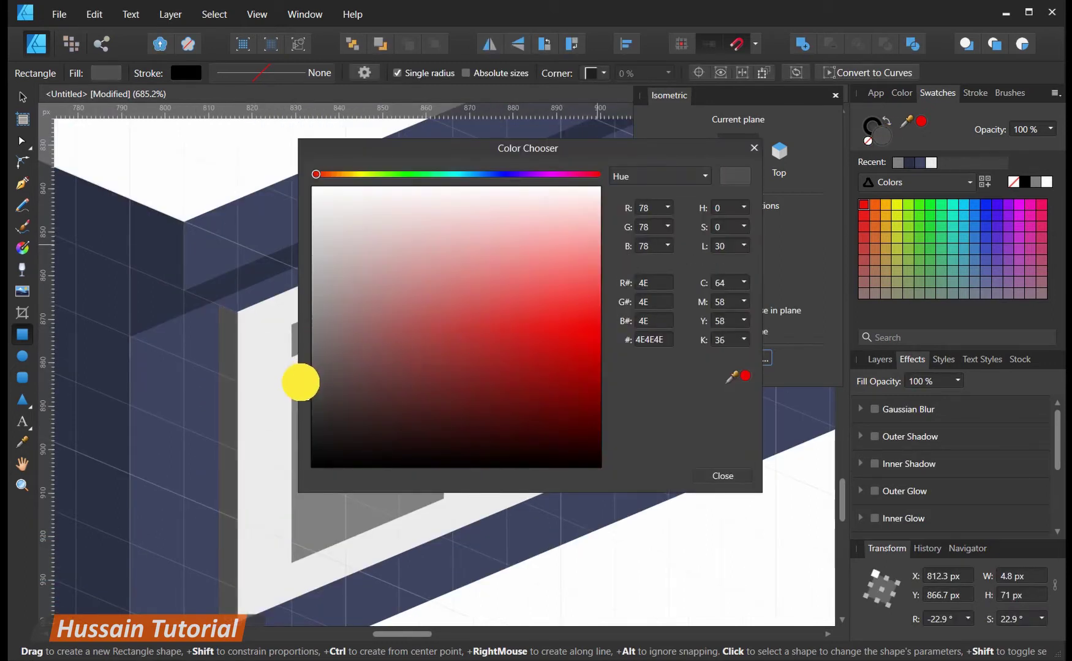
pyautogui.click(712, 475)
# - Draw a top-plane strip of about 107.5 × 4.2 px along the frame's upper edge and fill it with a medium-light grey
pyautogui.moveTo(292, 305); pyautogui.dragTo(247, 399)
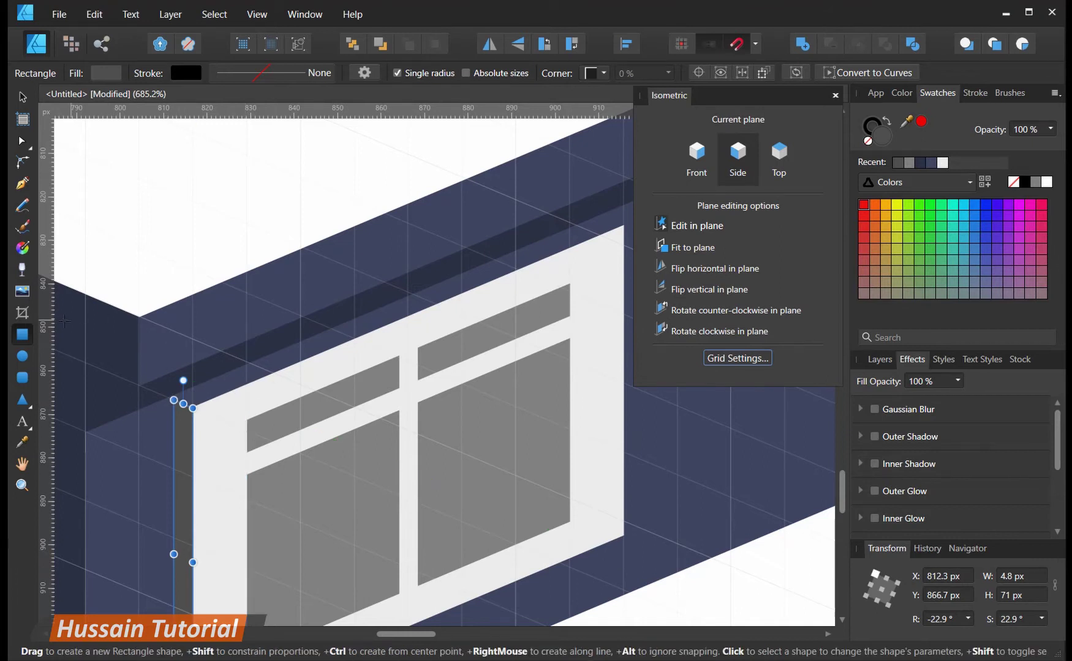
pyautogui.click(176, 394)
pyautogui.click(776, 147)
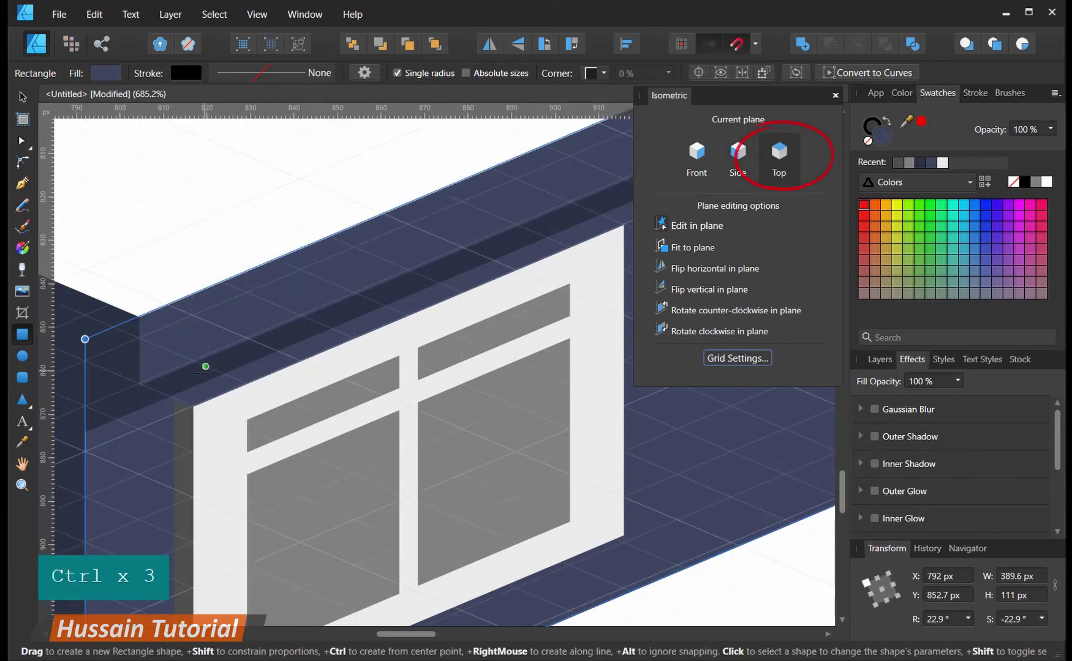
pyautogui.moveTo(176, 399); pyautogui.dragTo(623, 223)
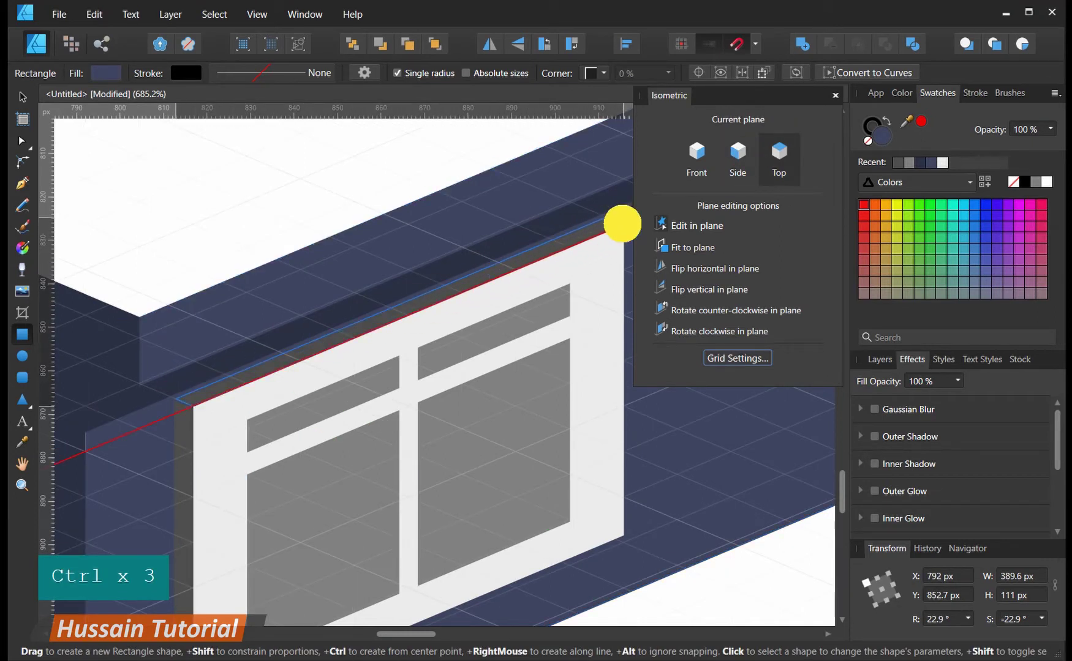
pyautogui.click(941, 162)
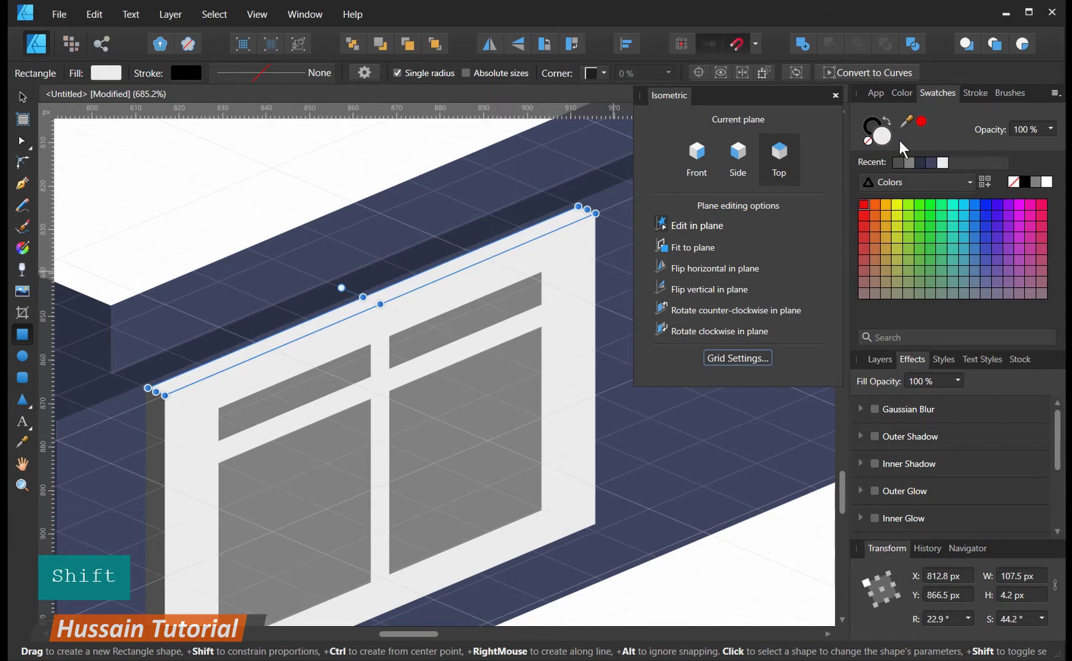
pyautogui.doubleClick(880, 137)
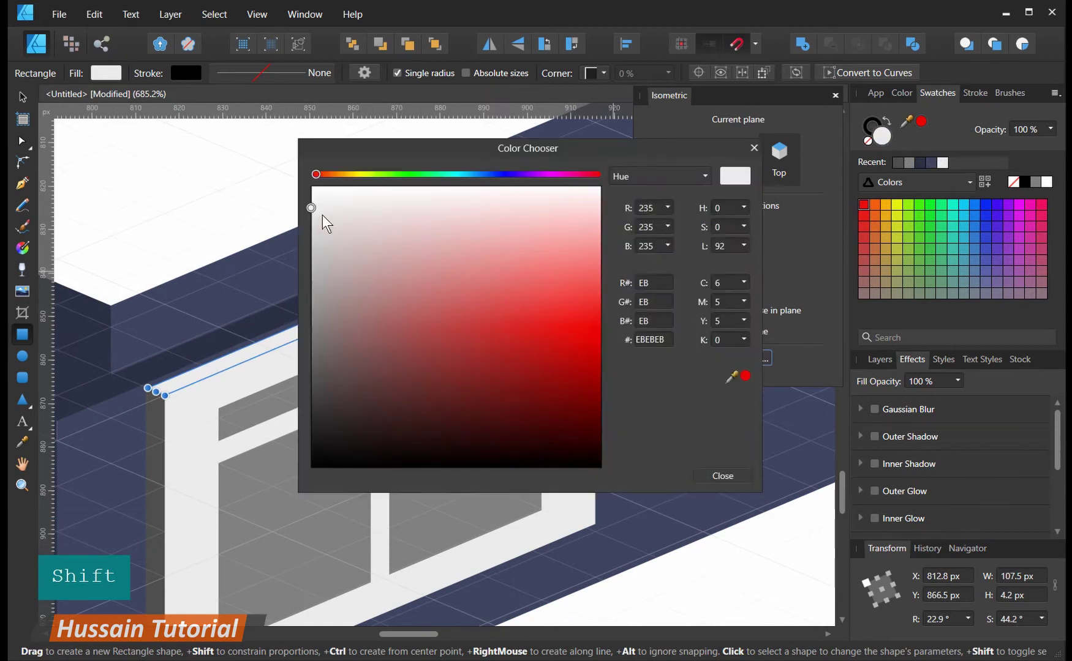
pyautogui.moveTo(313, 216); pyautogui.dragTo(292, 267)
pyautogui.click(722, 477)
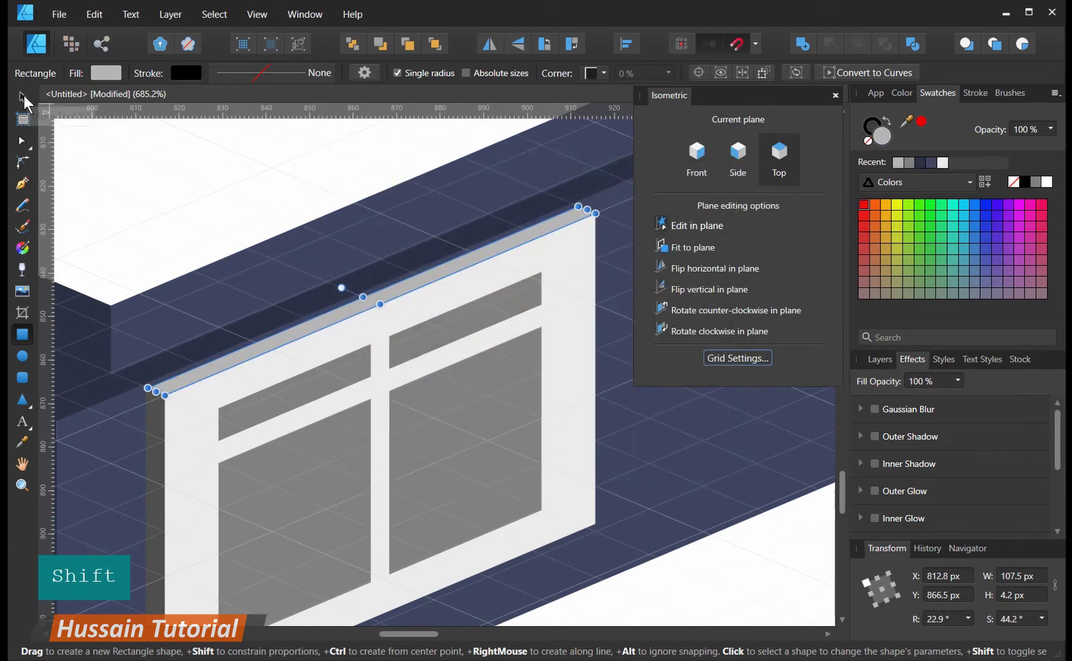
# - Copy the top strip to the upper panes' lower edge as a ledge and shorten it to about 80.2 px
pyautogui.click(23, 96)
pyautogui.scroll(1, 405, 328)
pyautogui.moveTo(333, 310); pyautogui.dragTo(332, 394)
pyautogui.moveTo(97, 490); pyautogui.dragTo(161, 464)
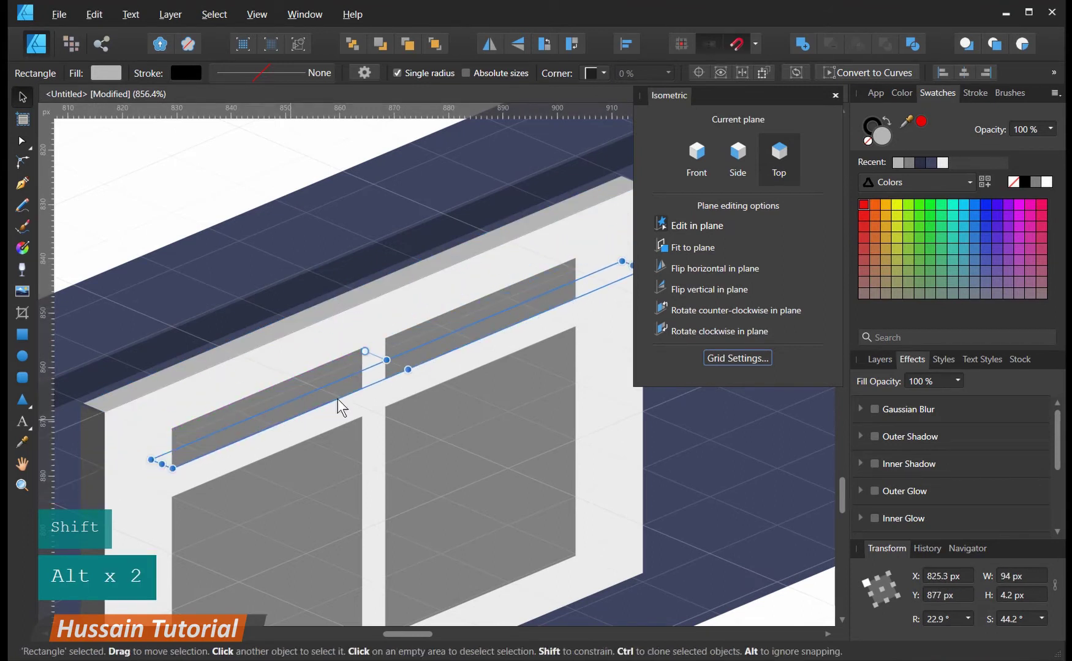
pyautogui.moveTo(626, 268); pyautogui.dragTo(569, 300)
# - Adjust the ledge's stacking order so that it lies in front of the grey upper panes
pyautogui.hotkey('ctrl', '[')
pyautogui.hotkey('ctrl', '[')
pyautogui.hotkey('ctrl', '[')
pyautogui.hotkey('ctrl', '[')
pyautogui.hotkey('ctrl', '[')
pyautogui.hotkey('ctrl', 'shift', '[')
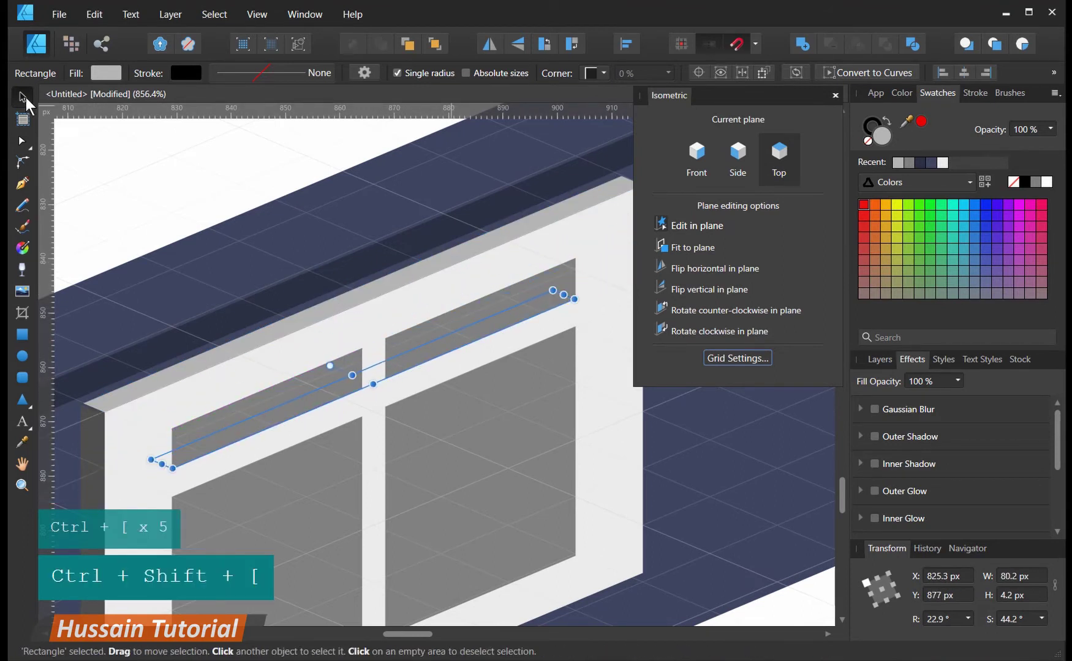
pyautogui.hotkey('ctrl', 'shift', ']')
pyautogui.hotkey('ctrl', '[')
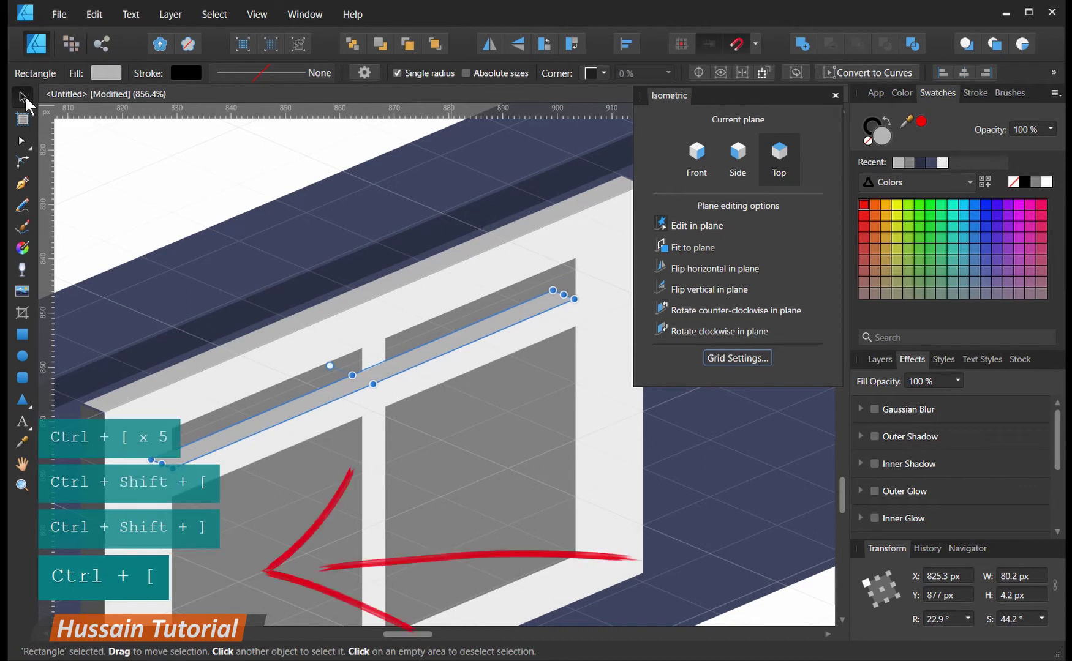
pyautogui.hotkey('ctrl', '[')
pyautogui.hotkey('ctrl', '[')
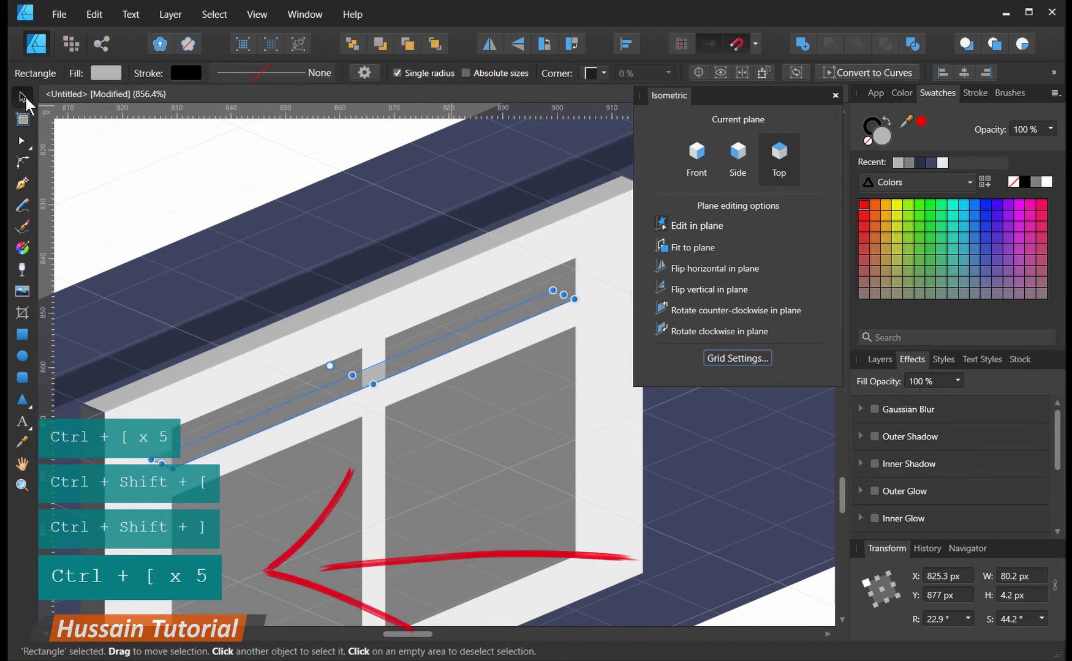
pyautogui.hotkey('ctrl', ']')
pyautogui.hotkey('ctrl', ']')
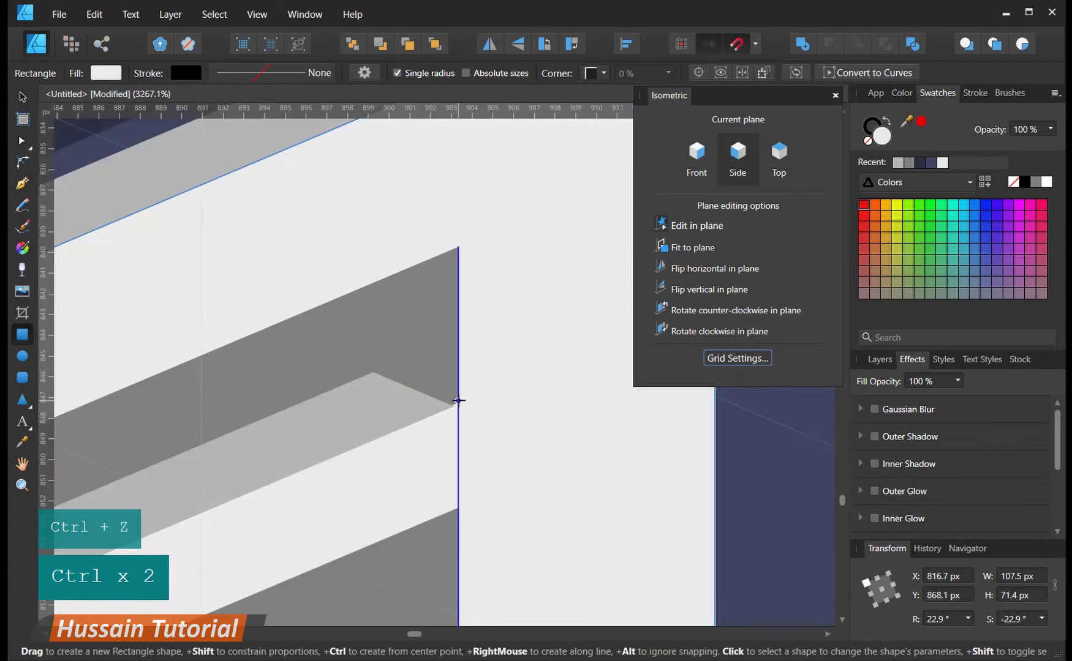
# - Draw a light grey side-plane reveal about 7.4 px high at the upper-right pane's right edge and narrow it to 4 px
pyautogui.moveTo(458, 400); pyautogui.dragTo(374, 211)
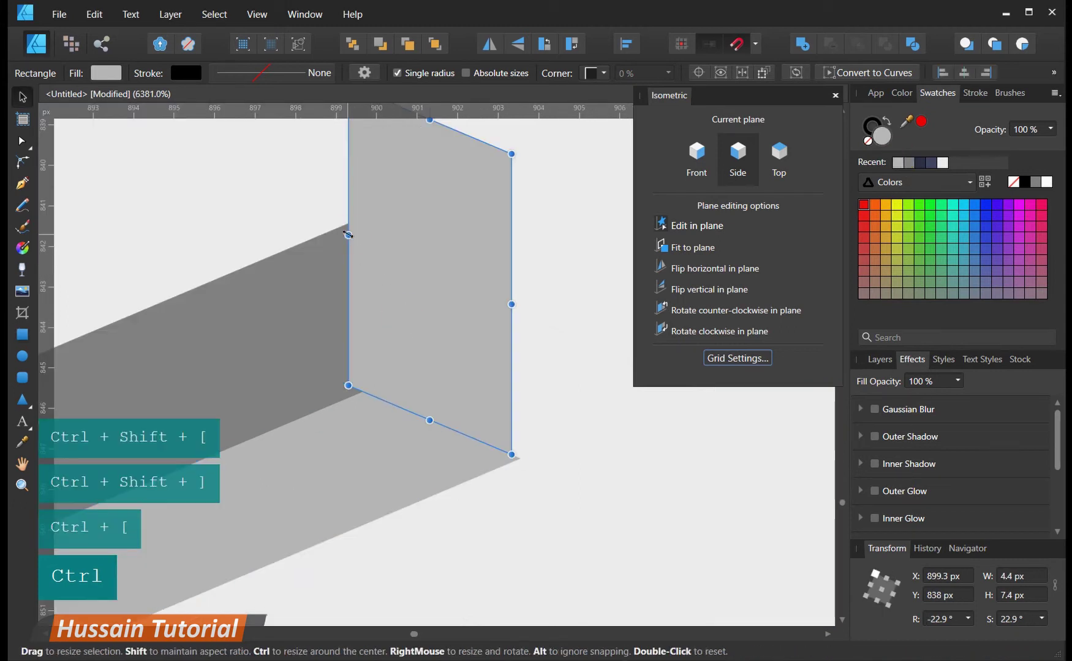
pyautogui.moveTo(349, 232); pyautogui.dragTo(361, 238)
pyautogui.moveTo(361, 238); pyautogui.dragTo(361, 238)
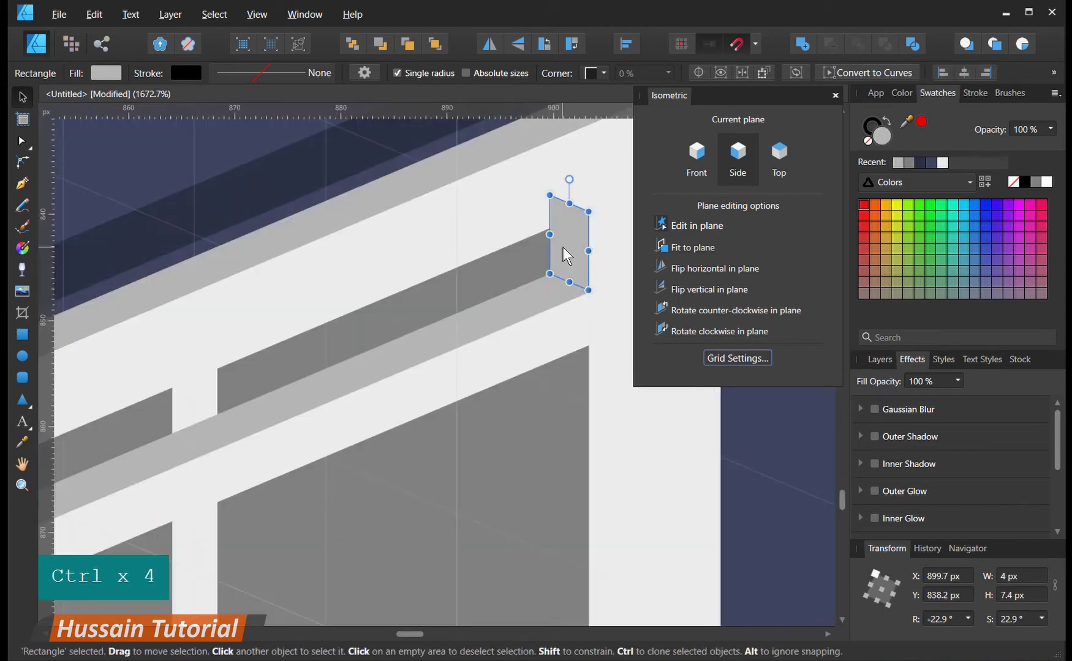
# - Copy the vertical reveal to the other panes, lengthening it for the lower ones, and copy the ledge to the lower panes' bottom edge
pyautogui.moveTo(561, 245); pyautogui.dragTo(131, 404)
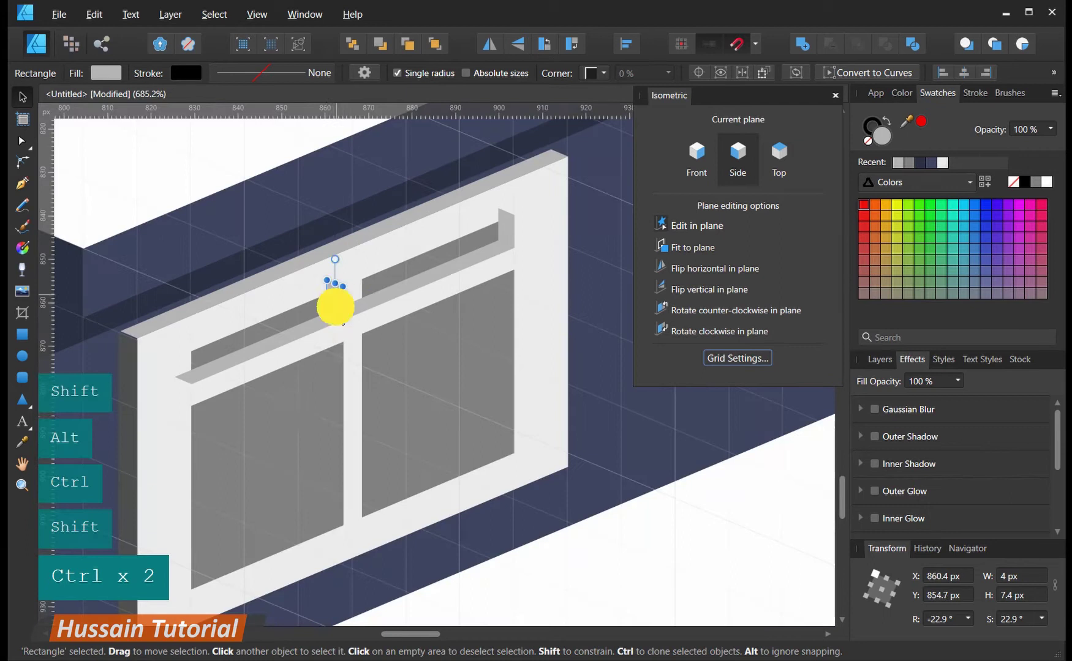
pyautogui.moveTo(335, 306)
pyautogui.mouseDown()
pyautogui.moveTo(326, 362)
pyautogui.moveTo(337, 351)
pyautogui.mouseUp()
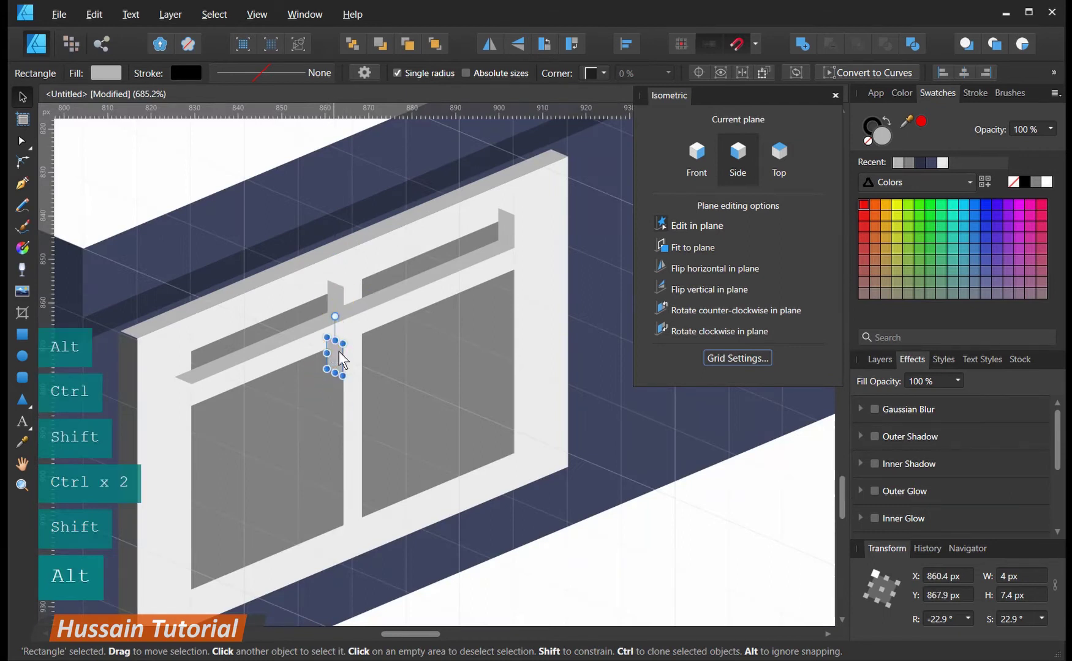
pyautogui.moveTo(331, 392); pyautogui.dragTo(327, 423)
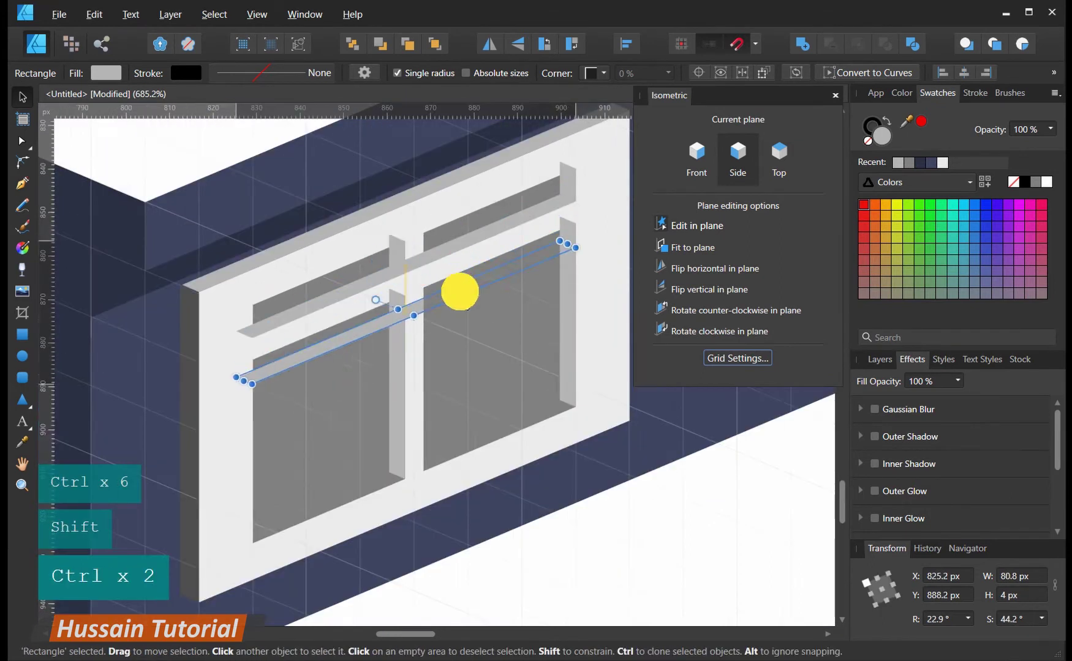
pyautogui.moveTo(459, 290); pyautogui.dragTo(454, 443)
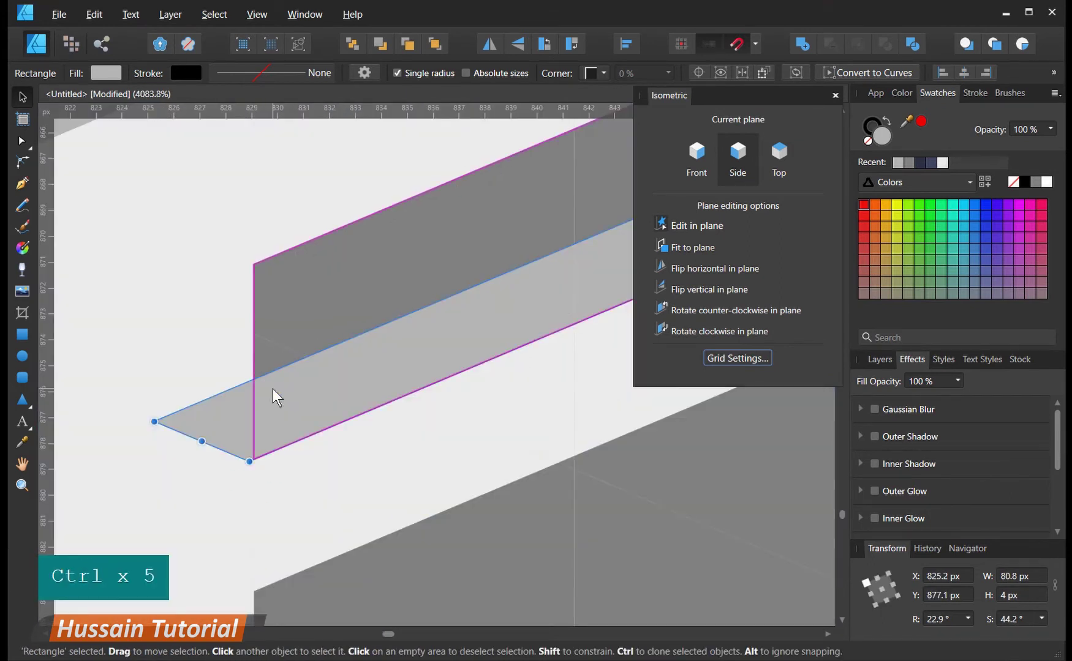
# - Convert the upper ledge to curves and trim its protruding left corner flush with the upper-left pane's vertical edge
pyautogui.press('a')
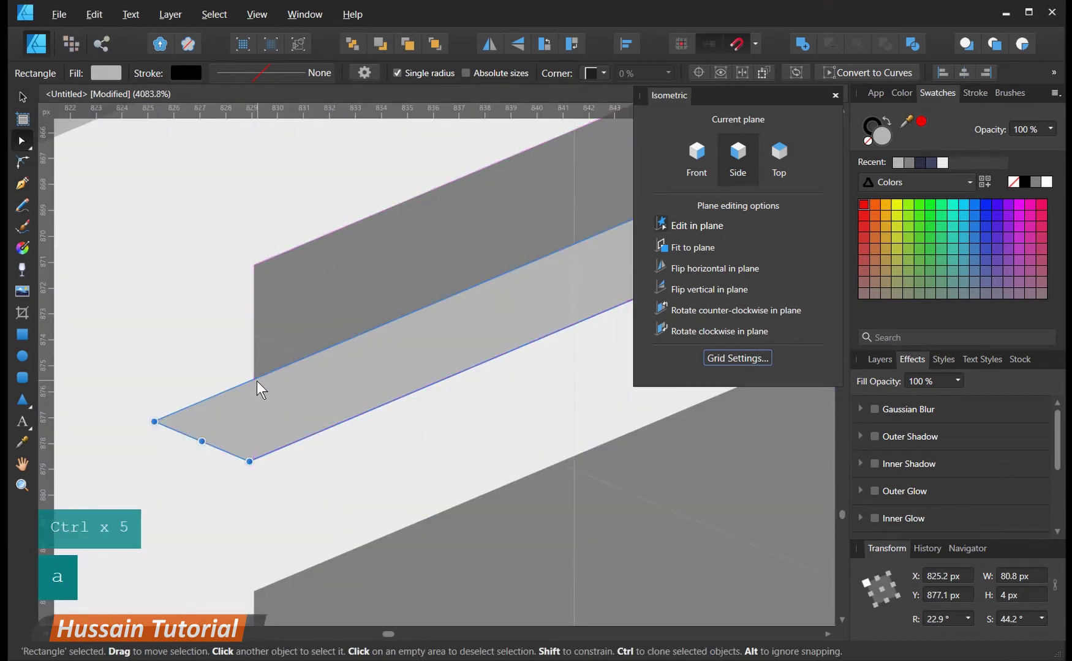
pyautogui.hotkey('ctrl', 'Return')
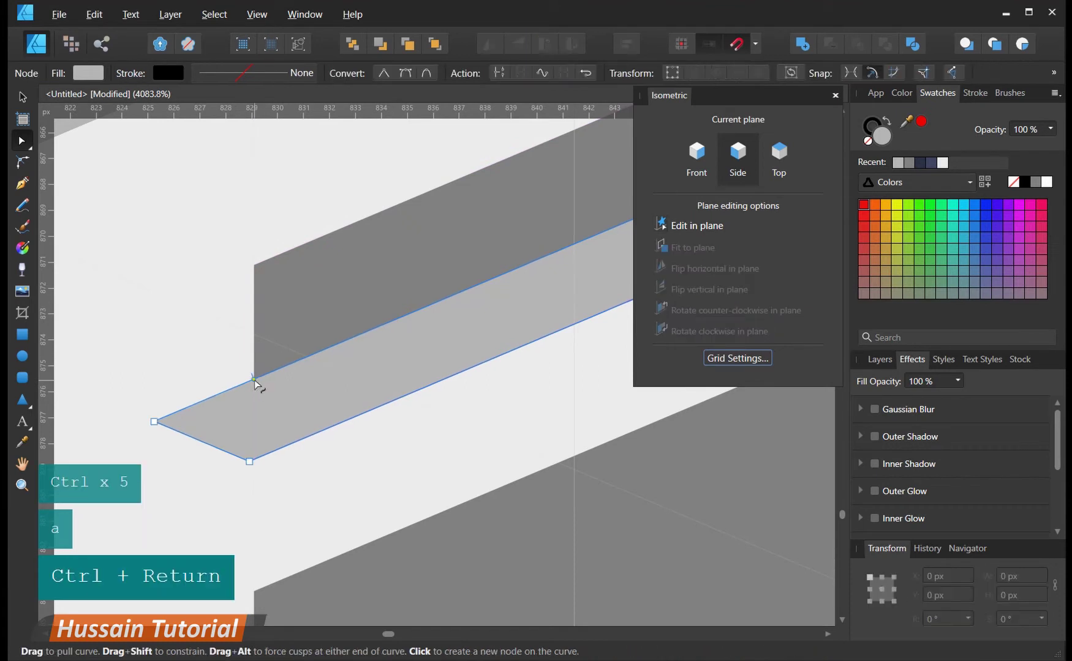
pyautogui.click(254, 380)
pyautogui.click(155, 421)
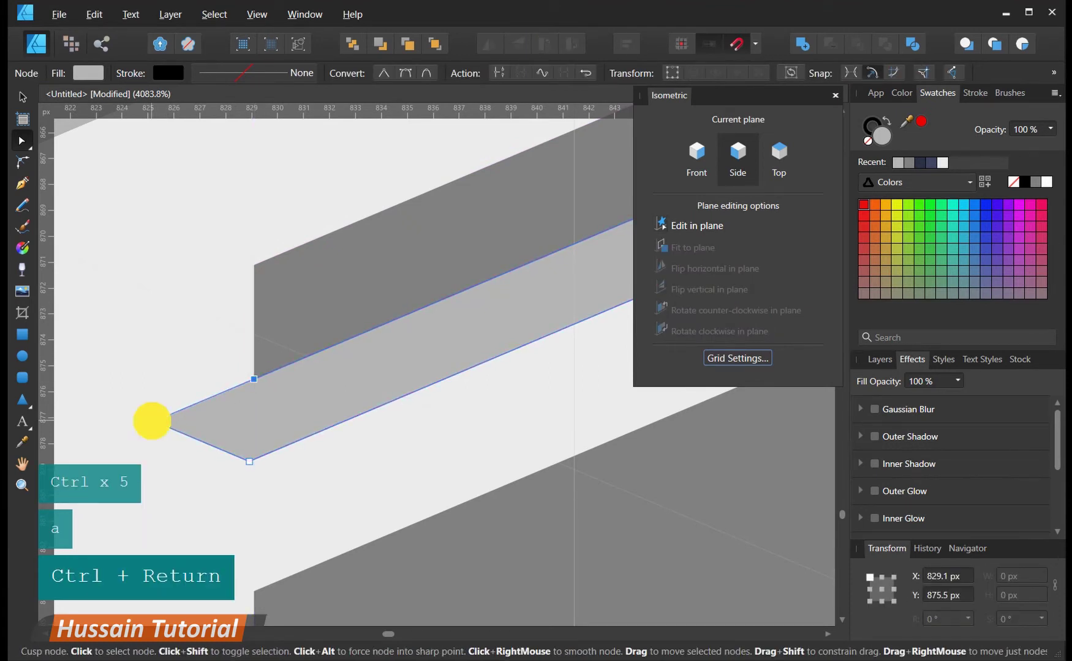
pyautogui.press('Delete')
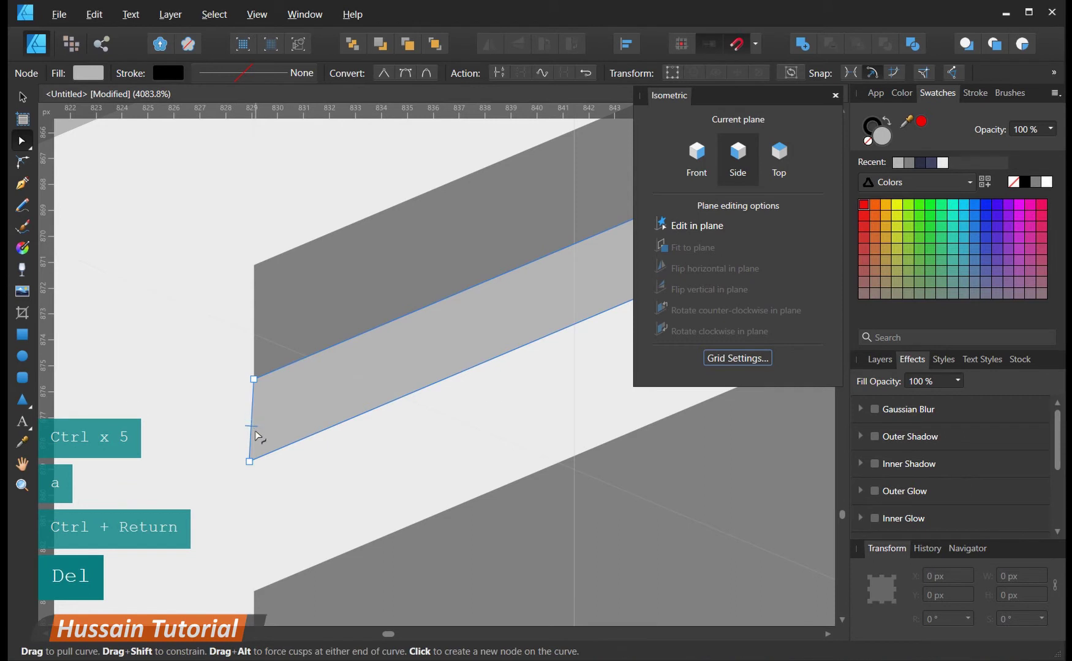
pyautogui.scroll(3, 254, 436)
pyautogui.moveTo(239, 469)
pyautogui.mouseDown()
pyautogui.moveTo(264, 456)
pyautogui.moveTo(257, 464)
pyautogui.mouseUp()
pyautogui.scroll(-5, 270, 423)
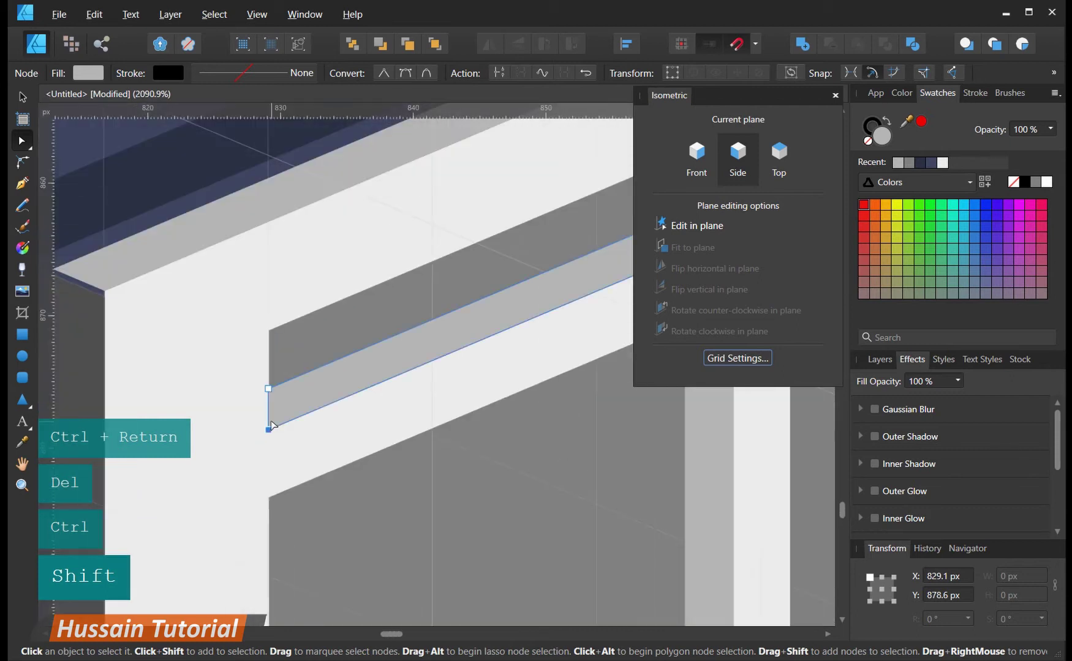
# - Split the upper ledge into one piece per pane using a copy, and trim the right piece's left corner flush with its pane
pyautogui.scroll(-6, 392, 401)
pyautogui.moveTo(526, 344); pyautogui.dragTo(378, 423)
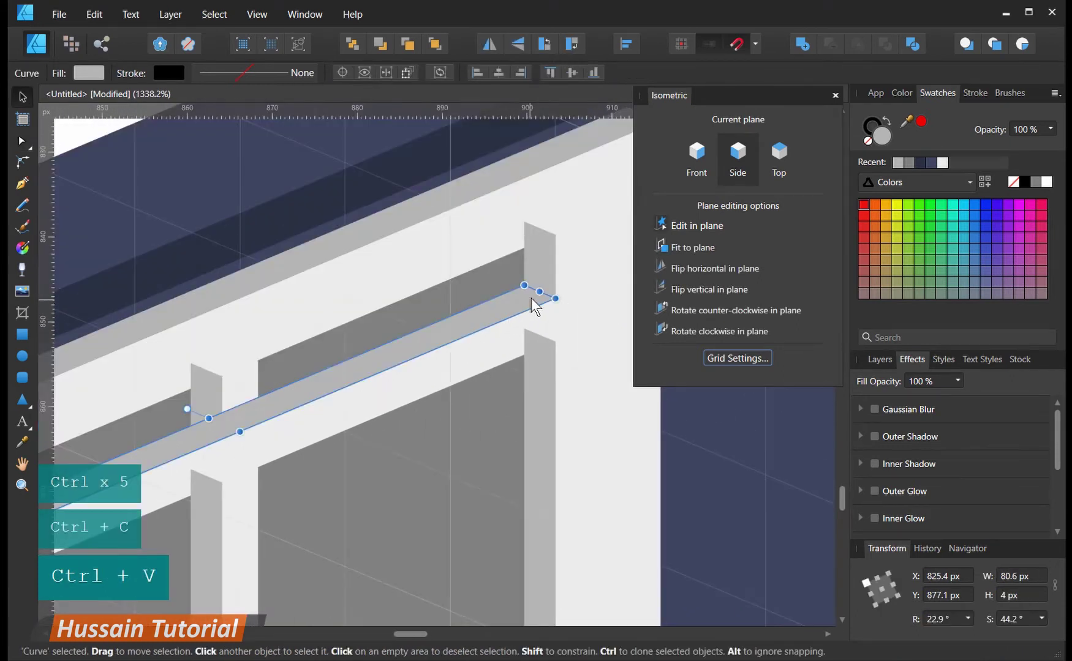
pyautogui.moveTo(539, 292); pyautogui.dragTo(226, 433)
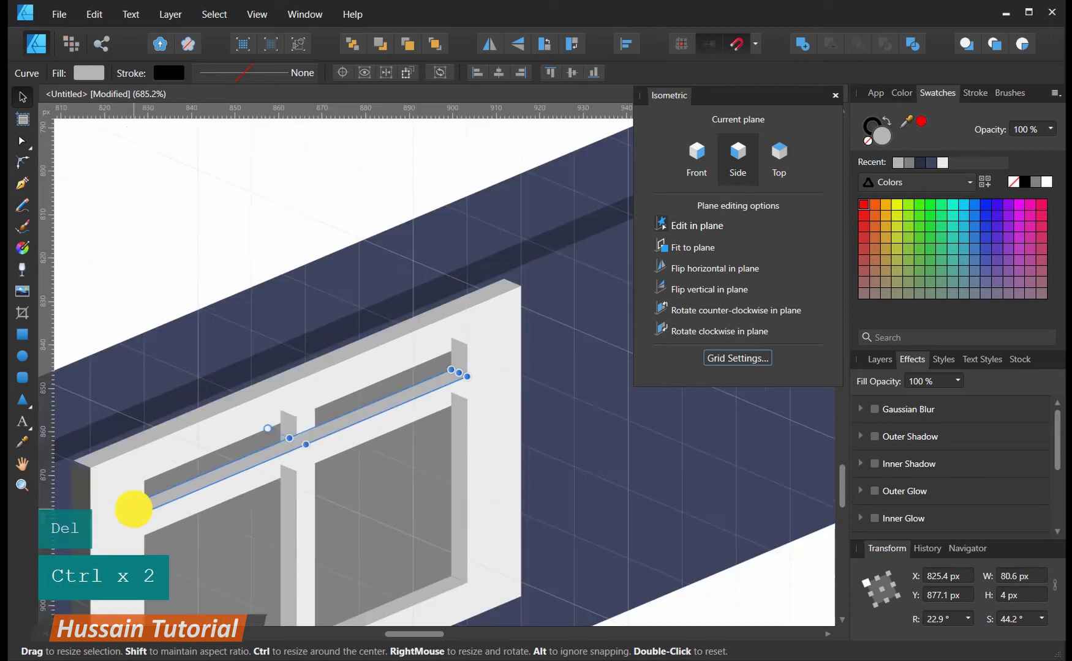
pyautogui.moveTo(134, 508); pyautogui.dragTo(279, 450)
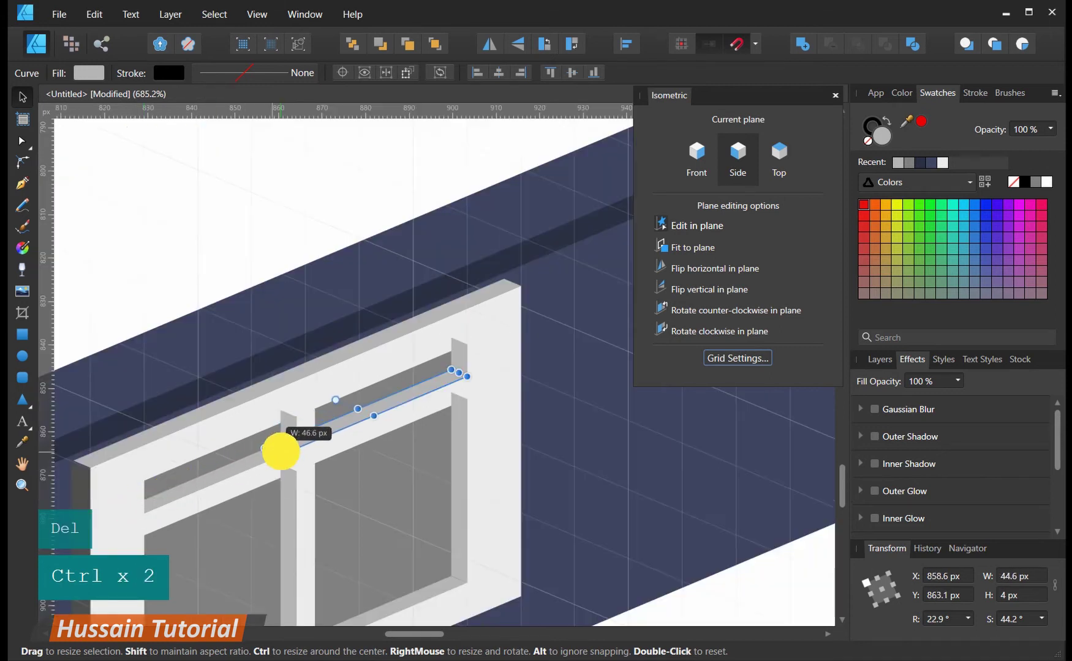
pyautogui.click(158, 426)
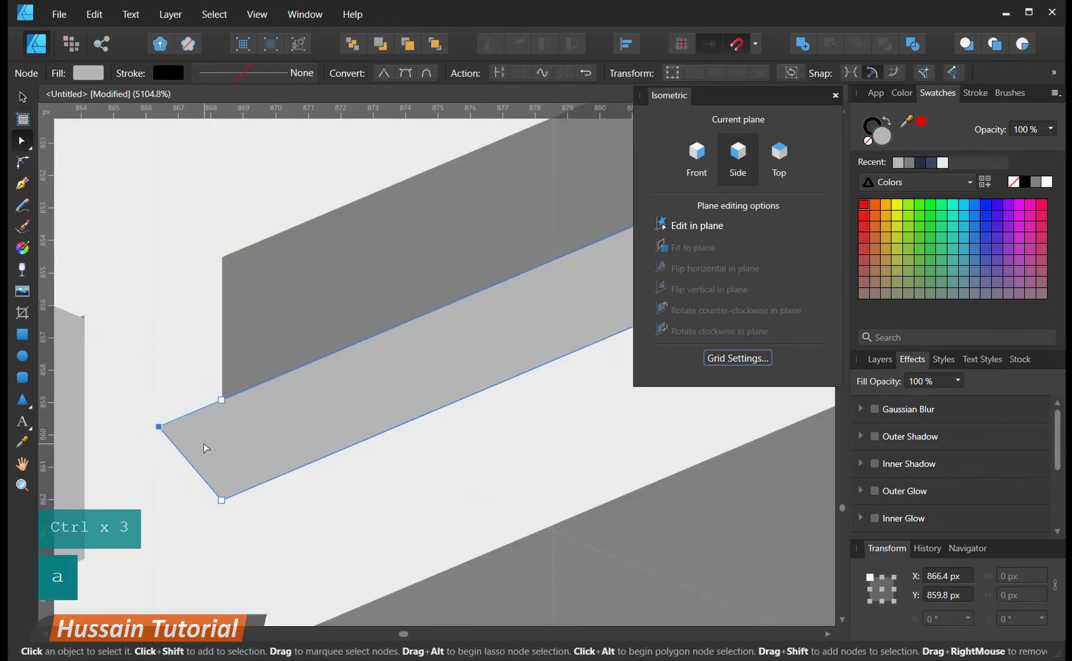
pyautogui.press('Delete')
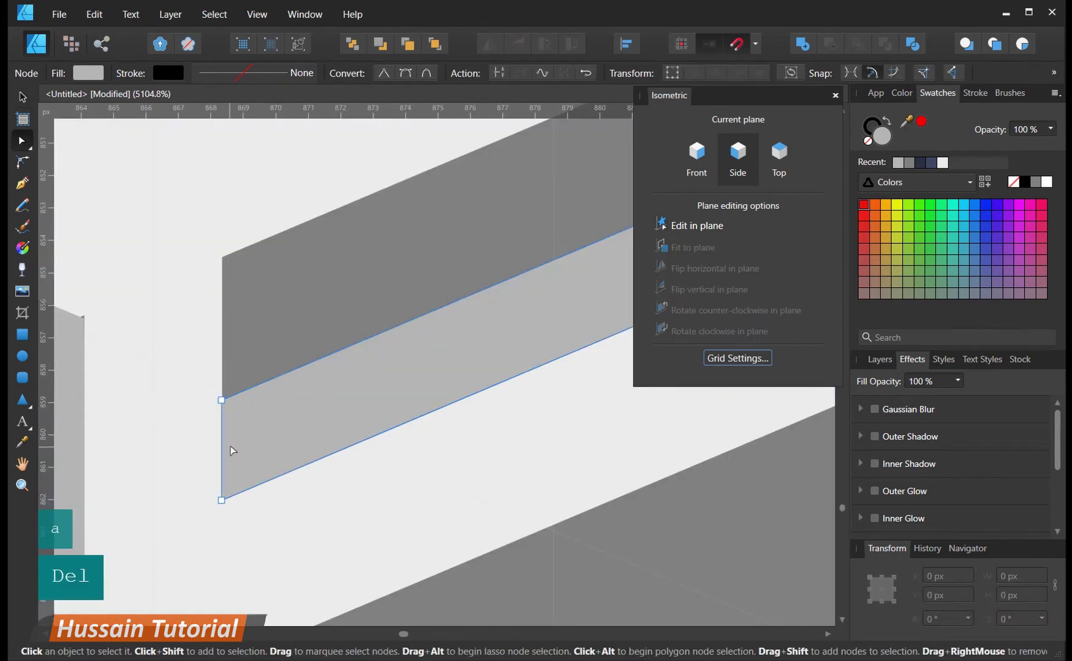
# - Trim the upper-left pane's vertical reveal by moving its top-left corner down to the pane's sloping upper edge
pyautogui.click(125, 440)
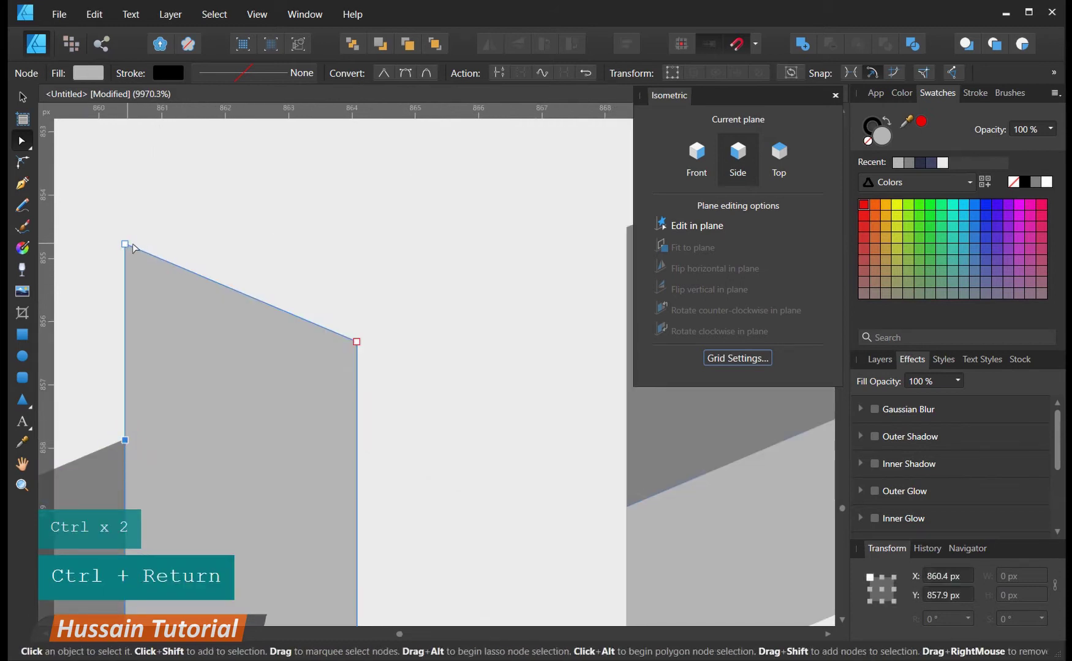
pyautogui.hotkey('ctrl', 'z')
pyautogui.moveTo(126, 245); pyautogui.dragTo(121, 438)
pyautogui.scroll(-10, 343, 245)
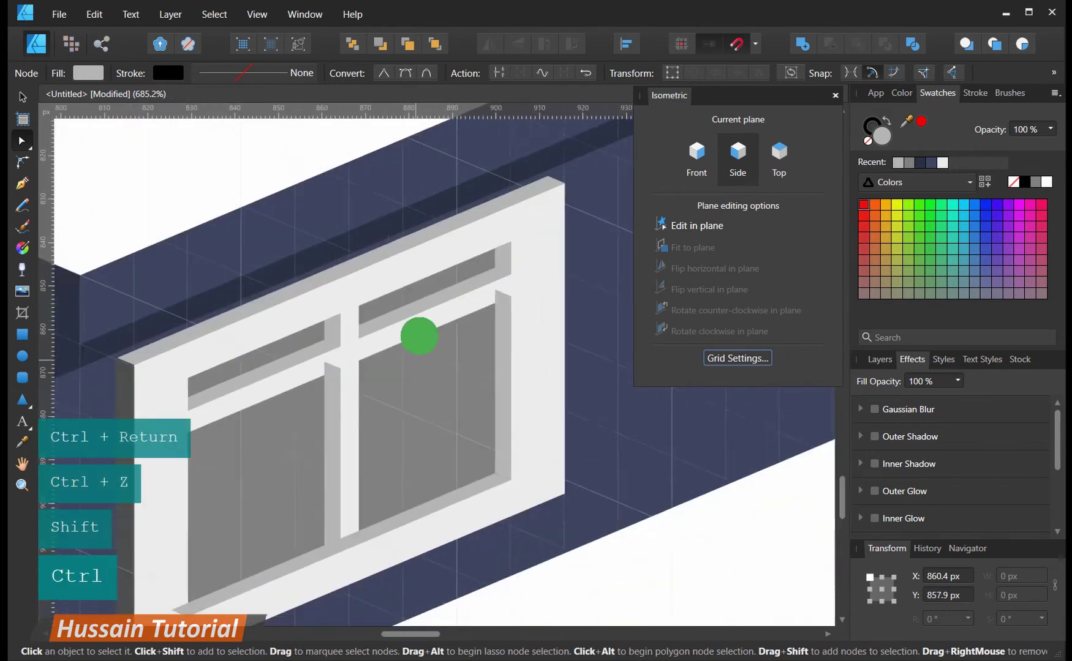
# - Convert a lower pane's vertical reveal to curves, trim its top corner to the pane edge, and copy the bottom ledge to the lower-right pane
pyautogui.moveTo(419, 335); pyautogui.dragTo(332, 347)
pyautogui.click(248, 310)
pyautogui.scroll(8, 239, 304)
pyautogui.hotkey('ctrl', 'Return')
pyautogui.click(354, 186)
pyautogui.moveTo(354, 185); pyautogui.dragTo(354, 320)
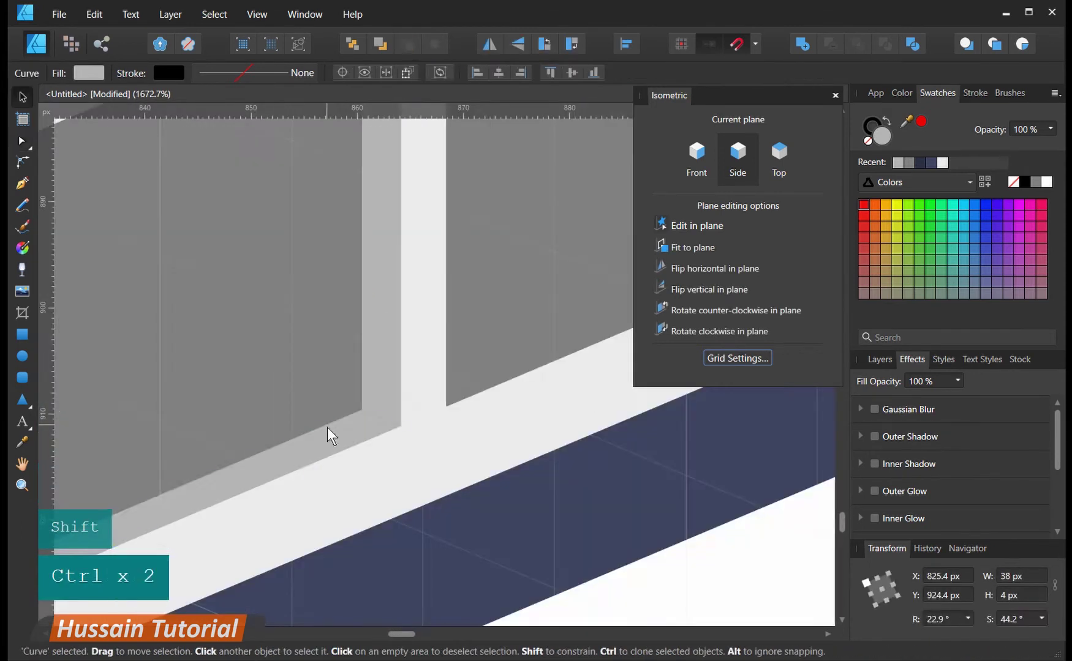
pyautogui.moveTo(327, 428); pyautogui.dragTo(454, 392)
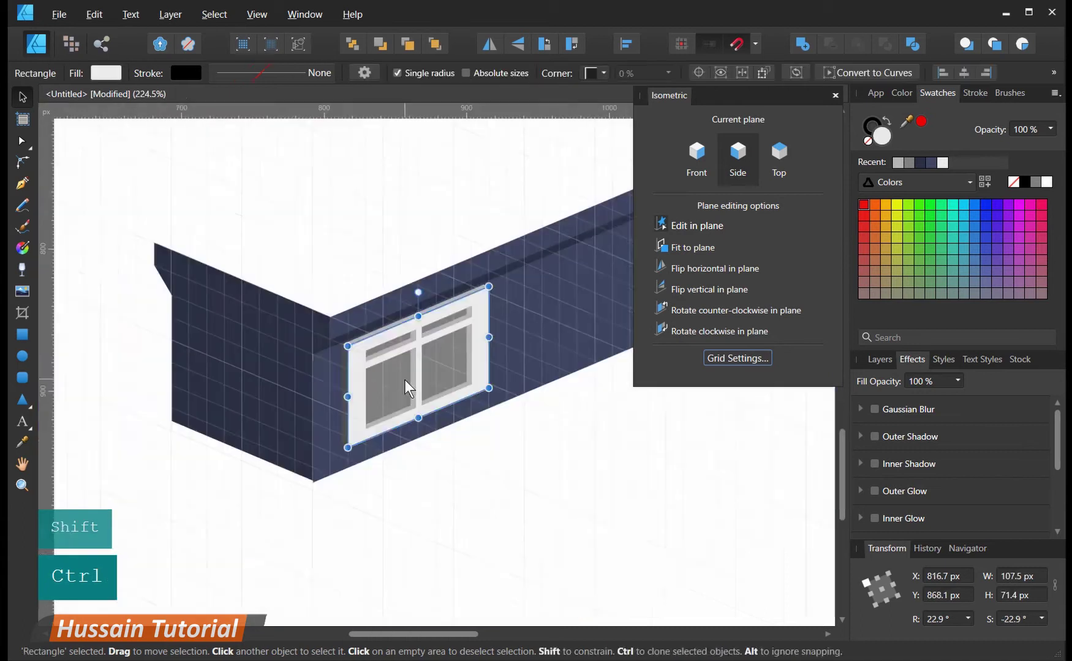
# - Select all the pieces of the paned window and copy them farther along the long wall as a second window
pyautogui.moveTo(521, 525); pyautogui.dragTo(236, 199)
pyautogui.moveTo(396, 347); pyautogui.dragTo(398, 343)
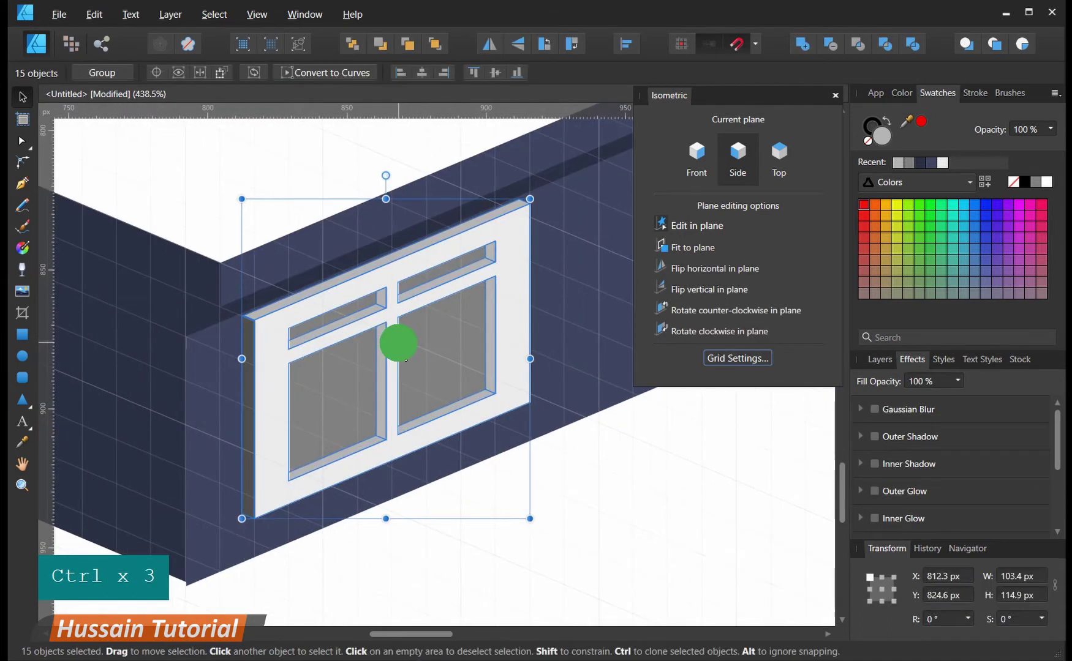
pyautogui.moveTo(259, 422); pyautogui.dragTo(517, 328)
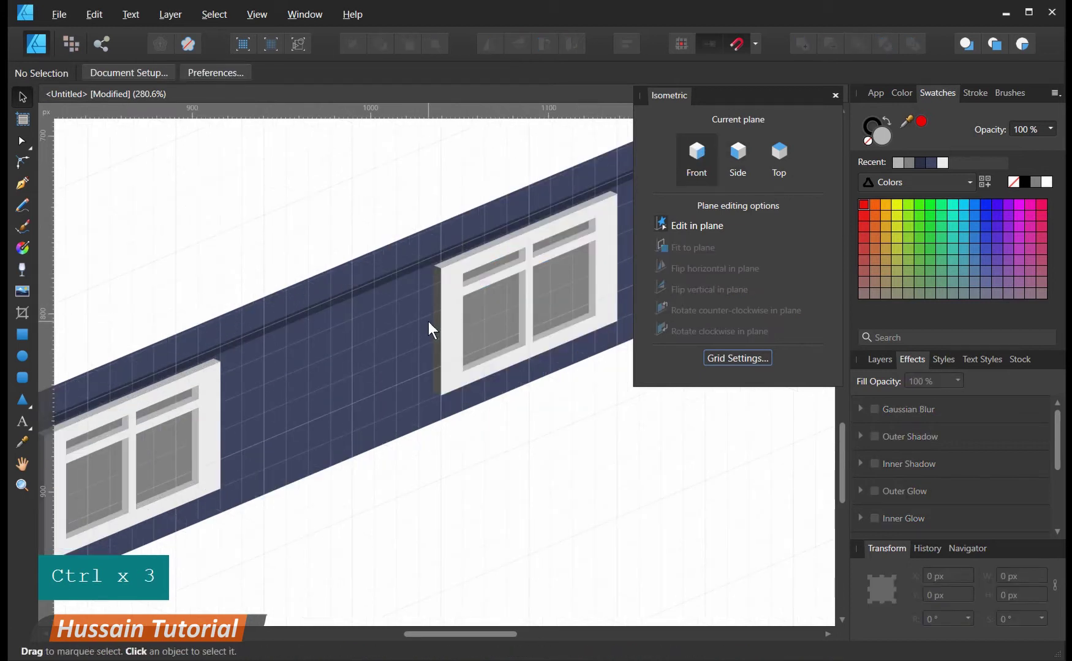
# - Draw a door rectangle about 53.7 by 85.1 px in the Front plane between the two windows and fill it with dark navy 202431
pyautogui.click(22, 335)
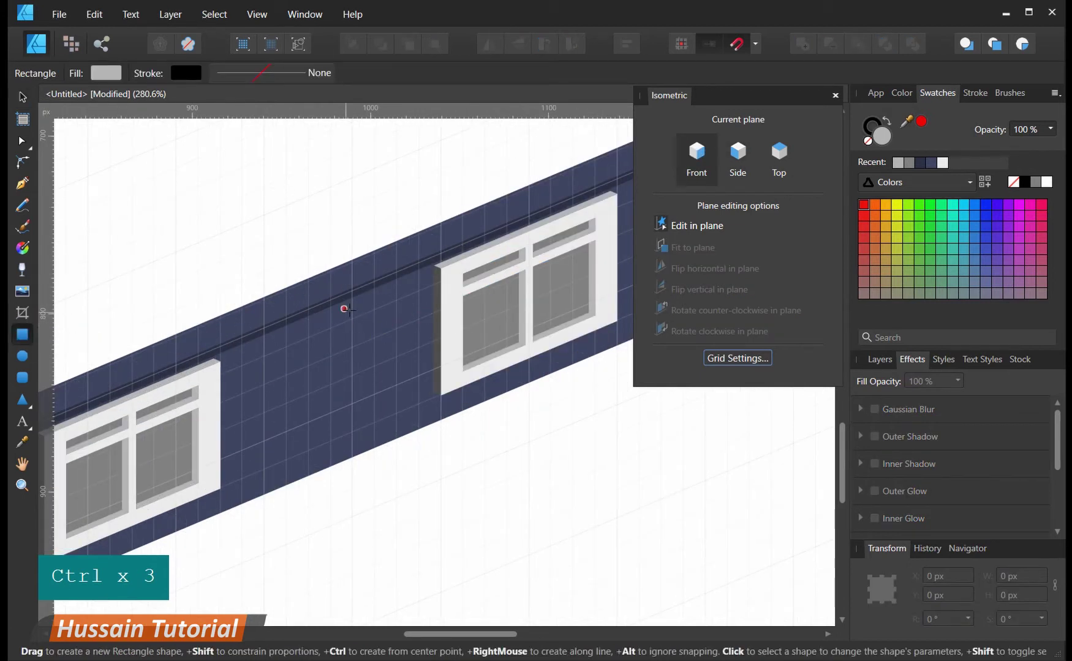
pyautogui.moveTo(397, 287); pyautogui.dragTo(308, 474)
pyautogui.scroll(3, 375, 367)
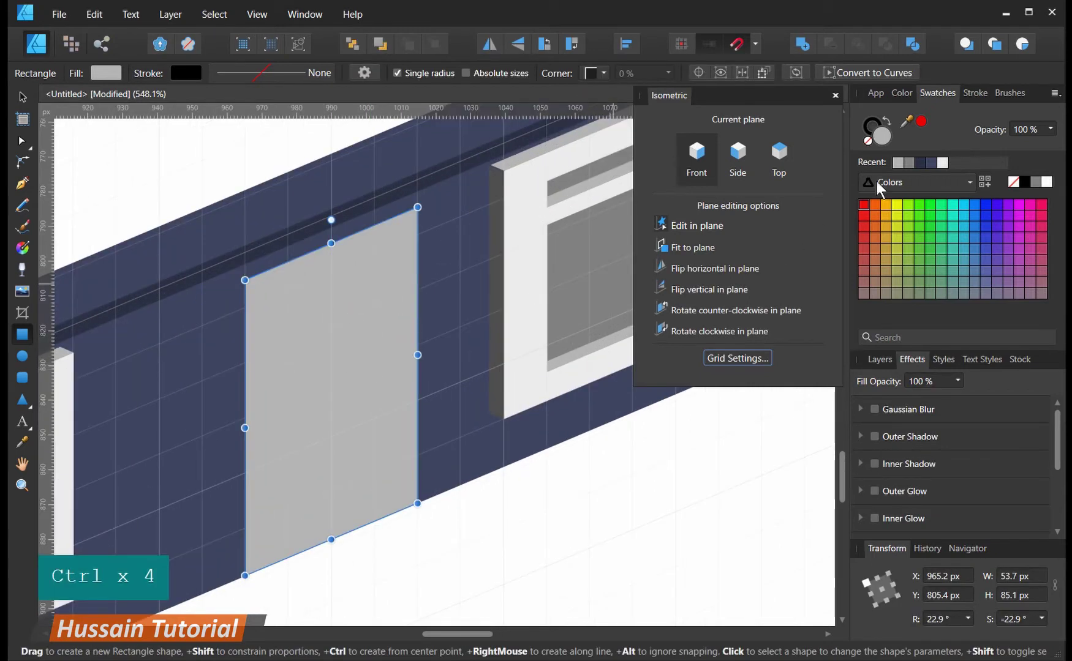
pyautogui.click(917, 162)
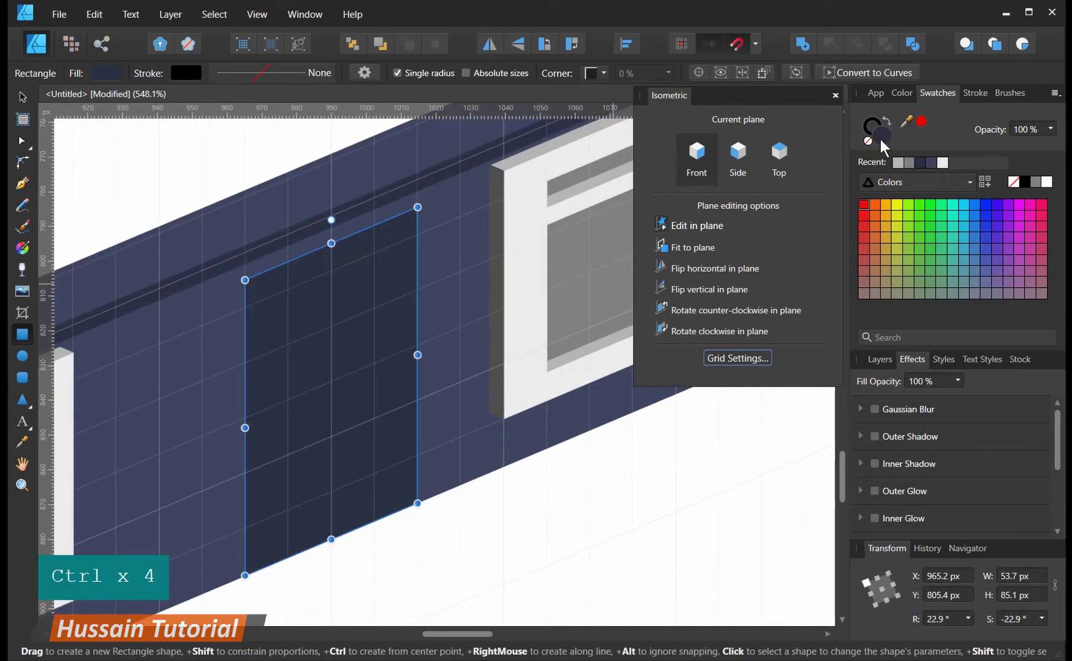
pyautogui.doubleClick(880, 139)
pyautogui.moveTo(371, 415); pyautogui.dragTo(371, 423)
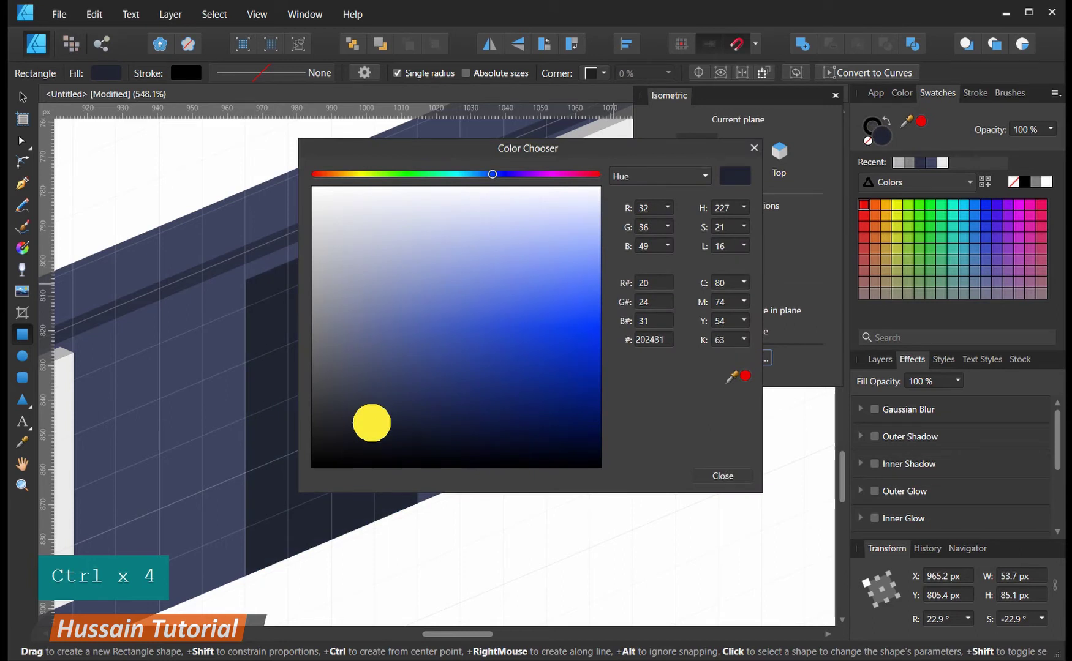
pyautogui.click(733, 476)
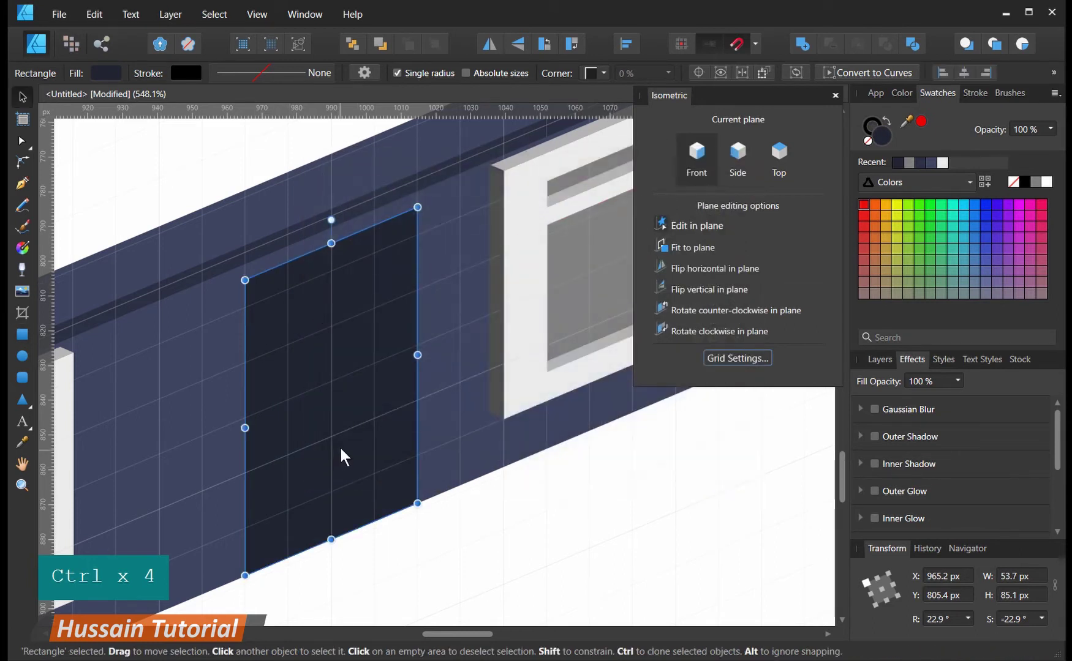
# - Shrink a copy of the door into an upper pane about 40.9 by 15.9 px filled C1C1C1, and add a taller copy below it
pyautogui.moveTo(341, 493); pyautogui.dragTo(316, 491)
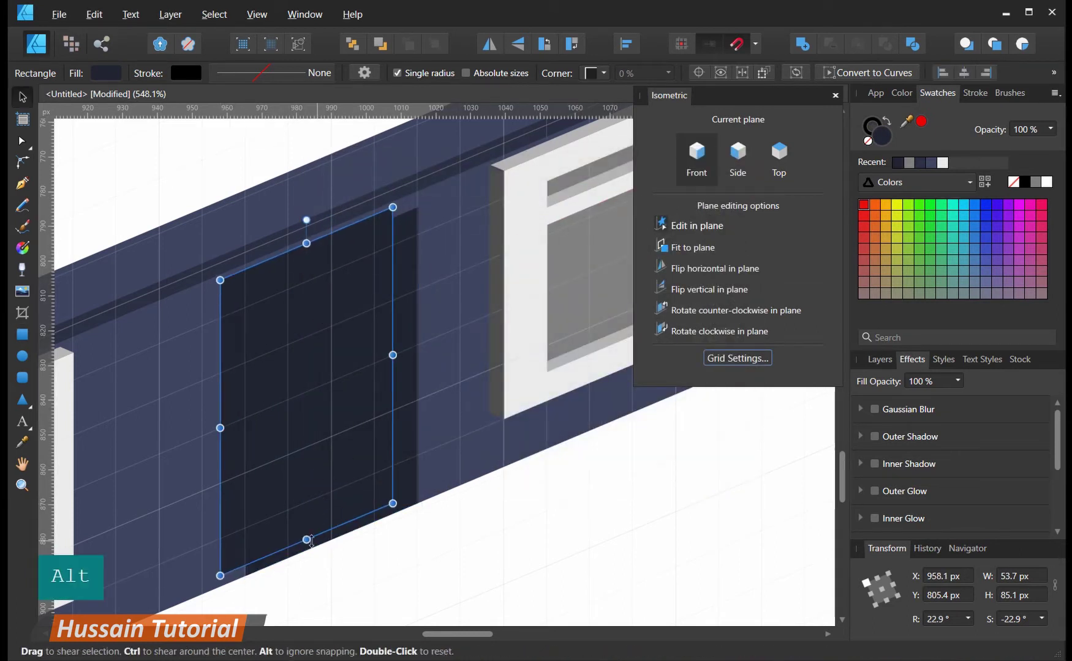
pyautogui.moveTo(305, 537); pyautogui.dragTo(269, 323)
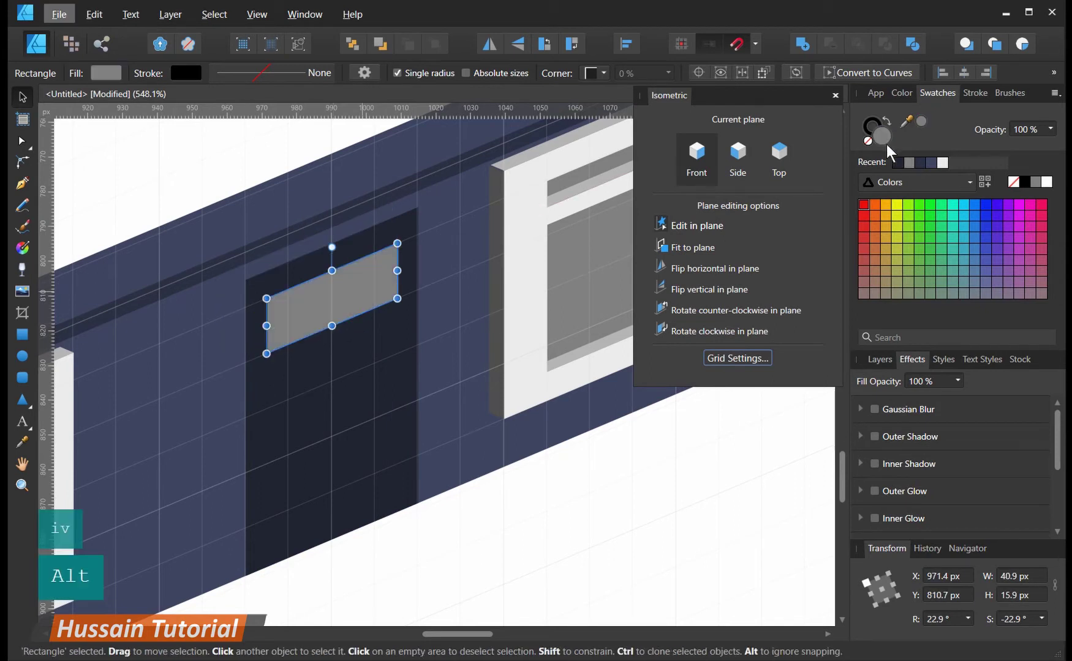
pyautogui.doubleClick(883, 139)
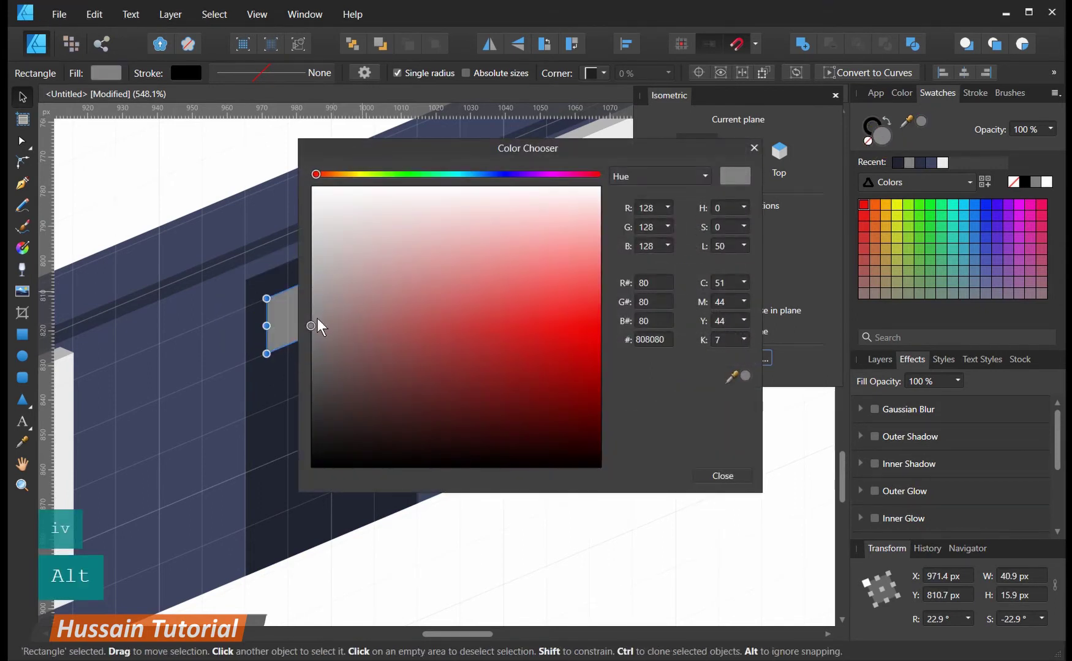
pyautogui.moveTo(317, 318); pyautogui.dragTo(306, 254)
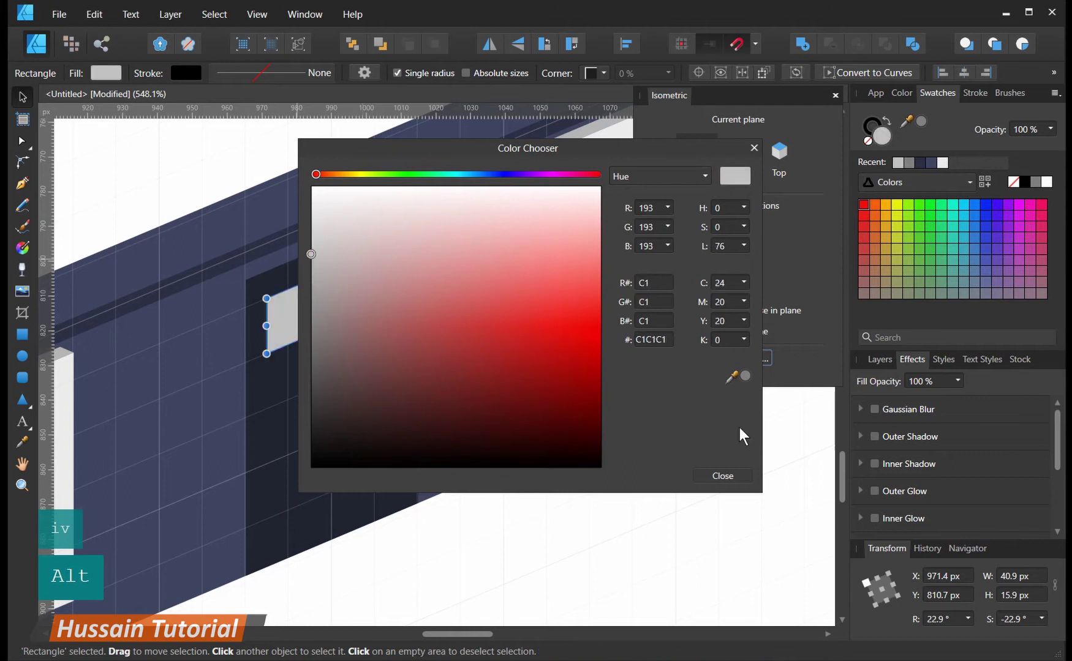
pyautogui.click(722, 476)
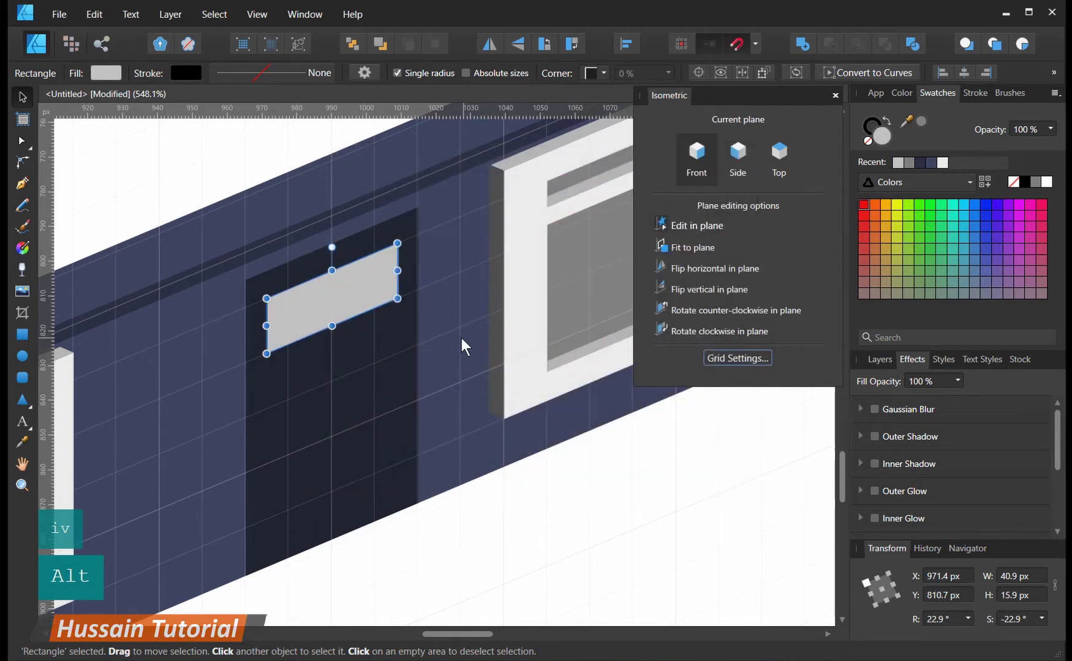
pyautogui.moveTo(335, 303); pyautogui.dragTo(335, 434)
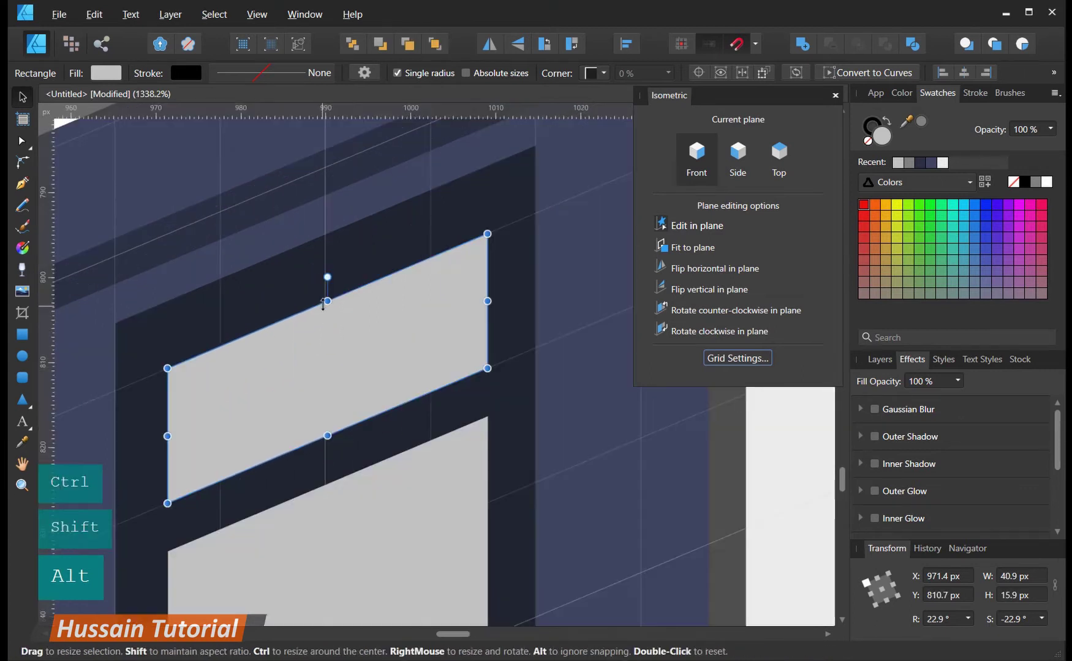
# - Create a thin ledge about 2.8 px high along the upper door pane's bottom edge and fill it with navy 383D56
pyautogui.moveTo(327, 301); pyautogui.dragTo(330, 412)
pyautogui.press('i')
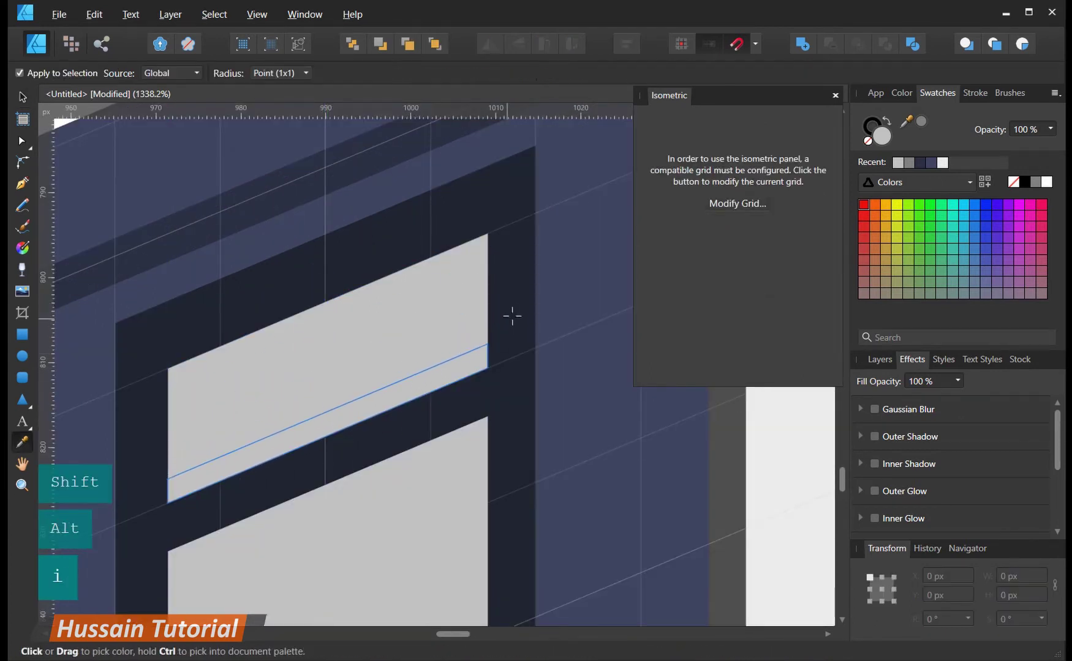
pyautogui.click(514, 315)
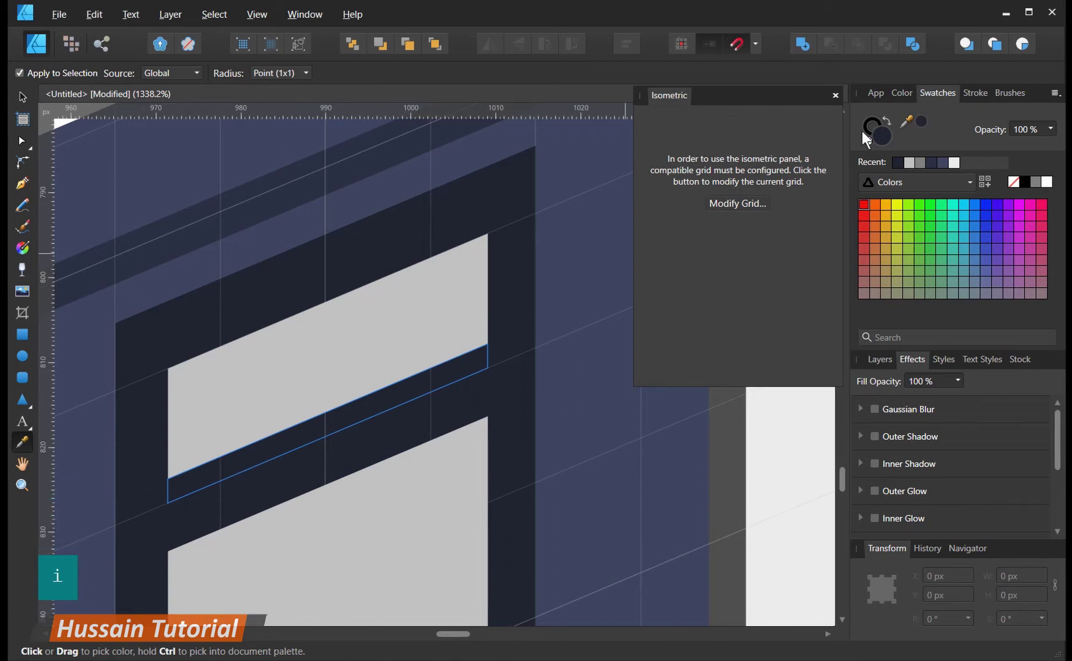
pyautogui.doubleClick(882, 138)
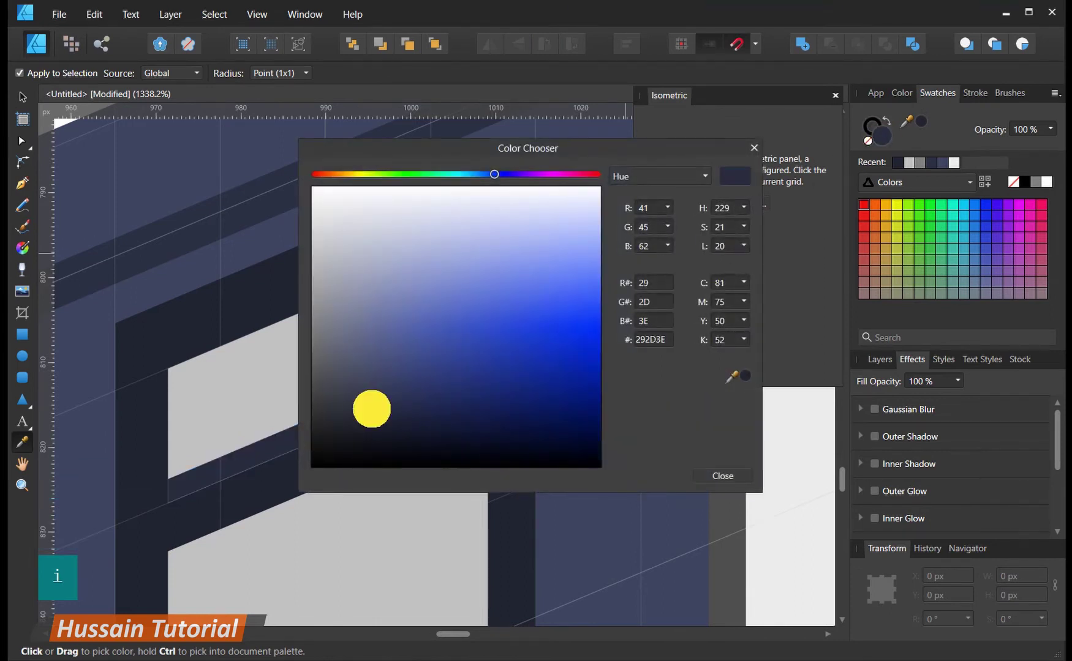
pyautogui.moveTo(371, 409); pyautogui.dragTo(373, 389)
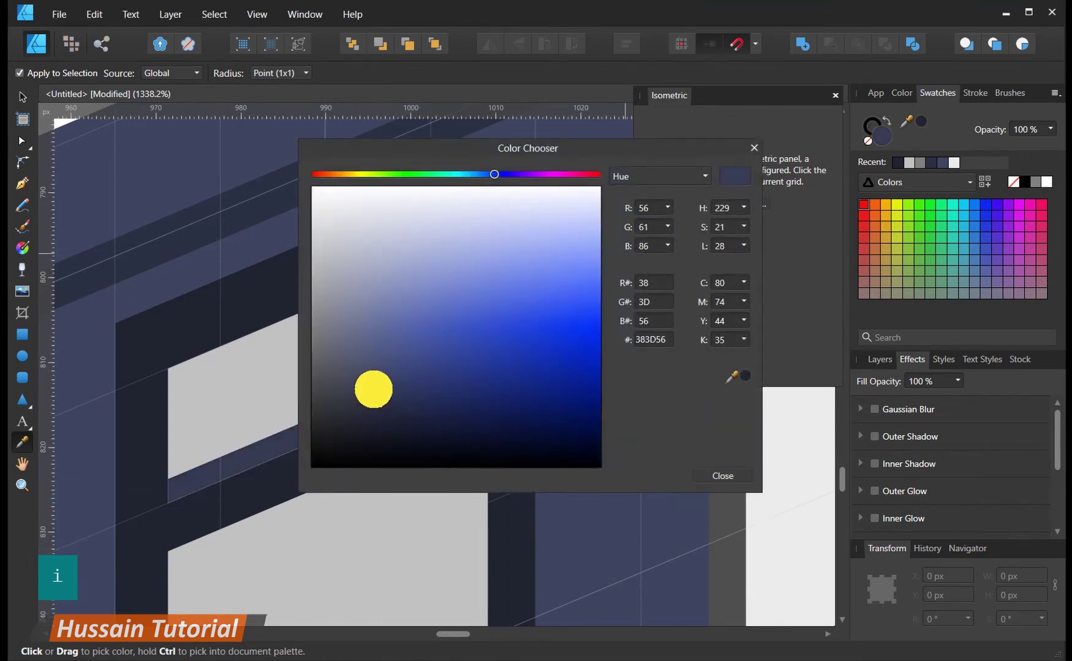
pyautogui.click(724, 475)
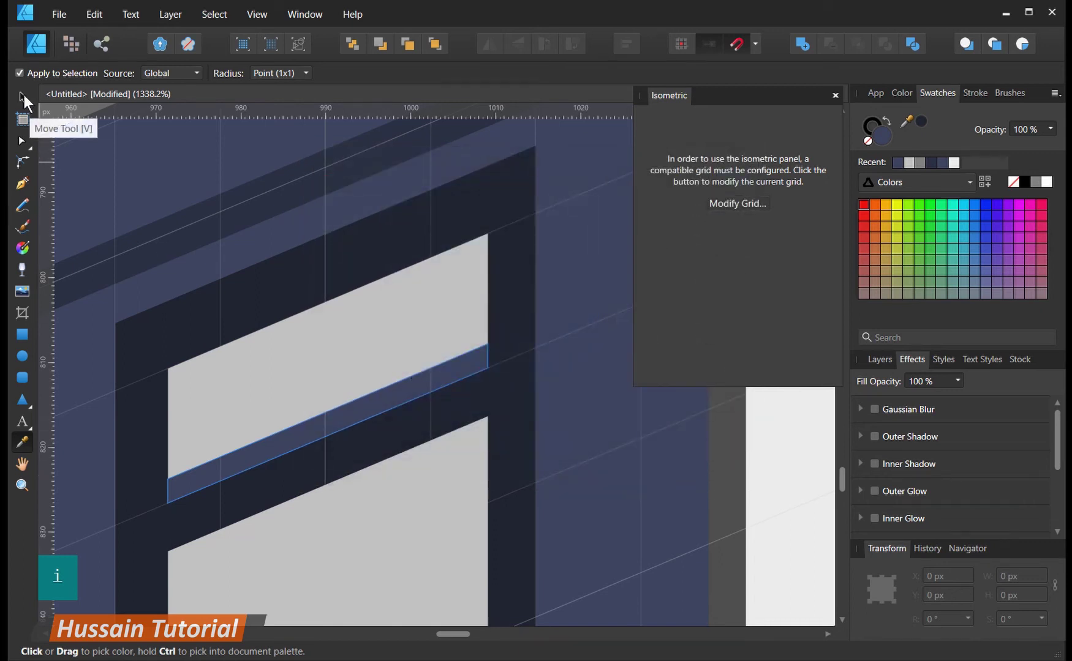
# - Fit a copy of the ledge to the Side plane and reshape it into a vertical reveal along the upper pane's right edge
pyautogui.click(23, 97)
pyautogui.scroll(2, 385, 339)
pyautogui.keyDown('ctrl'); pyautogui.moveTo(413, 411); pyautogui.dragTo(412, 342); pyautogui.keyUp('ctrl')
pyautogui.click(690, 246)
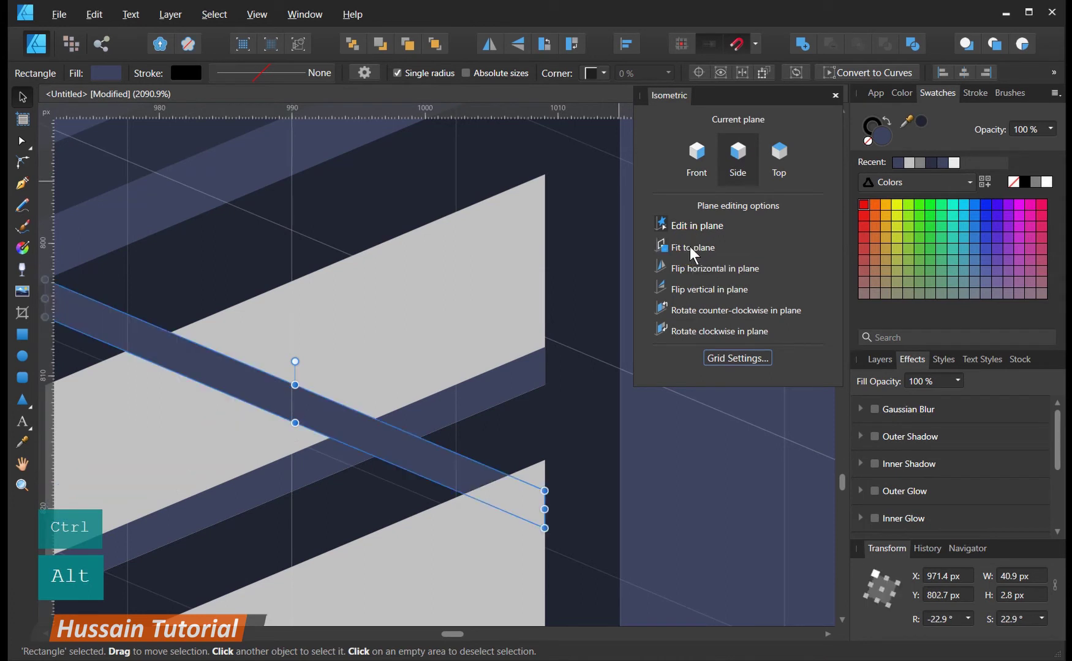
pyautogui.moveTo(544, 509); pyautogui.dragTo(507, 340)
pyautogui.moveTo(287, 257); pyautogui.dragTo(537, 171)
# - Convert the vertical reveal to curves and lower its top-left corner to the upper pane's sloping top edge
pyautogui.scroll(6, 527, 159)
pyautogui.press('a')
pyautogui.hotkey('ctrl', 'Return')
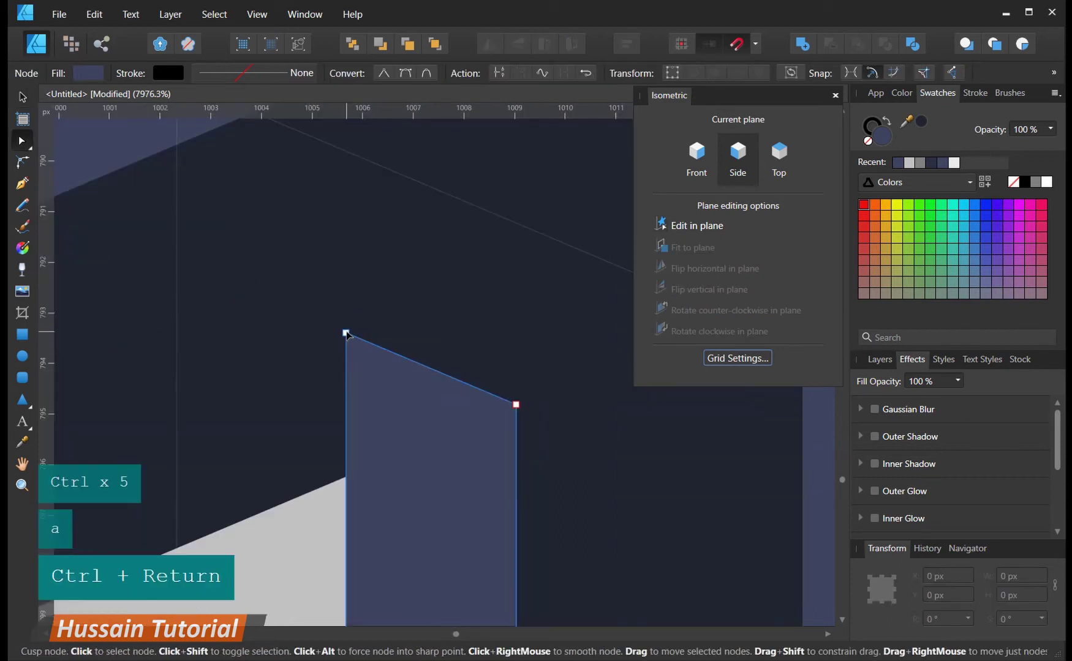
pyautogui.moveTo(346, 333); pyautogui.dragTo(344, 475)
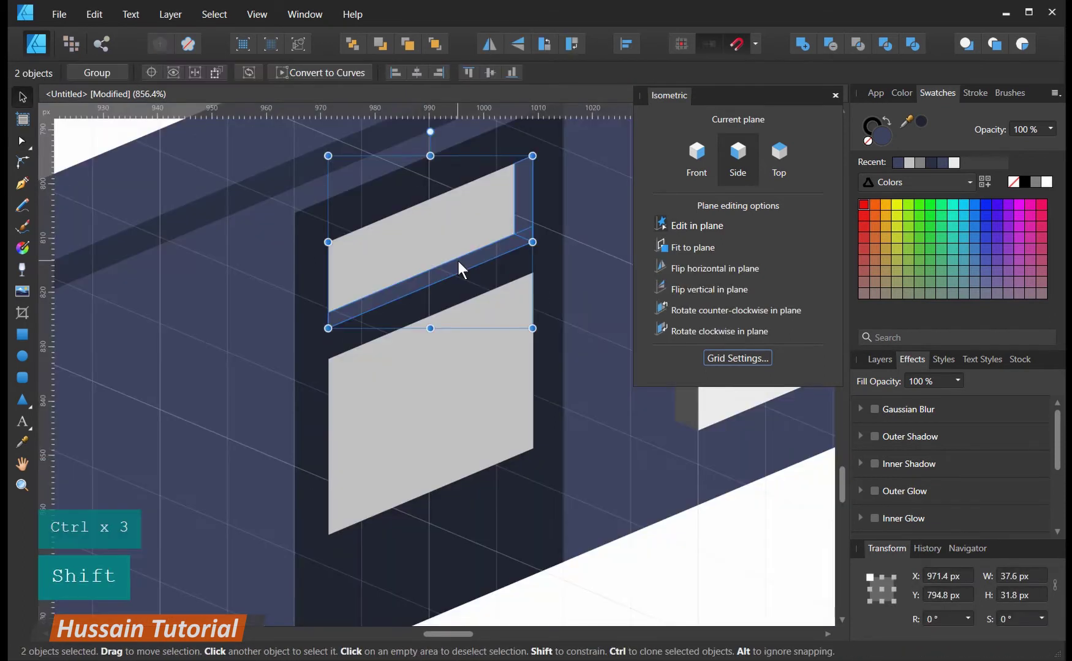
# - Copy the upper pane's ledge and reveal to the lower door pane, aligning the reveal with that pane's top-right corner
pyautogui.moveTo(457, 258); pyautogui.dragTo(443, 407)
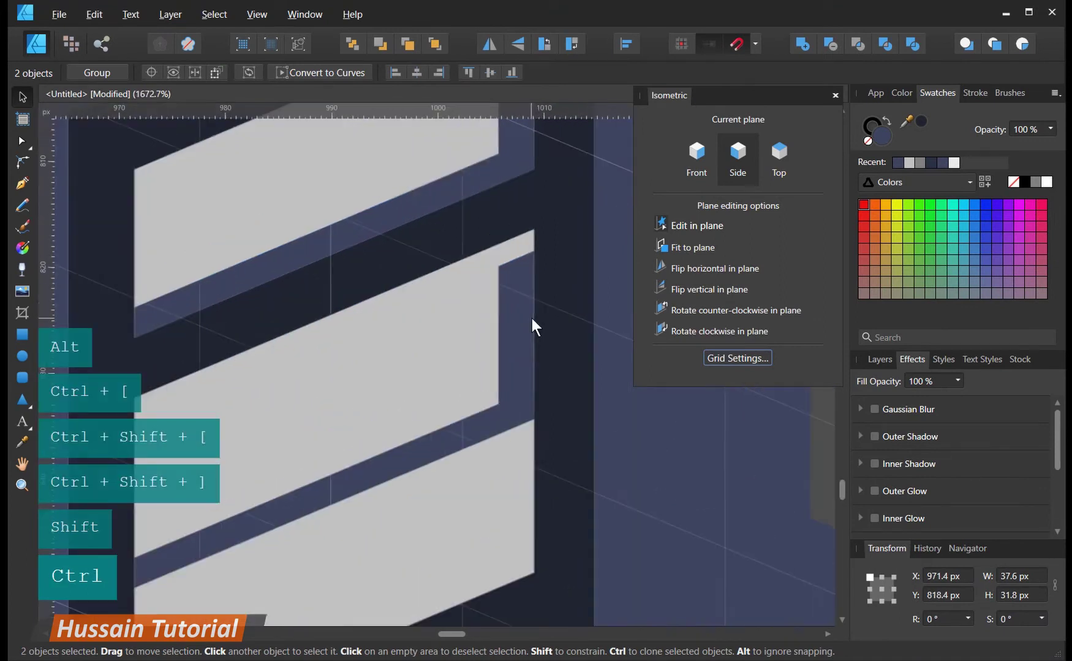
pyautogui.scroll(3, 519, 283)
pyautogui.moveTo(523, 266); pyautogui.dragTo(521, 216)
pyautogui.scroll(-6, 548, 379)
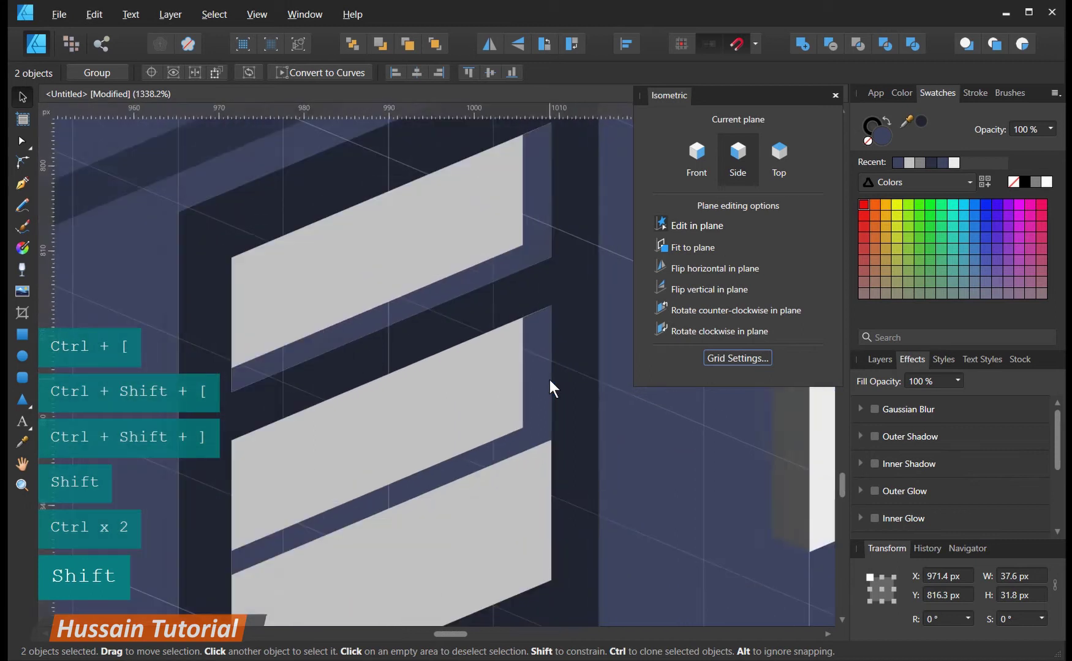
# - Move the copied ledge down to the lower pane's bottom edge and extend the reveal's lower corners down to meet it
pyautogui.moveTo(549, 410); pyautogui.dragTo(419, 437)
pyautogui.scroll(2, 475, 314)
pyautogui.click(430, 310)
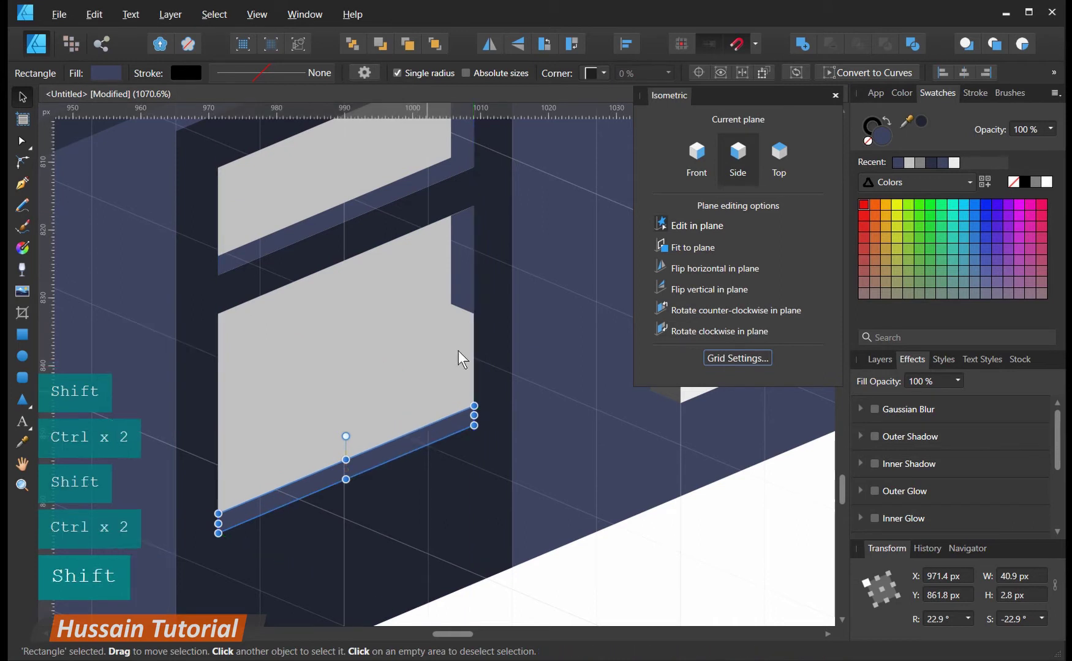
pyautogui.click(463, 294)
pyautogui.press('a')
pyautogui.moveTo(474, 314); pyautogui.dragTo(475, 384)
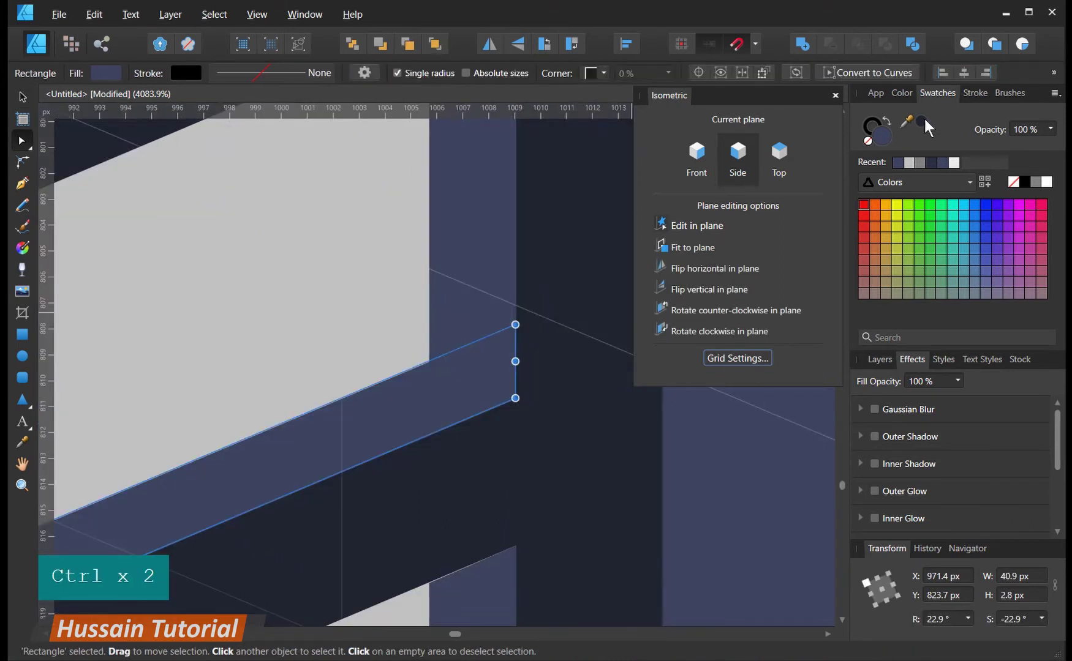
# - Recolour the upper door pane's bottom ledge with the darker navy from the recent colours
pyautogui.click(924, 120)
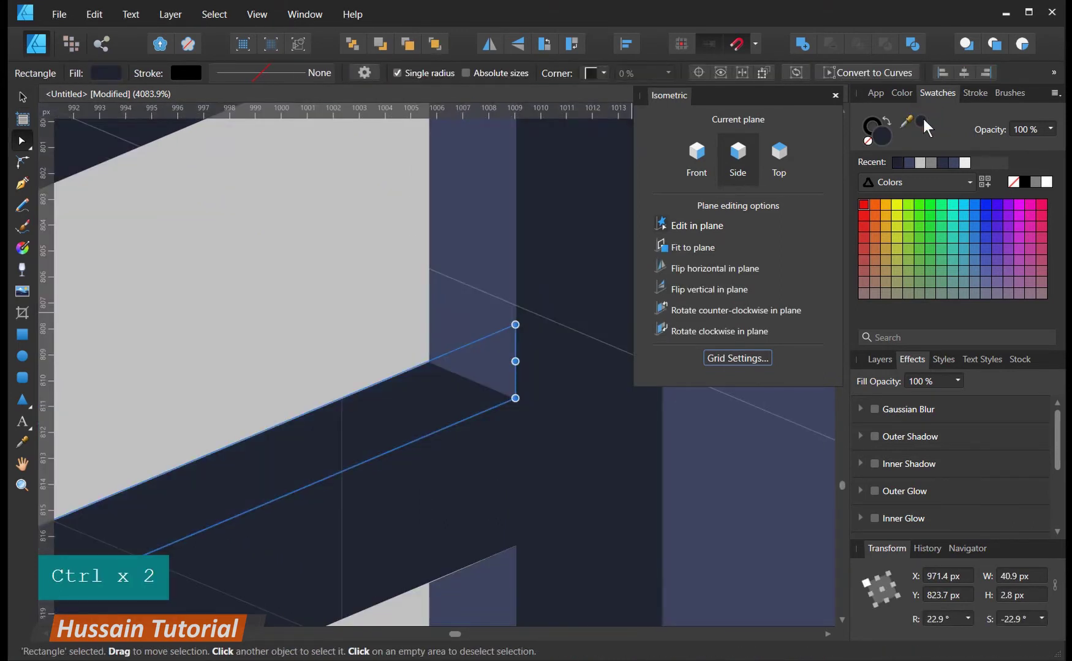
pyautogui.doubleClick(882, 134)
pyautogui.click(941, 162)
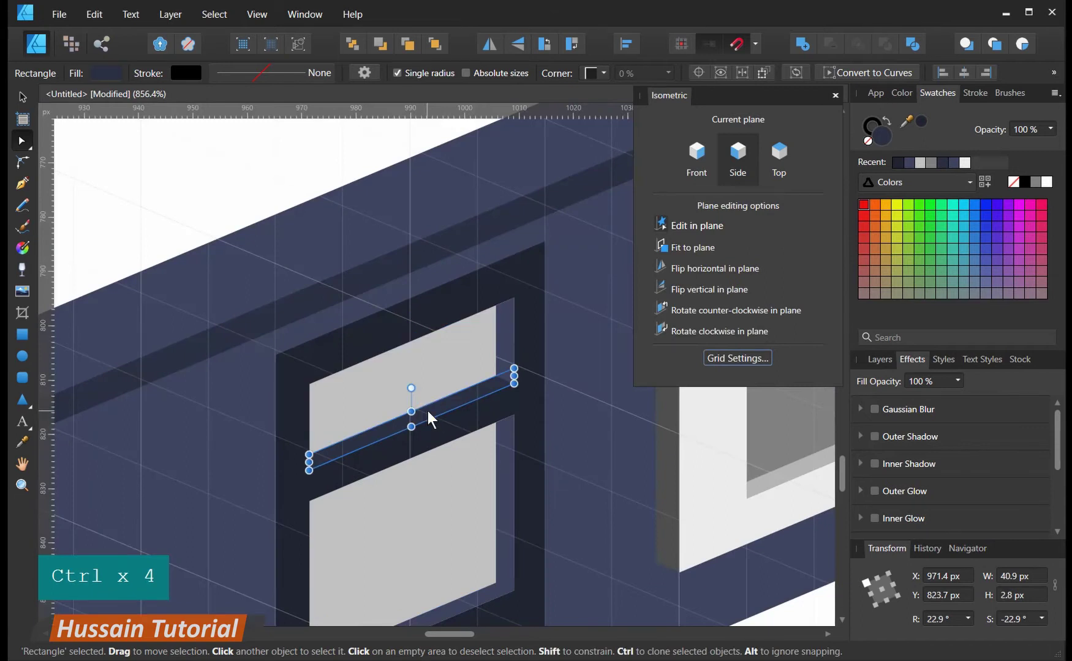
# - Copy the ledge to the door's top edge, fit it to the Top plane at about 53.7 by 3.7 px, and fill it dark navy
pyautogui.moveTo(428, 409); pyautogui.dragTo(419, 276)
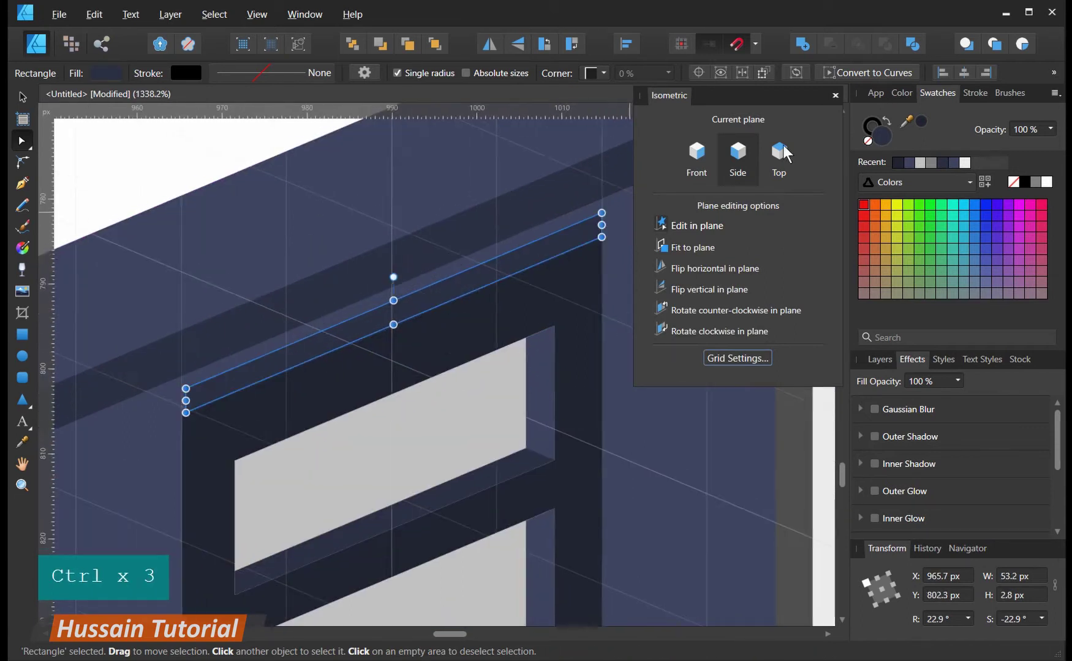
pyautogui.click(778, 149)
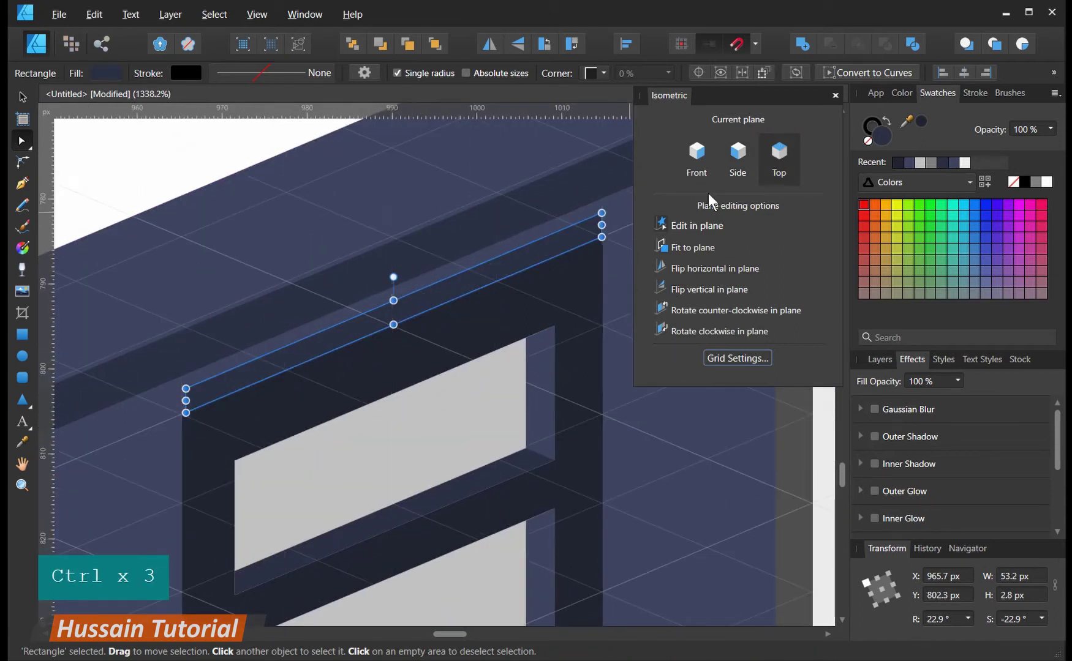
pyautogui.click(662, 247)
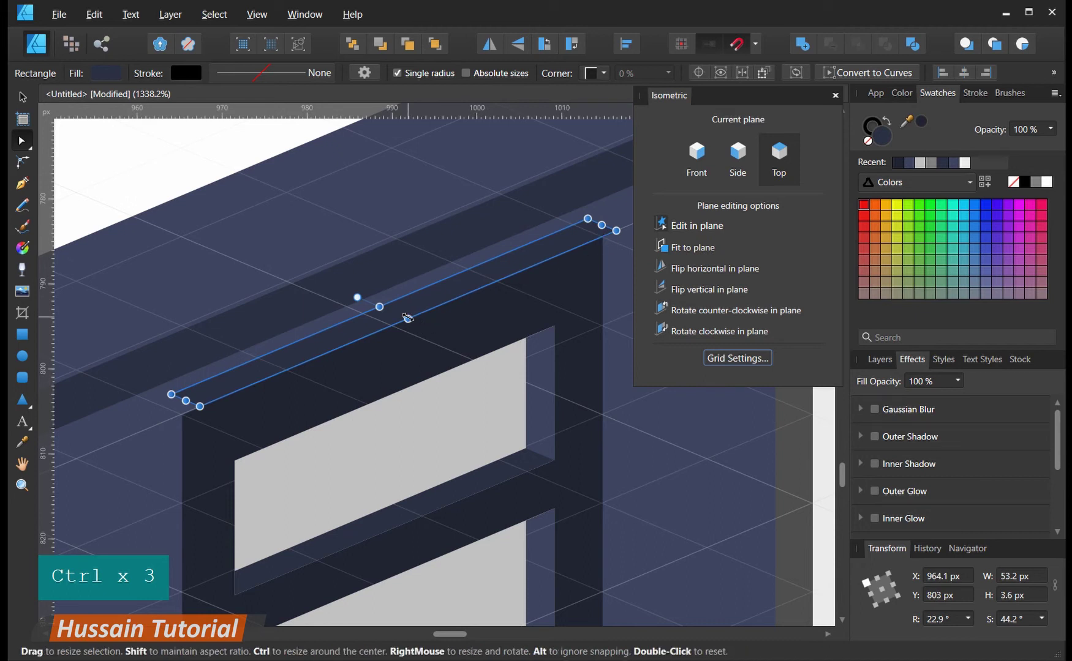
pyautogui.moveTo(408, 319)
pyautogui.mouseDown()
pyautogui.moveTo(397, 315)
pyautogui.moveTo(409, 319)
pyautogui.mouseUp()
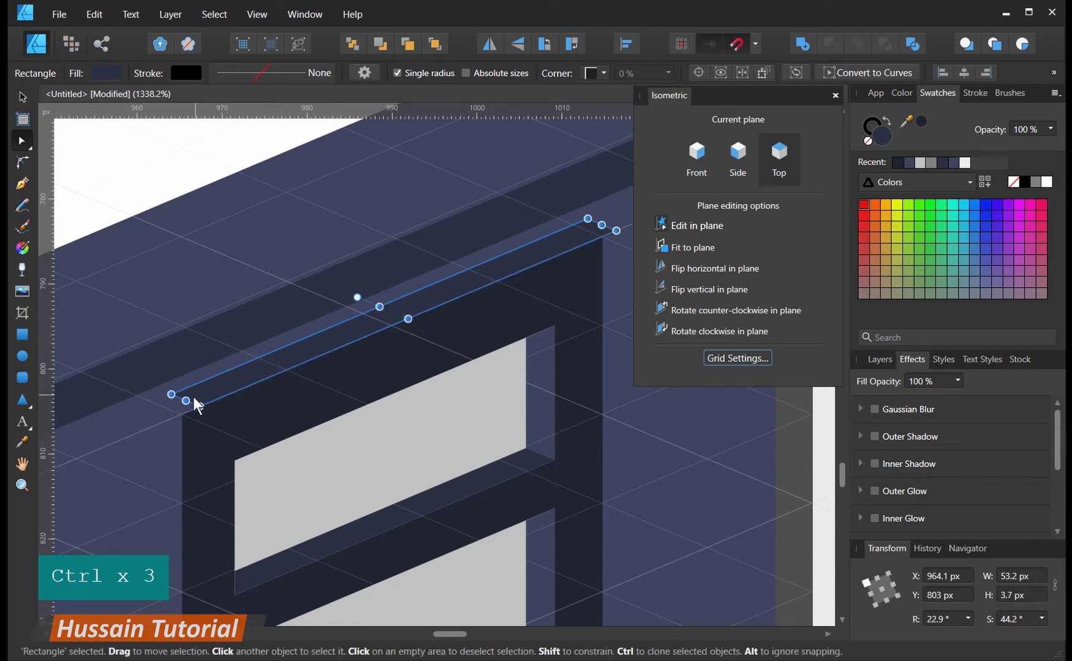
pyautogui.click(956, 164)
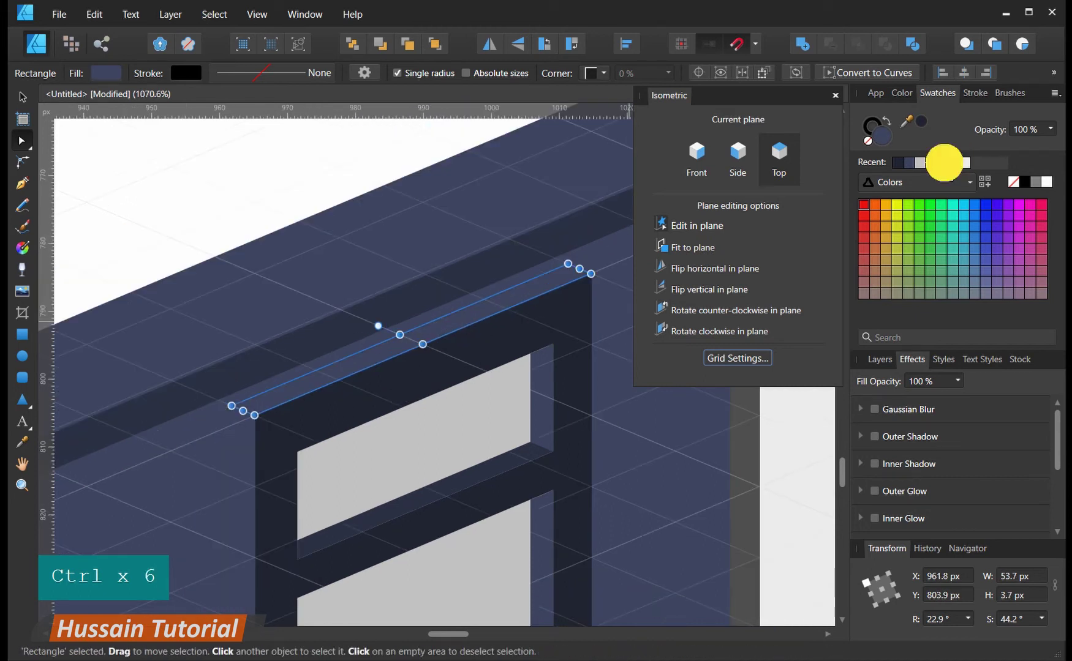
pyautogui.click(944, 162)
# - Copy the door's top ledge, fit the copy to the Side plane and set it along the door's outer vertical edge as its side face
pyautogui.click(170, 463)
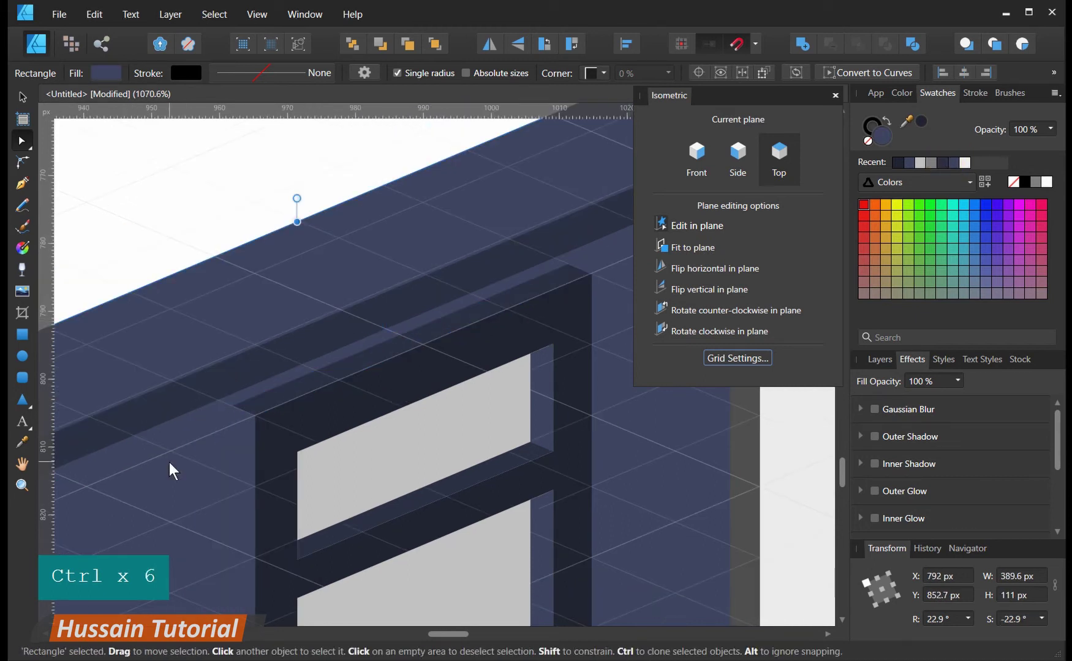
pyautogui.moveTo(214, 333); pyautogui.dragTo(205, 404)
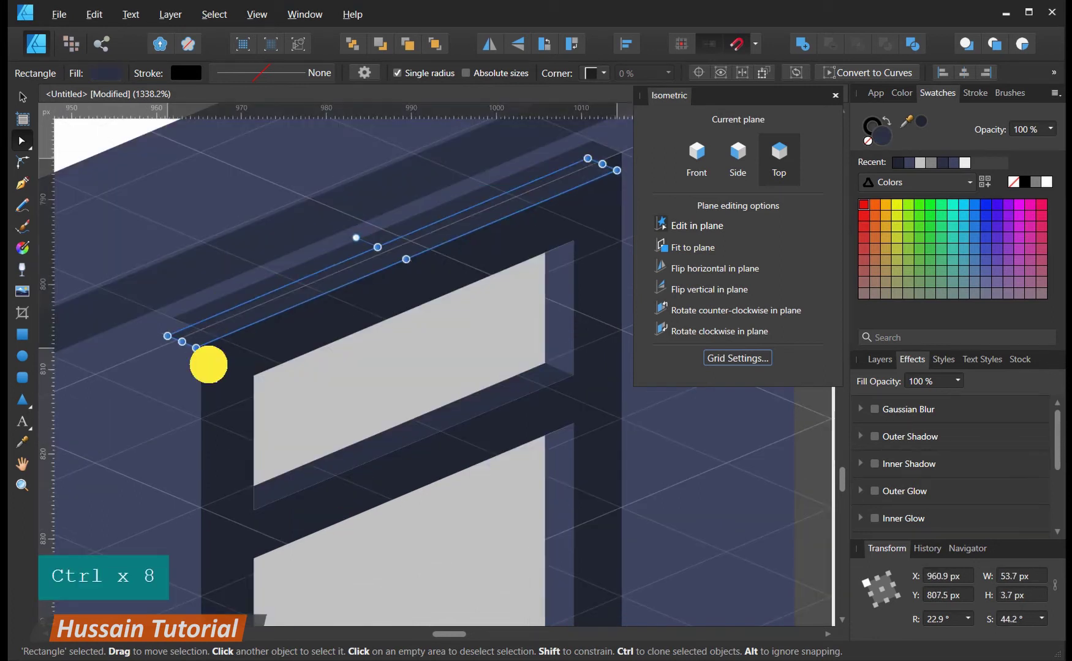
pyautogui.hotkey('ctrl', 'z')
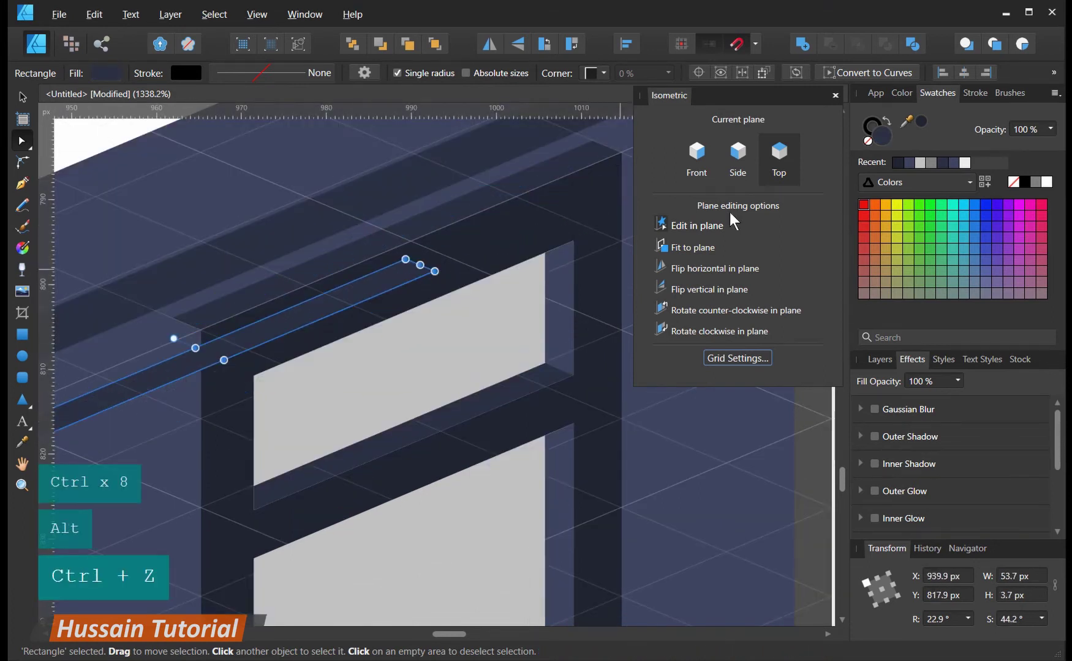
pyautogui.click(661, 247)
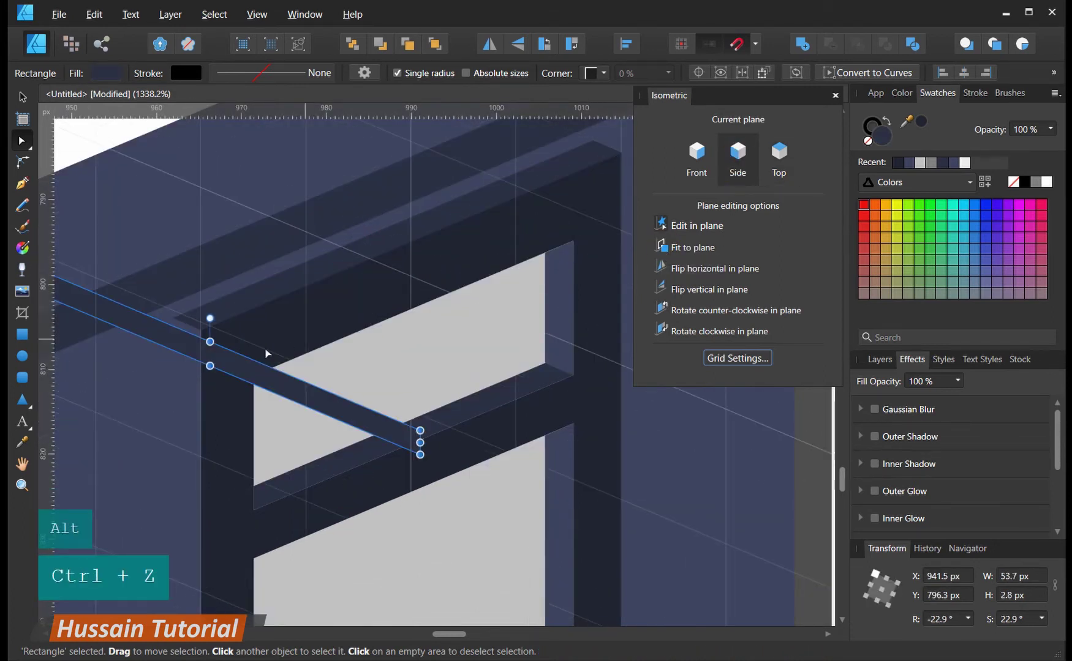
pyautogui.moveTo(419, 441)
pyautogui.mouseDown()
pyautogui.moveTo(201, 343)
pyautogui.moveTo(347, 428)
pyautogui.moveTo(334, 553)
pyautogui.mouseUp()
# - Select all nine door objects, shift them along the wall in the Front plane, and place a copy alongside to form a double door
pyautogui.moveTo(489, 551)
pyautogui.mouseDown()
pyautogui.moveTo(474, 572)
pyautogui.moveTo(190, 226)
pyautogui.moveTo(192, 124)
pyautogui.mouseUp()
pyautogui.press('v')
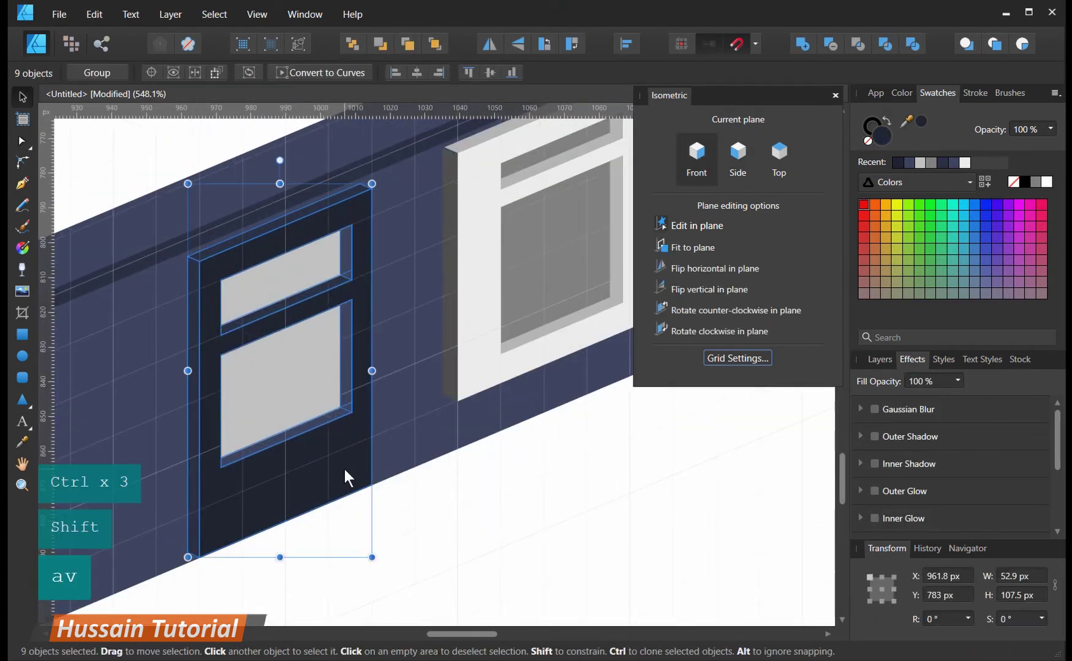
pyautogui.moveTo(336, 472); pyautogui.dragTo(380, 459)
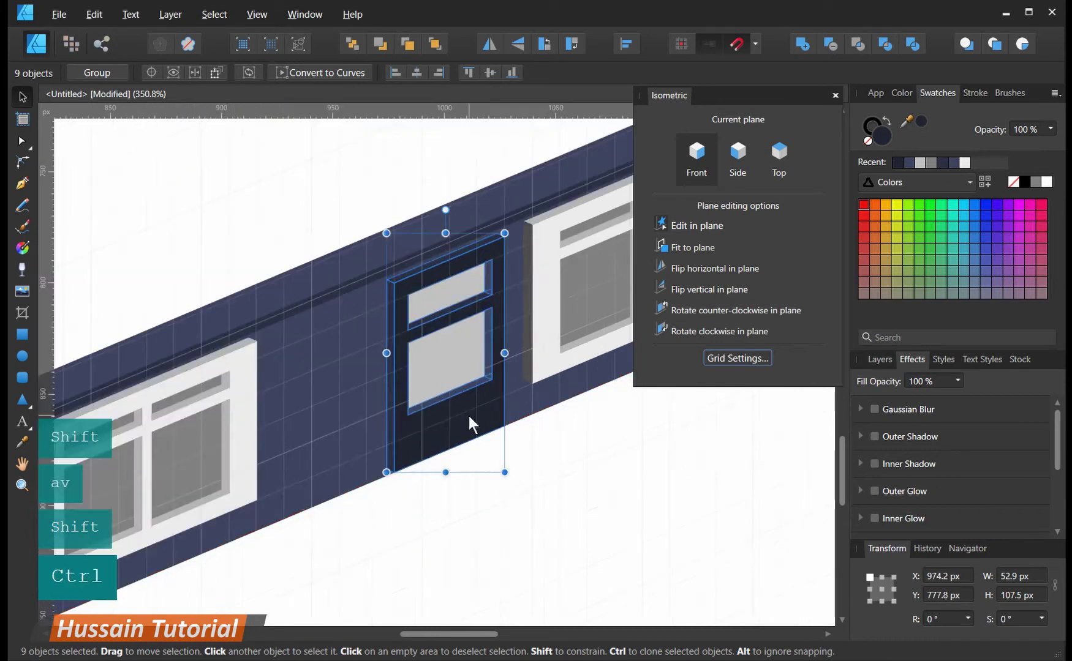
pyautogui.moveTo(467, 417); pyautogui.dragTo(354, 457)
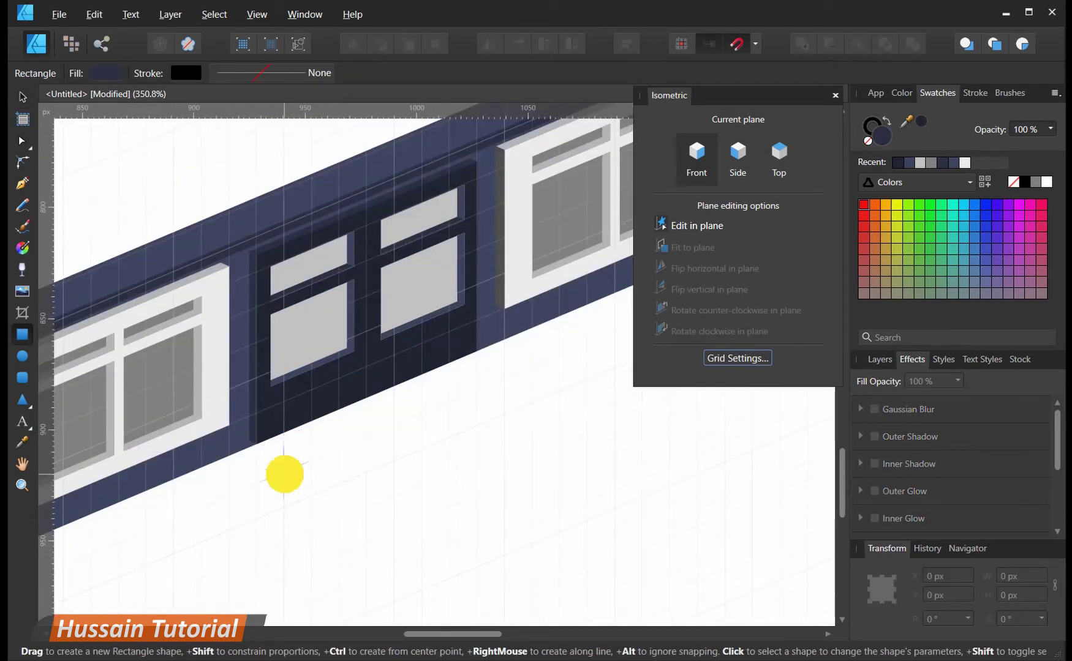
# - Draw a Front-plane rectangle about 107.5 by 15.9 px below the double door and fill it with the near-white recent colour
pyautogui.moveTo(284, 475); pyautogui.dragTo(505, 414)
pyautogui.click(919, 163)
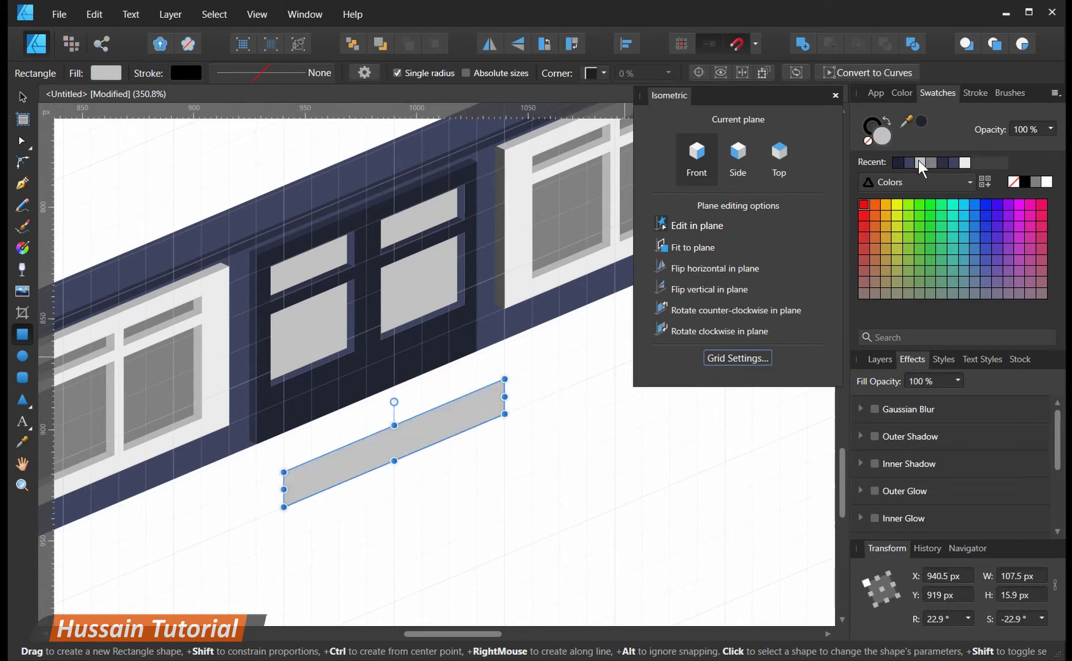
pyautogui.click(963, 161)
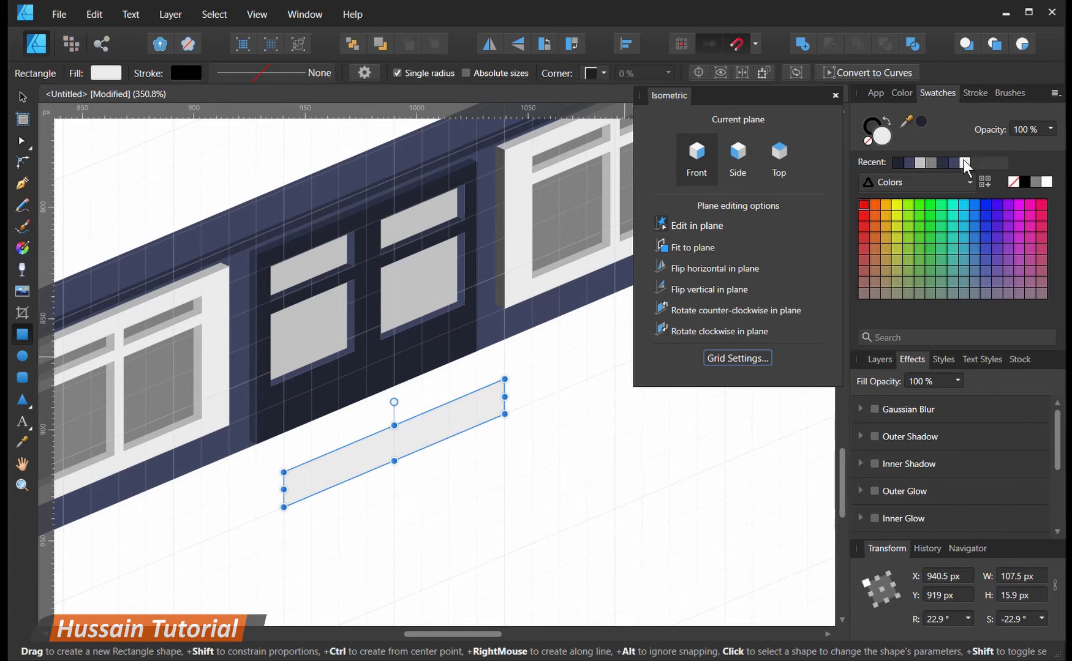
# - Copy the step rectangle up against the door's base and fit the copy to the Top plane as the step's tread
pyautogui.click(21, 96)
pyautogui.moveTo(370, 440); pyautogui.dragTo(369, 398)
pyautogui.click(780, 156)
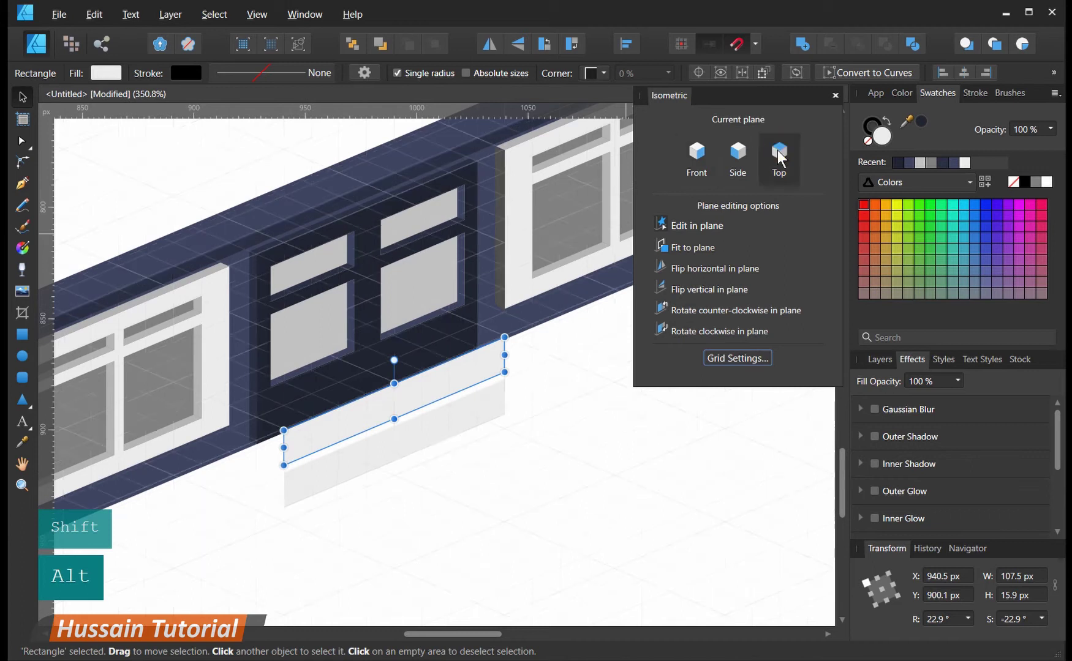
pyautogui.click(685, 248)
pyautogui.scroll(2, 462, 372)
# - Darken the step's front face to a medium grey, slightly darker than C0C0C0
pyautogui.doubleClick(882, 130)
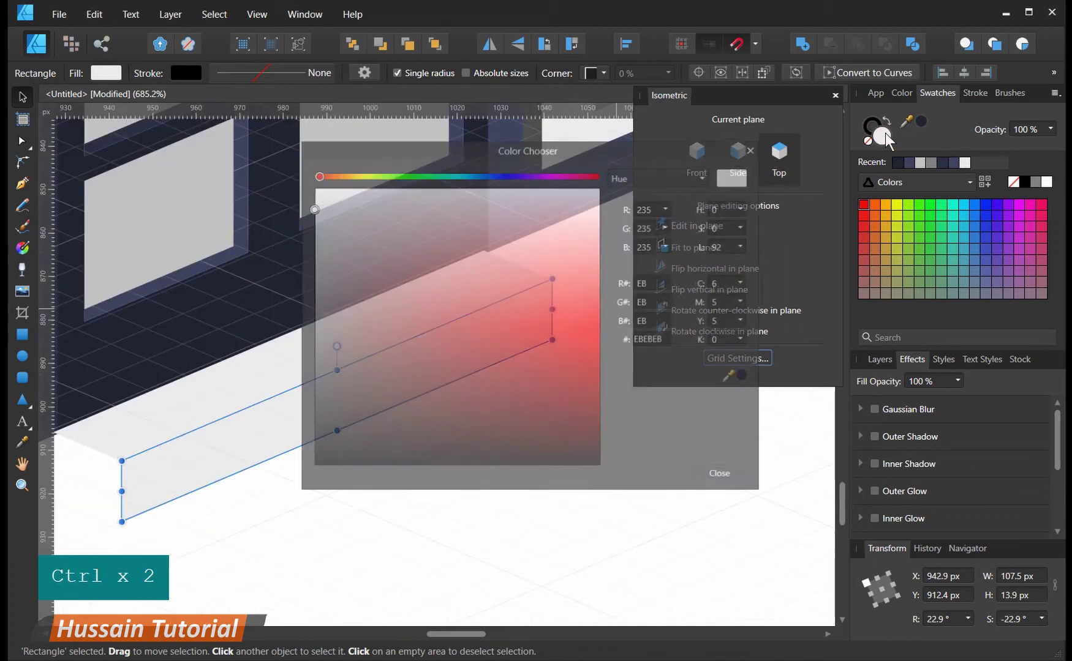
pyautogui.click(310, 247)
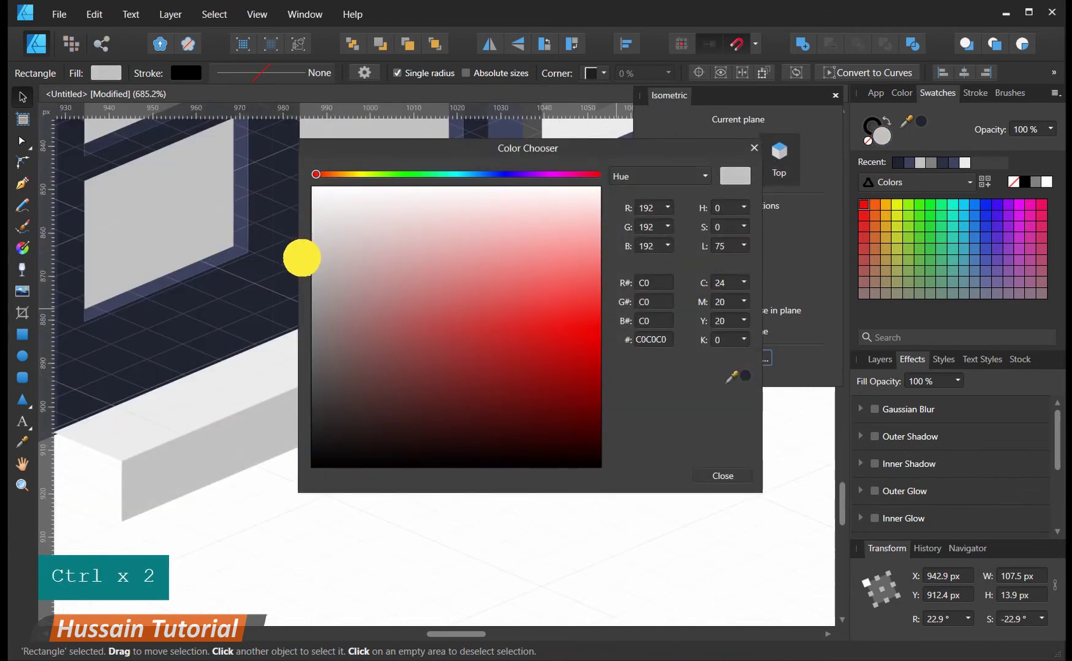
pyautogui.moveTo(302, 258); pyautogui.dragTo(310, 270)
pyautogui.click(716, 480)
pyautogui.click(463, 486)
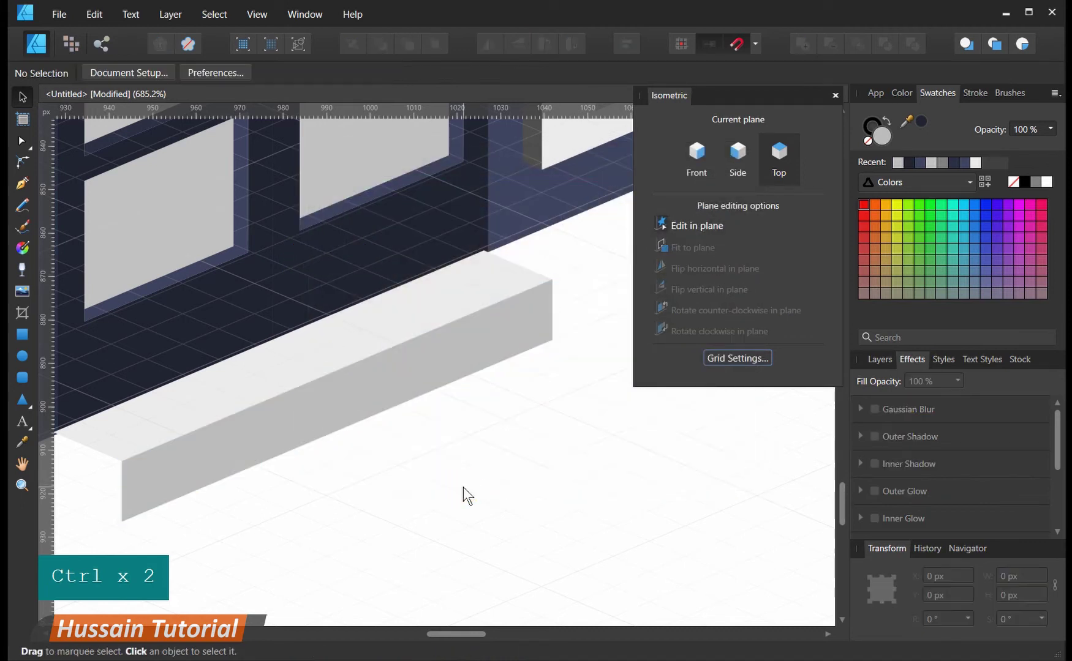
# - Select the step's tread and front face together and copy them down and outward to build a four-step staircase
pyautogui.click(272, 379)
pyautogui.keyDown('shift'); pyautogui.click(269, 427); pyautogui.keyUp('shift')
pyautogui.moveTo(273, 430)
pyautogui.mouseDown()
pyautogui.moveTo(361, 485)
pyautogui.moveTo(373, 532)
pyautogui.moveTo(388, 536)
pyautogui.mouseUp()
pyautogui.moveTo(385, 443); pyautogui.dragTo(320, 472)
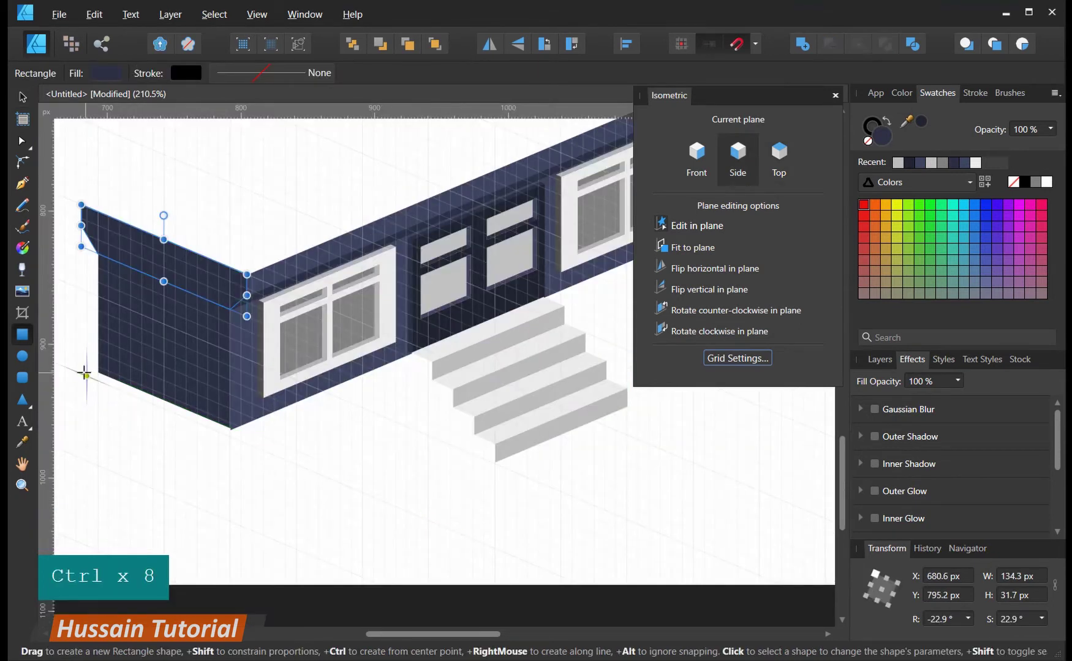
# - Draw the planter's dark navy side face in the Side plane and fit a copy to the Front plane as a lighter navy face, about 153.9 by 35.3 px
pyautogui.moveTo(84, 374); pyautogui.dragTo(425, 518)
pyautogui.click(953, 163)
pyautogui.scroll(2, 288, 441)
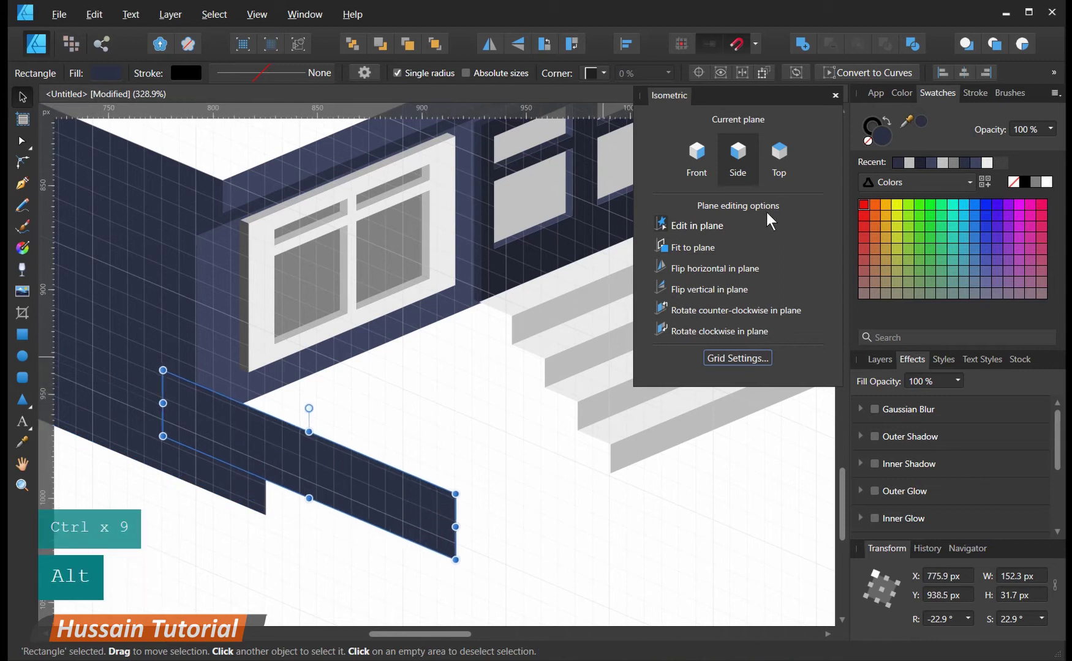
pyautogui.click(697, 156)
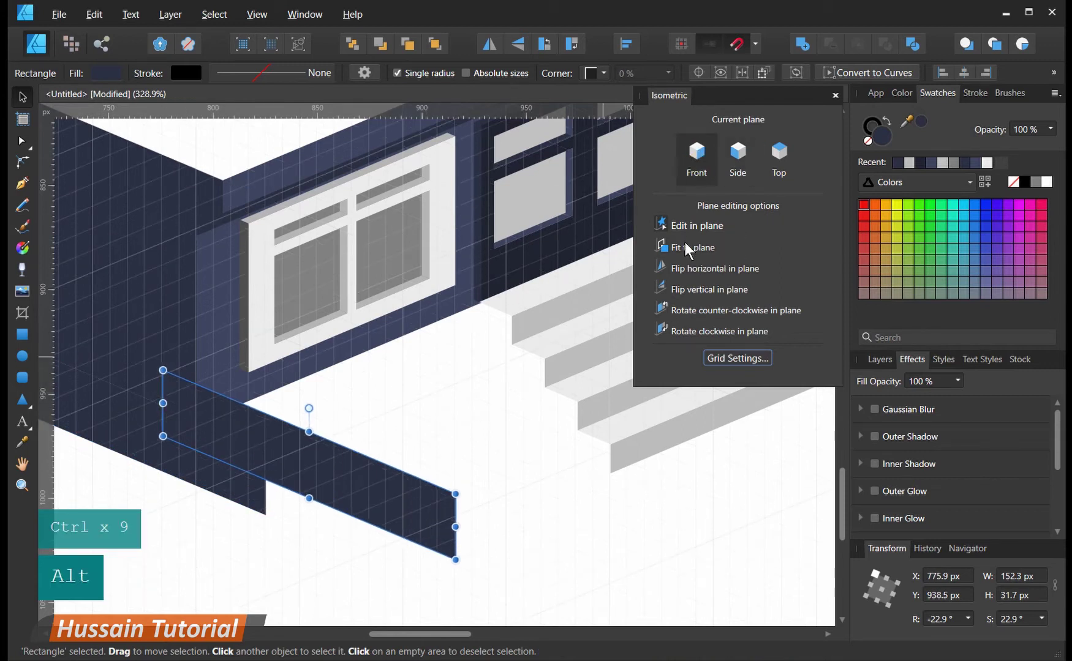
pyautogui.click(684, 245)
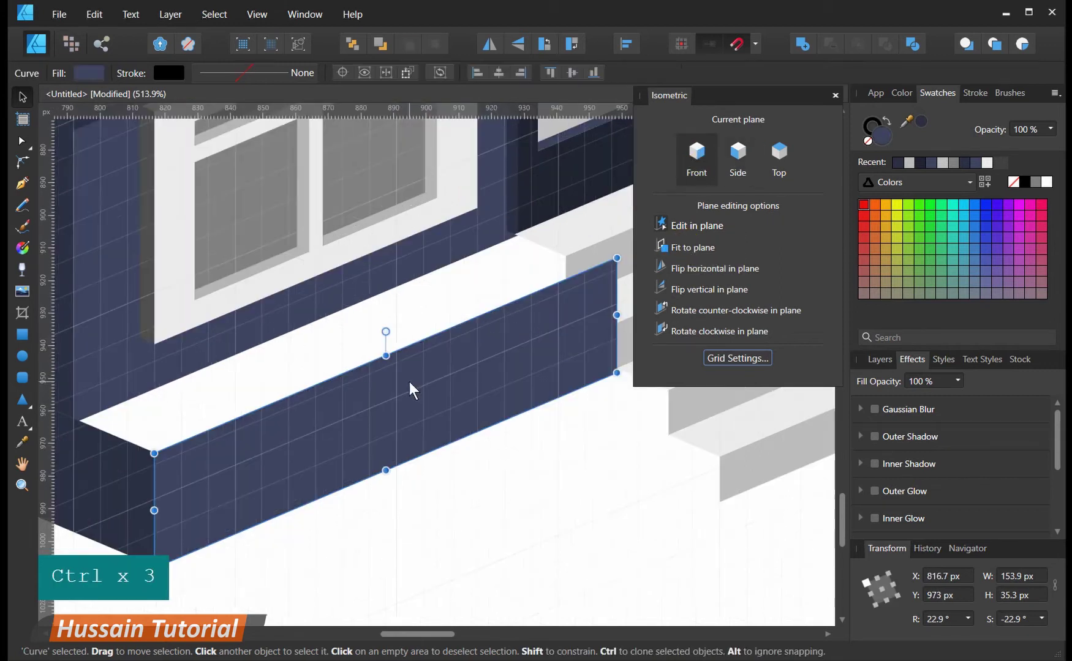
# - Copy the planter's front face, fit it to the Top plane as a top of about 153.9 by 27.2 px, and fill it light grey
pyautogui.moveTo(408, 369); pyautogui.dragTo(390, 303)
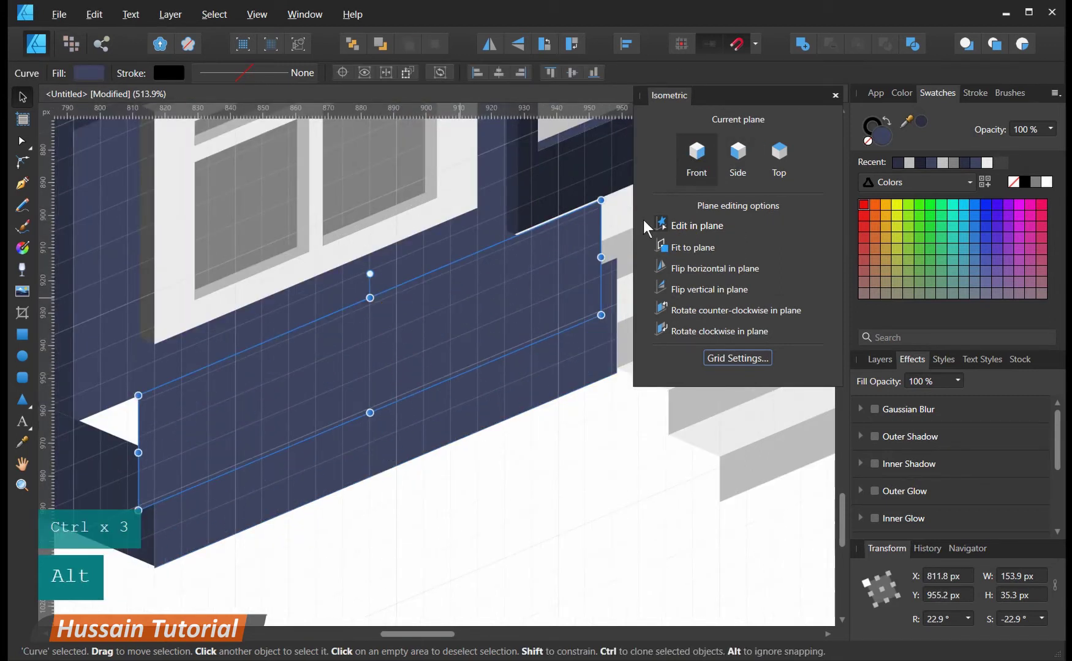
pyautogui.click(781, 151)
pyautogui.click(681, 248)
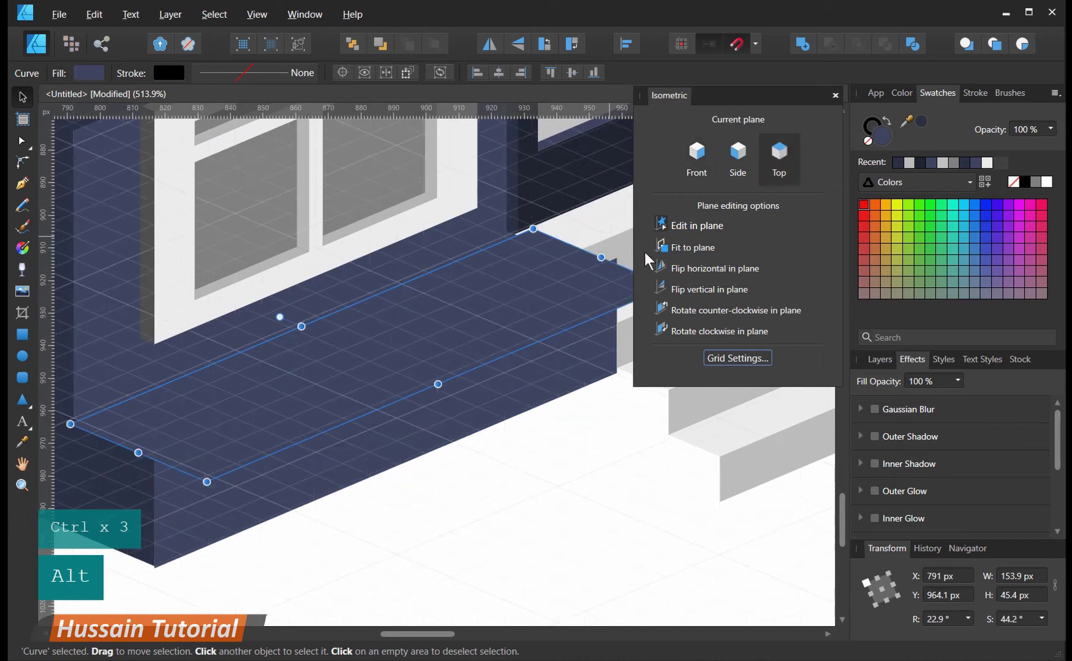
pyautogui.moveTo(357, 349)
pyautogui.mouseDown()
pyautogui.moveTo(395, 349)
pyautogui.moveTo(352, 335)
pyautogui.mouseUp()
pyautogui.moveTo(441, 377); pyautogui.dragTo(378, 355)
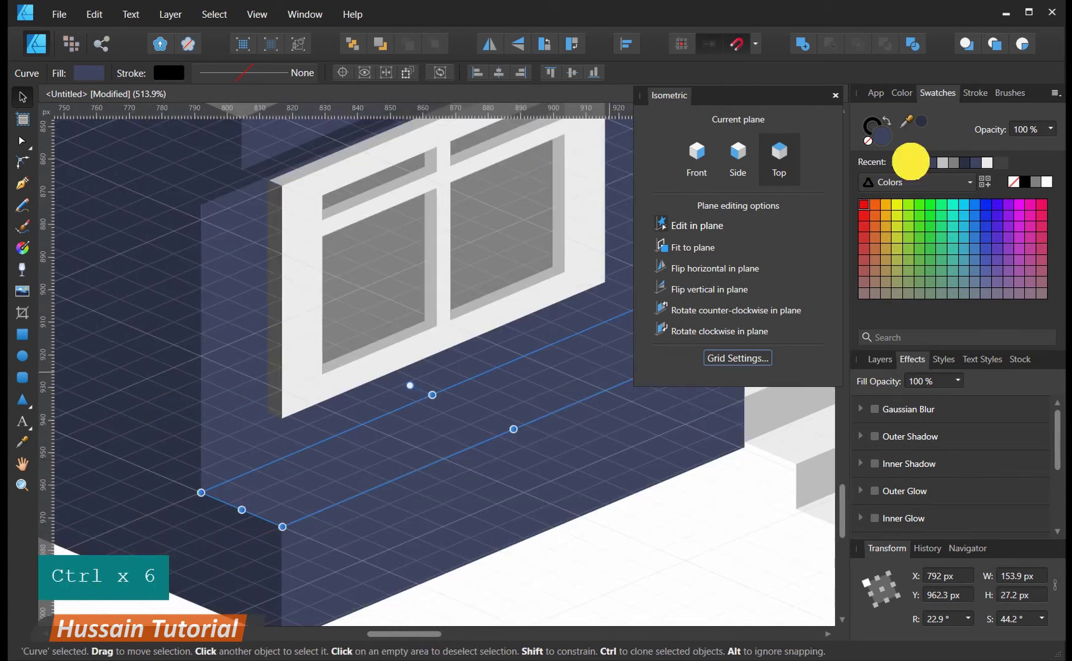
pyautogui.click(910, 163)
# - Copy the planter's grey top, shrink the copy inside the rim to about 142.6 by 16.8 px, and fill it muted brown as soil
pyautogui.moveTo(406, 450); pyautogui.dragTo(399, 438)
pyautogui.moveTo(444, 409)
pyautogui.mouseDown()
pyautogui.moveTo(444, 419)
pyautogui.moveTo(436, 396)
pyautogui.moveTo(446, 405)
pyautogui.mouseUp()
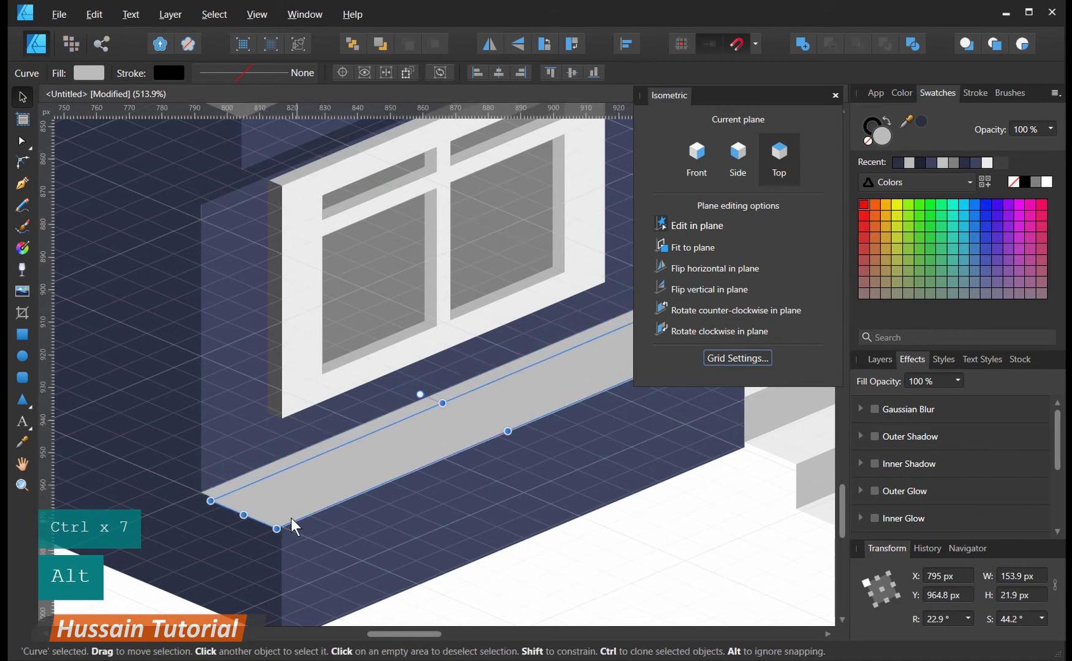
pyautogui.moveTo(253, 515); pyautogui.dragTo(261, 505)
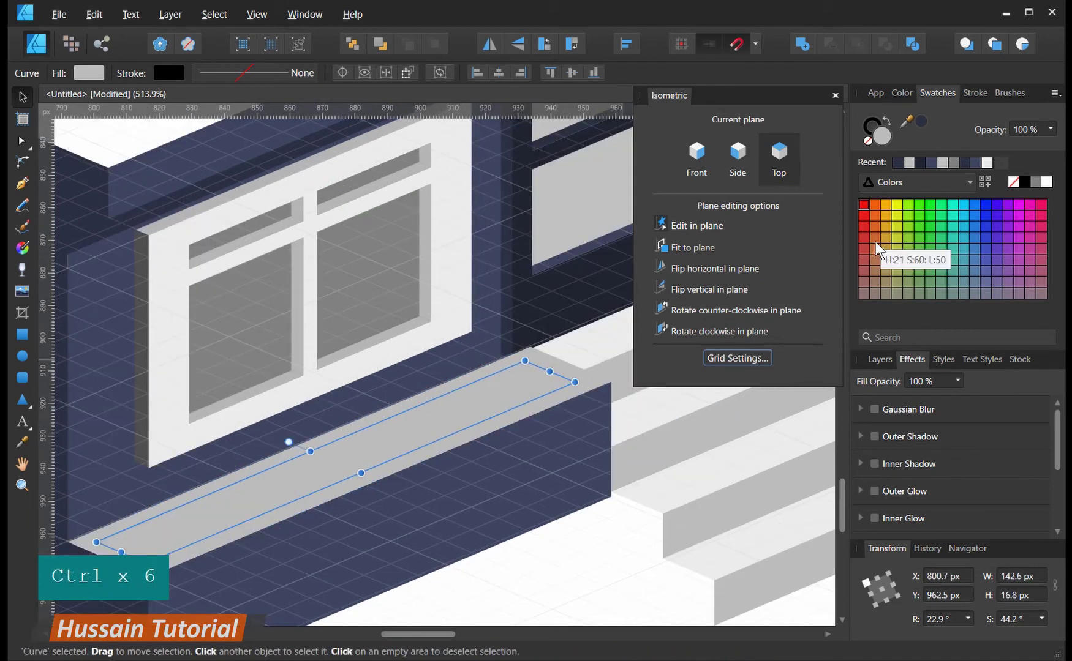
pyautogui.click(874, 239)
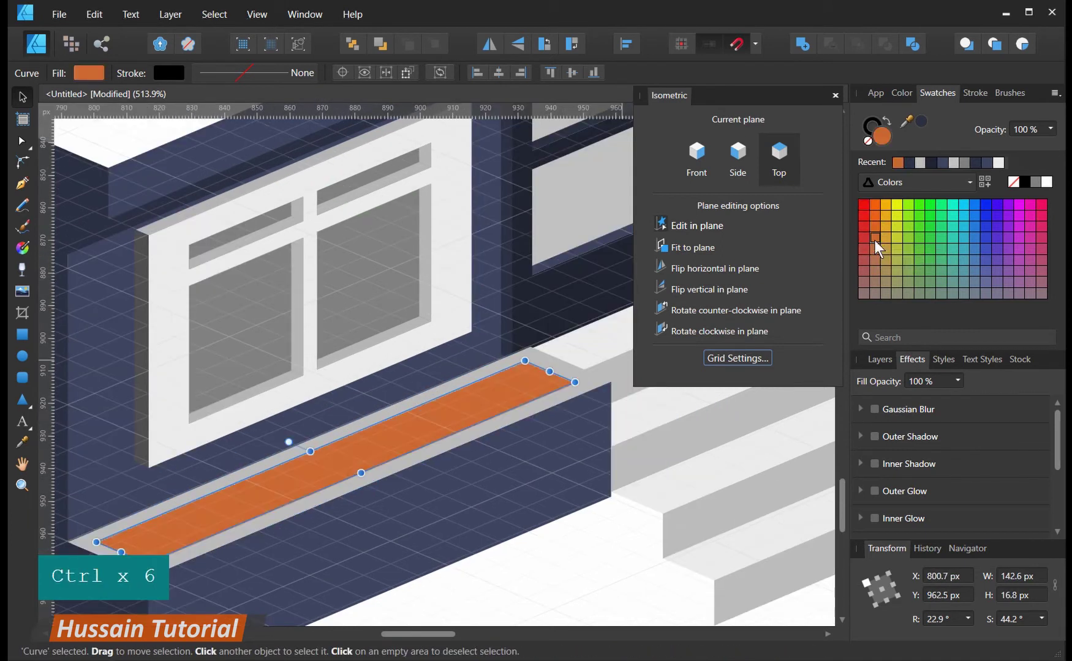
pyautogui.click(873, 264)
pyautogui.click(874, 271)
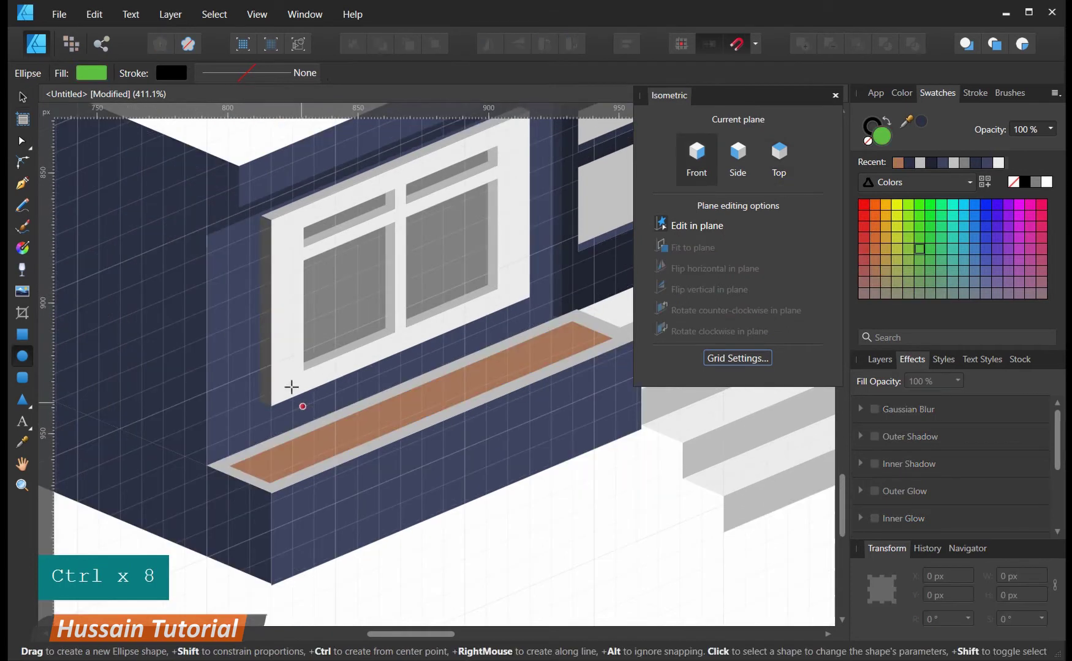
# - Draw a tall green ellipse in the Front plane over the planter and reshape its bottom node into a broader, flatter bush base
pyautogui.moveTo(290, 384); pyautogui.dragTo(329, 457)
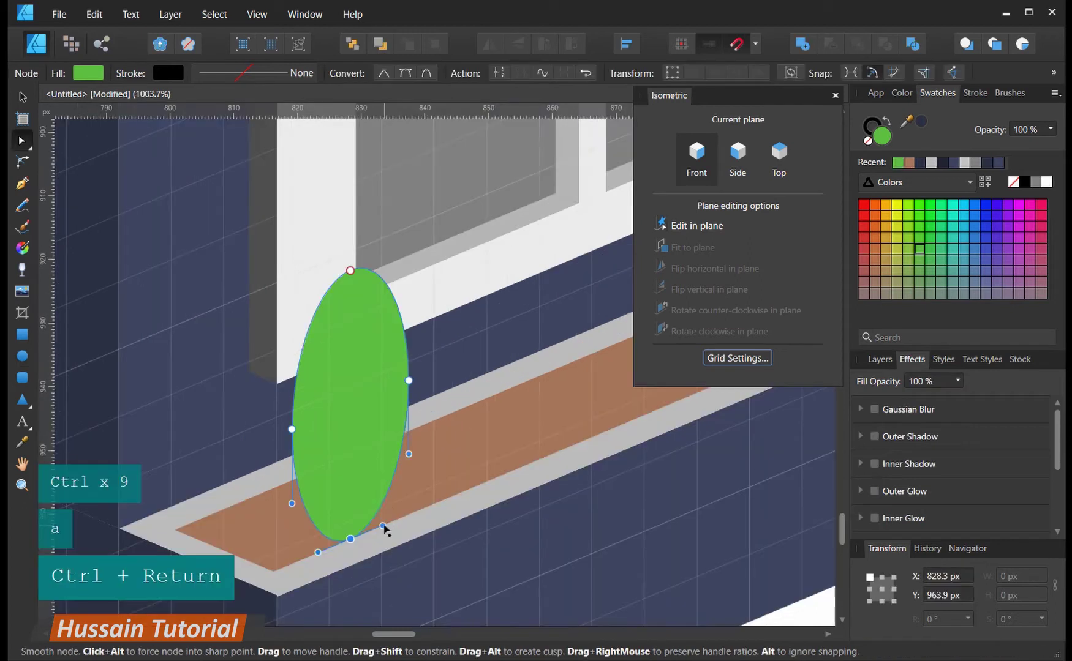
pyautogui.moveTo(382, 526); pyautogui.dragTo(419, 510)
pyautogui.moveTo(318, 552); pyautogui.dragTo(263, 573)
pyautogui.click(417, 510)
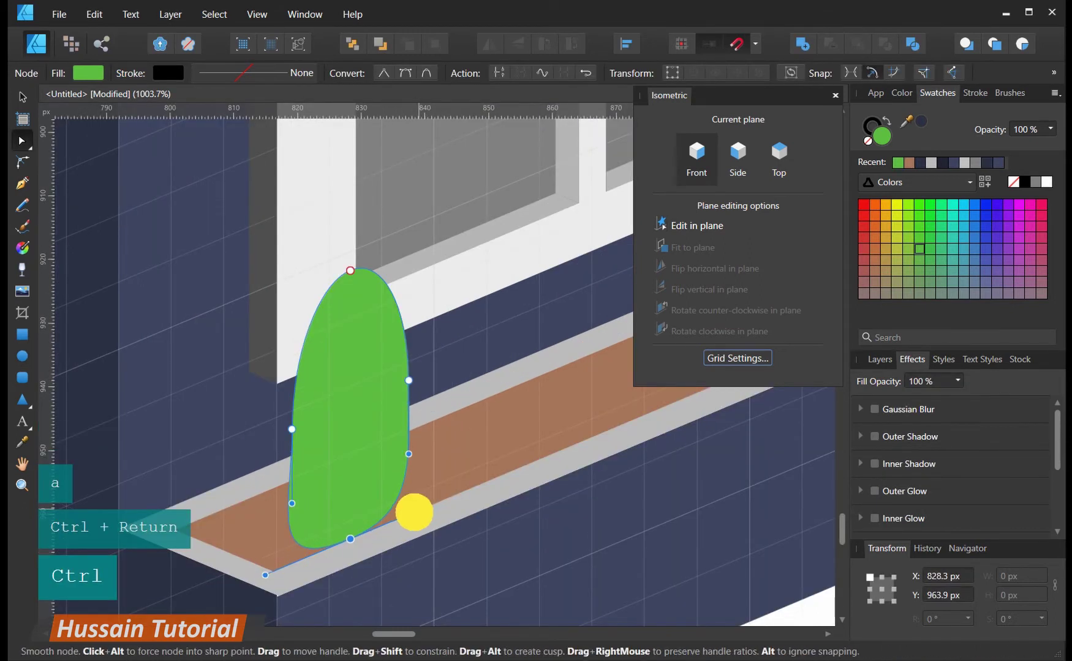
pyautogui.moveTo(361, 536); pyautogui.dragTo(351, 522)
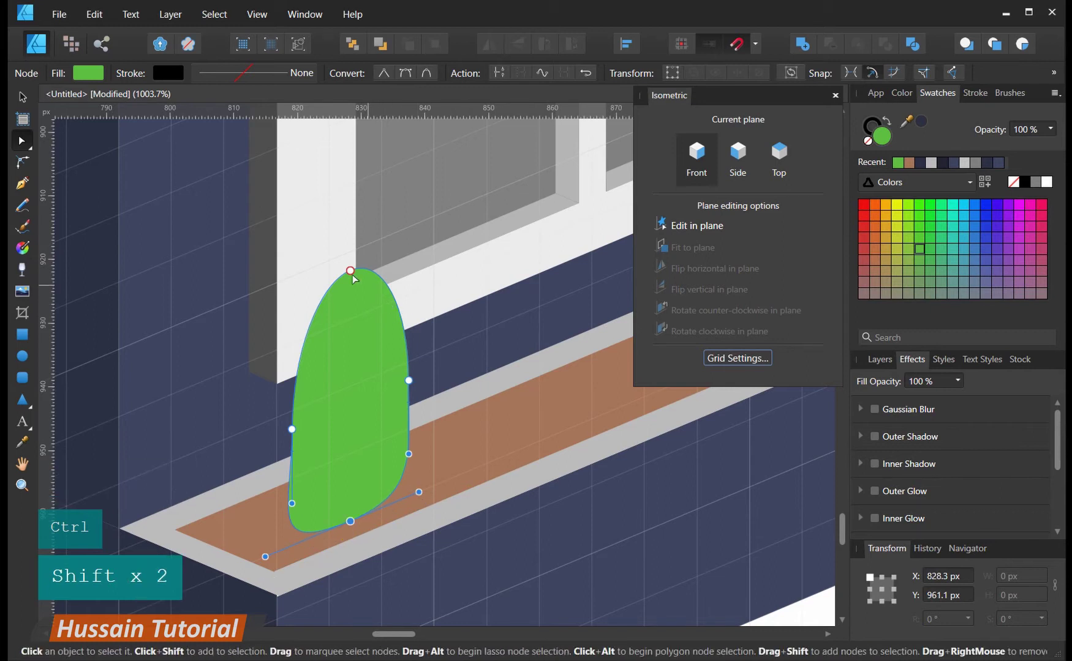
# - Move the green bush, about 20.6 by 39.3 px, onto the soil at the planter's outer corner end
pyautogui.click(22, 99)
pyautogui.moveTo(327, 409); pyautogui.dragTo(326, 414)
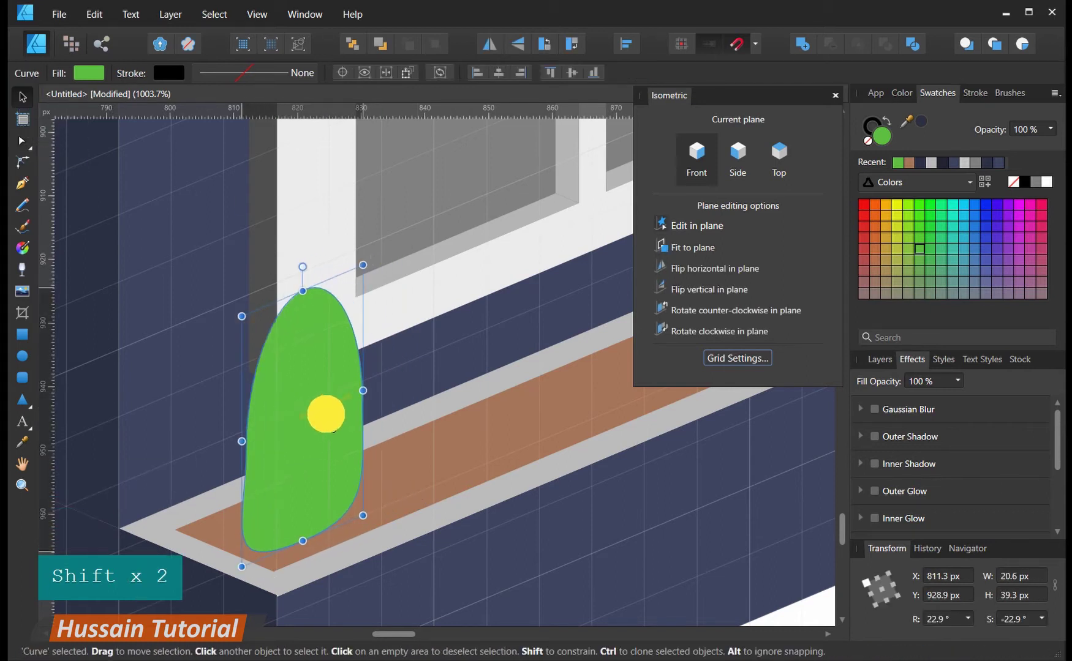
pyautogui.scroll(-3, 334, 408)
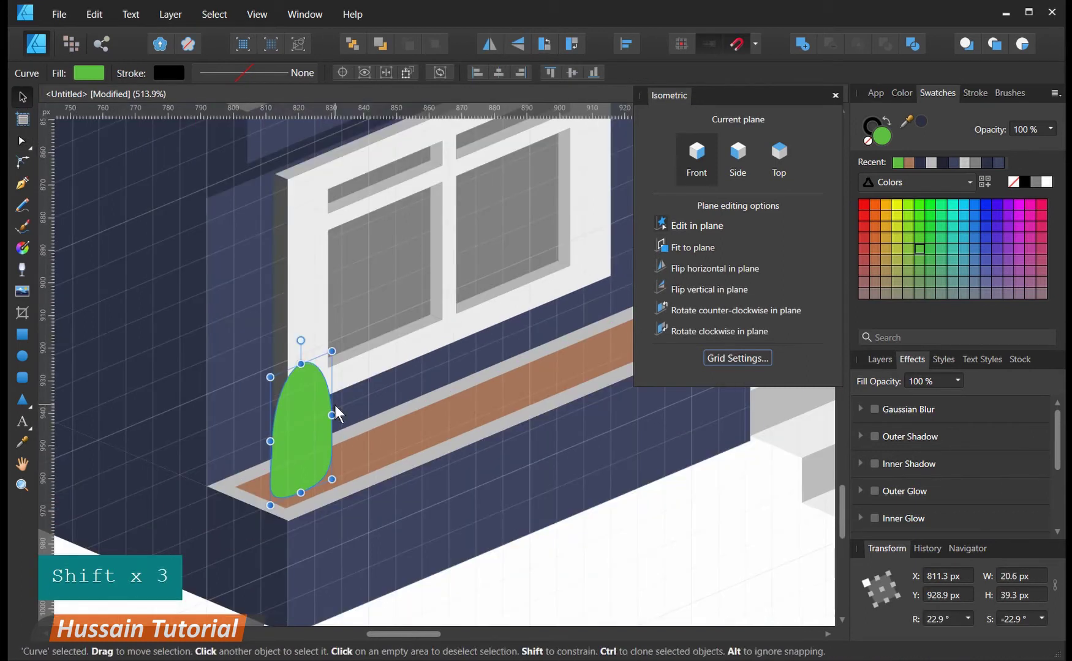
# - Give the bush a vertical linear gradient running from yellow-green at its top to dark green at its base
pyautogui.click(23, 249)
pyautogui.click(190, 73)
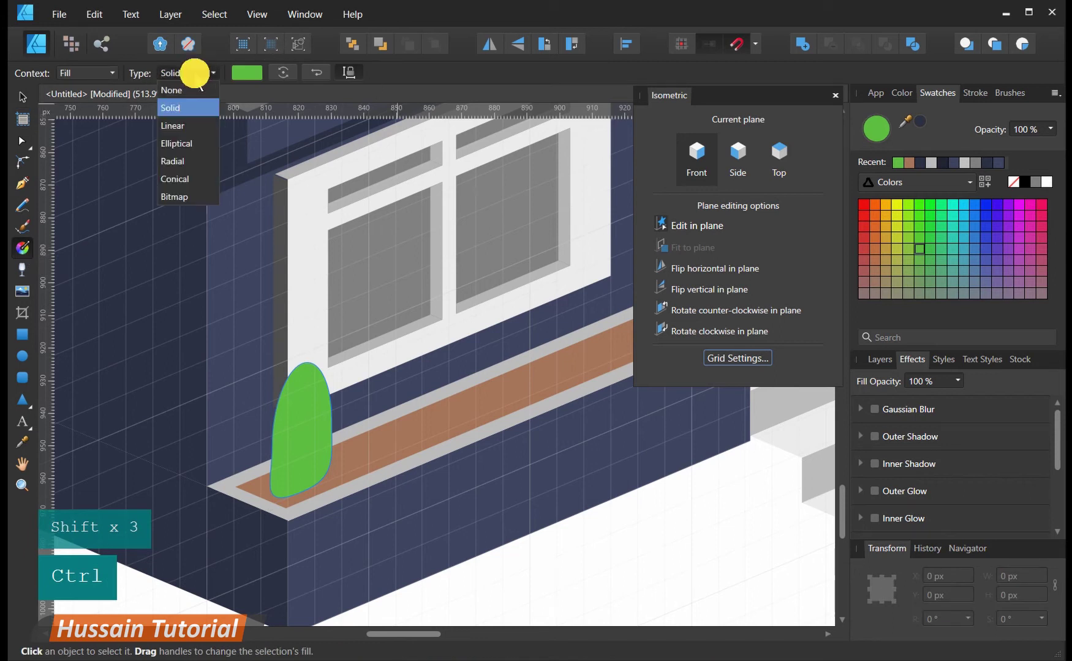
pyautogui.click(184, 126)
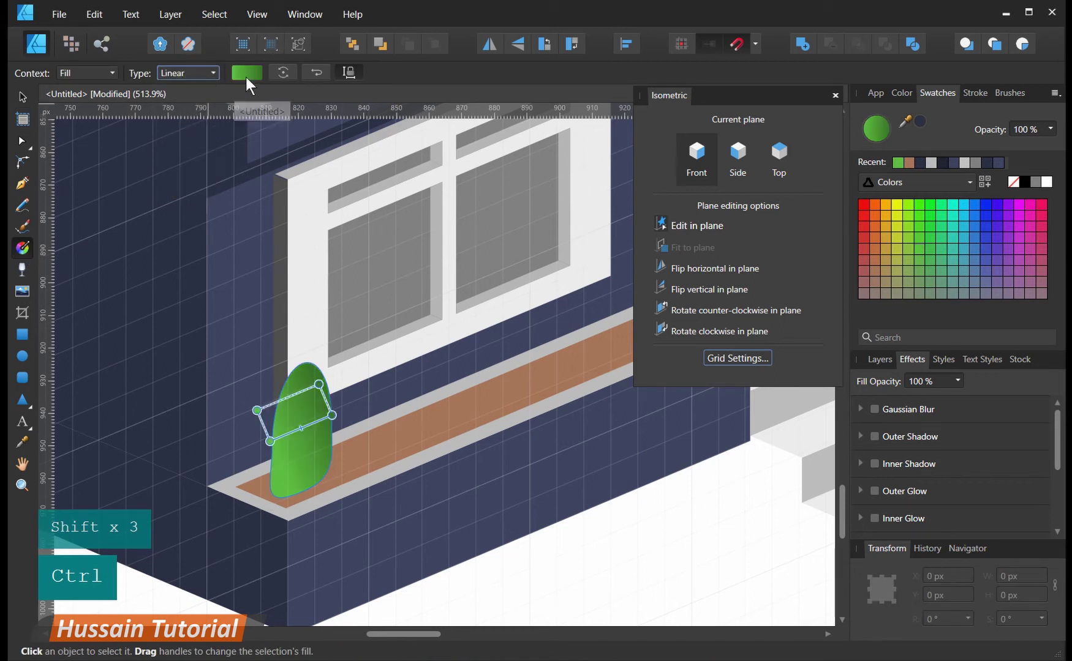
pyautogui.moveTo(301, 365); pyautogui.dragTo(300, 483)
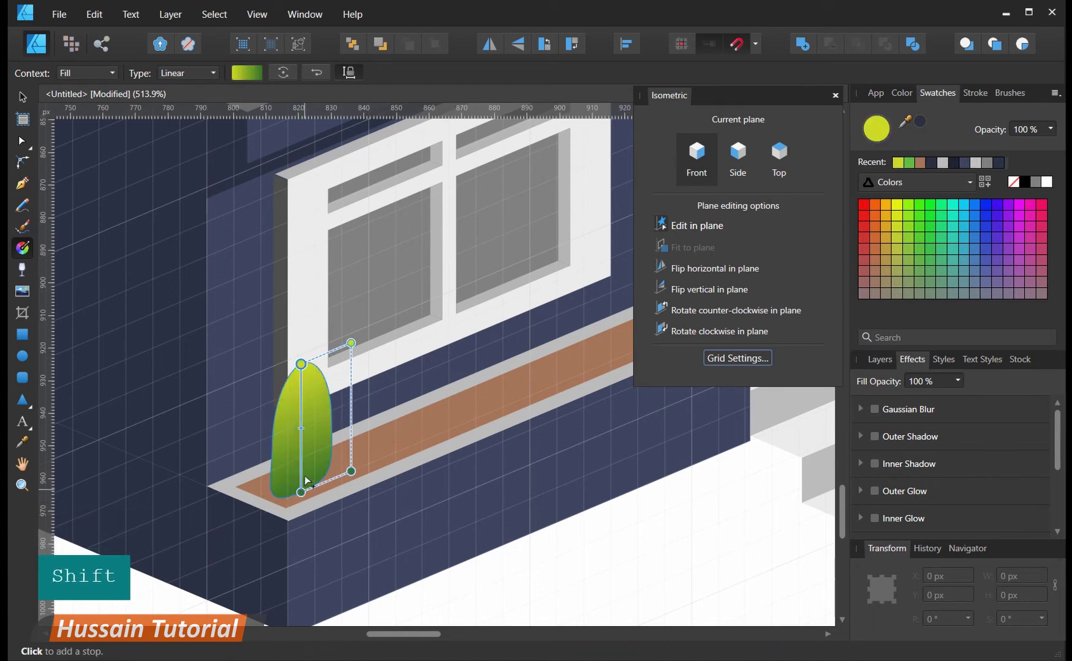
# - Add a middle stop to the bush's gradient and darken its bottom stop to 1E3D15
pyautogui.click(301, 438)
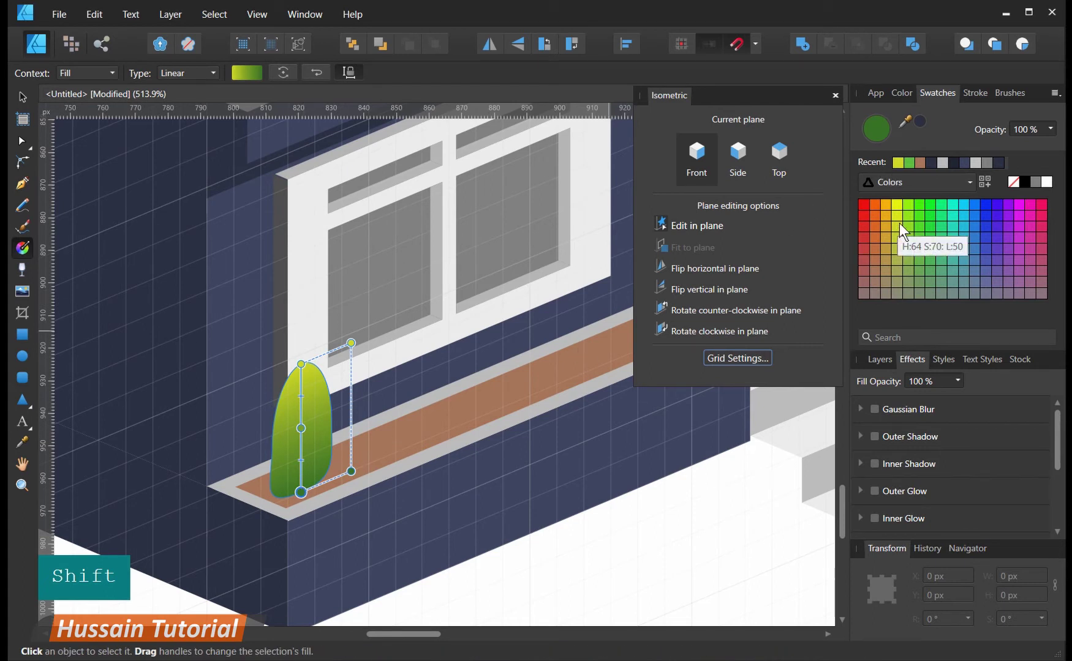
pyautogui.doubleClick(881, 129)
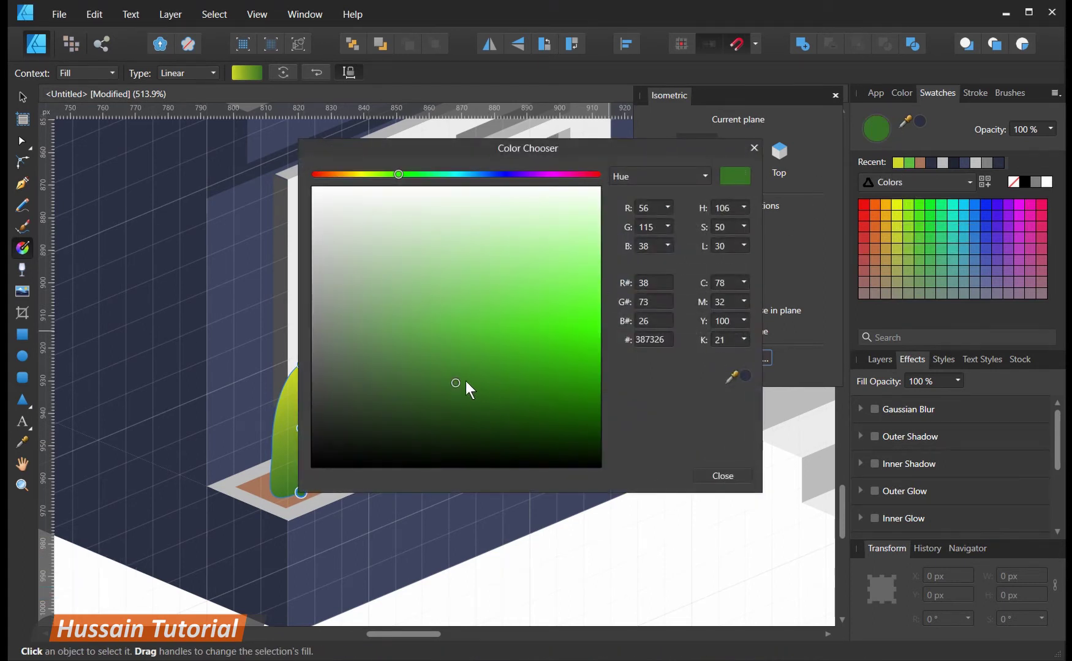
pyautogui.click(453, 404)
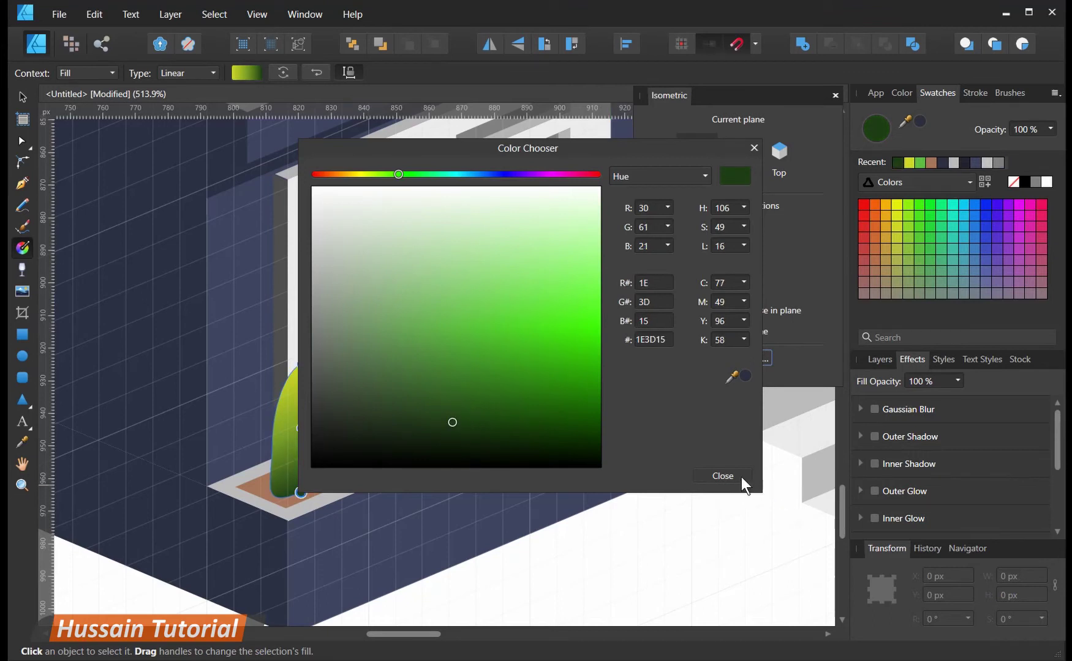
# - Duplicate the bush repeatedly along the planter's soil, making an evenly spaced row of six bushes
pyautogui.click(738, 479)
pyautogui.click(25, 96)
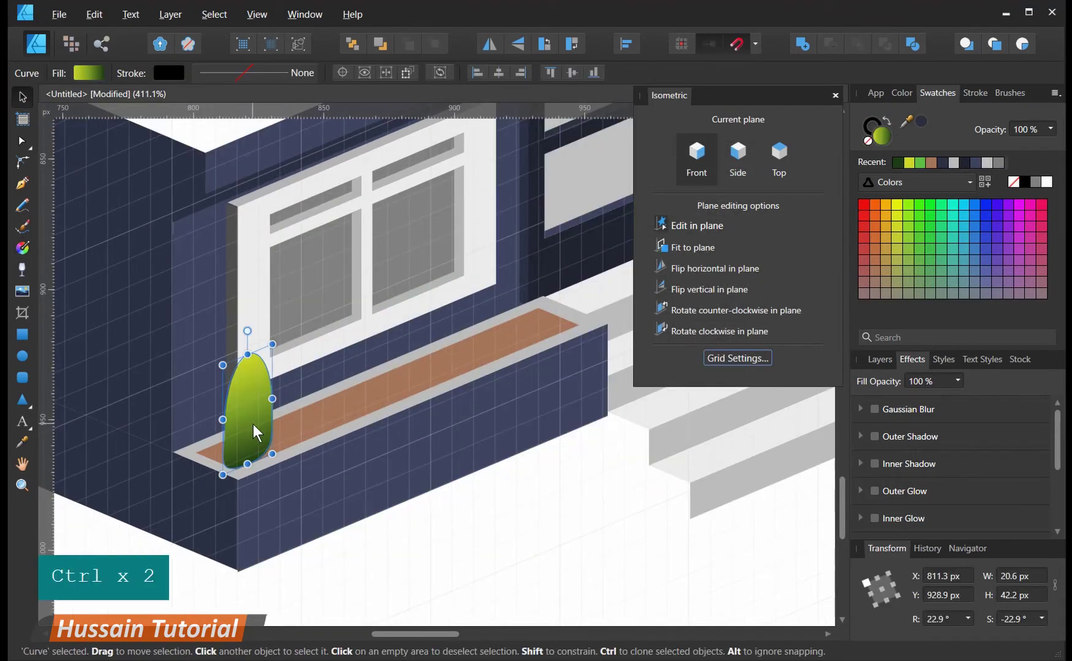
pyautogui.moveTo(257, 429)
pyautogui.mouseDown()
pyautogui.moveTo(340, 388)
pyautogui.moveTo(404, 374)
pyautogui.moveTo(318, 422)
pyautogui.mouseUp()
pyautogui.moveTo(321, 419); pyautogui.dragTo(527, 305)
pyautogui.scroll(-5, 447, 363)
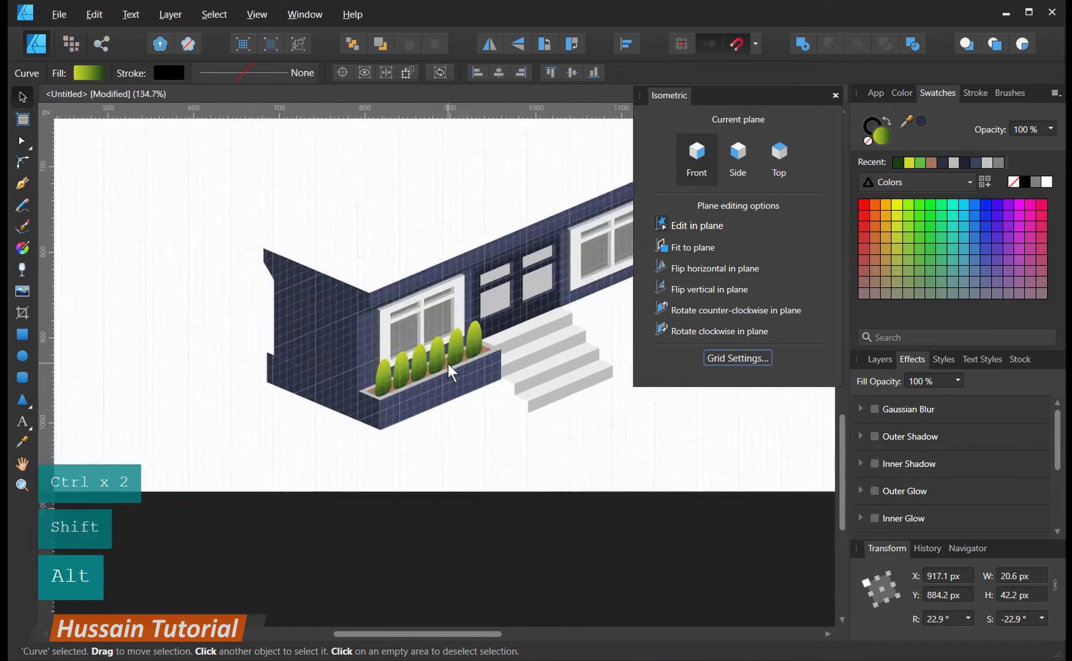
pyautogui.scroll(1, 437, 393)
pyautogui.moveTo(435, 389); pyautogui.dragTo(404, 455)
pyautogui.click(457, 519)
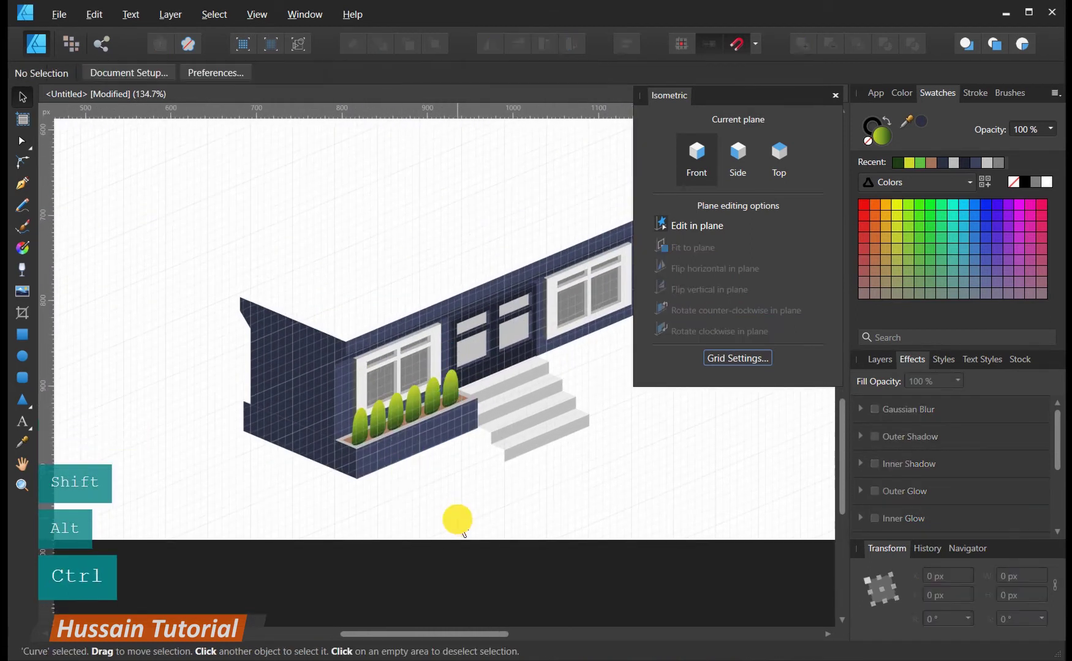
# - Narrow the bushes in the row to varied widths, making the one at the outer corner about 17.2 px wide
pyautogui.moveTo(198, 481)
pyautogui.mouseDown()
pyautogui.moveTo(192, 473)
pyautogui.moveTo(203, 471)
pyautogui.mouseUp()
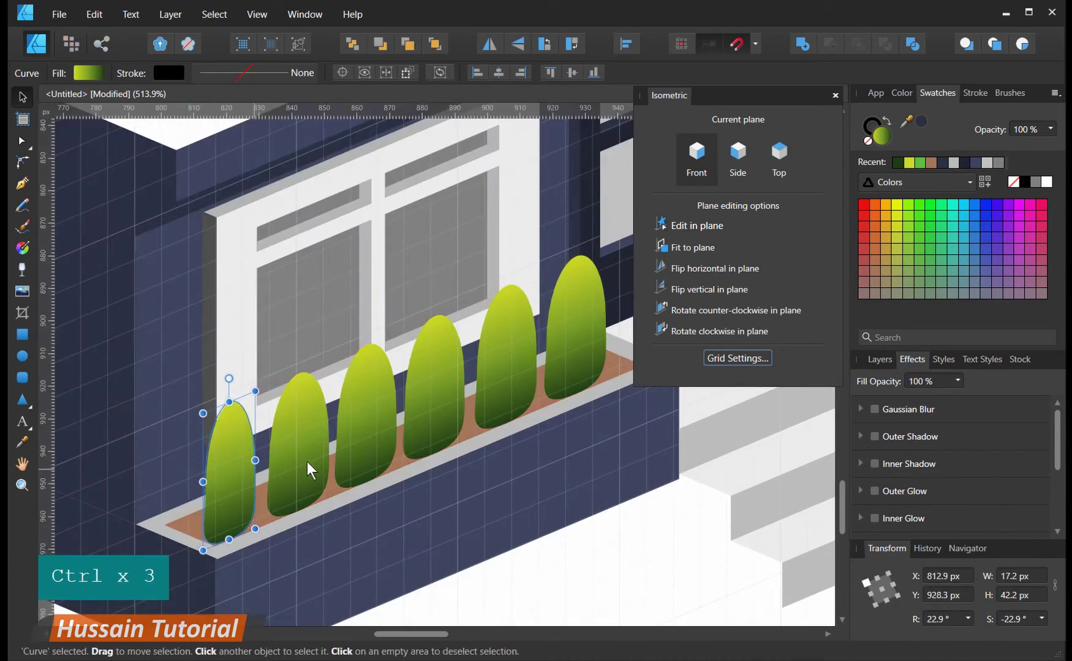
pyautogui.click(313, 455)
pyautogui.moveTo(270, 455); pyautogui.dragTo(275, 452)
pyautogui.click(352, 436)
pyautogui.moveTo(334, 427); pyautogui.dragTo(343, 427)
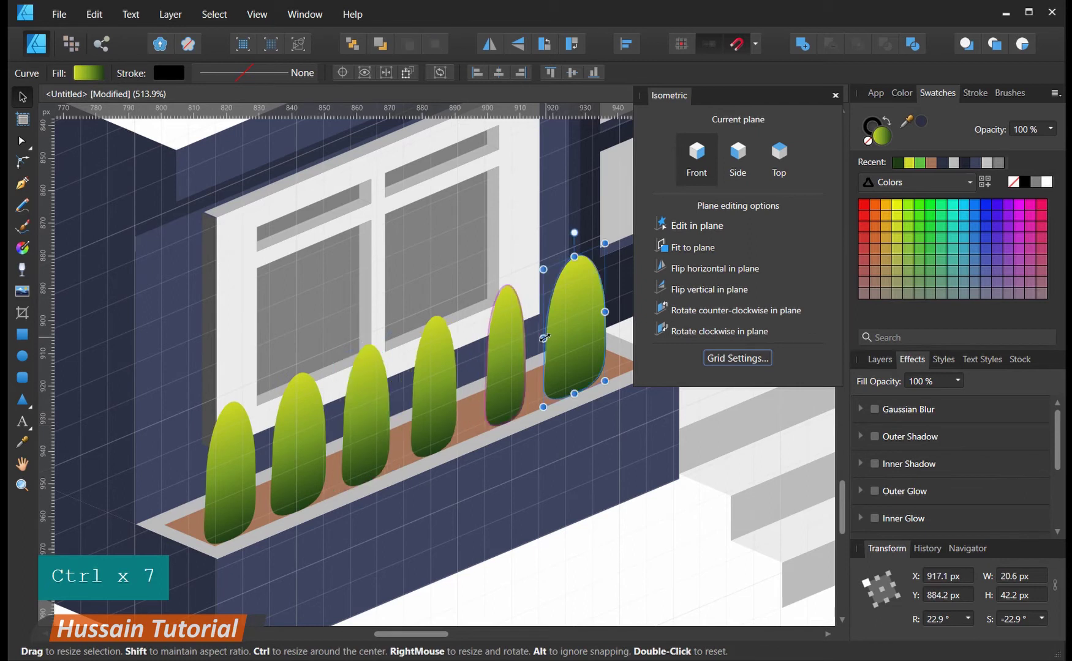
pyautogui.moveTo(544, 336); pyautogui.dragTo(553, 358)
# - Select the planter parts with all six bushes, excluding the window pieces, and duplicate them beneath the window on the other side of the door
pyautogui.keyDown('ctrl'); pyautogui.click(256, 406); pyautogui.keyUp('ctrl')
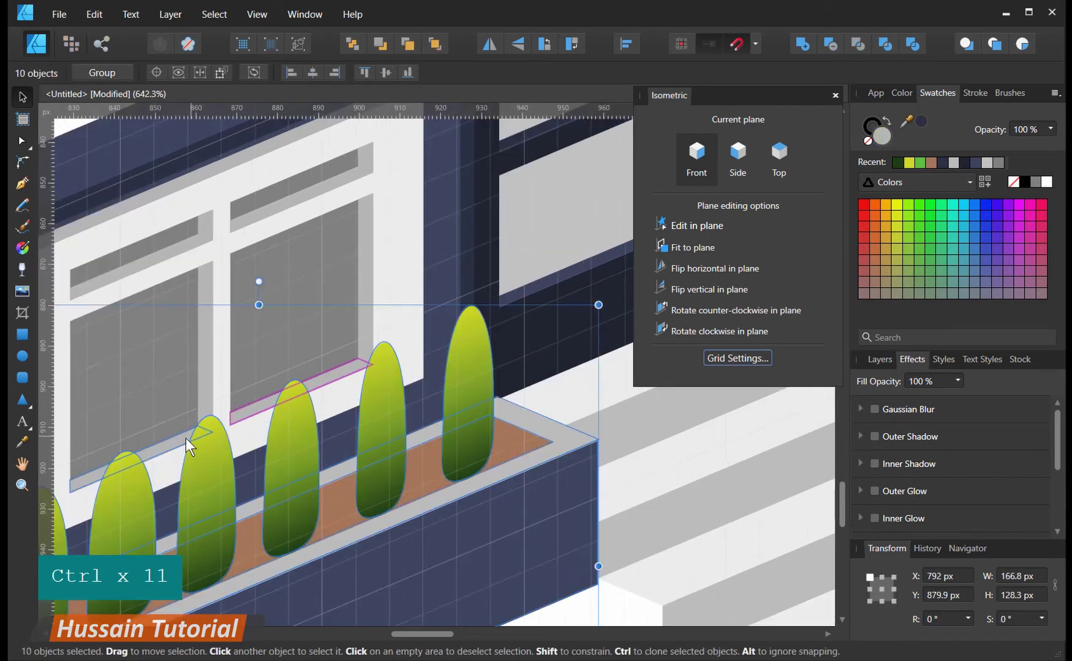
pyautogui.keyDown('shift'); pyautogui.click(159, 452); pyautogui.keyUp('shift')
pyautogui.scroll(-4, 338, 448)
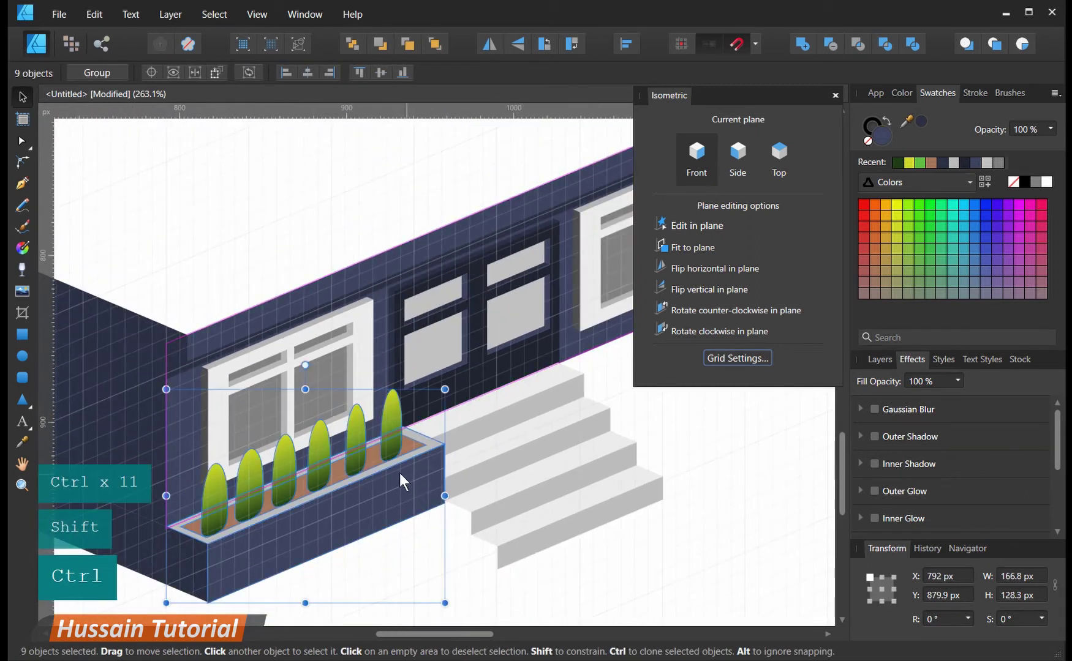
pyautogui.scroll(-1, 401, 473)
pyautogui.moveTo(404, 464); pyautogui.dragTo(243, 425)
pyautogui.moveTo(206, 475); pyautogui.dragTo(524, 338)
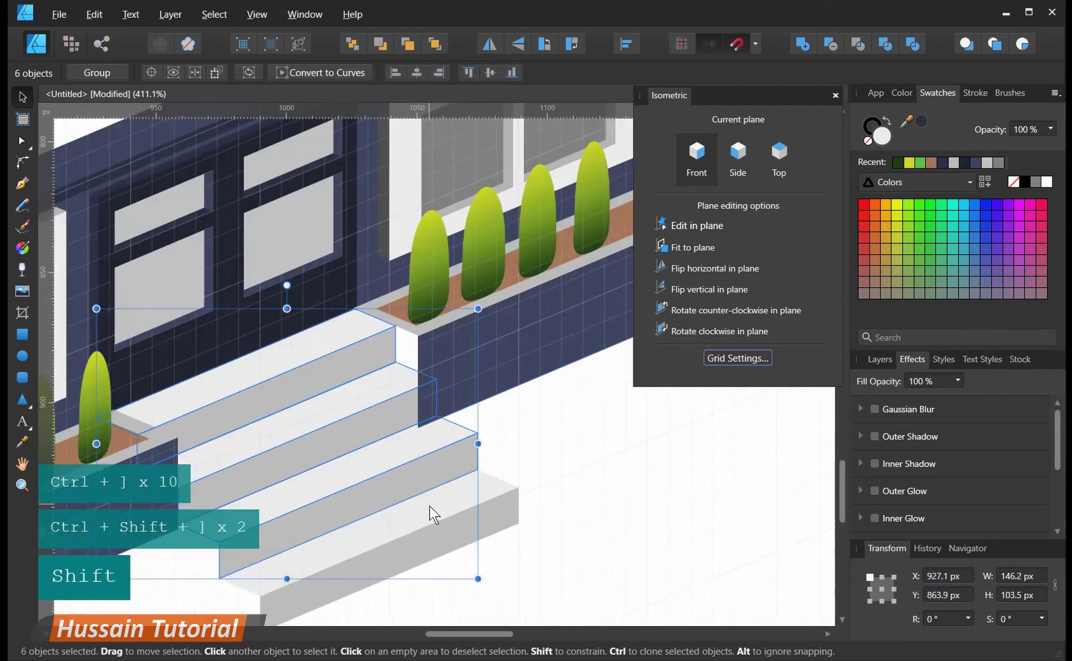
# - Complete the selection of all front step faces and bring them to the front of the stacking order
pyautogui.keyDown('shift'); pyautogui.click(437, 520); pyautogui.keyUp('shift')
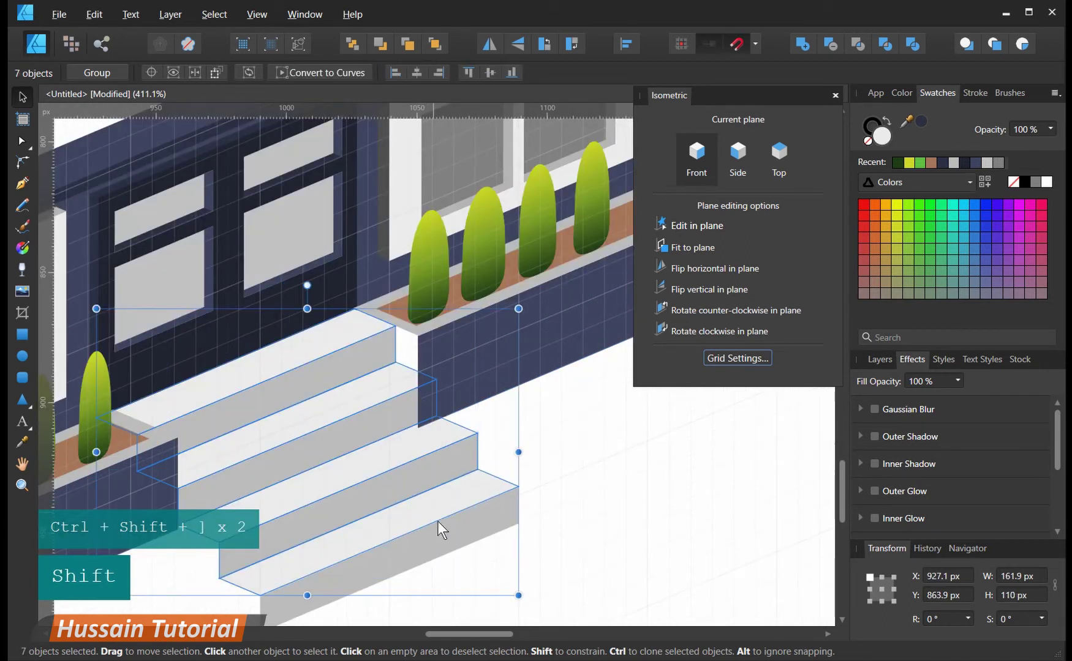
pyautogui.keyDown('shift'); pyautogui.click(445, 529); pyautogui.keyUp('shift')
pyautogui.hotkey('ctrl', 'shift', '[')
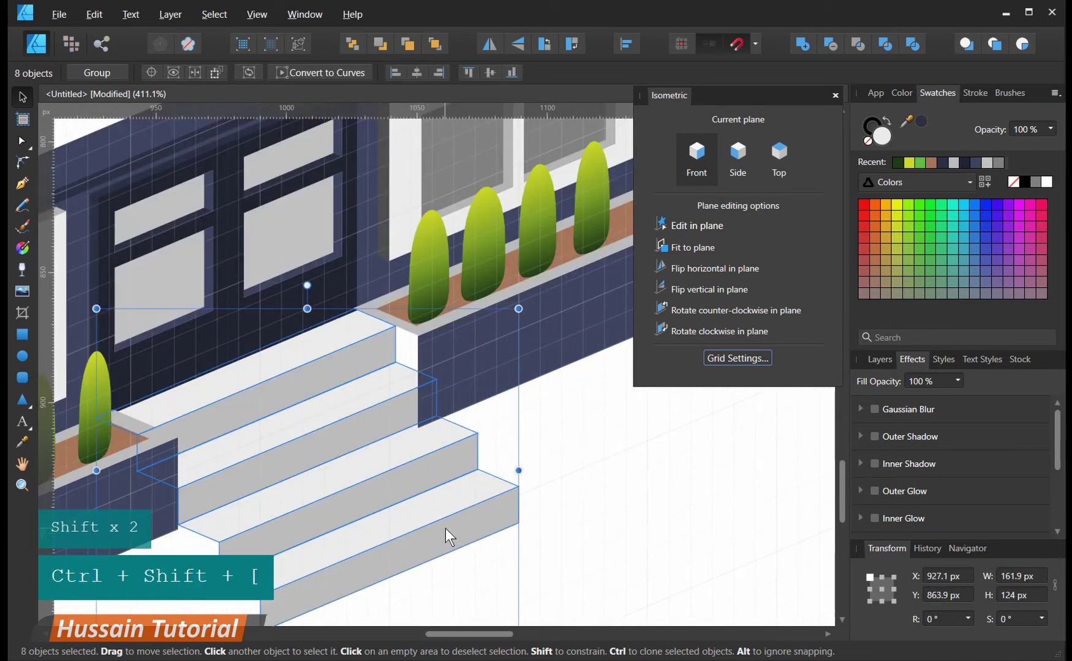
pyautogui.hotkey('ctrl', 'shift', ']')
# - Draw a grey rectangle of about 138.8 by 285.5 px in the Side plane, rising from the top of the side wall
pyautogui.click(738, 158)
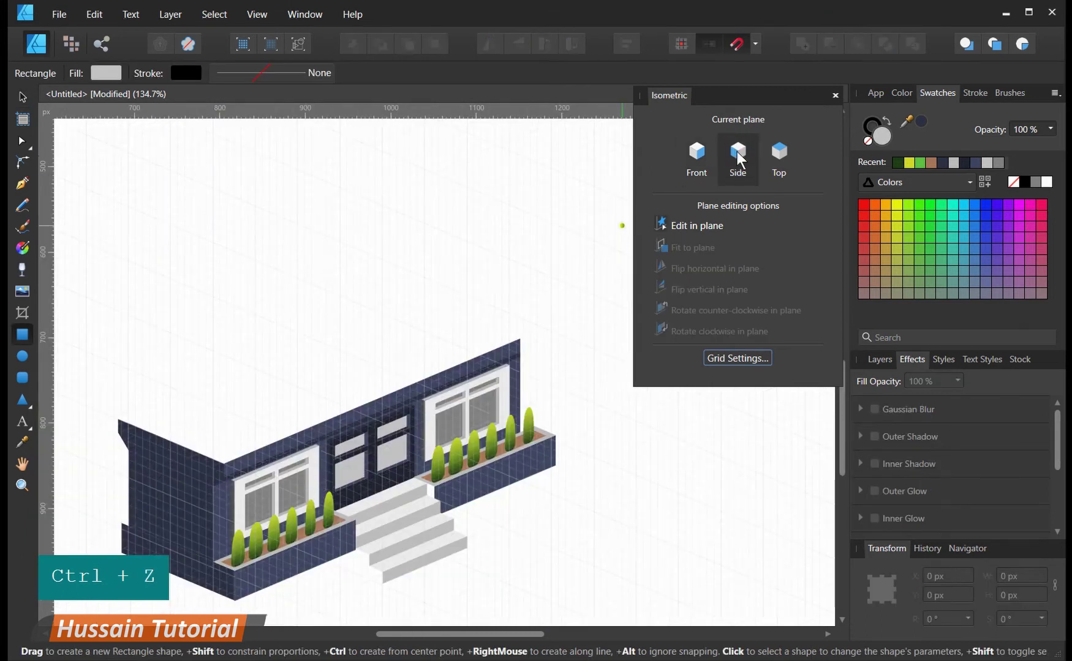
pyautogui.moveTo(117, 419); pyautogui.dragTo(227, 431)
pyautogui.moveTo(222, 191); pyautogui.dragTo(230, 224)
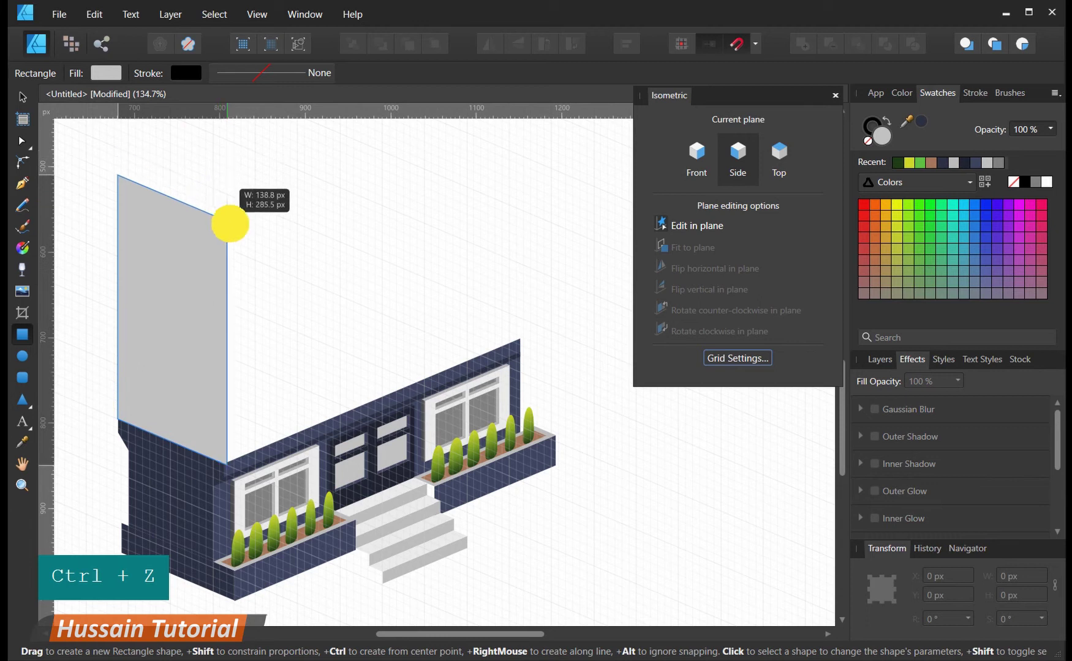
# - Duplicate the upper side wall, fit the copy to the Front plane and widen it to about 380.6 px above the facade
pyautogui.moveTo(277, 340); pyautogui.dragTo(380, 339)
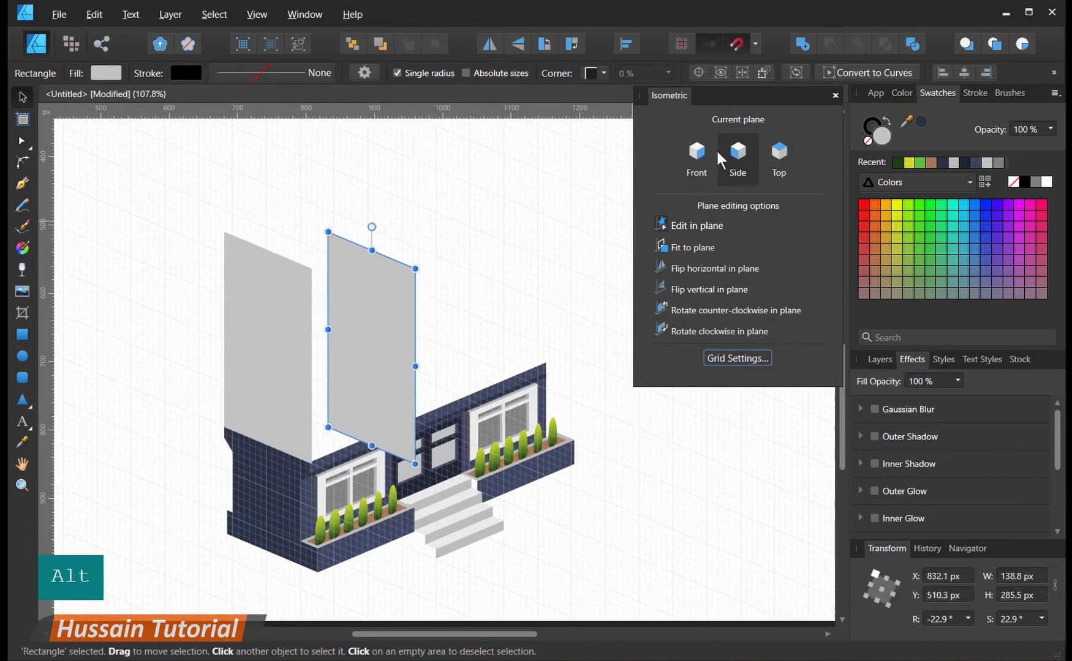
pyautogui.click(695, 162)
pyautogui.click(681, 247)
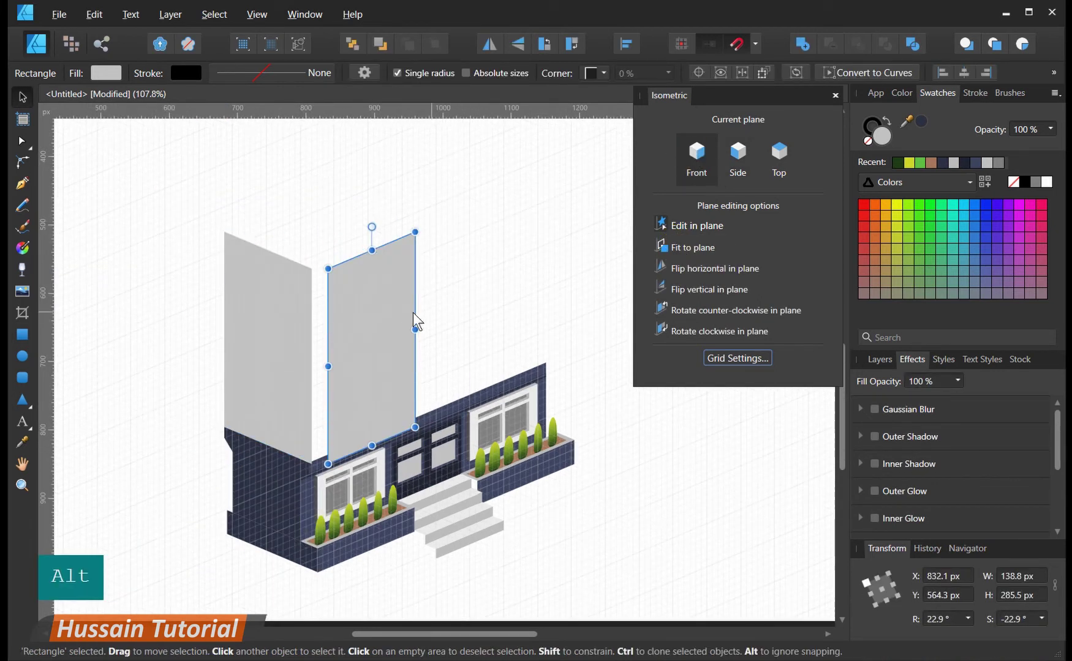
pyautogui.moveTo(387, 330); pyautogui.dragTo(549, 280)
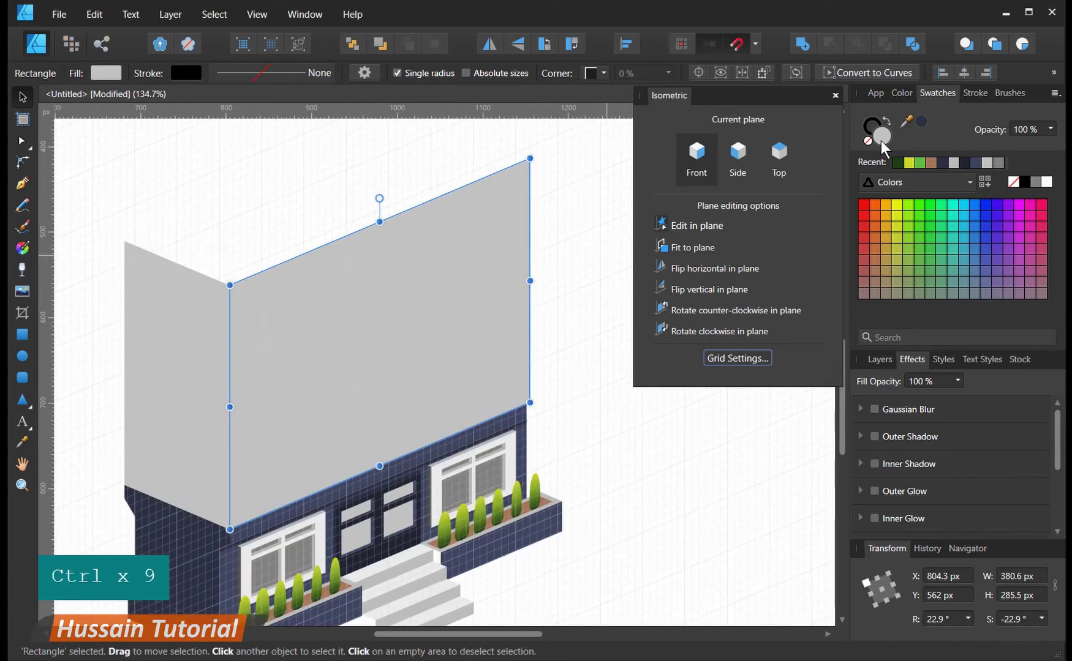
# - Lighten the upper front wall's fill to a very light grey
pyautogui.doubleClick(880, 139)
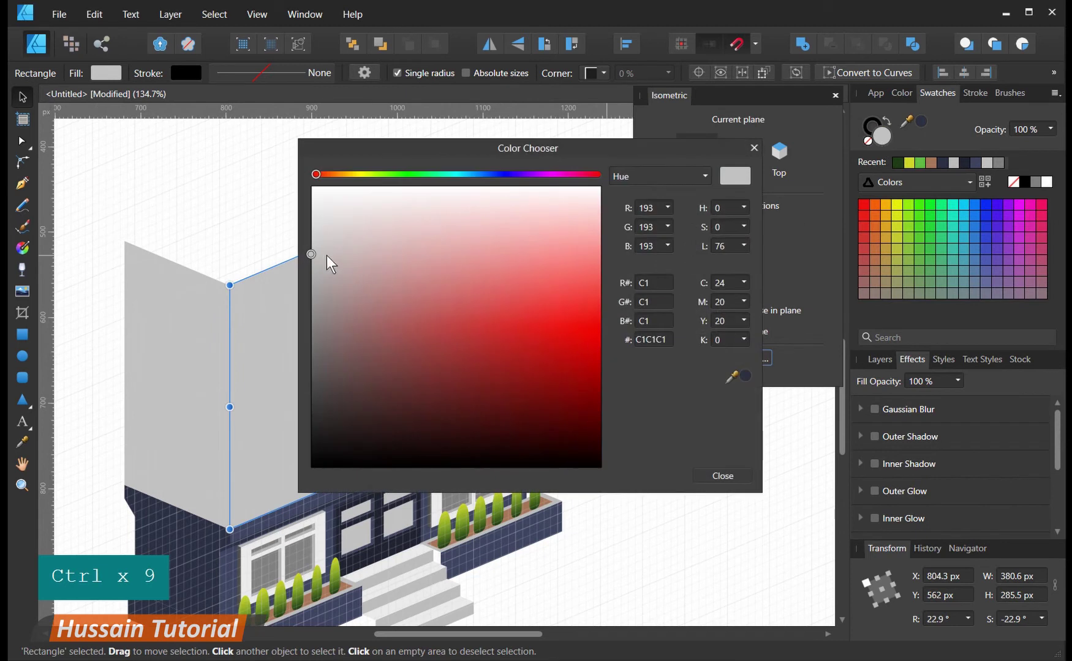
pyautogui.moveTo(311, 254); pyautogui.dragTo(303, 220)
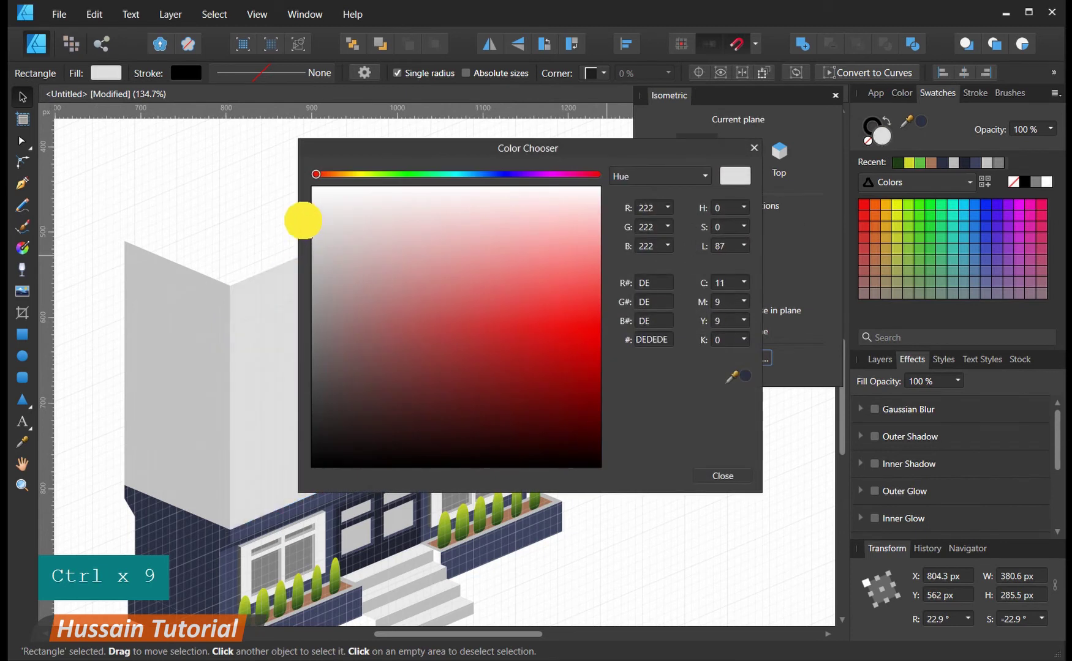
pyautogui.click(722, 475)
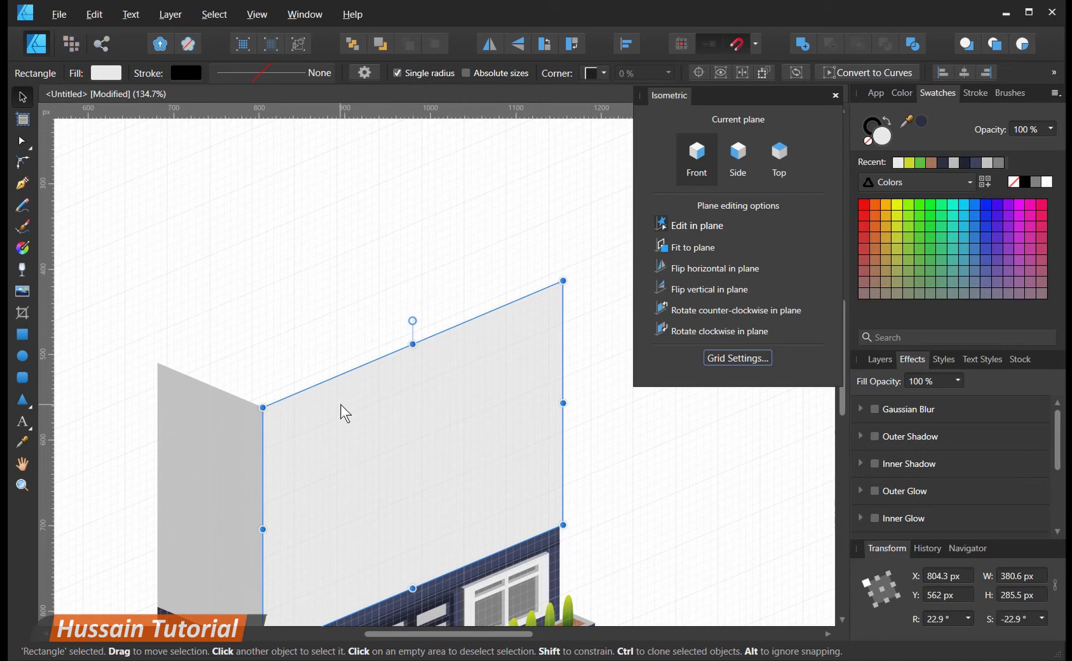
# - Duplicate the upper front wall, fit the copy to the Top plane and reduce its depth to about 134.3 px to cap the block
pyautogui.moveTo(343, 412); pyautogui.dragTo(340, 260)
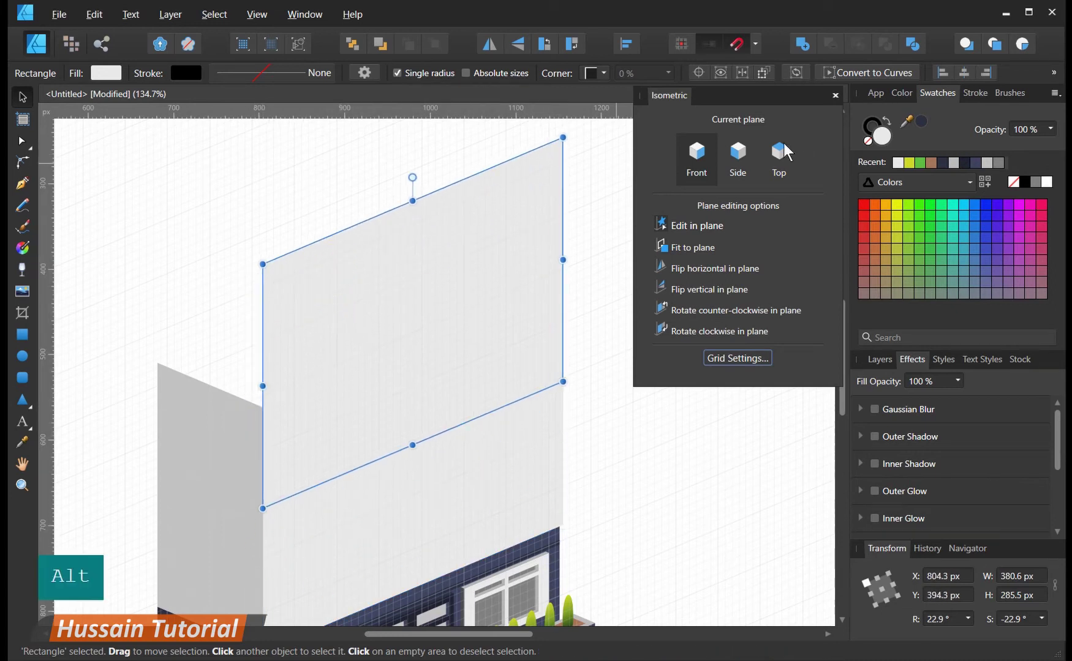
pyautogui.click(784, 152)
pyautogui.click(690, 247)
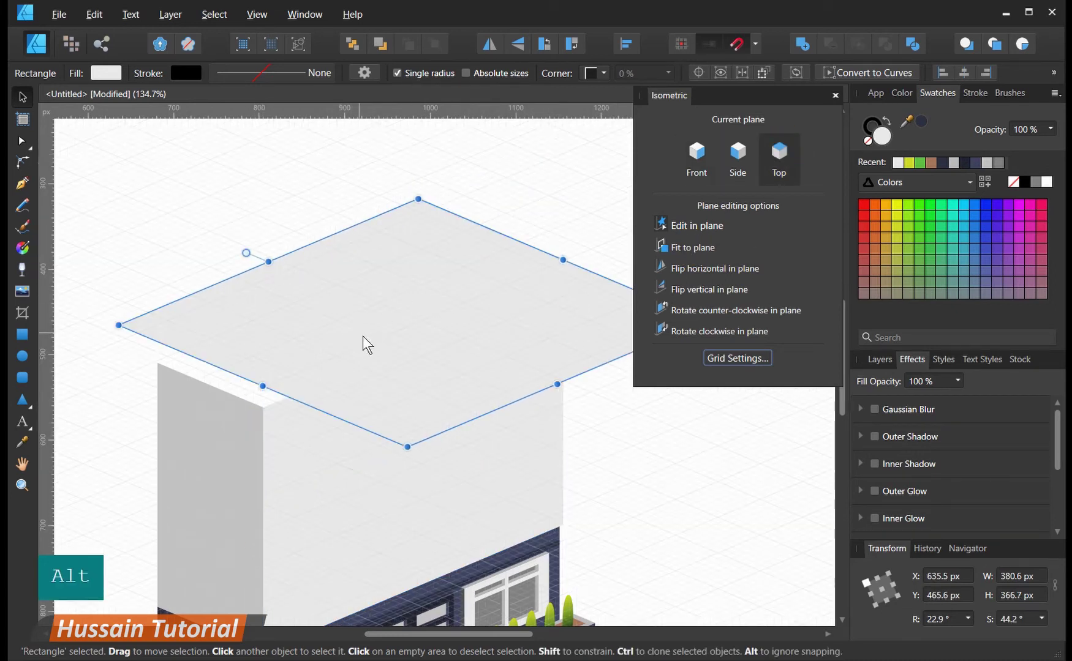
pyautogui.moveTo(362, 337); pyautogui.dragTo(403, 373)
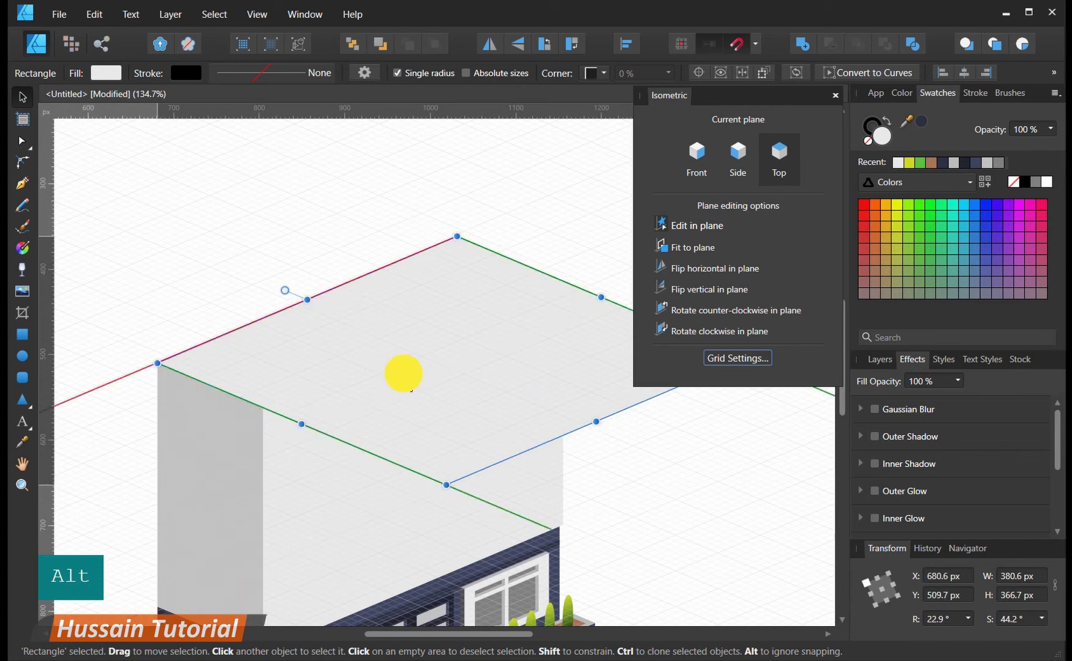
pyautogui.moveTo(596, 422); pyautogui.dragTo(430, 337)
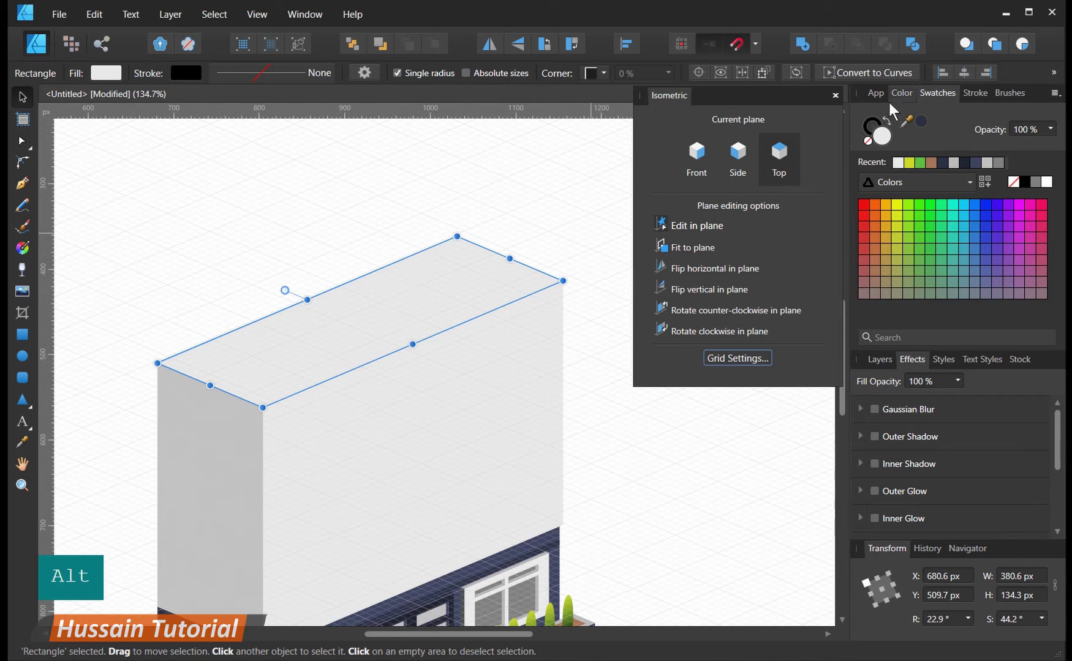
# - Lighten the roof rectangle's fill to a near-white grey
pyautogui.doubleClick(885, 135)
pyautogui.moveTo(313, 209)
pyautogui.mouseDown()
pyautogui.moveTo(308, 192)
pyautogui.moveTo(309, 201)
pyautogui.mouseUp()
pyautogui.click(720, 478)
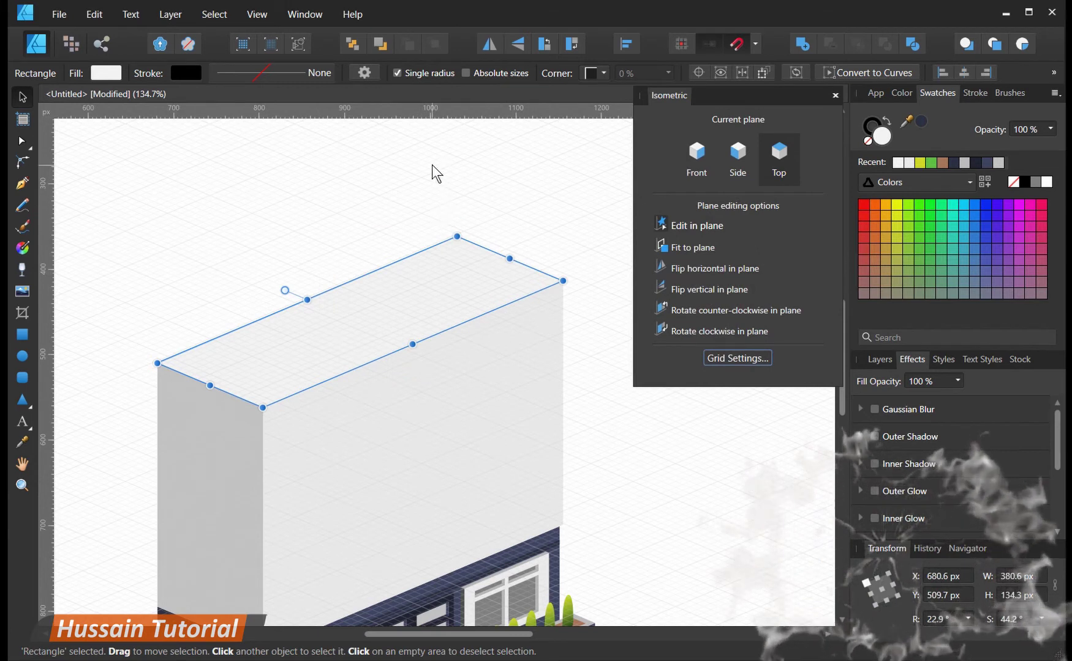
# - Duplicate the roof rectangle and shrink the copy to an inset of about 331.4 by 88.4 px within the roof edges
pyautogui.moveTo(430, 300); pyautogui.dragTo(409, 291)
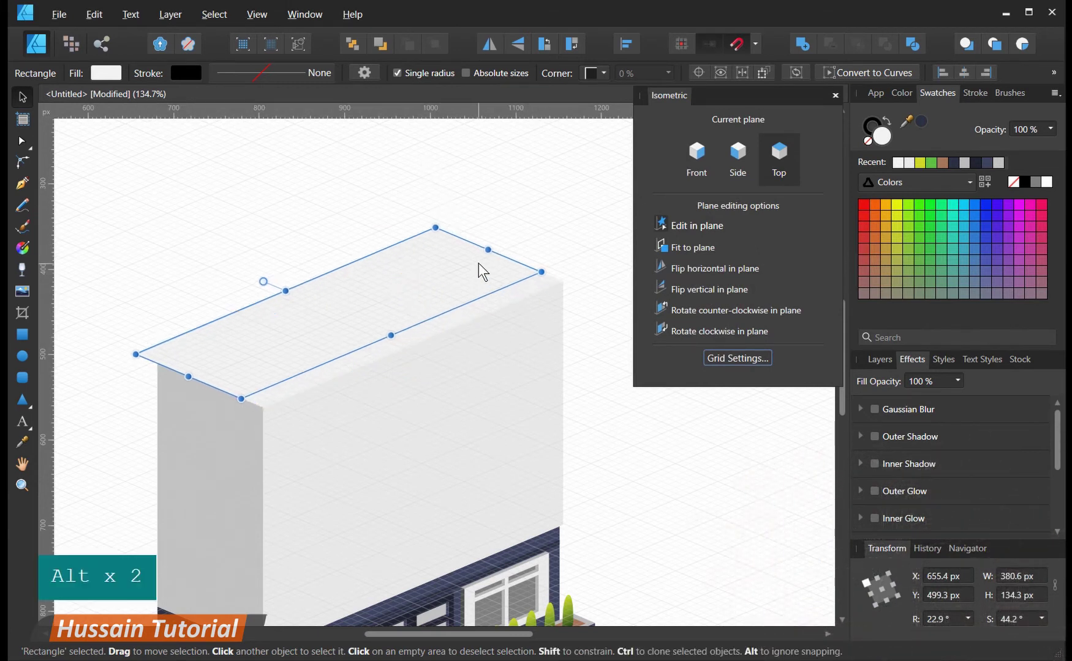
pyautogui.moveTo(484, 251); pyautogui.dragTo(468, 265)
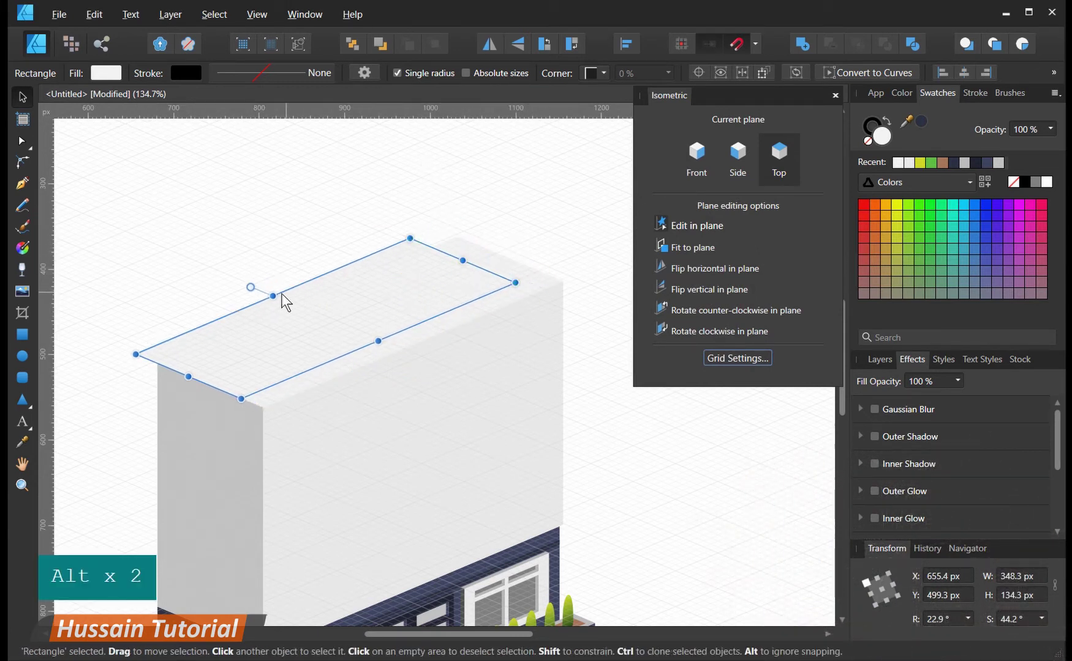
pyautogui.moveTo(281, 293); pyautogui.dragTo(314, 316)
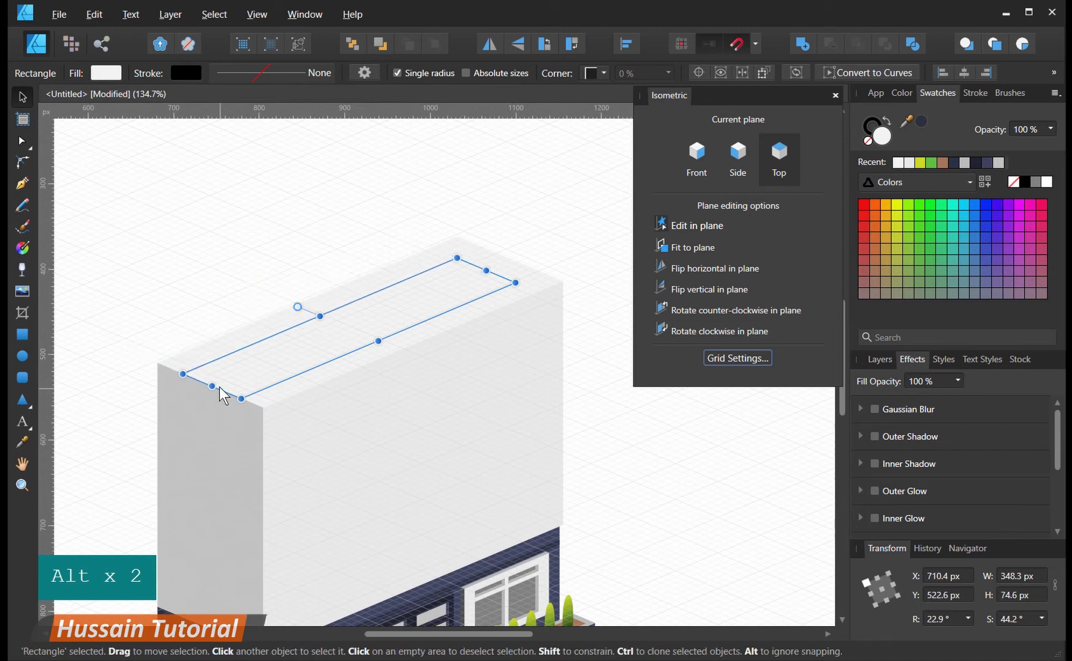
pyautogui.moveTo(212, 386); pyautogui.dragTo(231, 376)
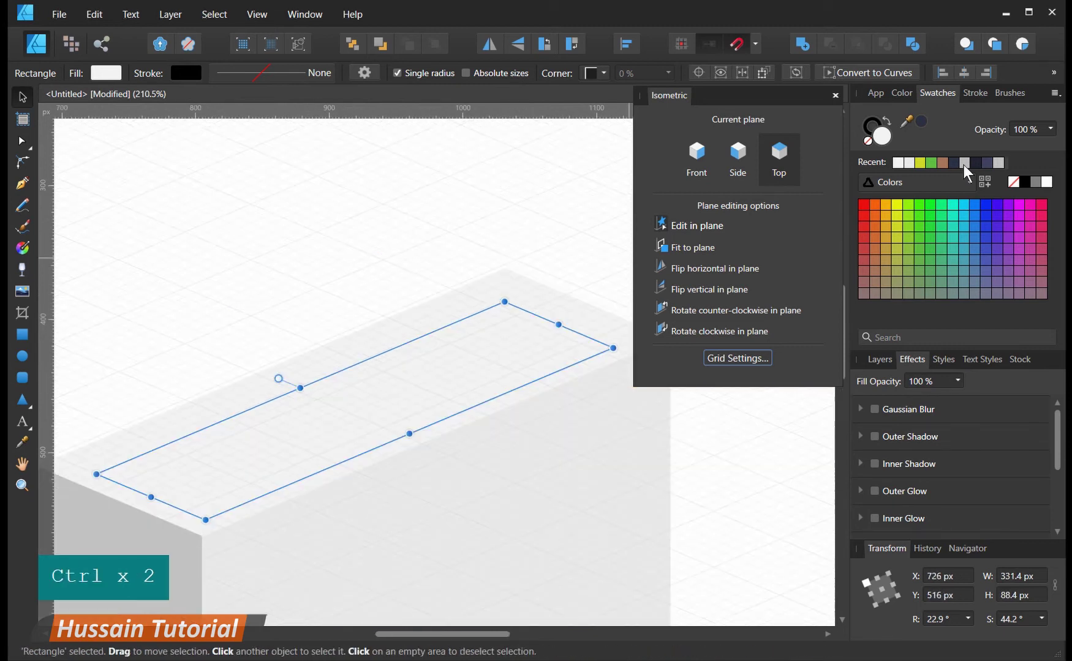
# - Fill the inset roof rectangle with medium grey 979797
pyautogui.click(954, 163)
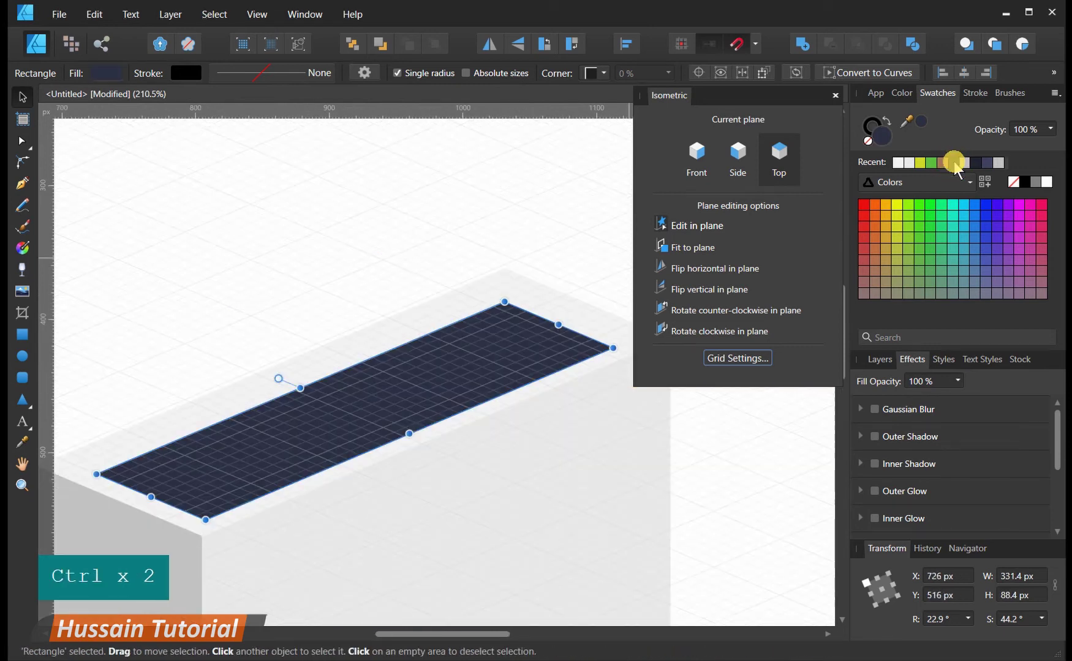
pyautogui.doubleClick(884, 135)
pyautogui.moveTo(378, 302); pyautogui.dragTo(309, 300)
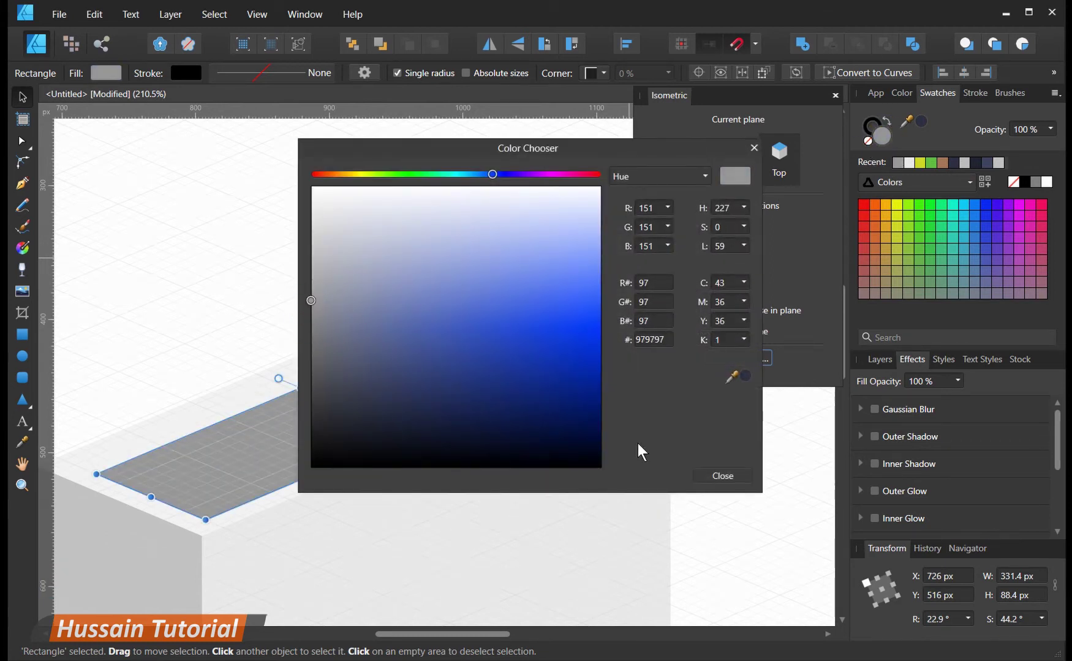
pyautogui.click(737, 480)
# - Duplicate the roof inset, narrow the copy to a strip at its far end, and reshape its back node to form a vertical inner wall edge
pyautogui.moveTo(525, 340); pyautogui.dragTo(447, 332)
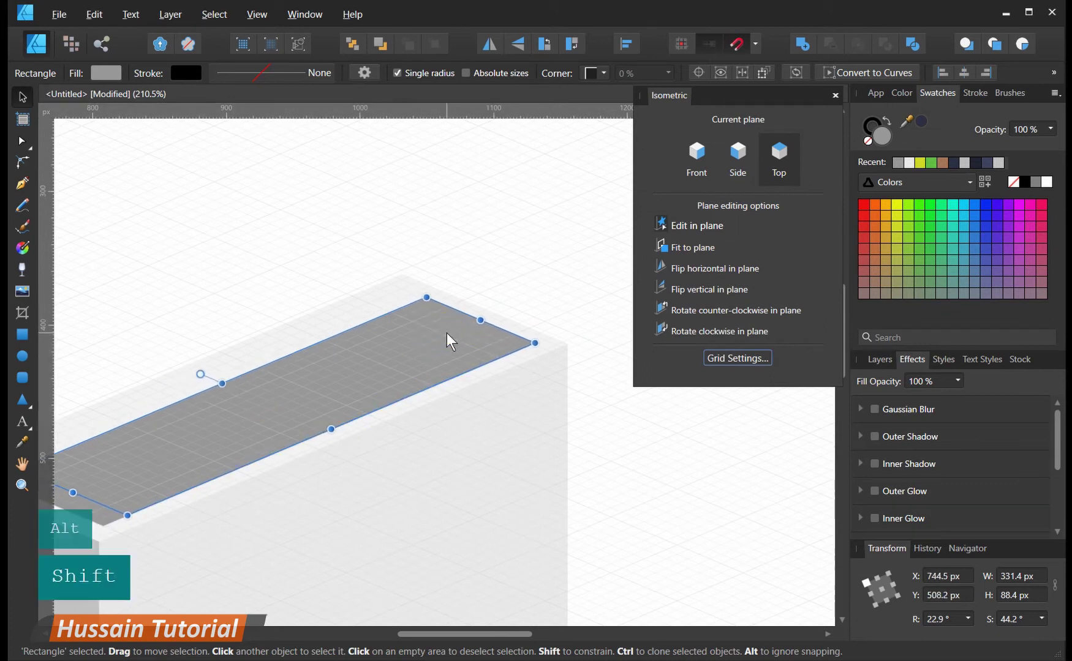
pyautogui.click(740, 155)
pyautogui.moveTo(72, 493); pyautogui.dragTo(449, 327)
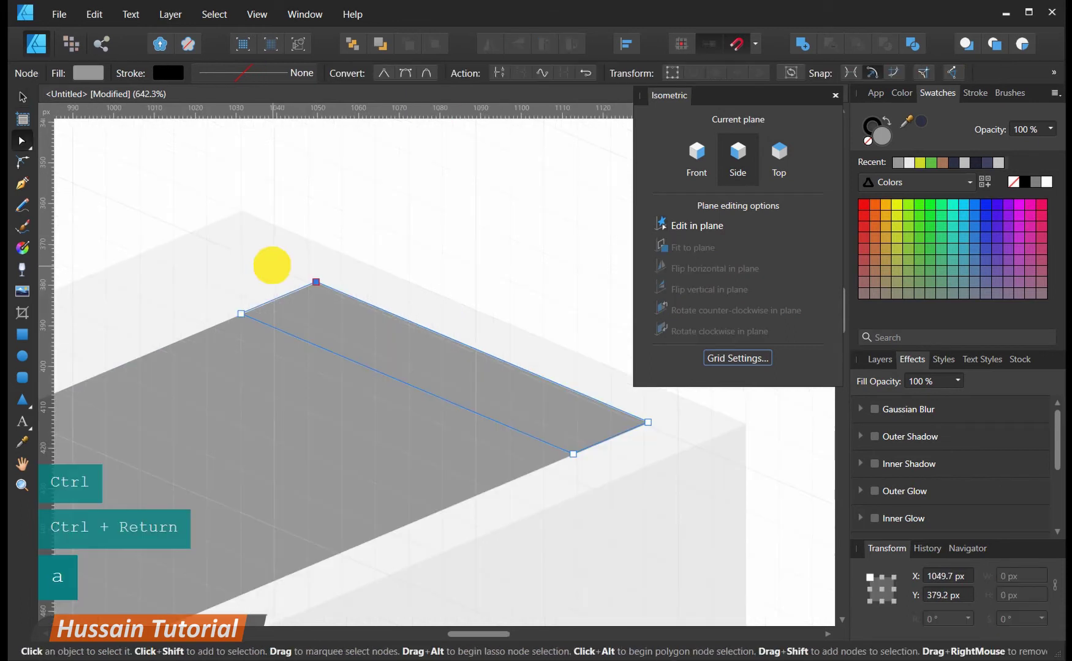
pyautogui.moveTo(271, 264); pyautogui.dragTo(242, 255)
pyautogui.moveTo(317, 286); pyautogui.dragTo(243, 257)
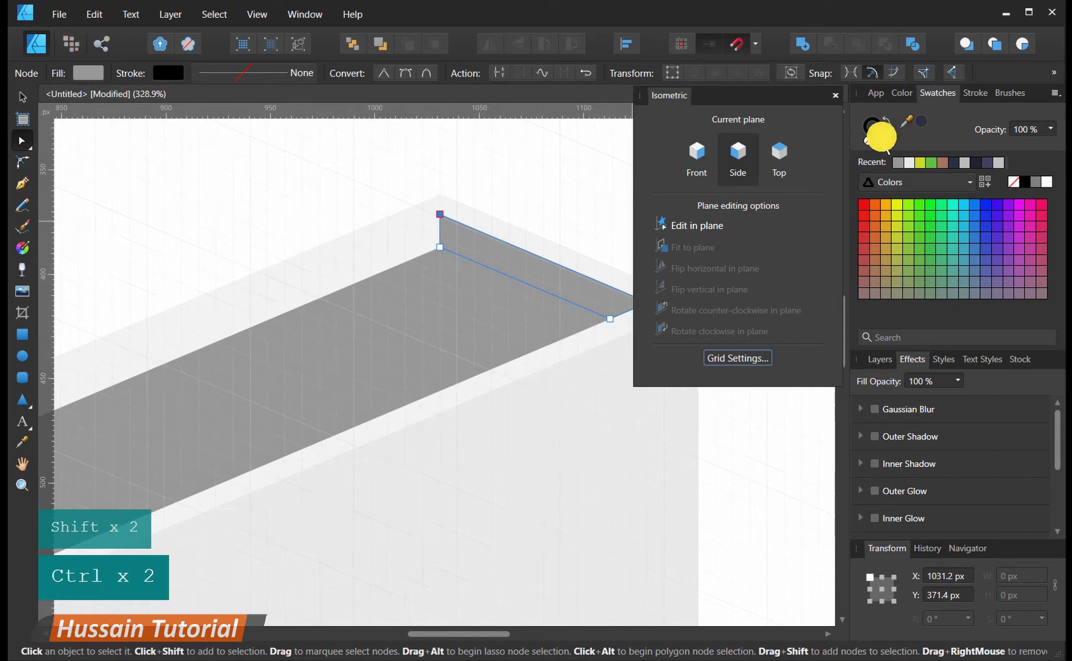
# - Lighten the inner roof wall strip's fill to a light grey
pyautogui.doubleClick(881, 136)
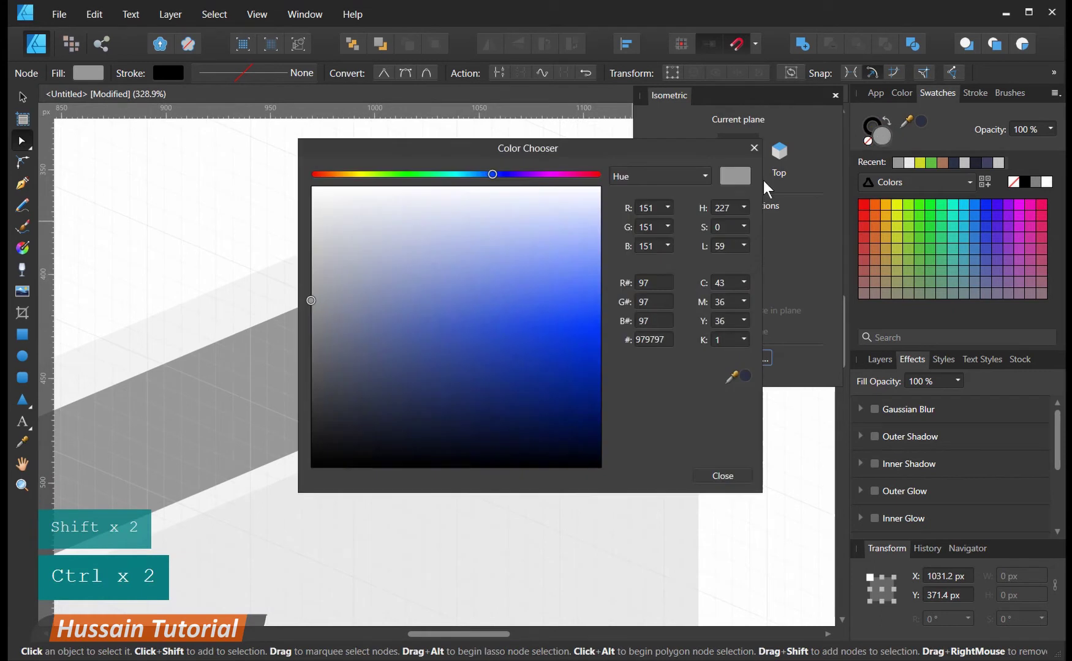
pyautogui.moveTo(312, 300); pyautogui.dragTo(311, 258)
pyautogui.moveTo(424, 148); pyautogui.dragTo(752, 118)
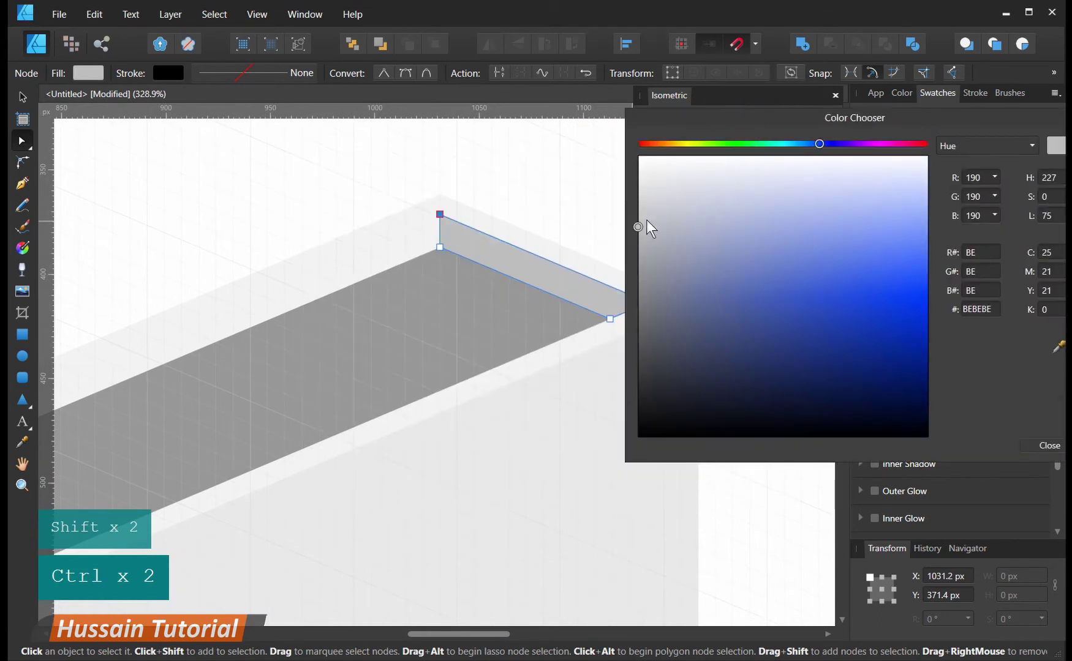
pyautogui.moveTo(651, 229); pyautogui.dragTo(627, 221)
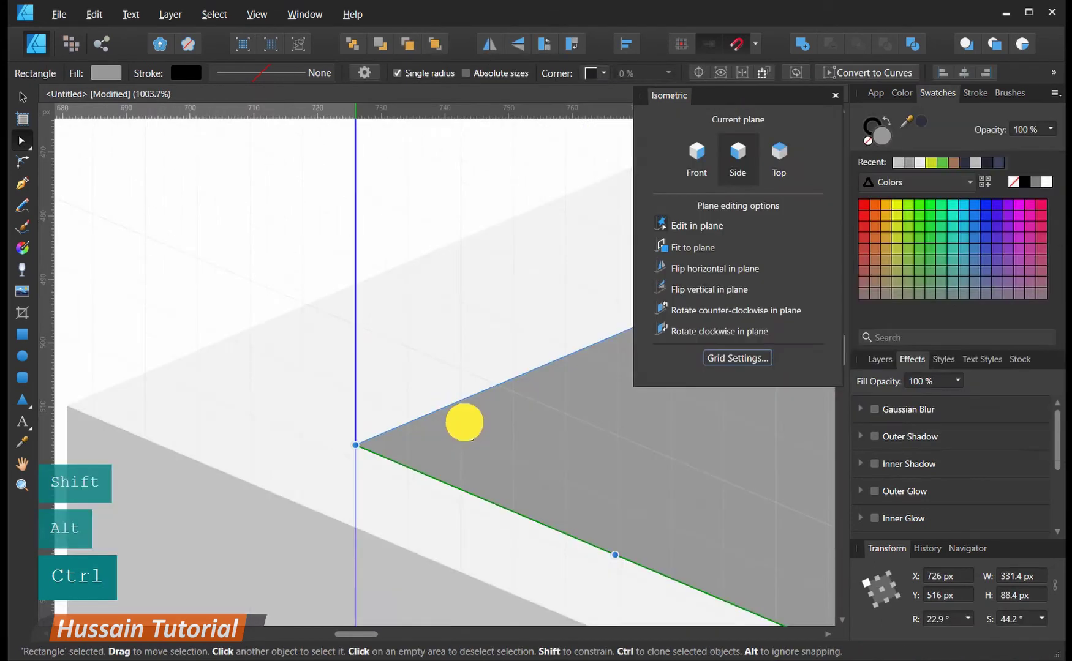
# - Duplicate the roof inset, narrow the copy to a 26.9 px strip along its long back edge, and align its far-end node vertically
pyautogui.moveTo(462, 421); pyautogui.dragTo(384, 387)
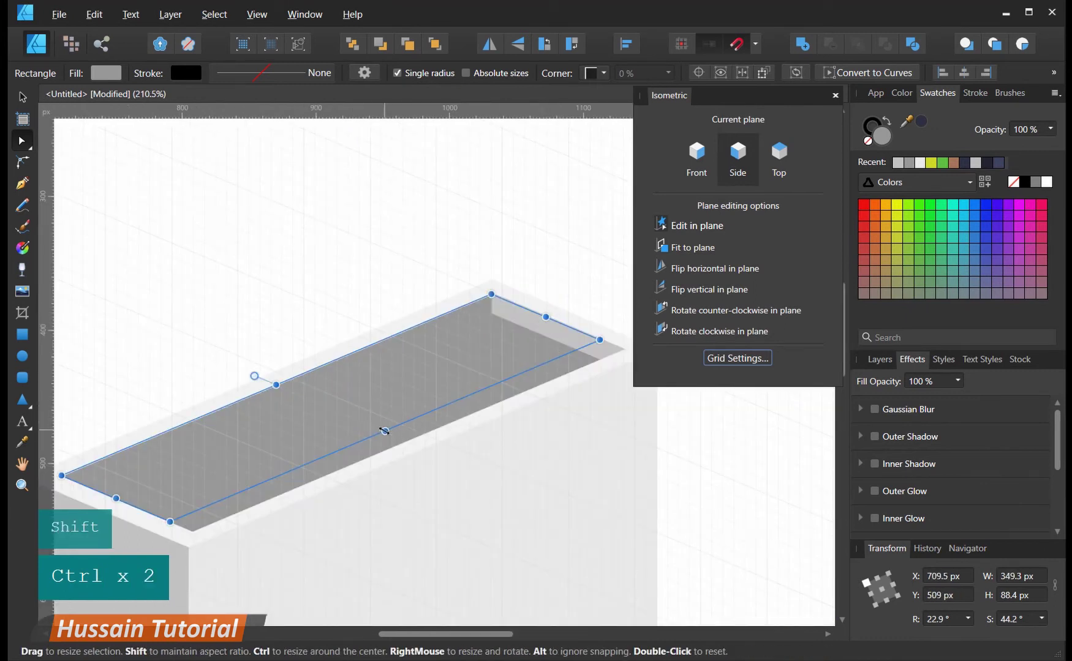
pyautogui.moveTo(384, 431); pyautogui.dragTo(322, 391)
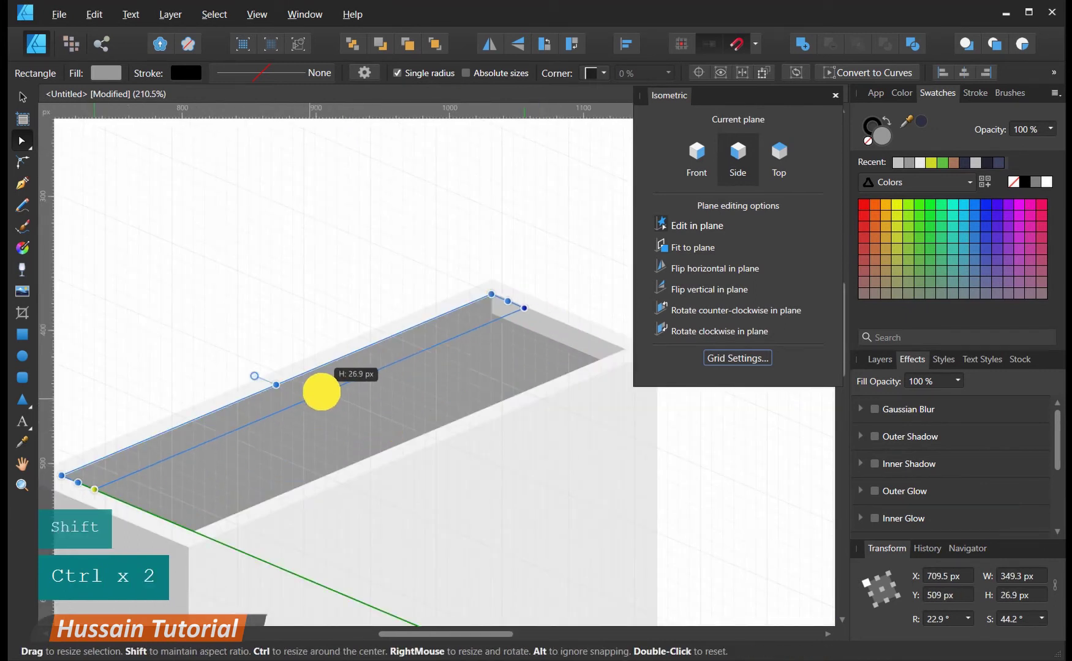
pyautogui.hotkey('ctrl', 'Return')
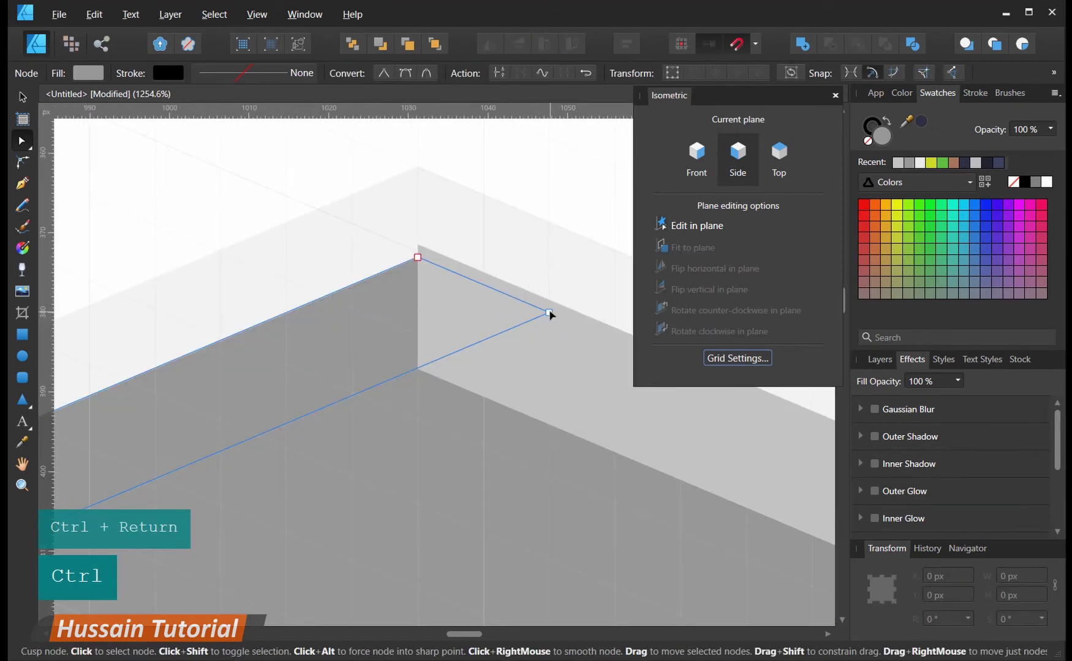
pyautogui.moveTo(549, 313); pyautogui.dragTo(416, 364)
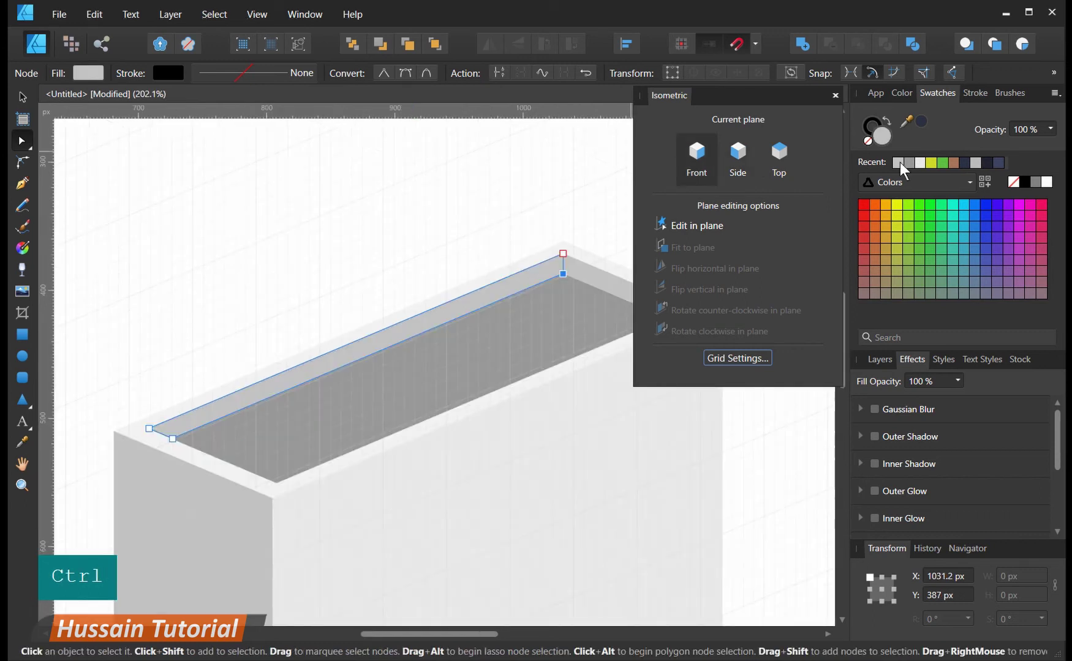
# - Lighten the long inner roof wall strip's fill to light grey D4D4D4
pyautogui.doubleClick(882, 138)
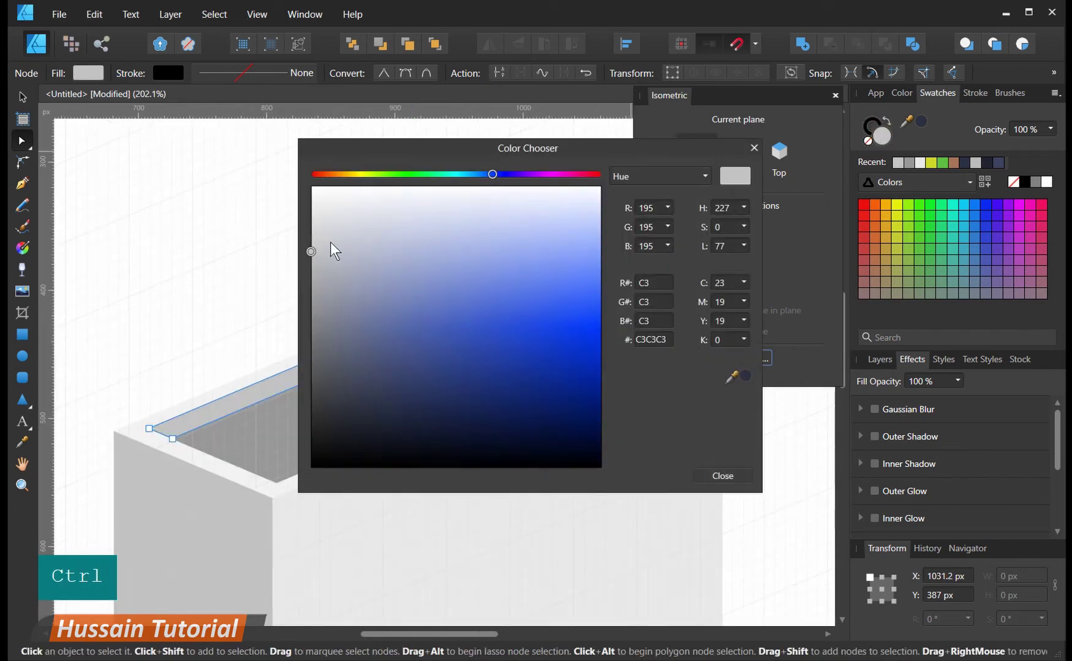
pyautogui.moveTo(312, 246); pyautogui.dragTo(309, 234)
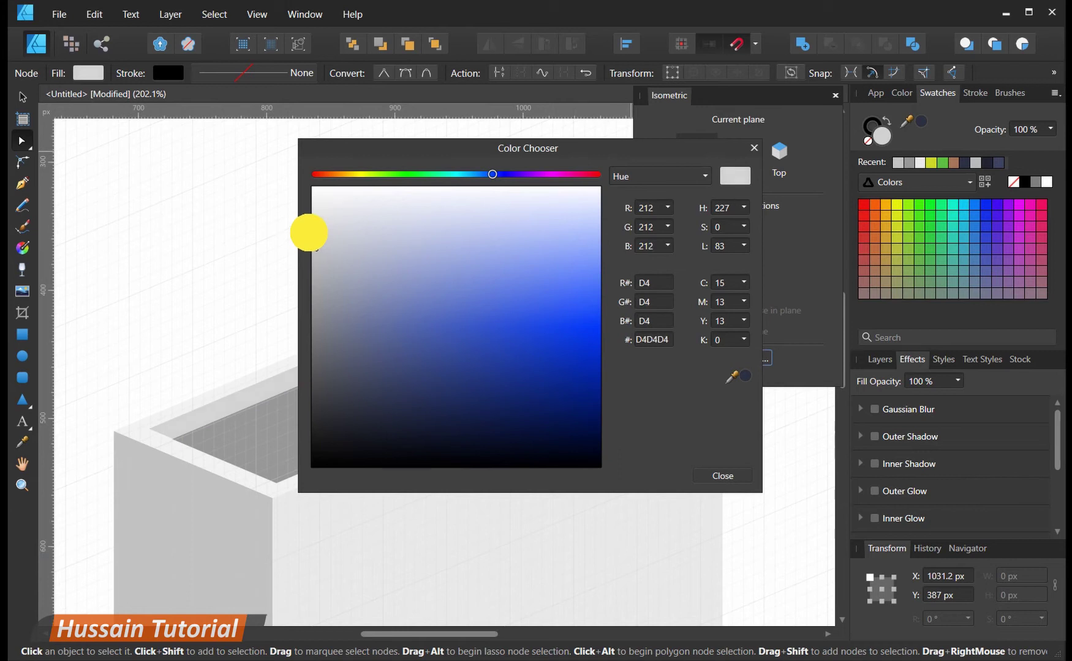
pyautogui.click(722, 477)
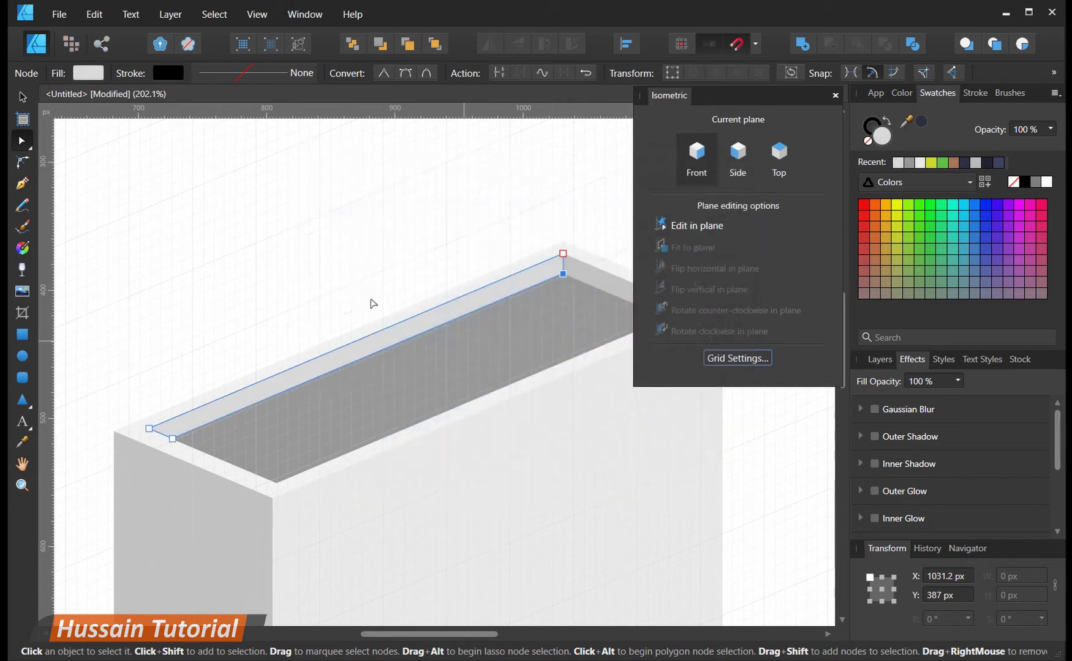
# - Draw a light grey rectangle of about 71.6 by 26.9 px in the top plane over the recessed roof as the rooftop unit's lid
pyautogui.click(262, 245)
pyautogui.scroll(-3, 339, 276)
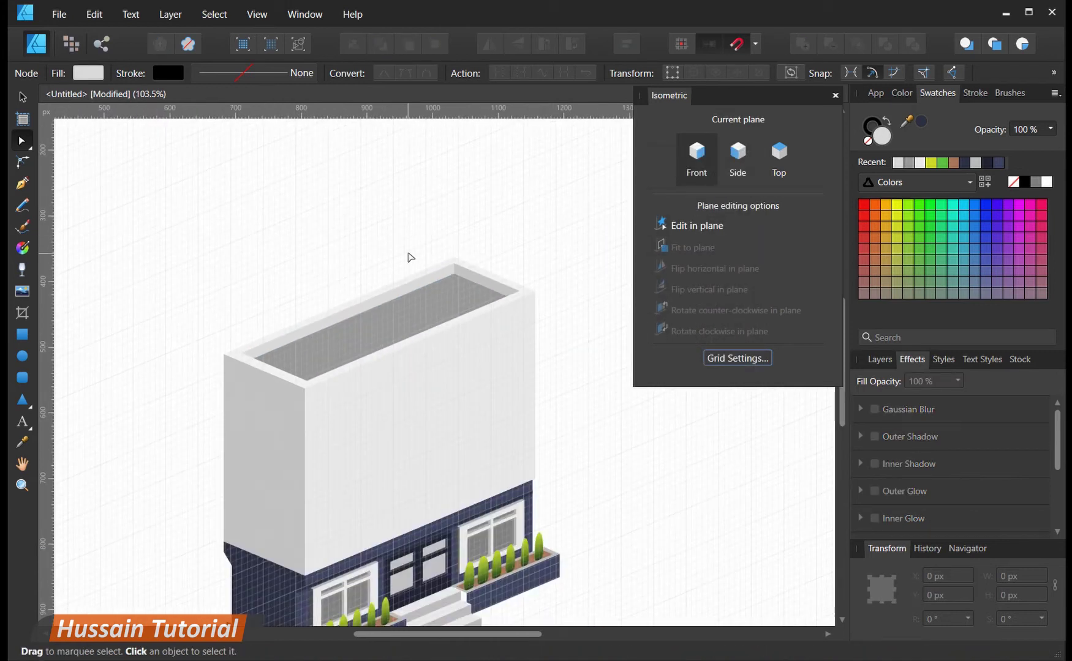
pyautogui.click(776, 159)
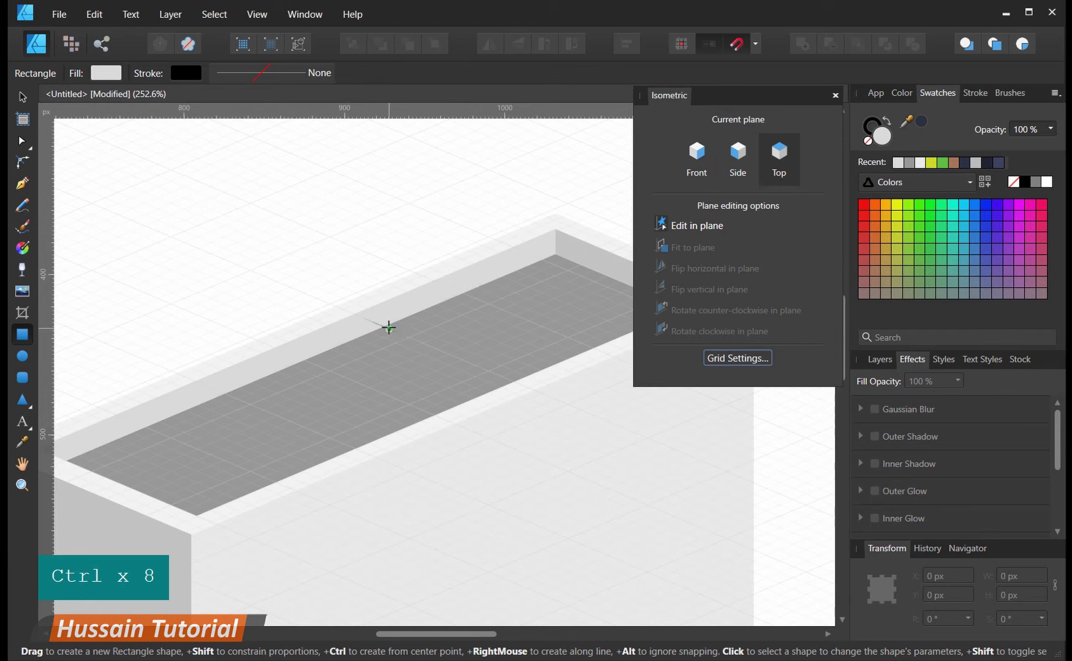
pyautogui.moveTo(387, 327); pyautogui.dragTo(318, 376)
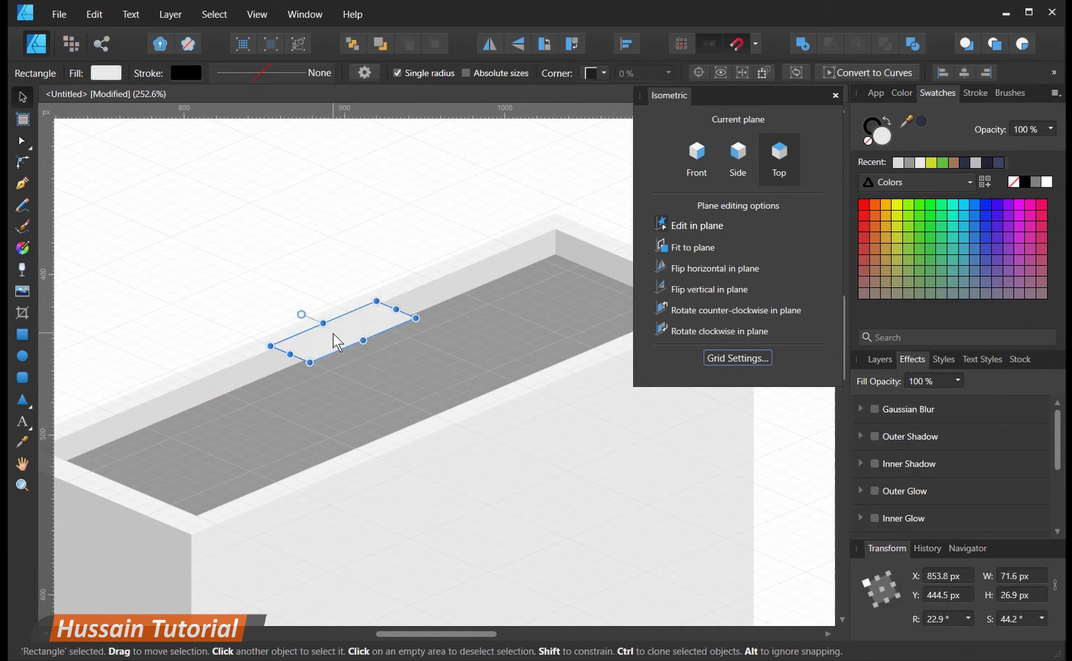
# - Duplicate the lid, narrow the copy, and fit it to the side plane as the unit's light grey end face, about 26.9 by 13.8 px
pyautogui.moveTo(332, 335)
pyautogui.mouseDown()
pyautogui.moveTo(319, 340)
pyautogui.moveTo(322, 364)
pyautogui.moveTo(244, 381)
pyautogui.moveTo(242, 370)
pyautogui.mouseUp()
pyautogui.moveTo(184, 399); pyautogui.dragTo(276, 365)
pyautogui.click(737, 150)
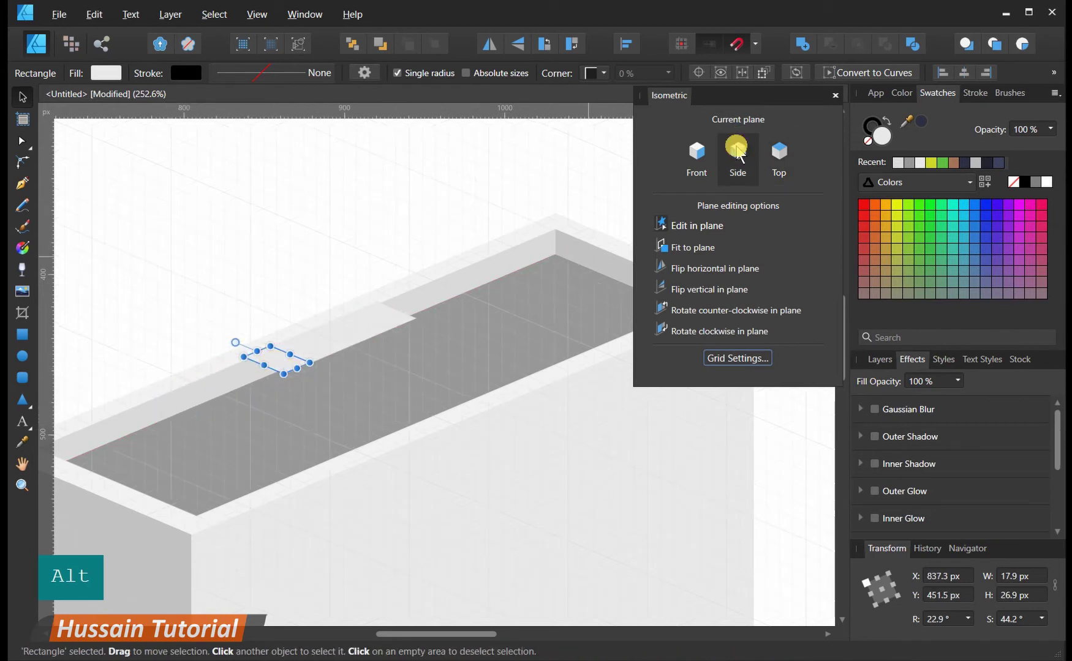
pyautogui.click(683, 246)
pyautogui.scroll(5, 291, 360)
pyautogui.moveTo(283, 362); pyautogui.dragTo(359, 421)
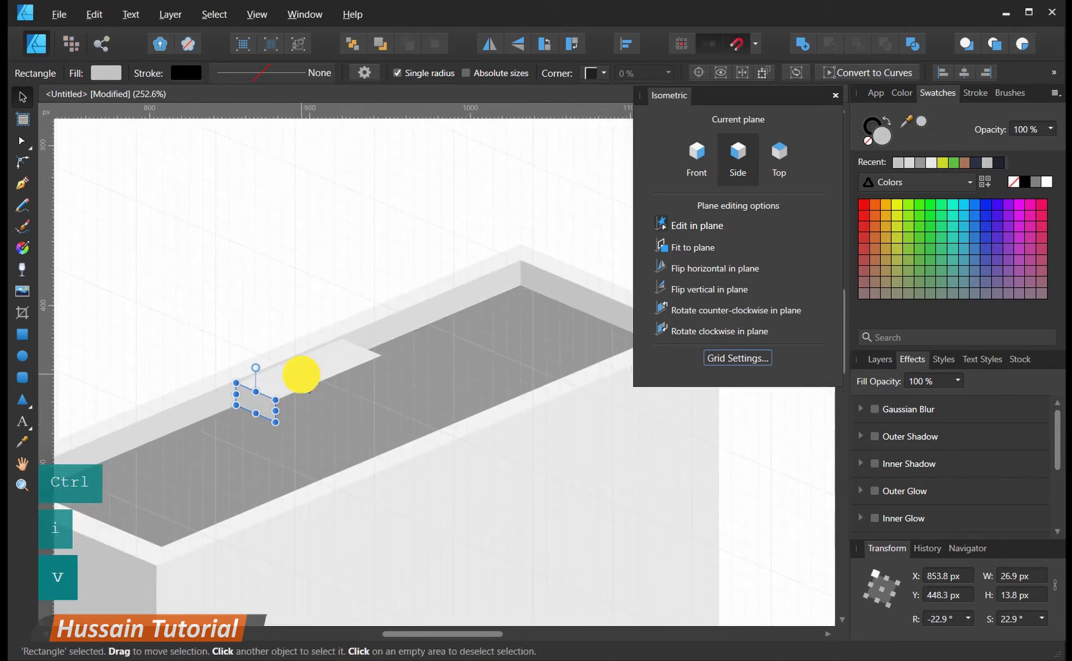
# - Duplicate the rooftop unit's end face and fit the copy to the front plane to form the unit's long front face
pyautogui.click(299, 373)
pyautogui.scroll(3, 269, 402)
pyautogui.click(267, 420)
pyautogui.moveTo(252, 411); pyautogui.dragTo(352, 442)
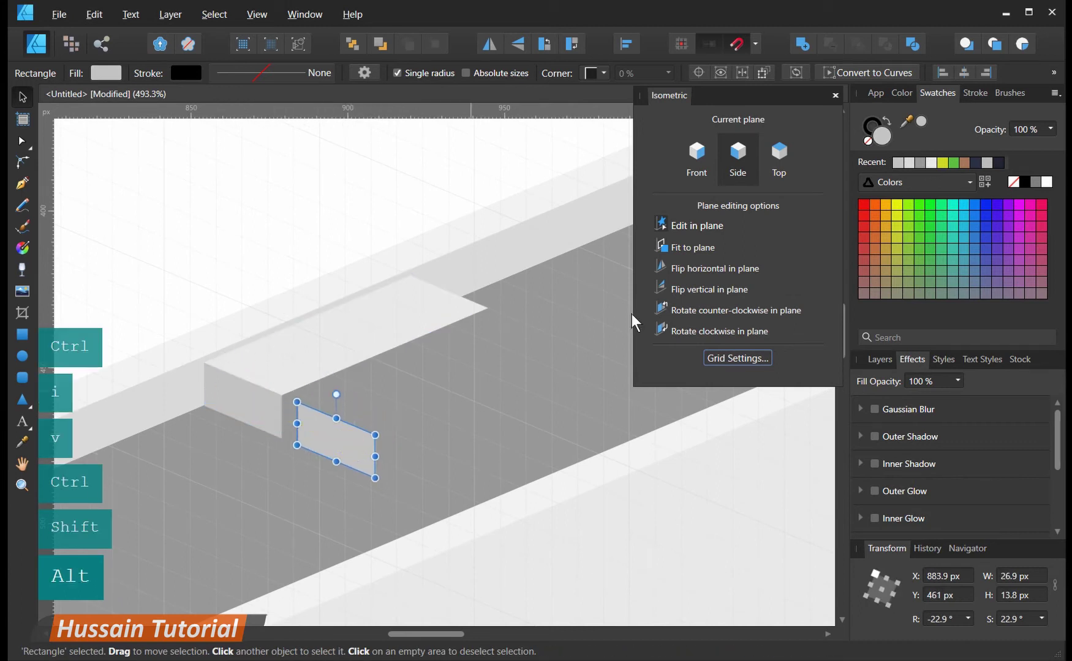
pyautogui.click(696, 168)
pyautogui.click(679, 248)
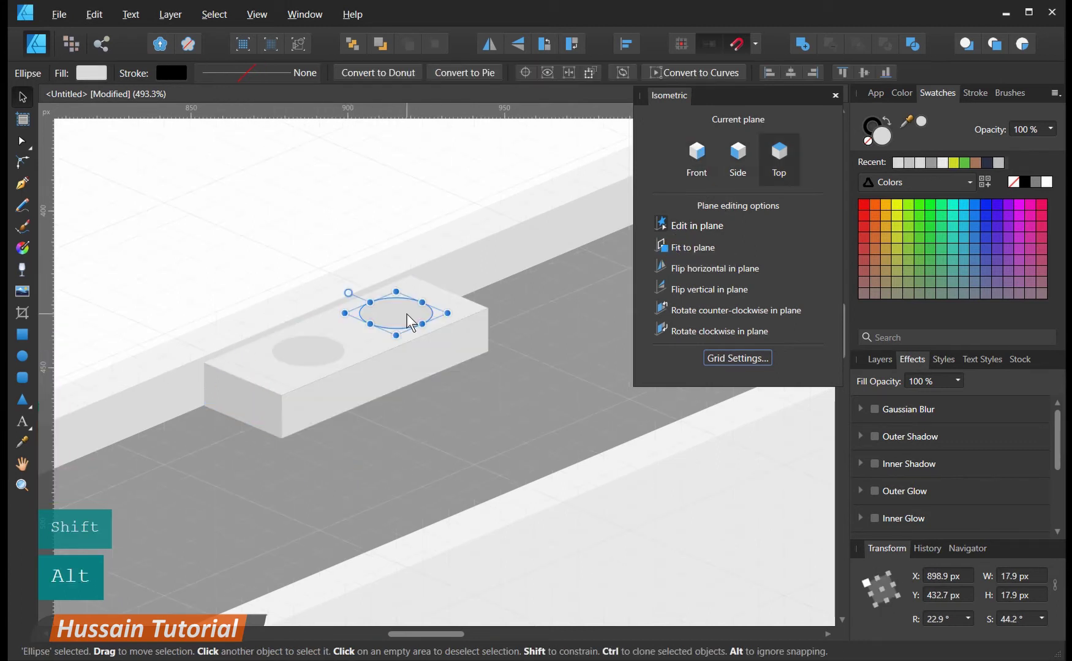
# - Add small 6.9 px centre circles inside the rooftop unit's two fan circles and fill the outer circles with dark navy
pyautogui.moveTo(406, 314)
pyautogui.mouseDown()
pyautogui.moveTo(354, 311)
pyautogui.moveTo(395, 313)
pyautogui.mouseUp()
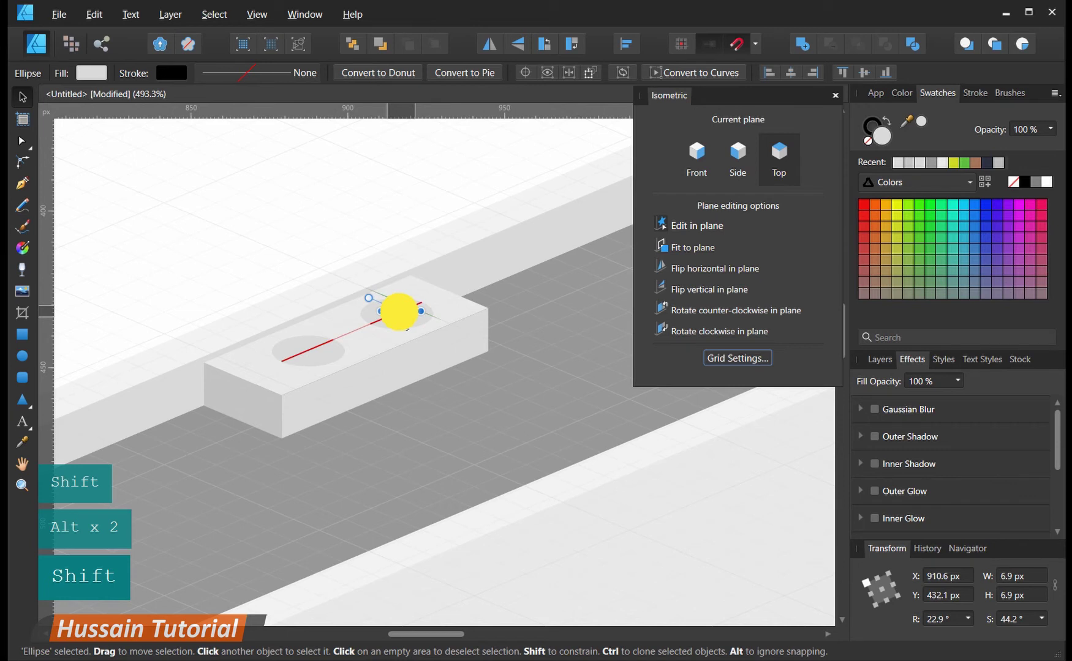
pyautogui.moveTo(398, 312); pyautogui.dragTo(399, 311)
pyautogui.press('Return')
pyautogui.click(369, 318)
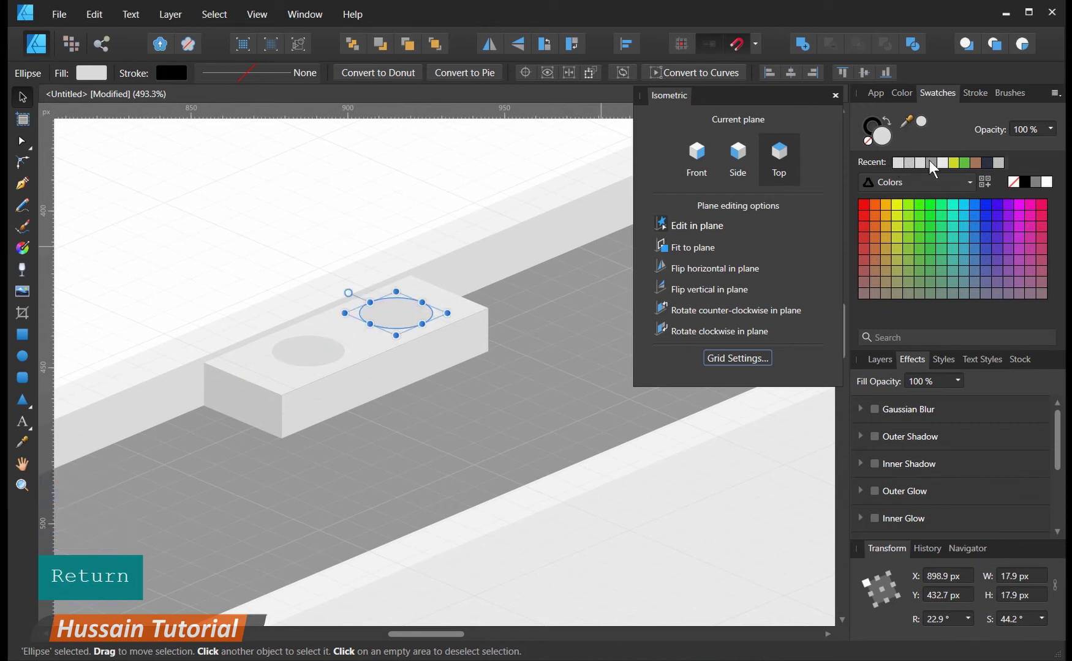
pyautogui.click(992, 161)
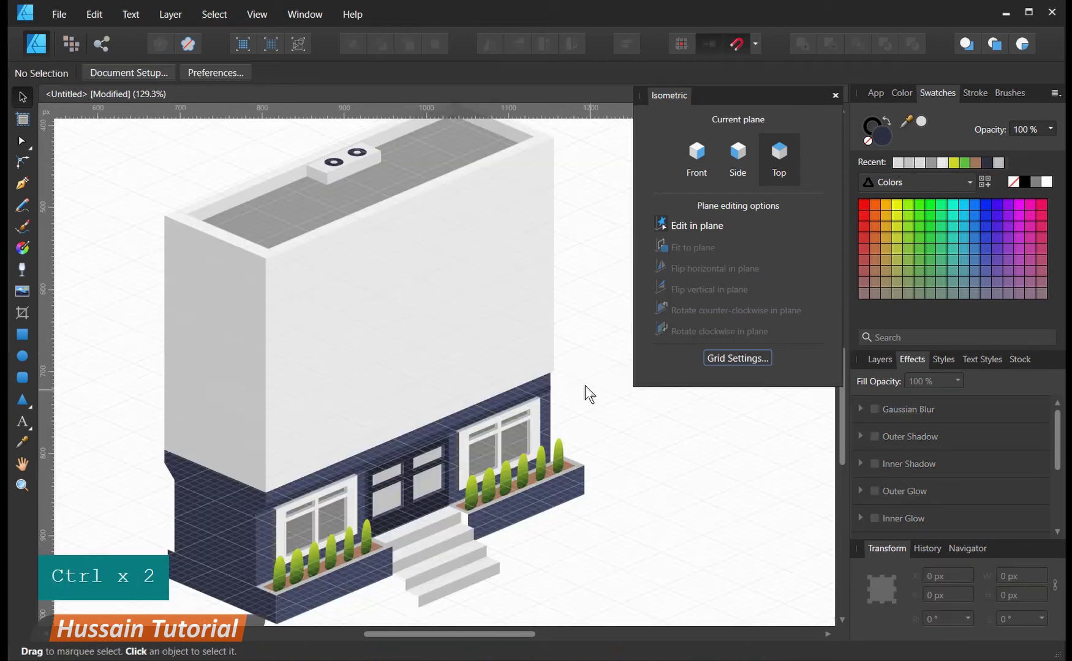
# - Duplicate the ground-floor window at the building's far end, without its bushes, straight up onto the upper block and bring the copy to the front
pyautogui.moveTo(582, 372); pyautogui.dragTo(450, 500)
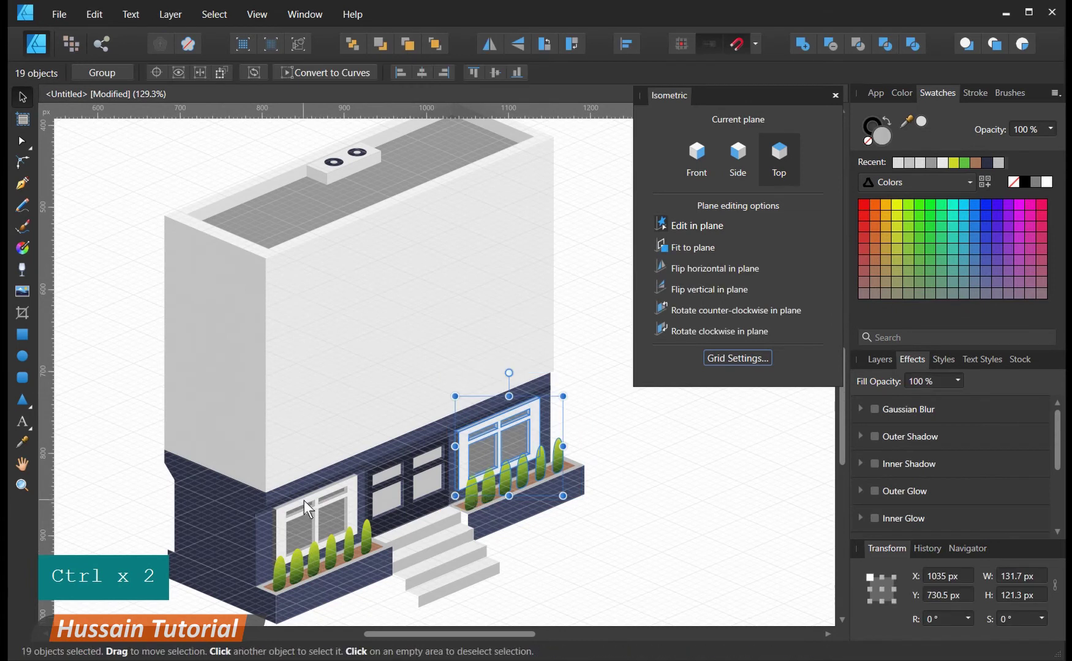
pyautogui.scroll(8, 518, 508)
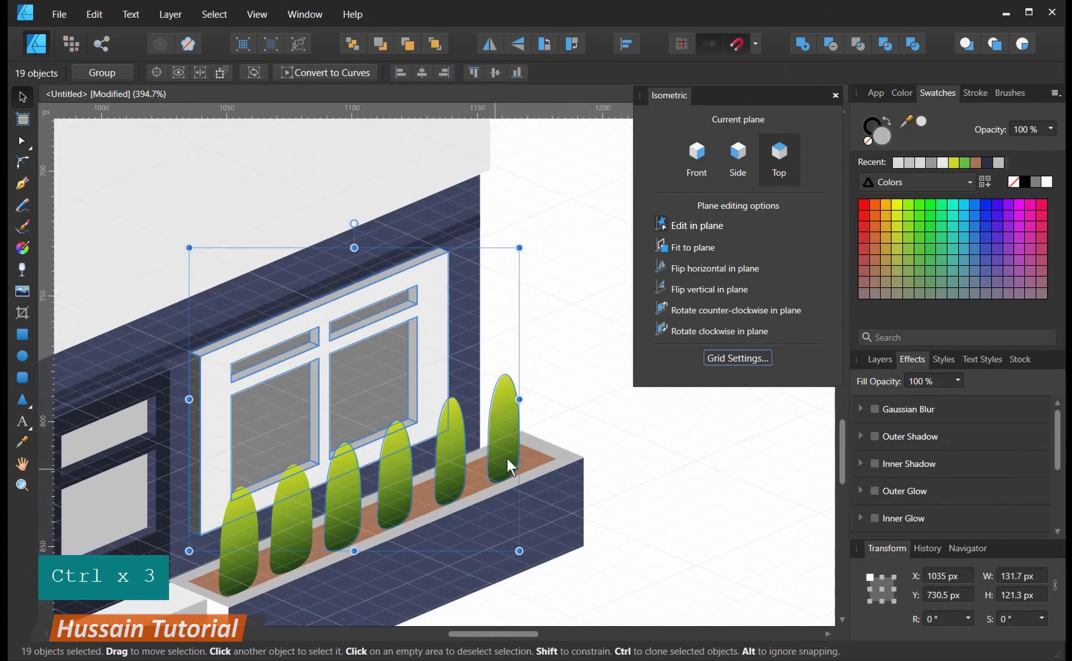
pyautogui.keyDown('shift'); pyautogui.click(511, 441); pyautogui.keyUp('shift')
pyautogui.keyDown('shift'); pyautogui.click(454, 462); pyautogui.keyUp('shift')
pyautogui.keyDown('shift'); pyautogui.click(398, 486); pyautogui.keyUp('shift')
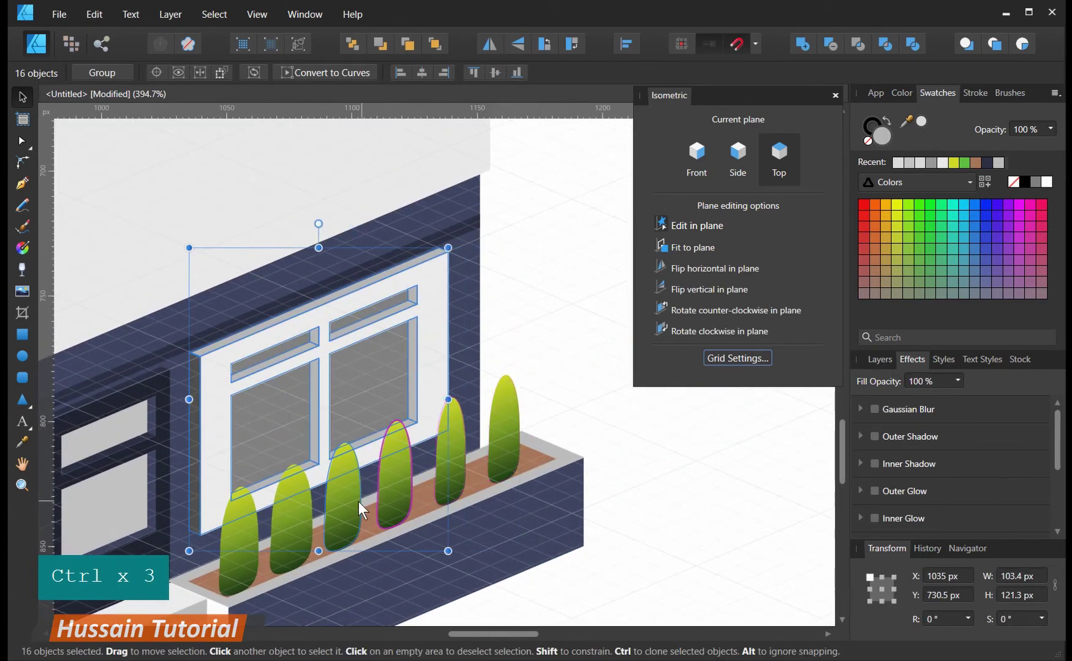
pyautogui.keyDown('shift'); pyautogui.click(358, 501); pyautogui.keyUp('shift')
pyautogui.keyDown('shift'); pyautogui.click(239, 548); pyautogui.keyUp('shift')
pyautogui.keyDown('shift'); pyautogui.click(241, 547); pyautogui.keyUp('shift')
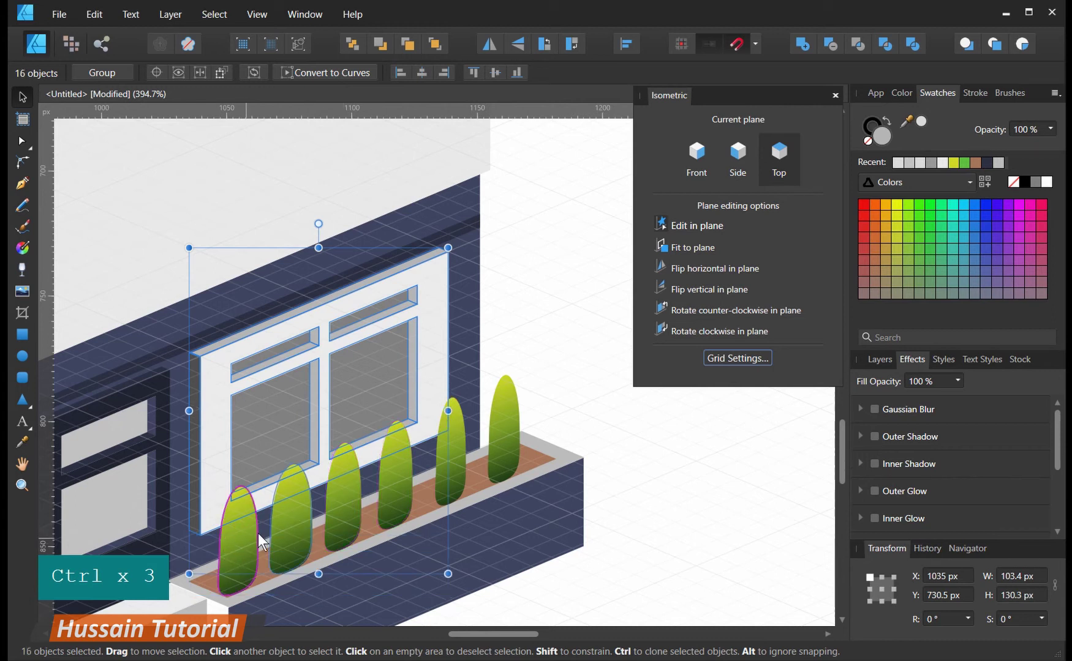
pyautogui.keyDown('shift'); pyautogui.click(293, 525); pyautogui.keyUp('shift')
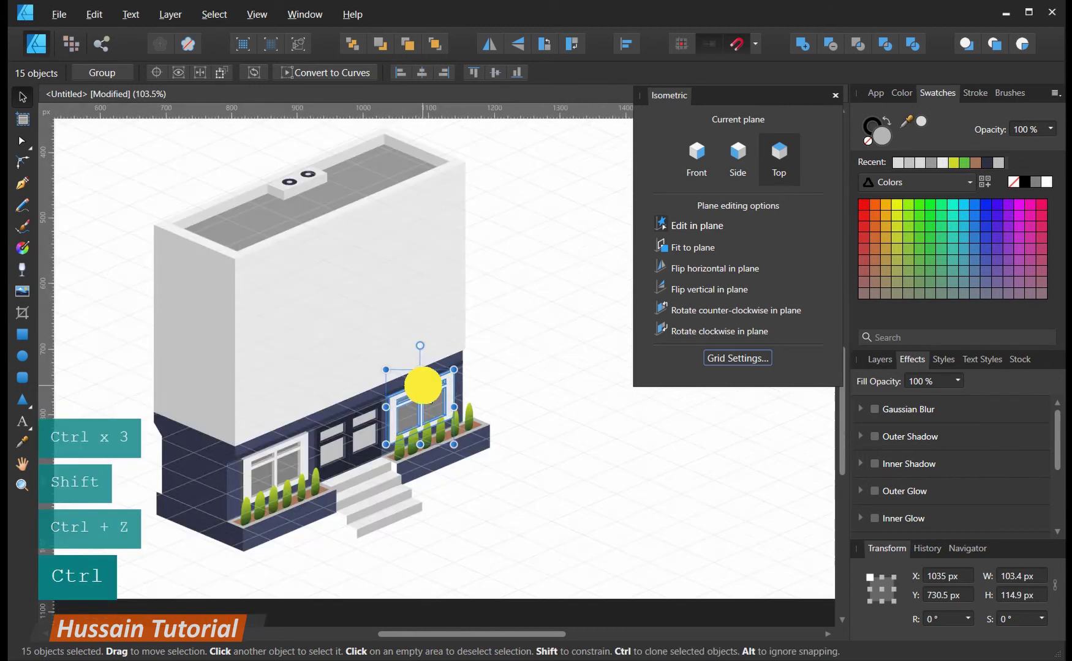
pyautogui.moveTo(421, 383); pyautogui.dragTo(415, 317)
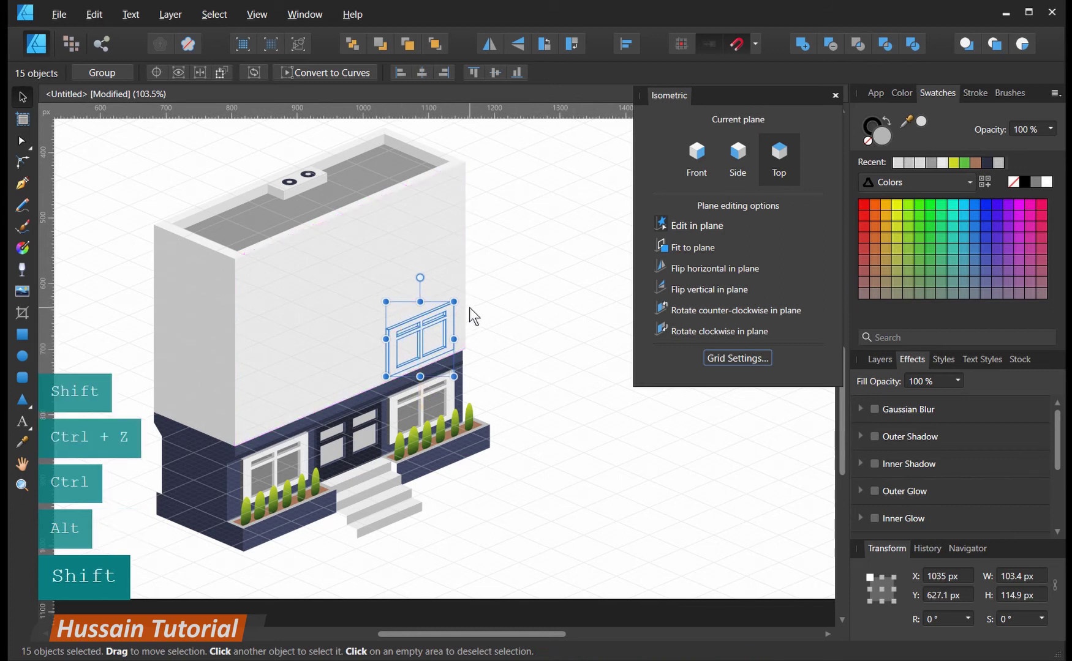
pyautogui.hotkey('ctrl', 'shift', '[')
pyautogui.hotkey('ctrl', 'shift', ']')
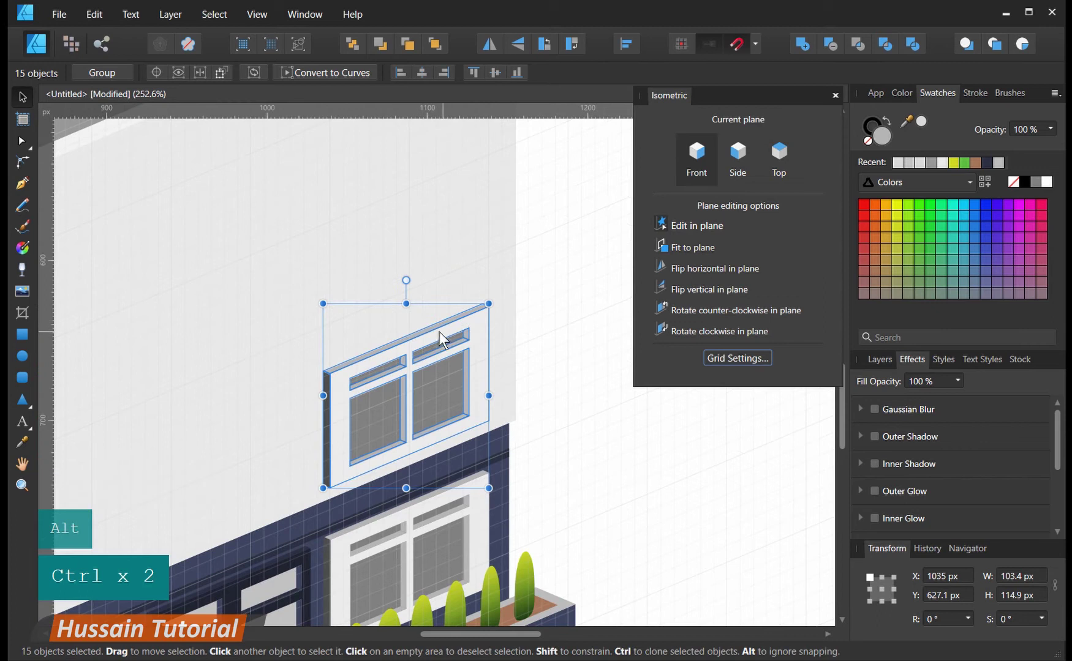
# - Duplicate the upper-floor window upward into a column of three, and copy that column twice along the front facade
pyautogui.moveTo(432, 331)
pyautogui.mouseDown()
pyautogui.moveTo(440, 216)
pyautogui.moveTo(439, 226)
pyautogui.mouseUp()
pyautogui.scroll(-3, 442, 316)
pyautogui.scroll(1, 442, 317)
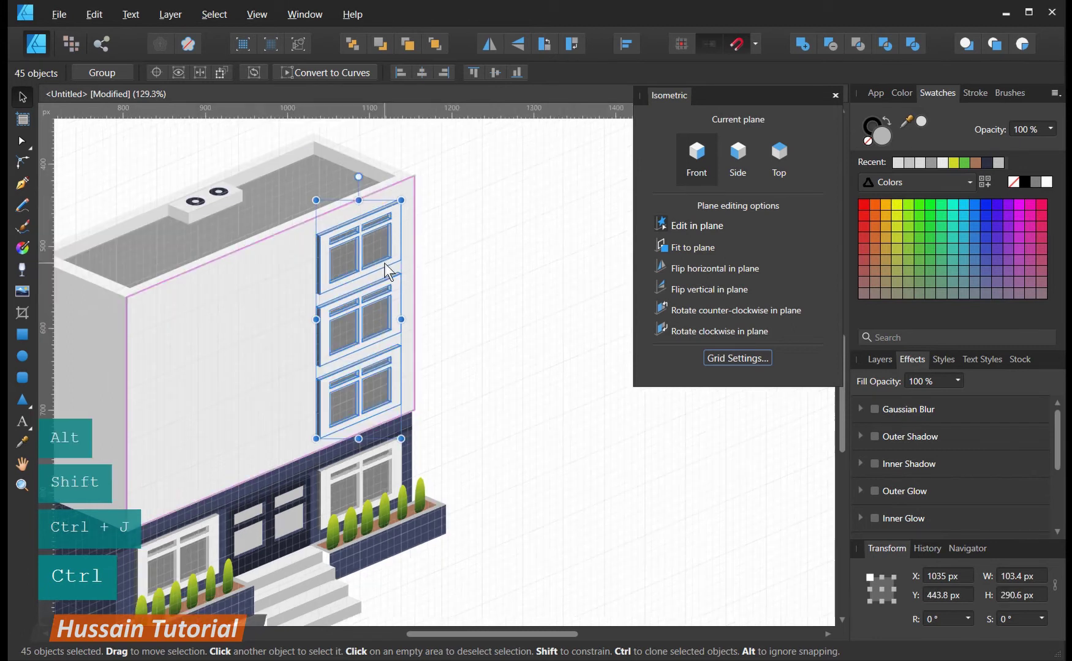
pyautogui.moveTo(387, 270); pyautogui.dragTo(294, 306)
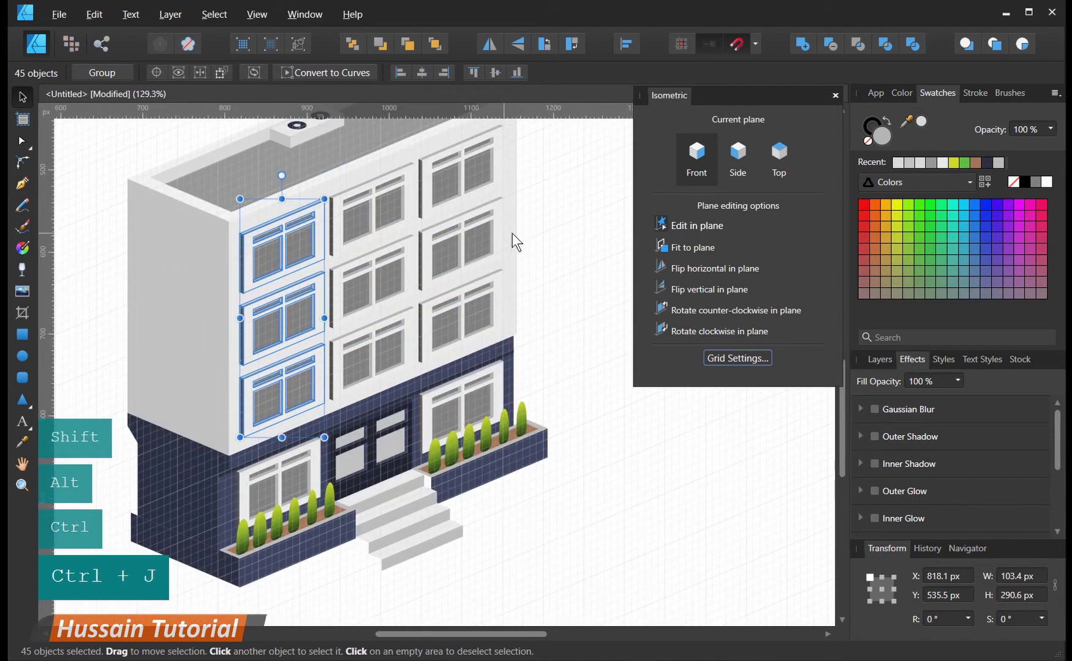
pyautogui.click(532, 228)
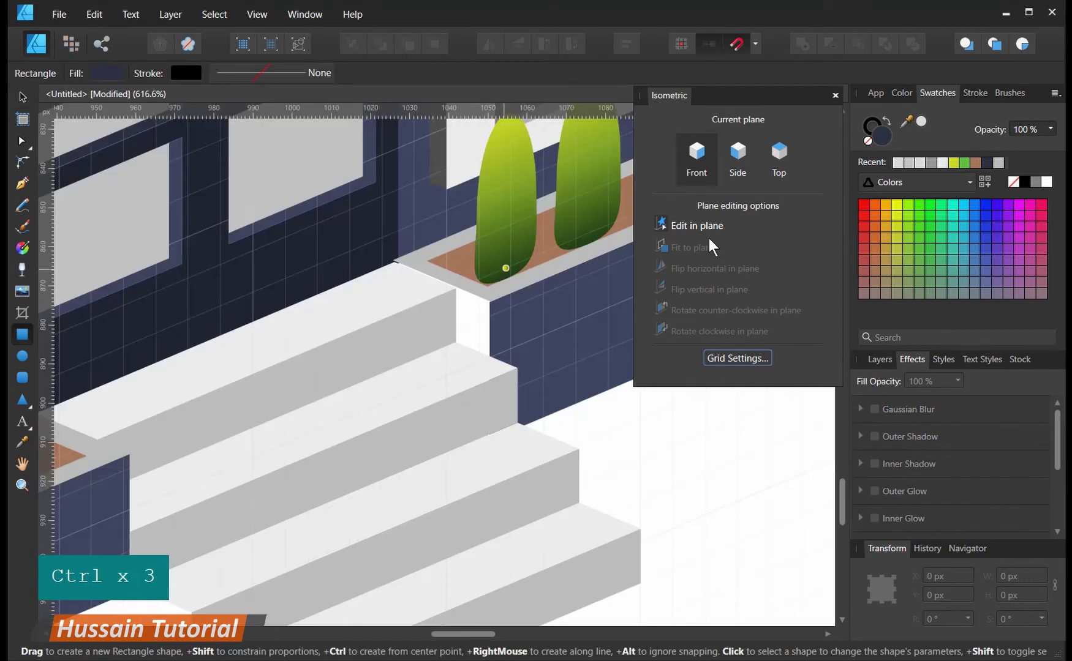
# - Draw a side-plane rectangle of about 27.4 by 37.7 px at the far planter's end by the steps, fill it medium grey, and send it to back
pyautogui.click(740, 156)
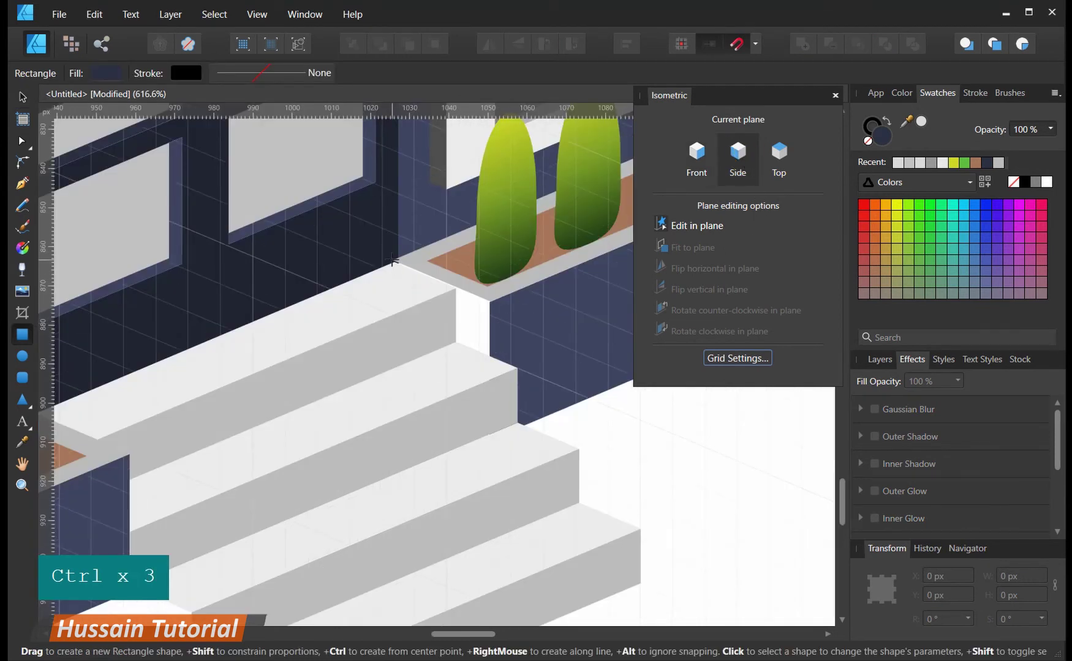
pyautogui.moveTo(392, 260); pyautogui.dragTo(486, 446)
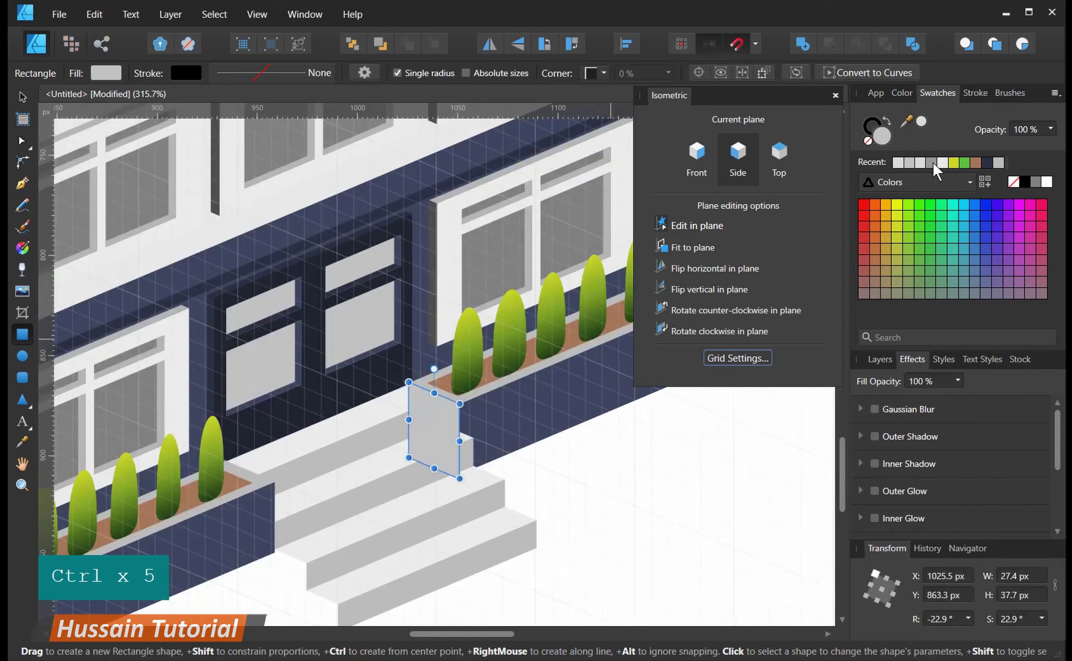
pyautogui.click(931, 162)
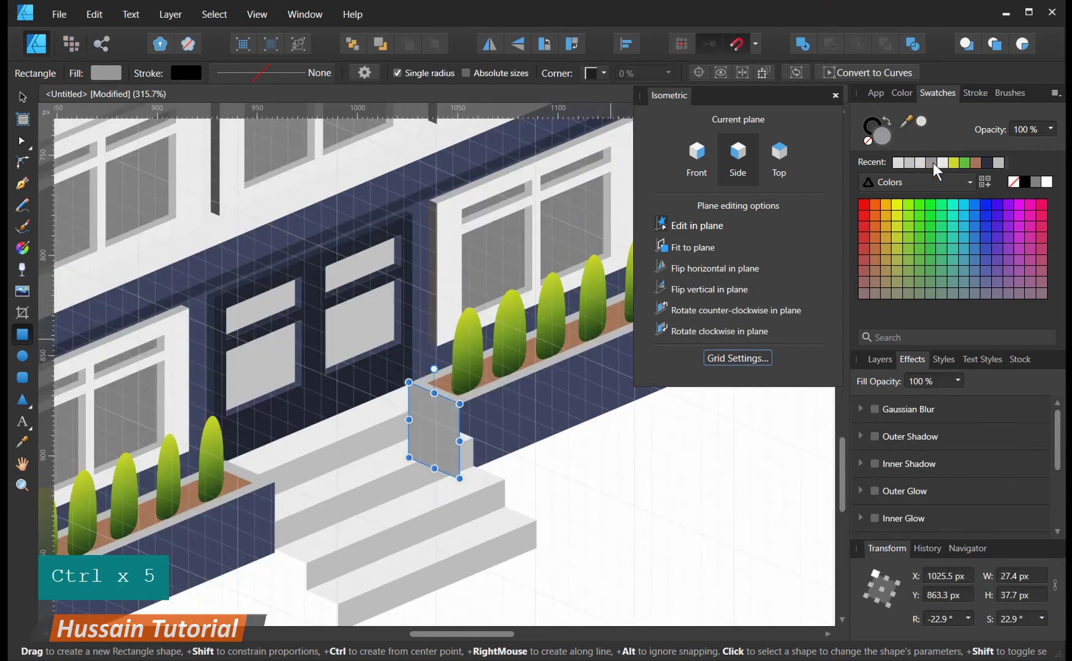
pyautogui.hotkey('ctrl', '[')
pyautogui.hotkey('ctrl', 'shift', '[')
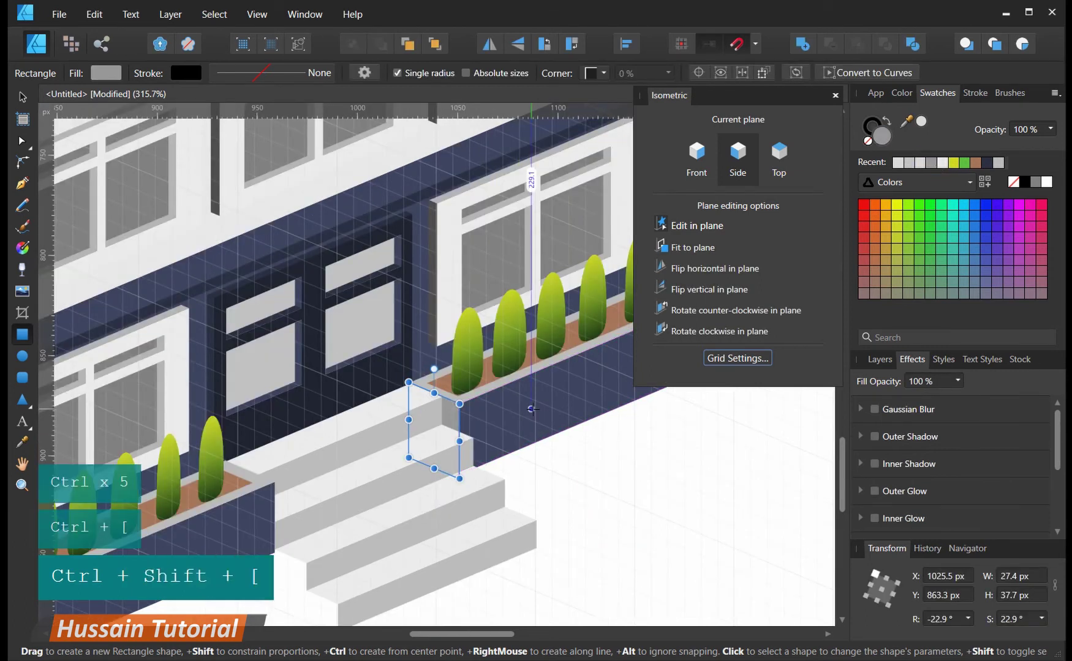
# - Delete the risers and treads of the two lowest entrance steps
pyautogui.keyDown('ctrl'); pyautogui.scroll(-1, 459, 423); pyautogui.keyUp('ctrl')
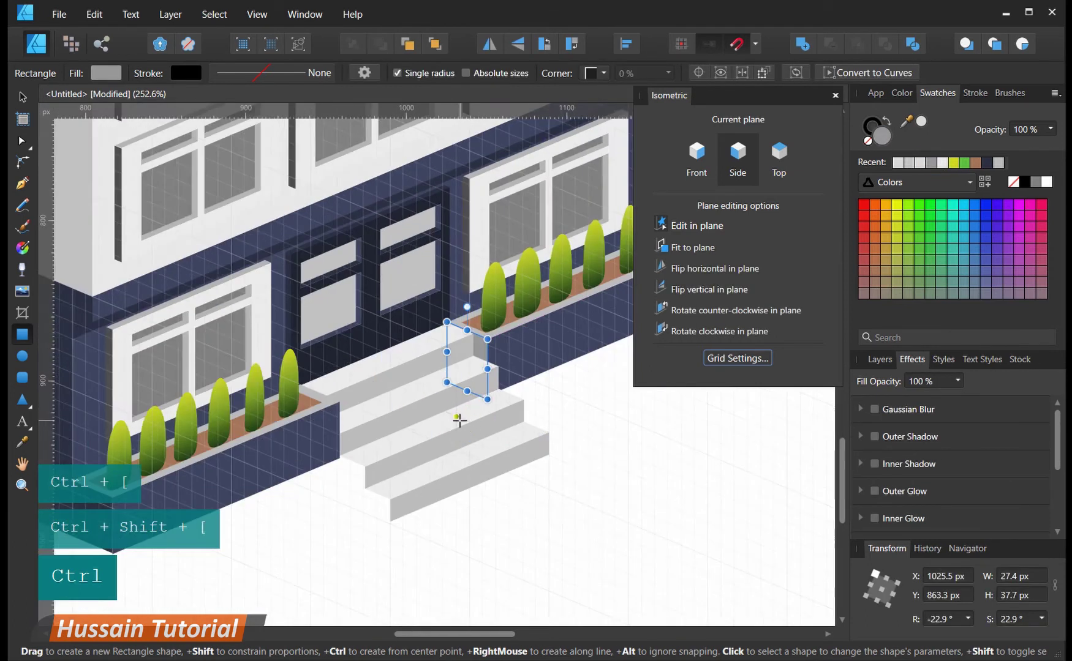
pyautogui.click(22, 97)
pyautogui.click(431, 493)
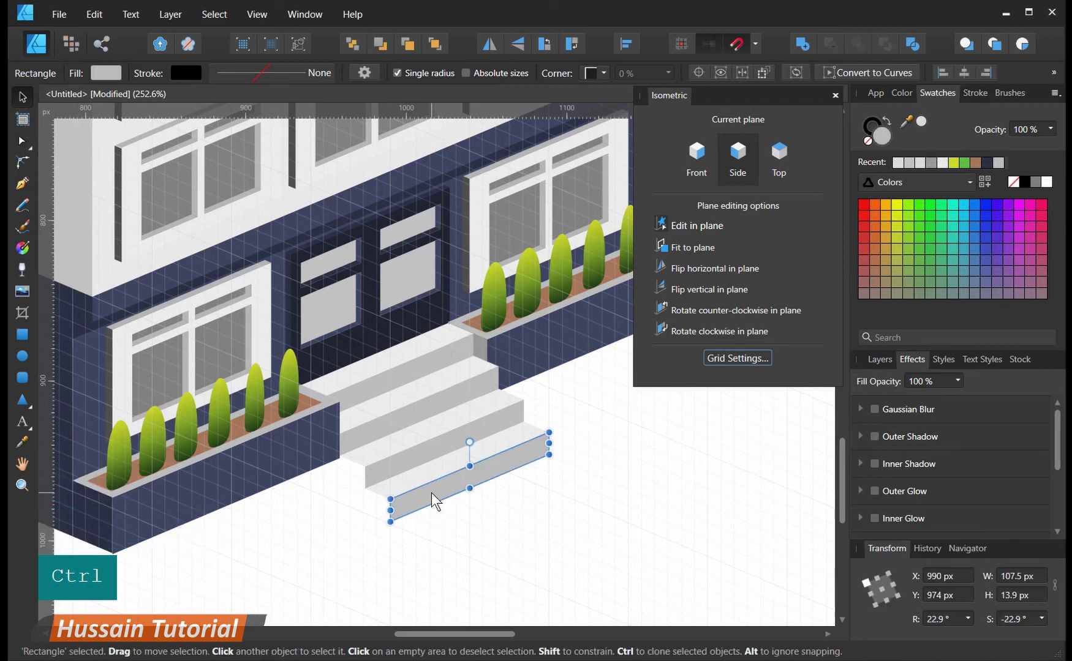
pyautogui.press('Delete')
pyautogui.click(415, 478)
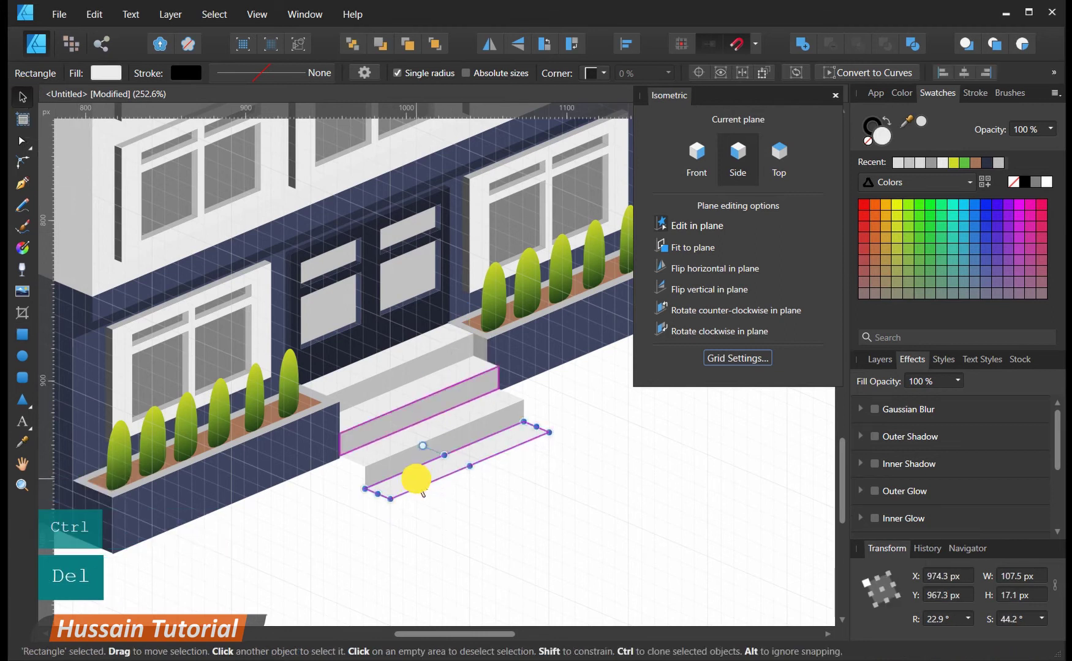
pyautogui.press('Delete')
pyautogui.click(447, 444)
pyautogui.press('Delete')
pyautogui.click(479, 410)
pyautogui.press('Delete')
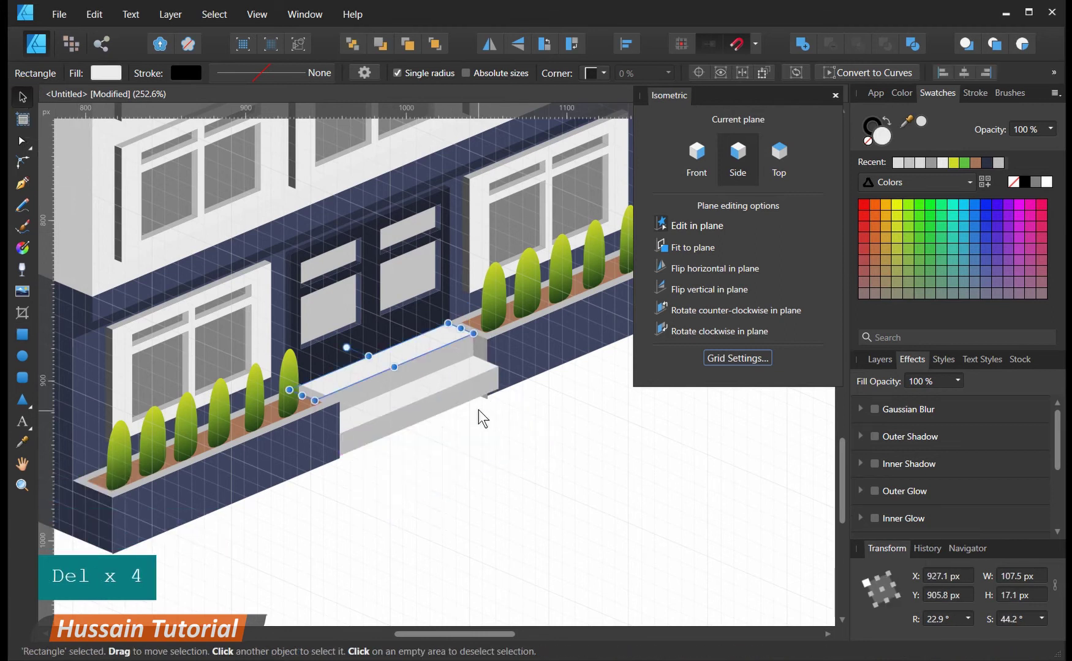
# - Extend the lowest step's riser down to 15.6 px high and shorten the medium grey planter-end rectangle so it stays hidden behind it
pyautogui.keyDown('ctrl'); pyautogui.scroll(7, 488, 394); pyautogui.keyUp('ctrl')
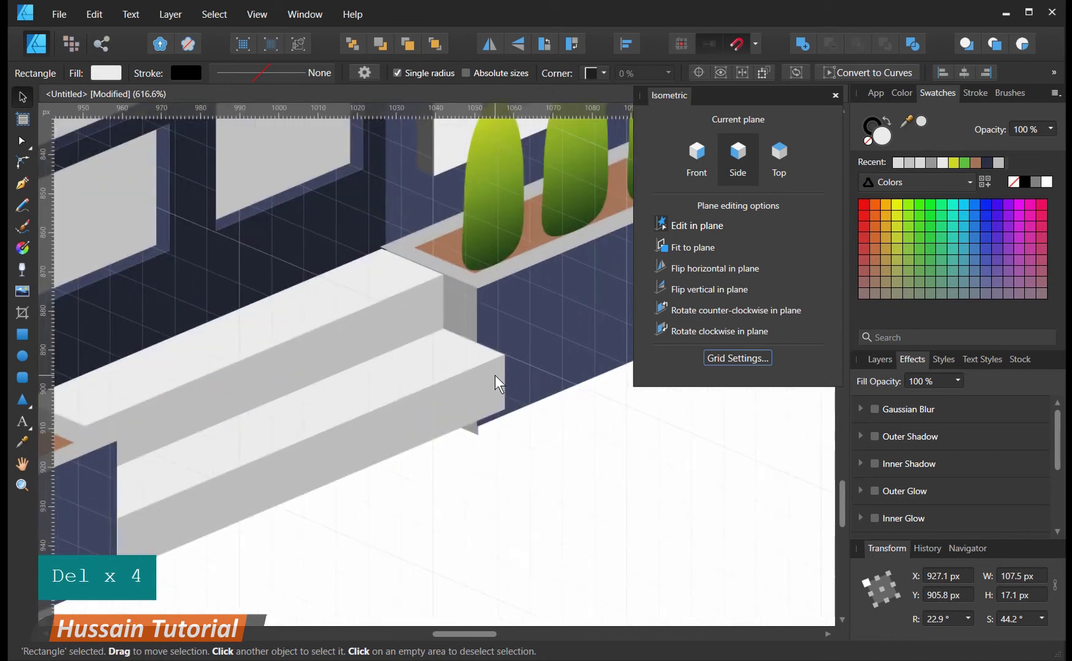
pyautogui.click(469, 410)
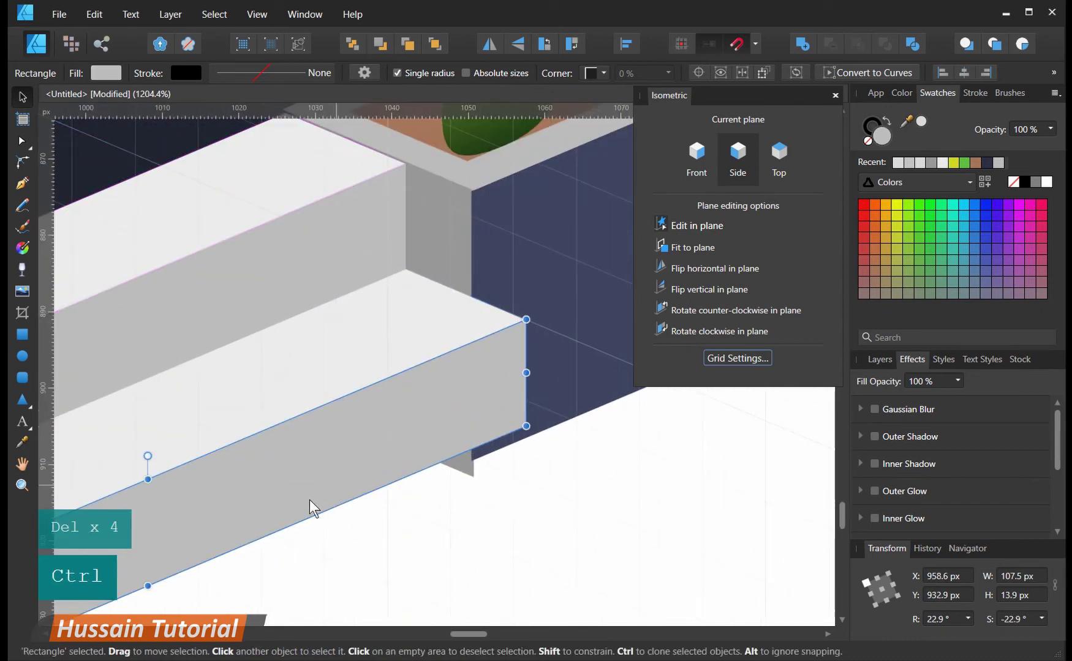
pyautogui.moveTo(148, 590); pyautogui.dragTo(148, 597)
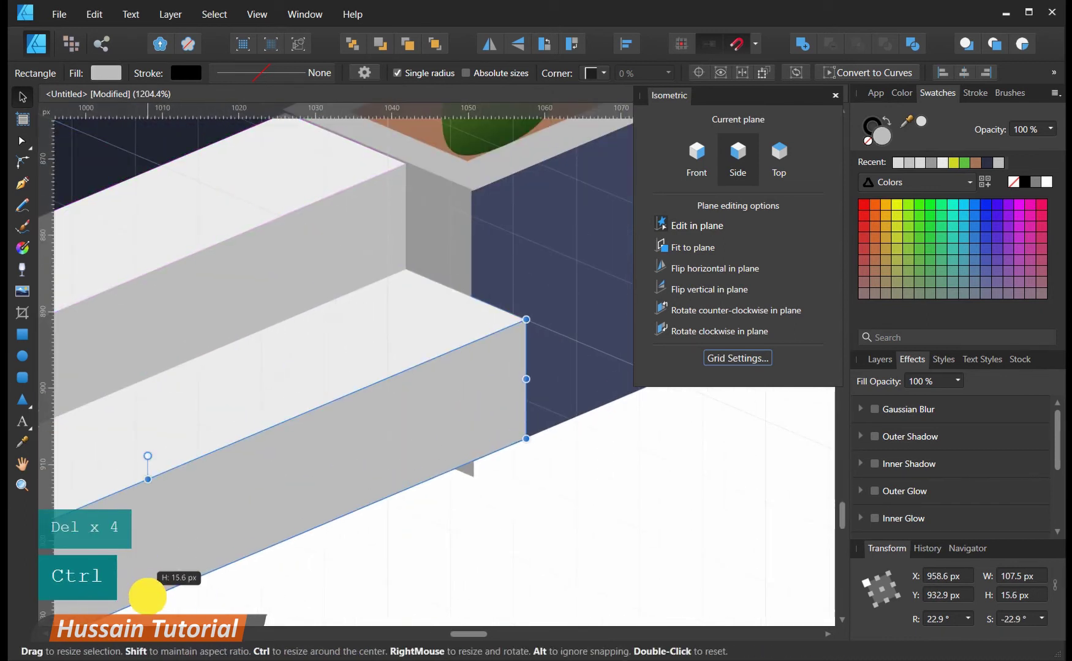
pyautogui.click(467, 474)
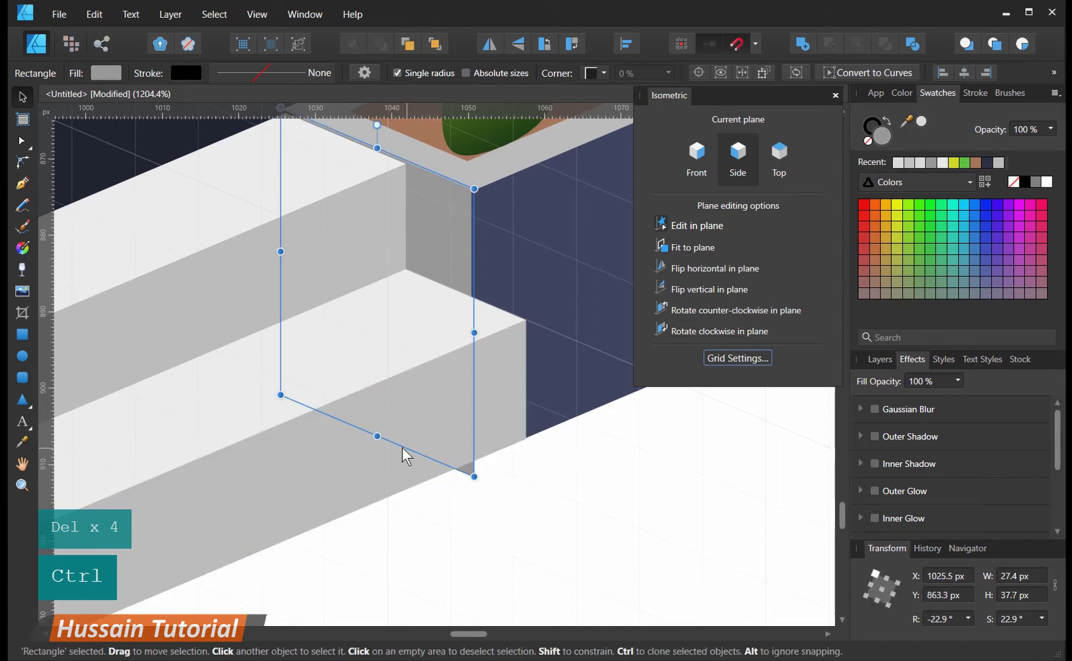
pyautogui.moveTo(379, 436); pyautogui.dragTo(379, 420)
pyautogui.click(539, 495)
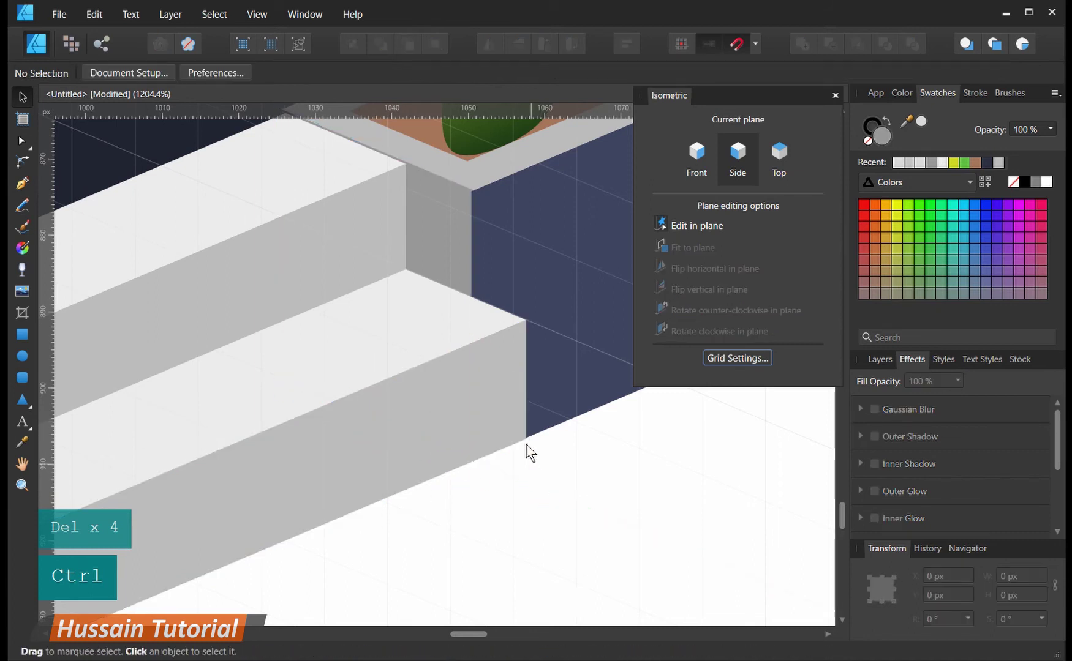
pyautogui.scroll(-3, 526, 439)
pyautogui.scroll(-6, 365, 526)
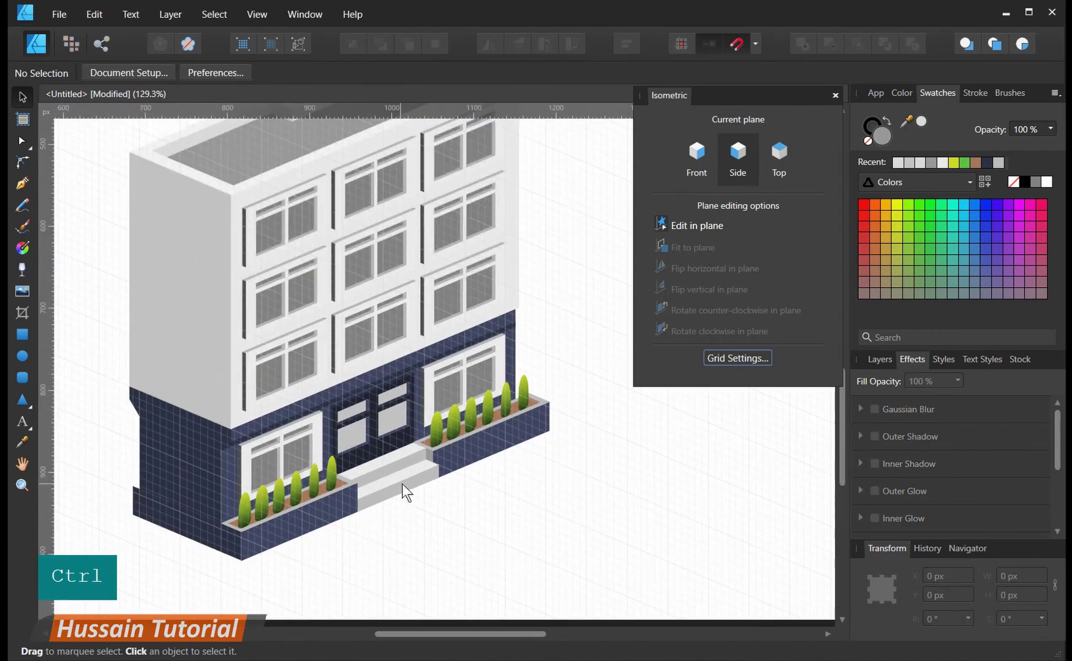
# - Close the isometric plane settings and hide the grid
pyautogui.scroll(3, 444, 413)
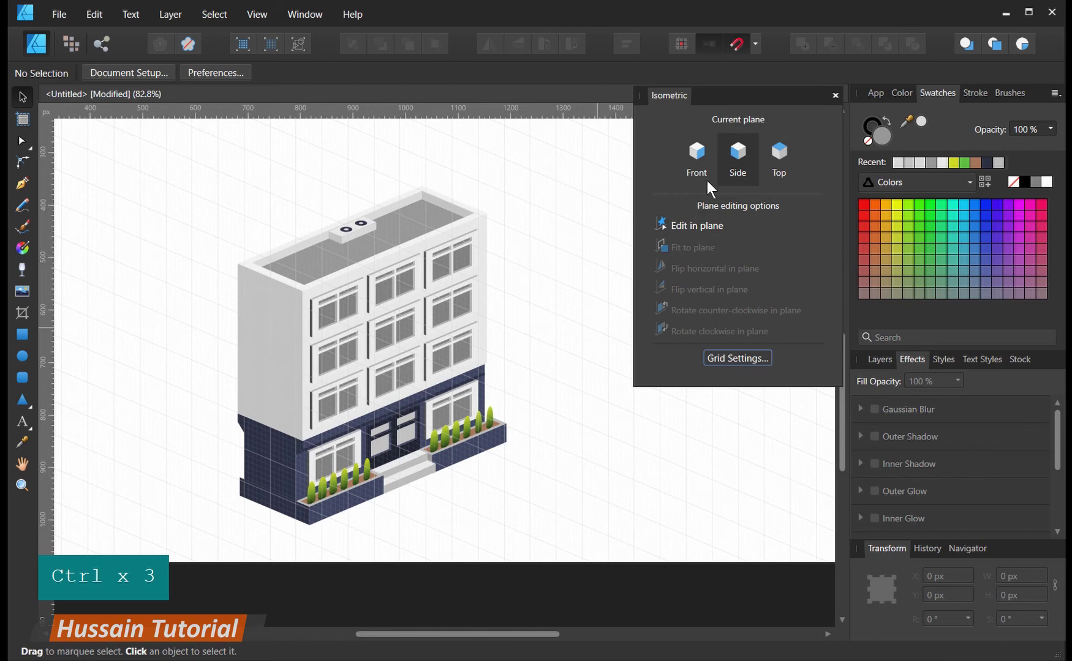
pyautogui.click(838, 93)
pyautogui.moveTo(382, 293); pyautogui.dragTo(463, 313)
pyautogui.click(254, 9)
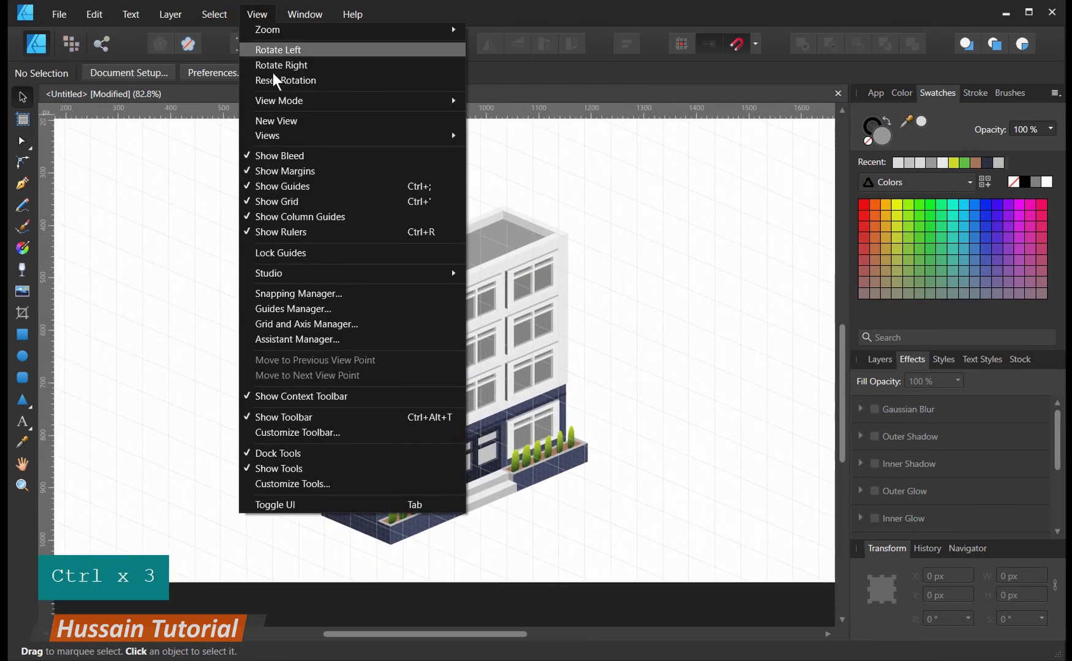
pyautogui.click(284, 200)
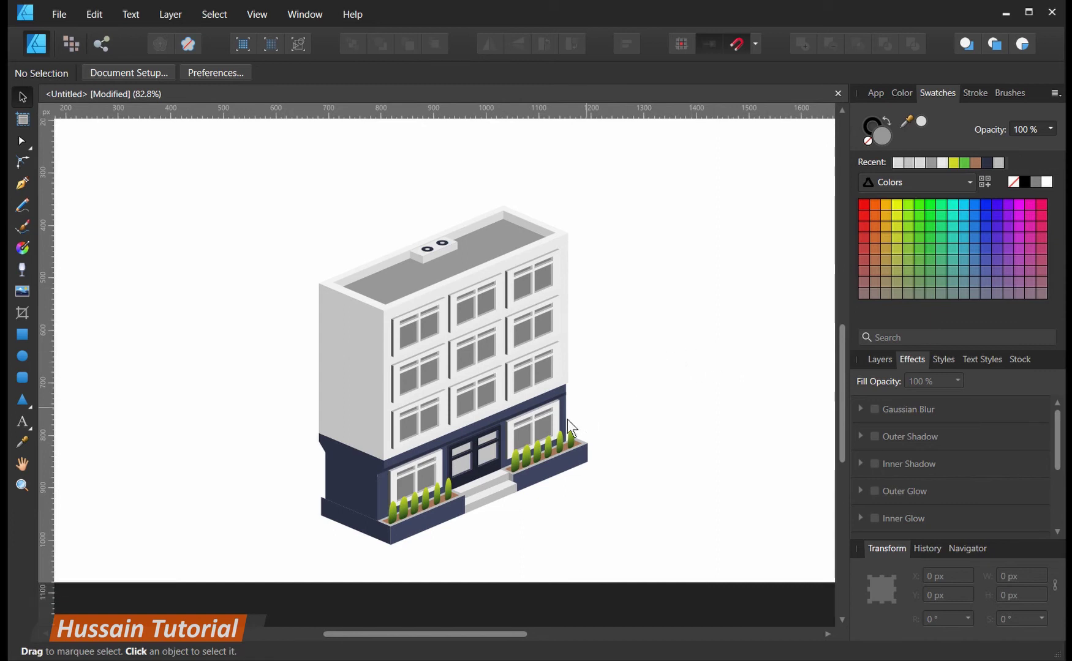
# - In Pixel Persona, add an empty pixel layer directly above the upper block's plain side-wall rectangle
pyautogui.scroll(4, 677, 480)
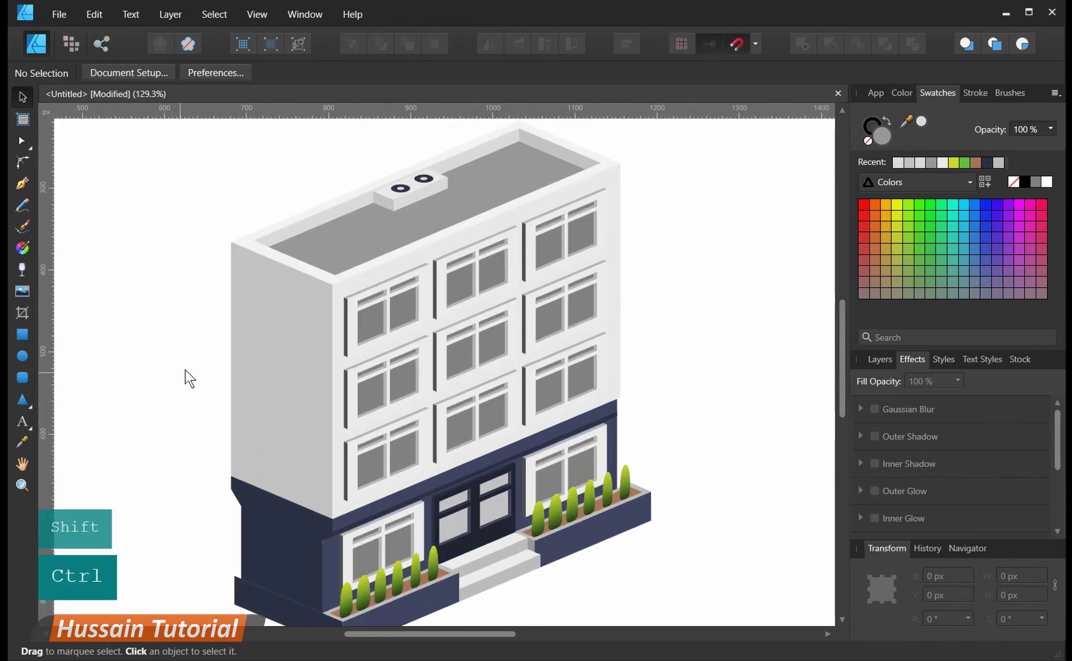
pyautogui.click(877, 360)
pyautogui.click(289, 345)
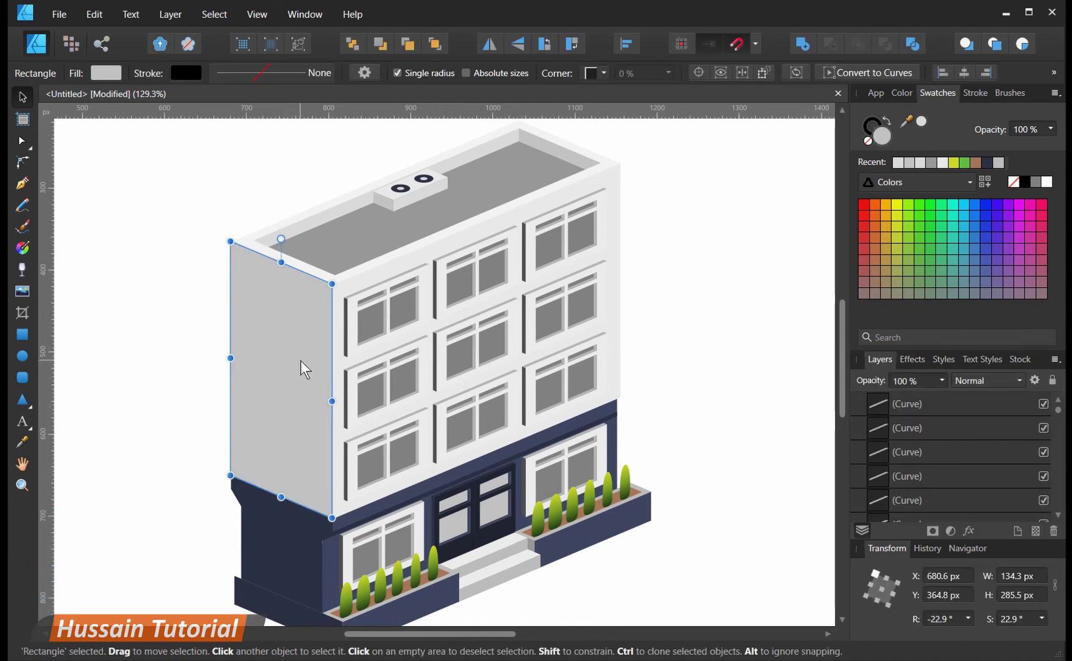
pyautogui.scroll(-1, 301, 360)
pyautogui.scroll(1, 300, 361)
pyautogui.click(67, 45)
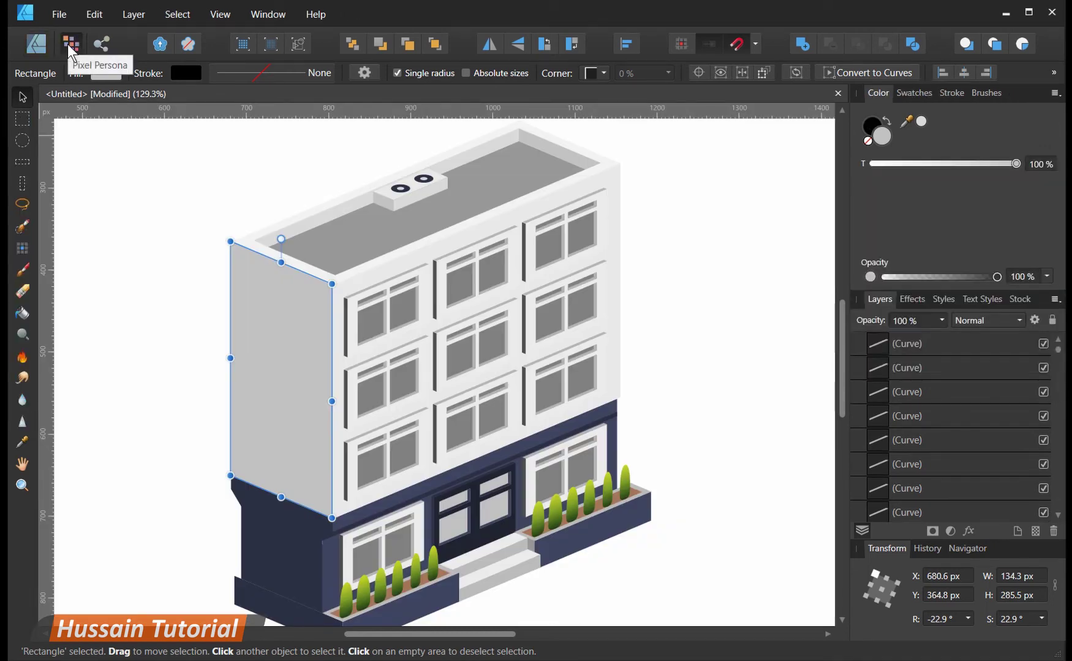
pyautogui.click(1036, 531)
pyautogui.moveTo(1058, 350); pyautogui.dragTo(1049, 452)
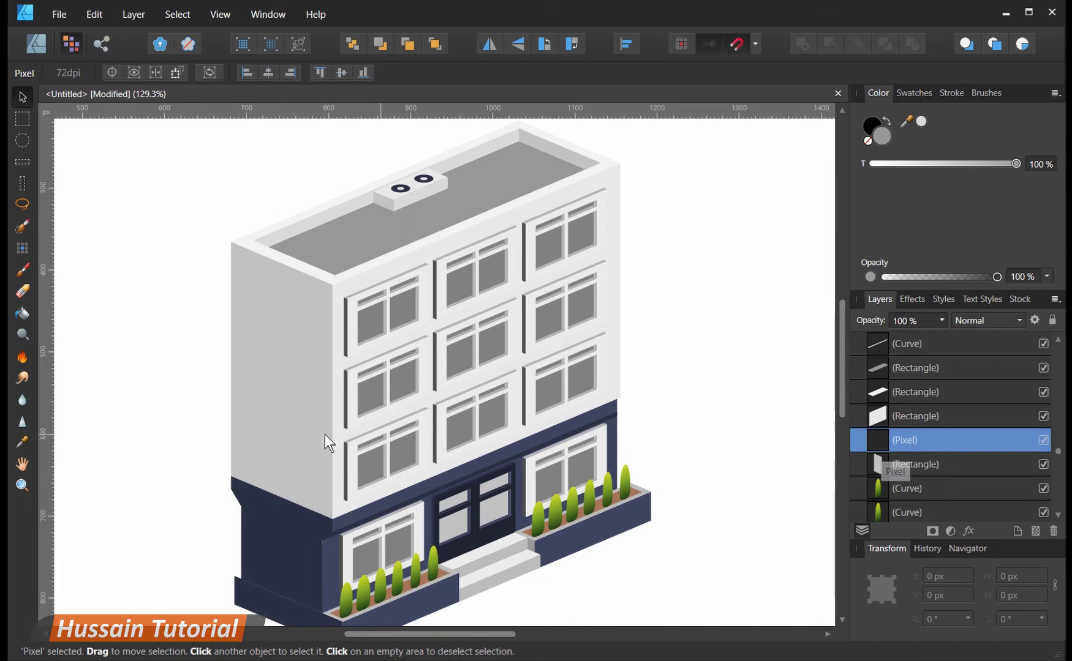
# - Load the side wall's shape as a pixel selection, keep only the pixel layer selected and activate the Paint Brush
pyautogui.keyDown('ctrl'); pyautogui.click(879, 465); pyautogui.keyUp('ctrl')
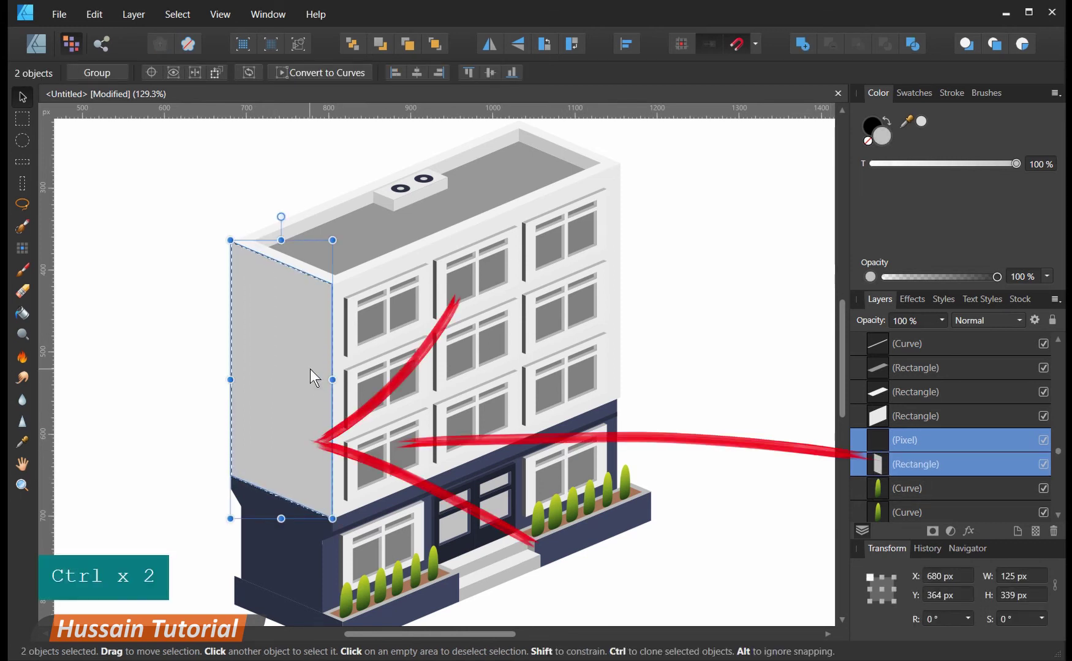
pyautogui.keyDown('ctrl'); pyautogui.click(919, 464); pyautogui.keyUp('ctrl')
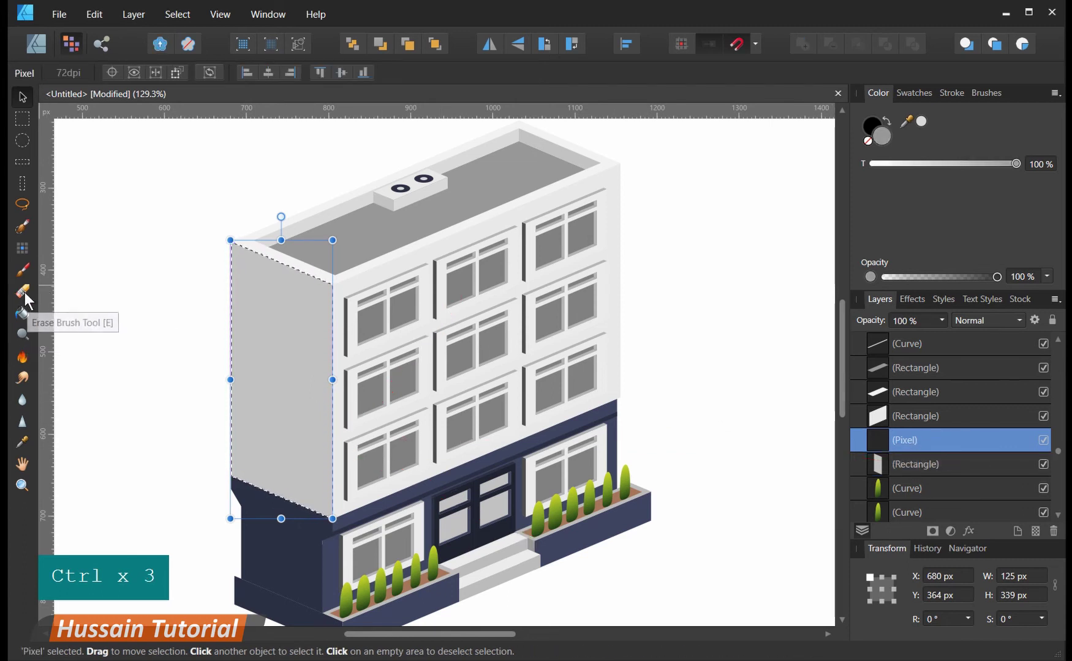
pyautogui.click(25, 272)
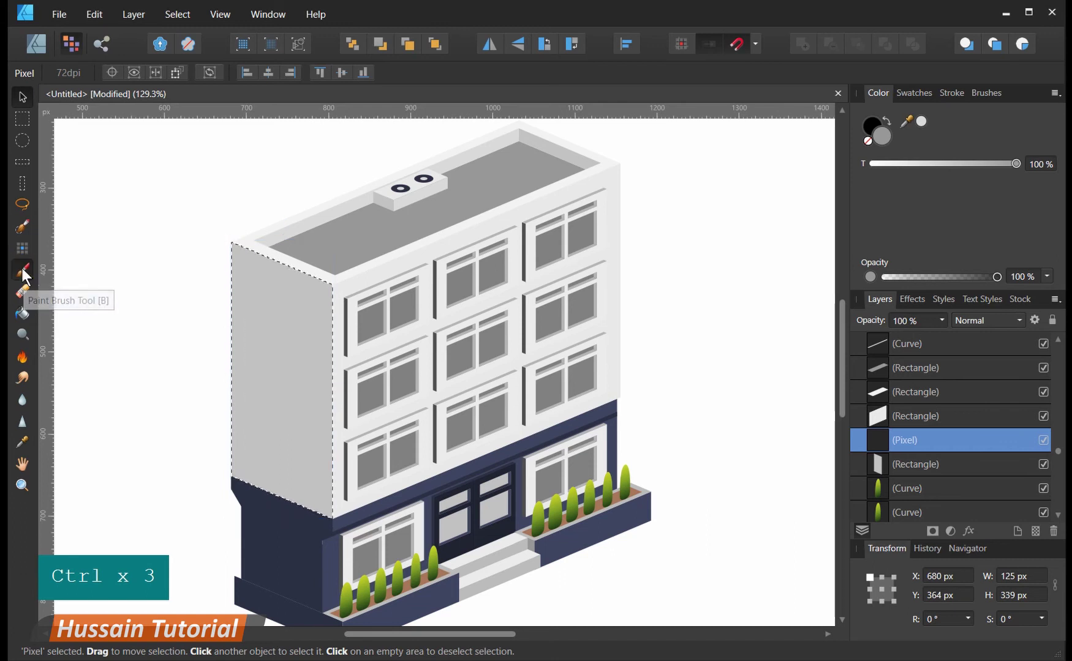
# - Choose the first 320 px brush from the Textures category and try it over the side wall
pyautogui.hotkey('ctrl', 'z')
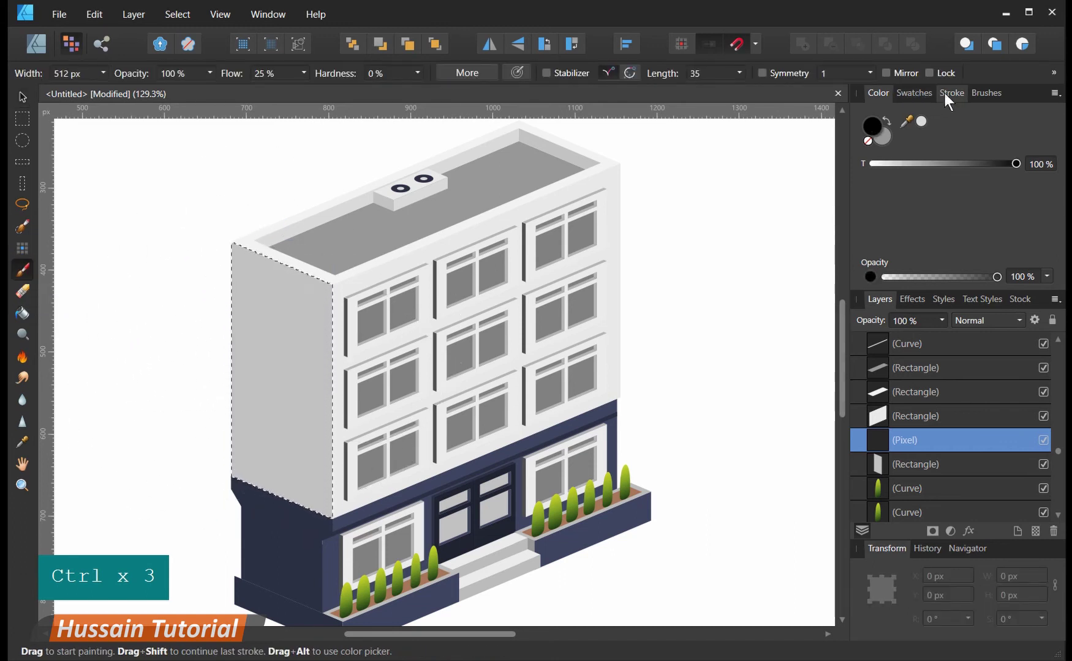
pyautogui.click(984, 93)
pyautogui.scroll(-5, 964, 240)
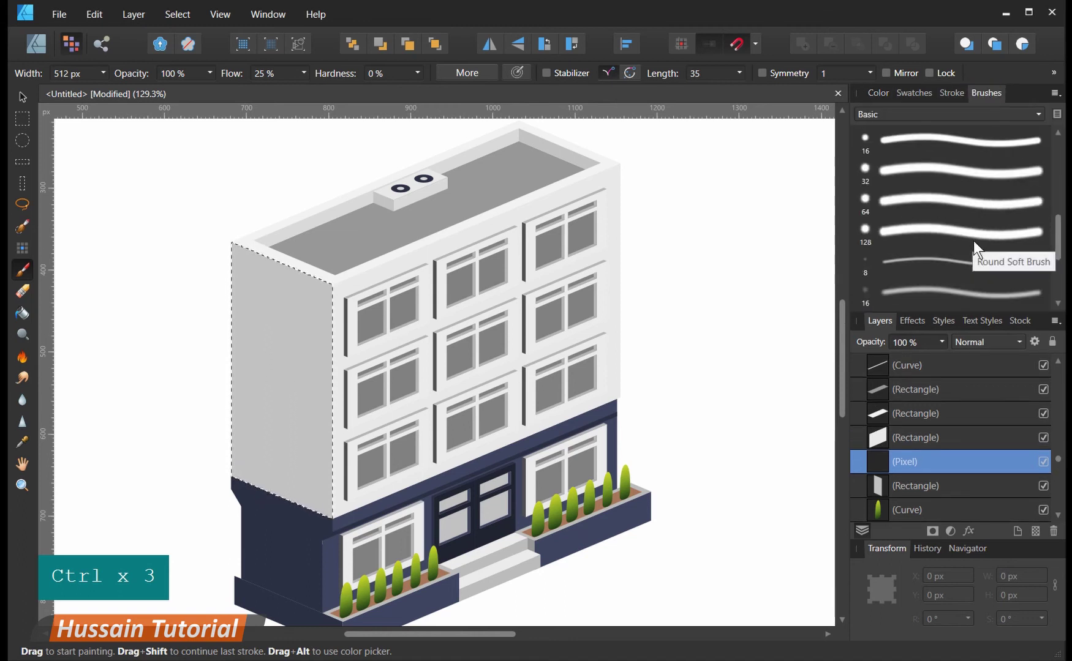
pyautogui.scroll(5, 985, 247)
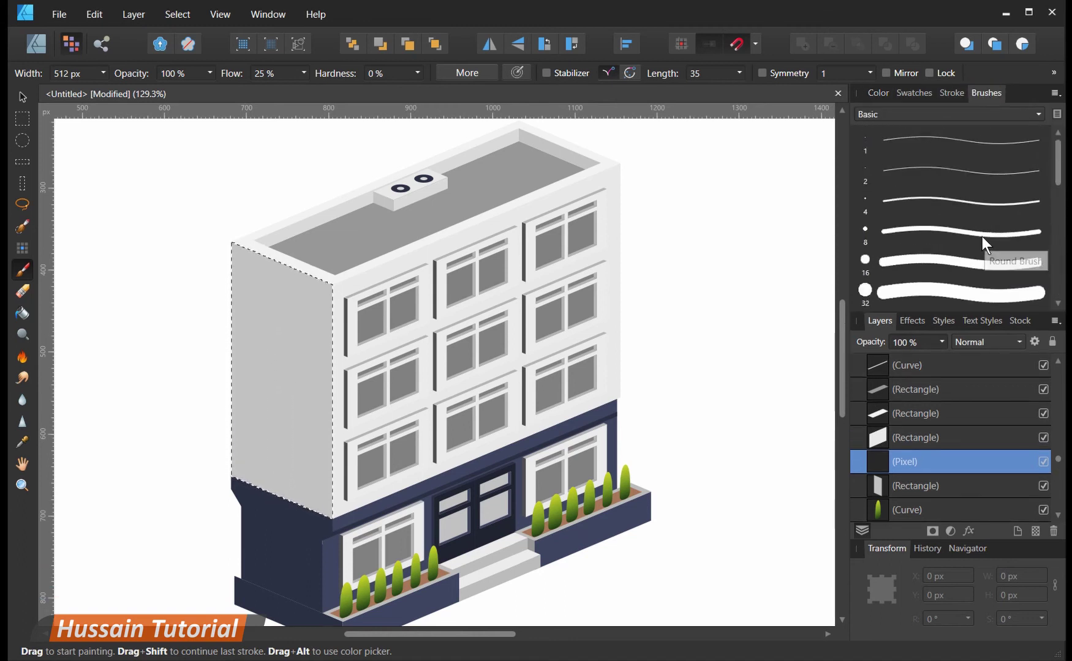
pyautogui.click(927, 115)
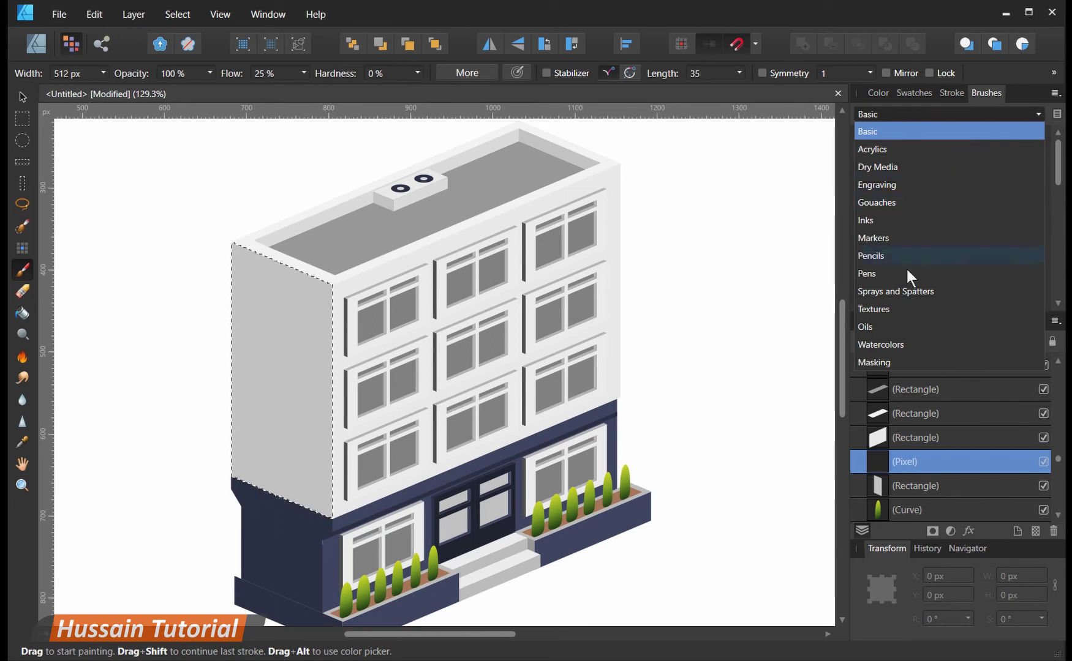
pyautogui.click(887, 310)
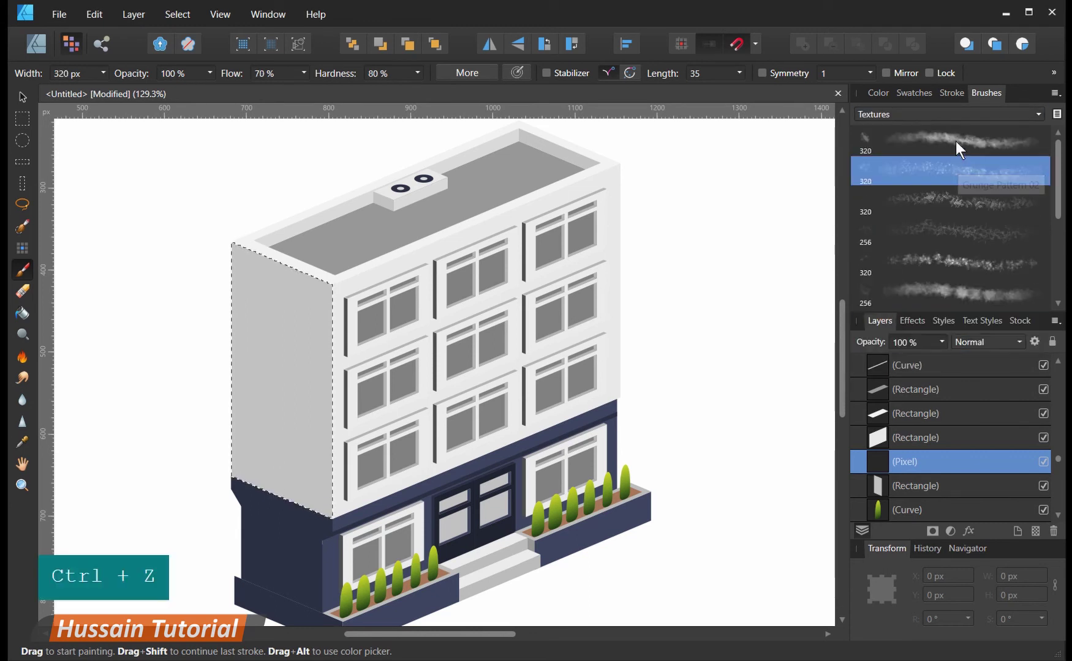
pyautogui.click(955, 141)
pyautogui.moveTo(279, 414)
pyautogui.mouseDown()
pyautogui.moveTo(279, 437)
pyautogui.moveTo(292, 443)
pyautogui.moveTo(295, 379)
pyautogui.mouseUp()
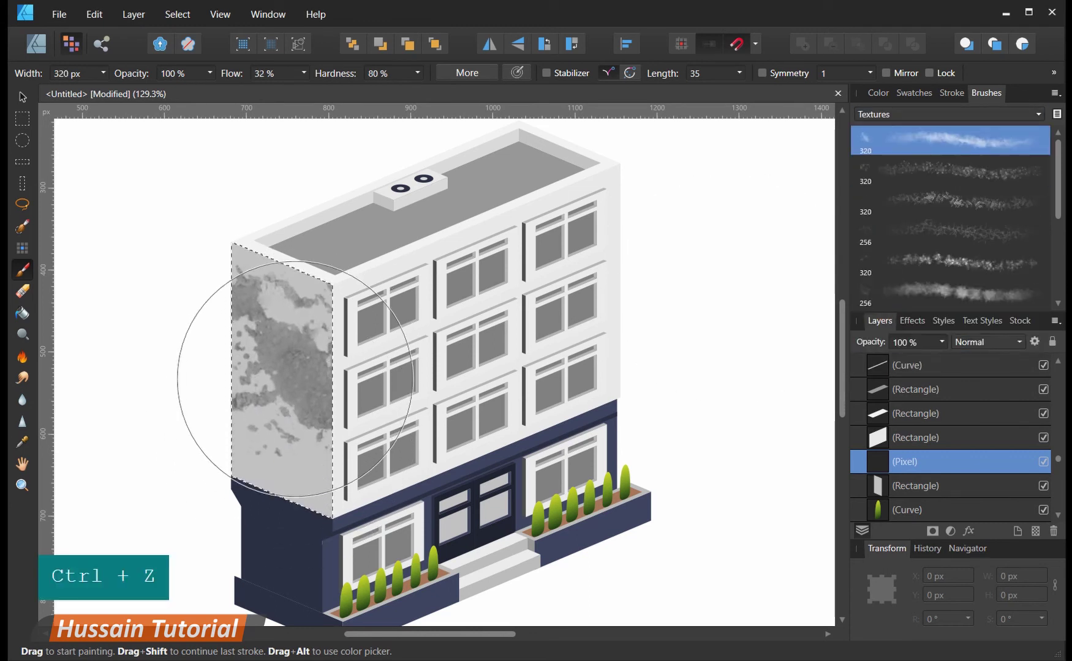
# - Resize the texture brush to 226.7 px and paint dark grunge patches along the side wall's lower edge
pyautogui.press('[')
pyautogui.press('[')
pyautogui.press('[')
pyautogui.press('[')
pyautogui.press('[')
pyautogui.press('[')
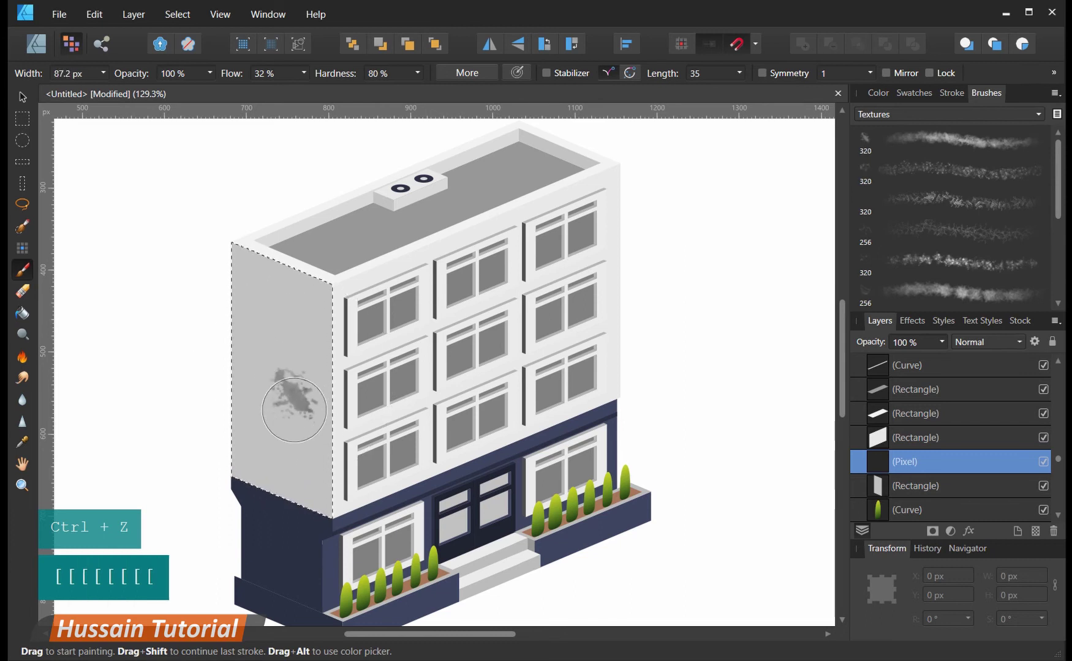
pyautogui.press(']')
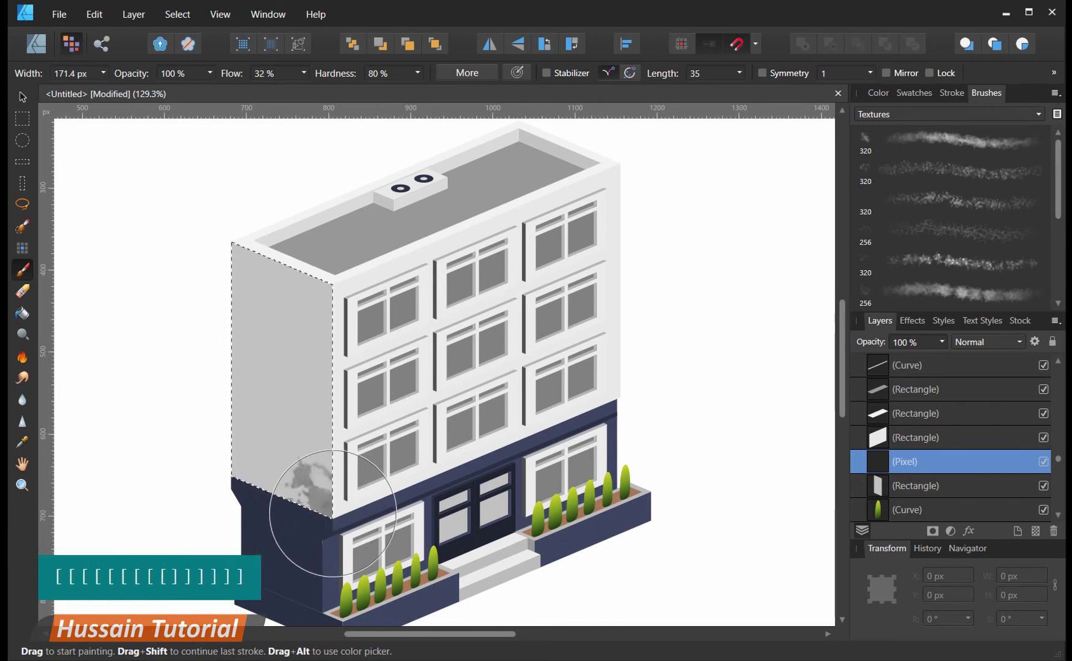
pyautogui.press(']')
pyautogui.press(']')
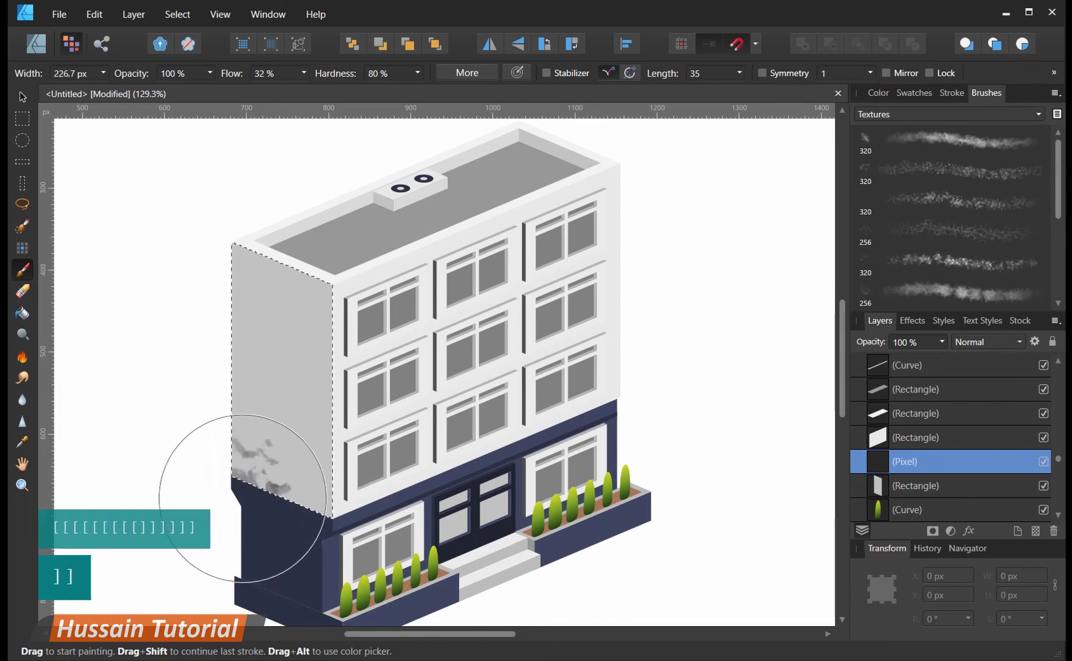
pyautogui.moveTo(251, 507); pyautogui.dragTo(361, 546)
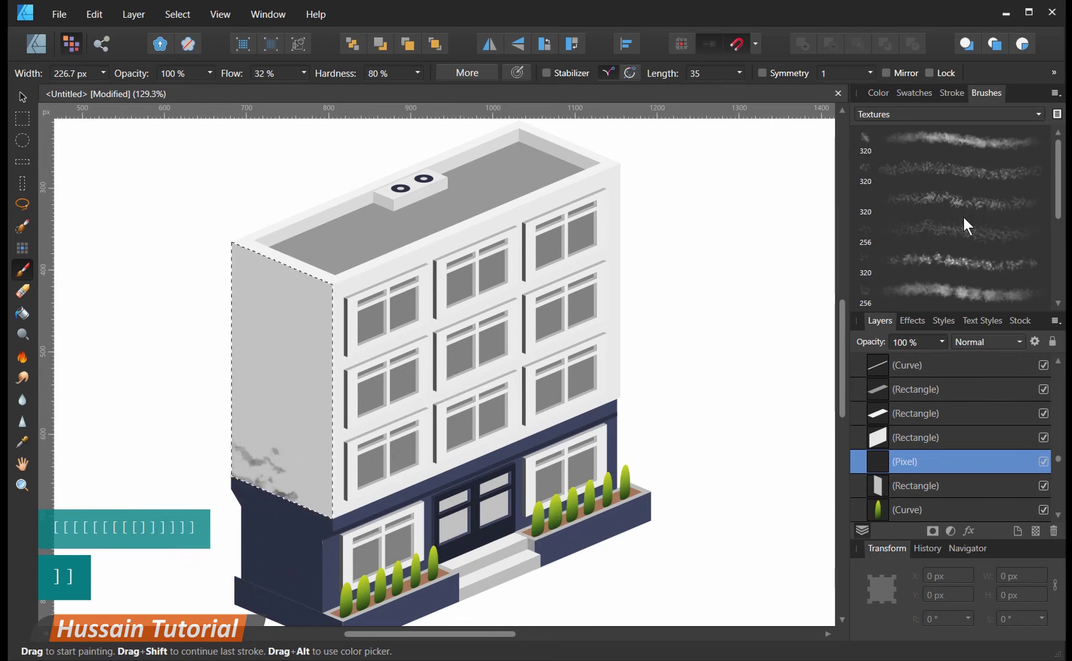
# - Choose the soft 256 px round brush with 0% hardness from the Basic category
pyautogui.click(943, 111)
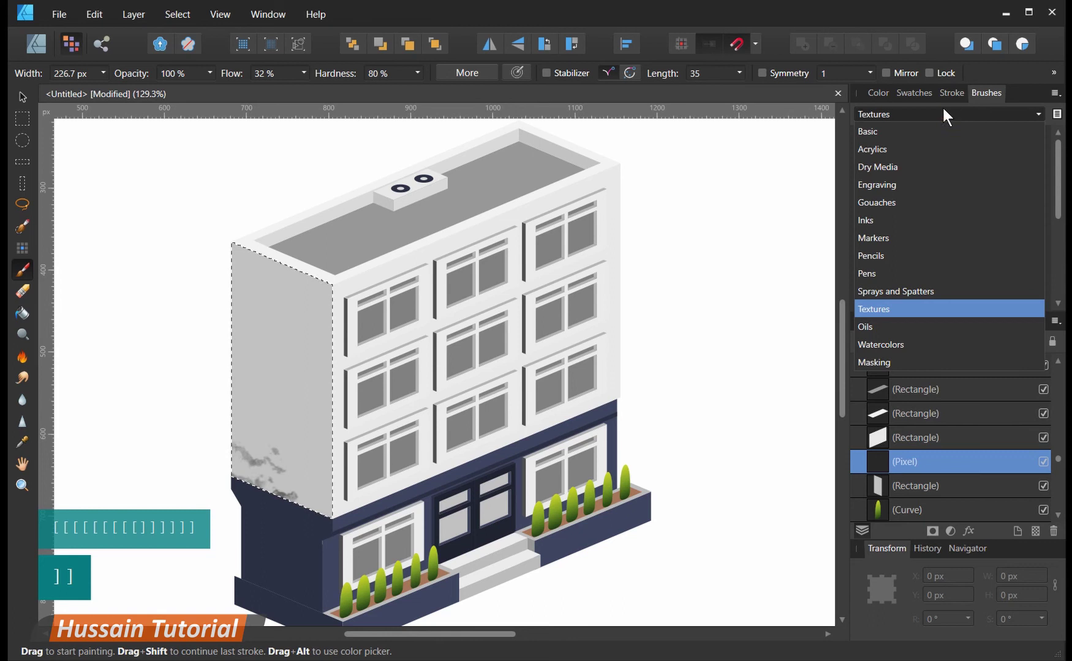
pyautogui.click(897, 133)
pyautogui.scroll(-4, 967, 254)
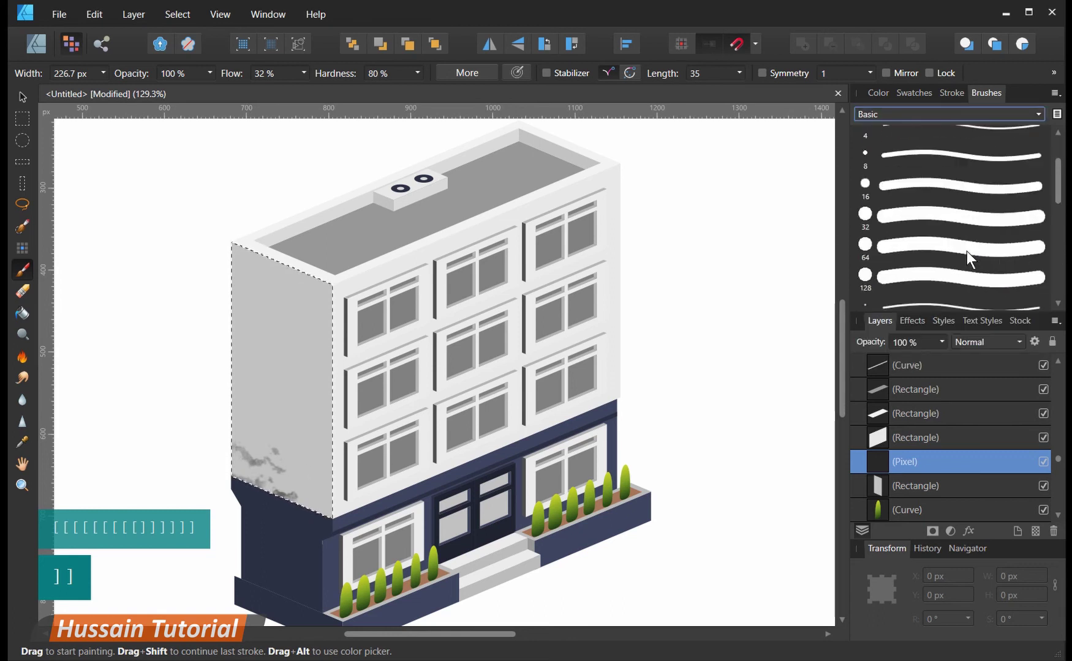
pyautogui.scroll(-5, 991, 265)
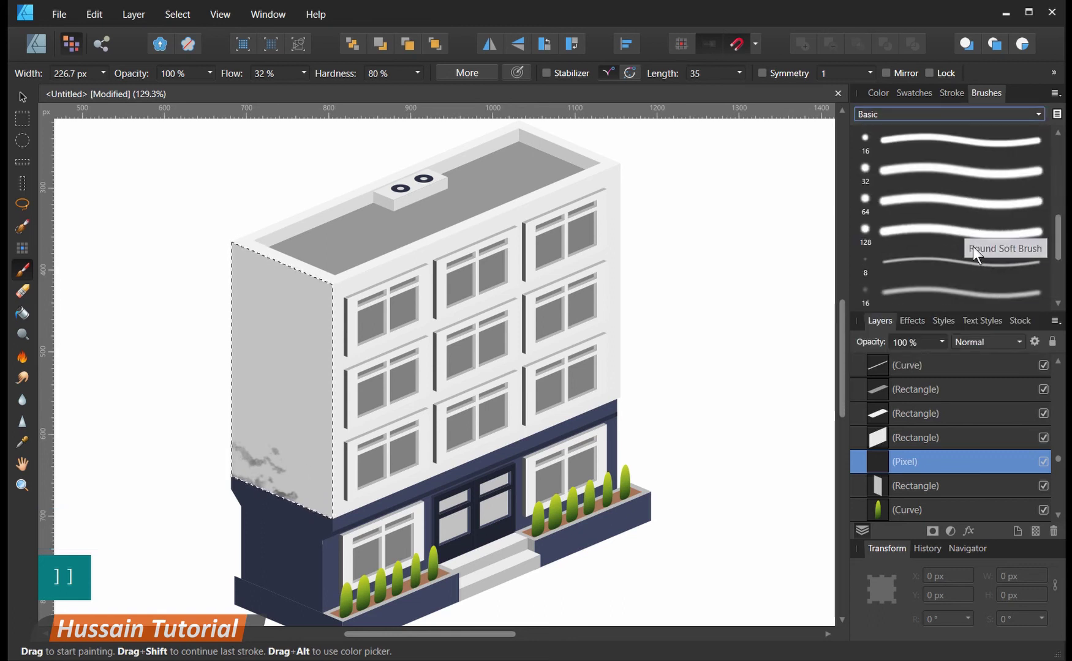
pyautogui.scroll(-2, 997, 271)
pyautogui.click(988, 268)
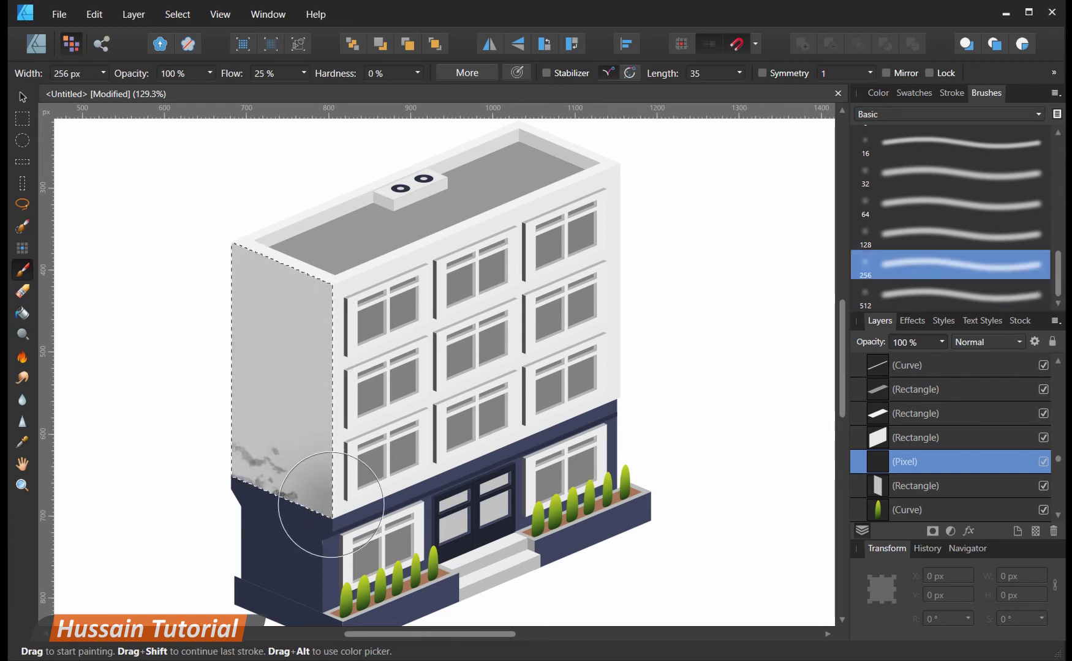
# - Enlarge the soft brush to 592.1 px and paint gradual dark shading over the side wall, strongest toward its outer edge
pyautogui.press(']')
pyautogui.press(']')
pyautogui.press(']')
pyautogui.press(']')
pyautogui.press(']')
pyautogui.press(']')
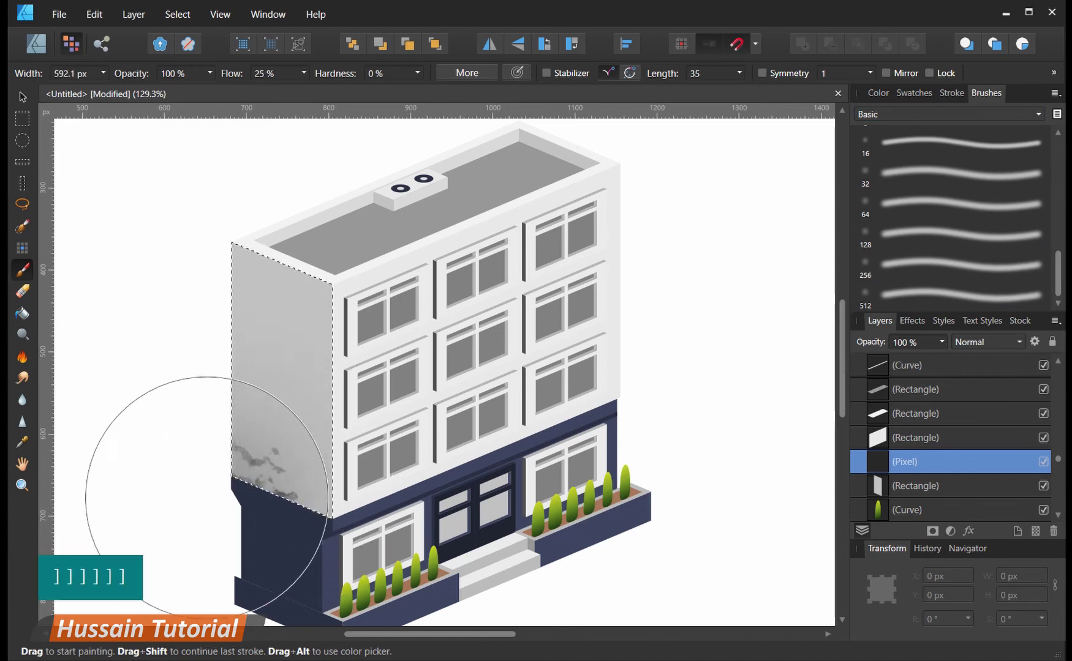
pyautogui.moveTo(197, 441)
pyautogui.mouseDown()
pyautogui.moveTo(63, 523)
pyautogui.moveTo(333, 488)
pyautogui.moveTo(306, 581)
pyautogui.mouseUp()
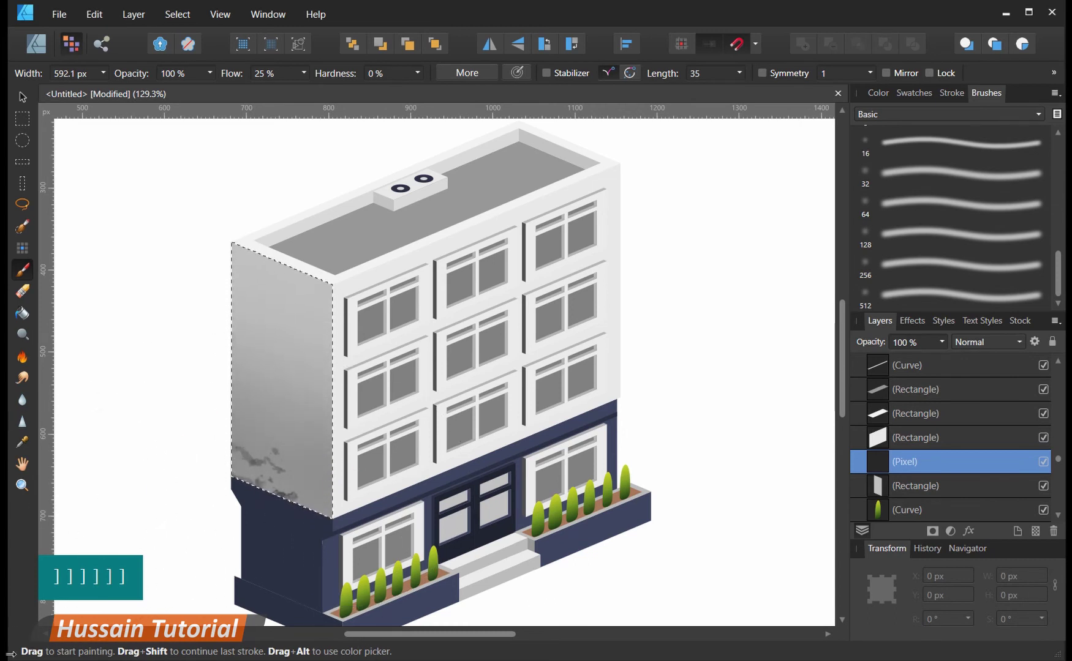
pyautogui.moveTo(62, 466)
pyautogui.mouseDown()
pyautogui.moveTo(214, 281)
pyautogui.moveTo(77, 515)
pyautogui.moveTo(92, 459)
pyautogui.moveTo(66, 379)
pyautogui.mouseUp()
pyautogui.moveTo(447, 325)
pyautogui.mouseDown()
pyautogui.moveTo(414, 406)
pyautogui.moveTo(386, 335)
pyautogui.mouseUp()
pyautogui.scroll(-3, 461, 399)
pyautogui.scroll(3, 435, 490)
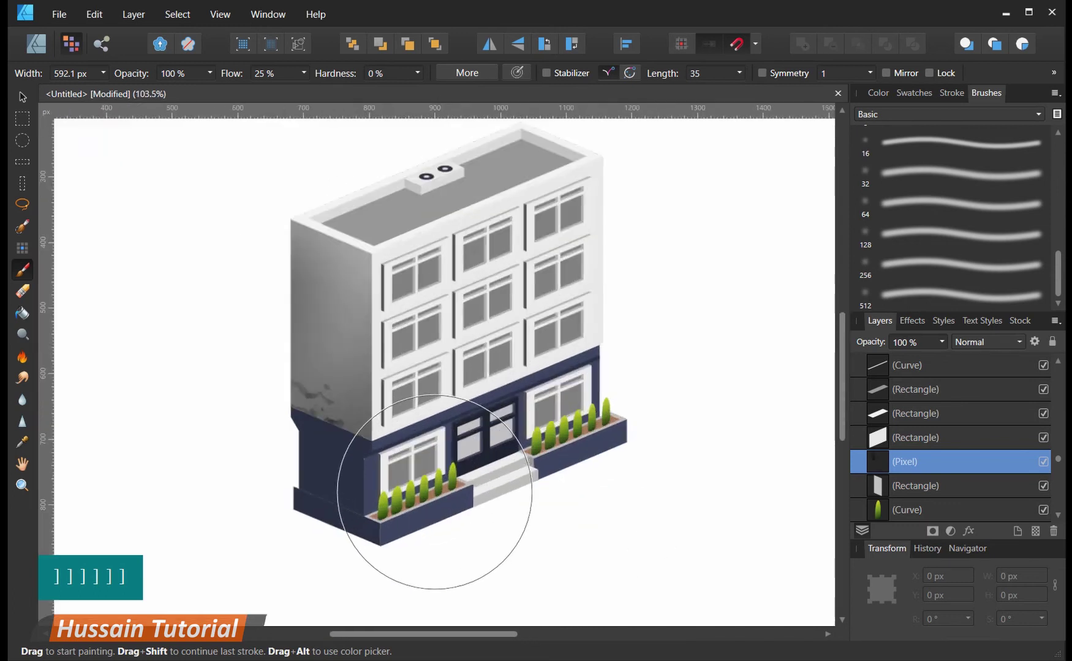
# - Step back through the last few changes and set the pixel layer's blend mode to Multiply
pyautogui.hotkey('ctrl', 'alt', 'z')
pyautogui.hotkey('ctrl', 'alt', 'z')
pyautogui.hotkey('ctrl', 'alt', 'z')
pyautogui.hotkey('ctrl', 'alt', 'z')
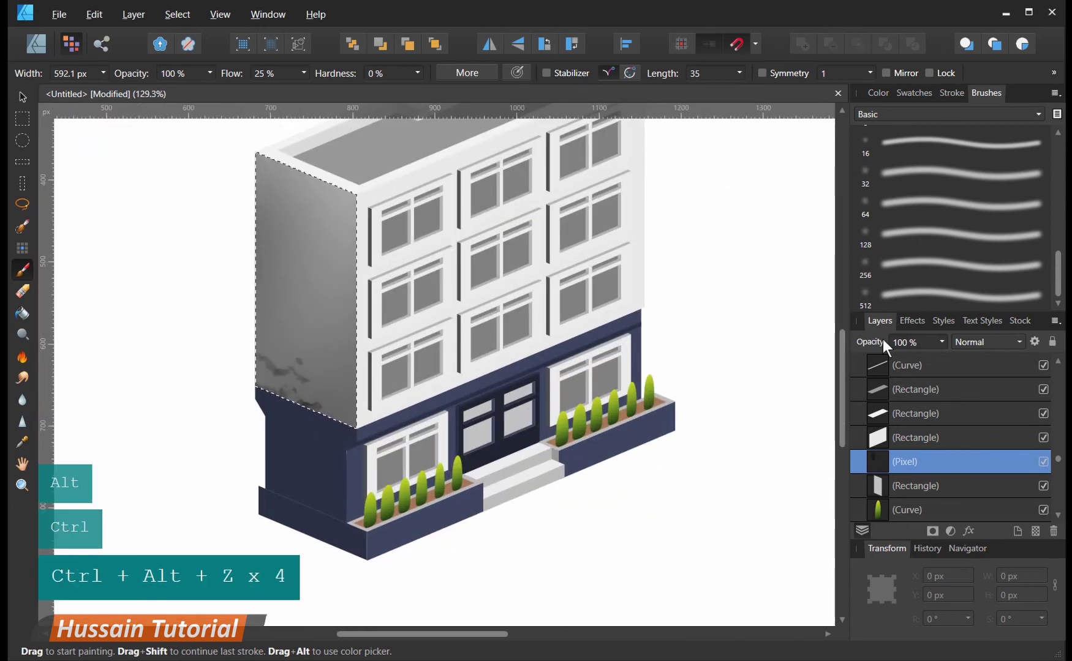
pyautogui.click(979, 338)
pyautogui.click(970, 399)
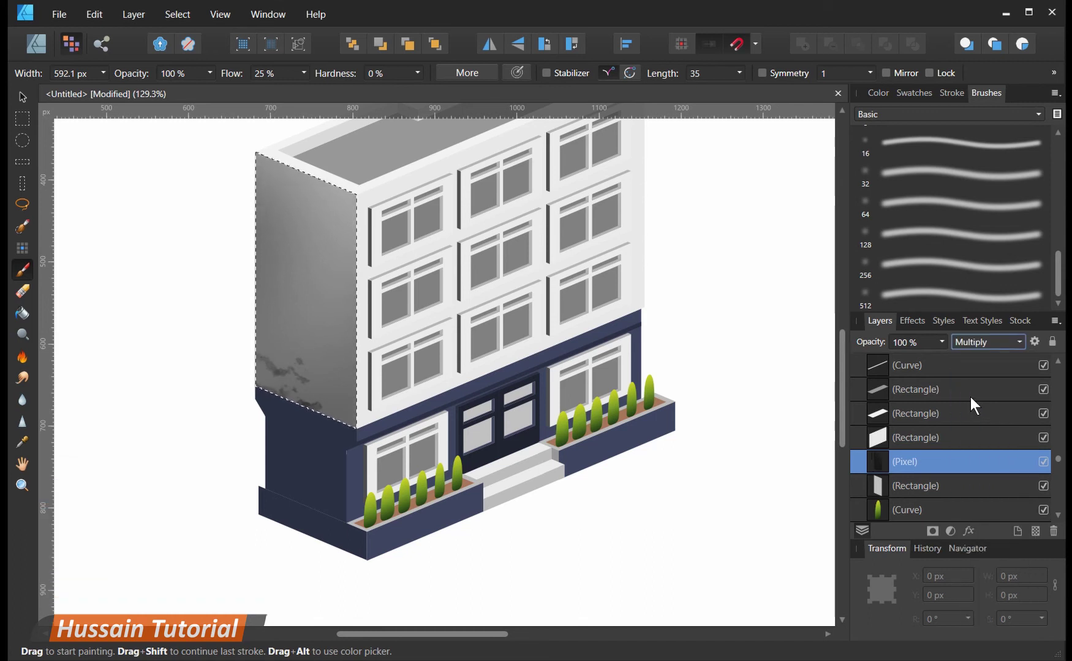
# - Lower the opacity of the Multiply pixel layer that shades the side wall
pyautogui.click(941, 340)
pyautogui.moveTo(945, 351); pyautogui.dragTo(909, 355)
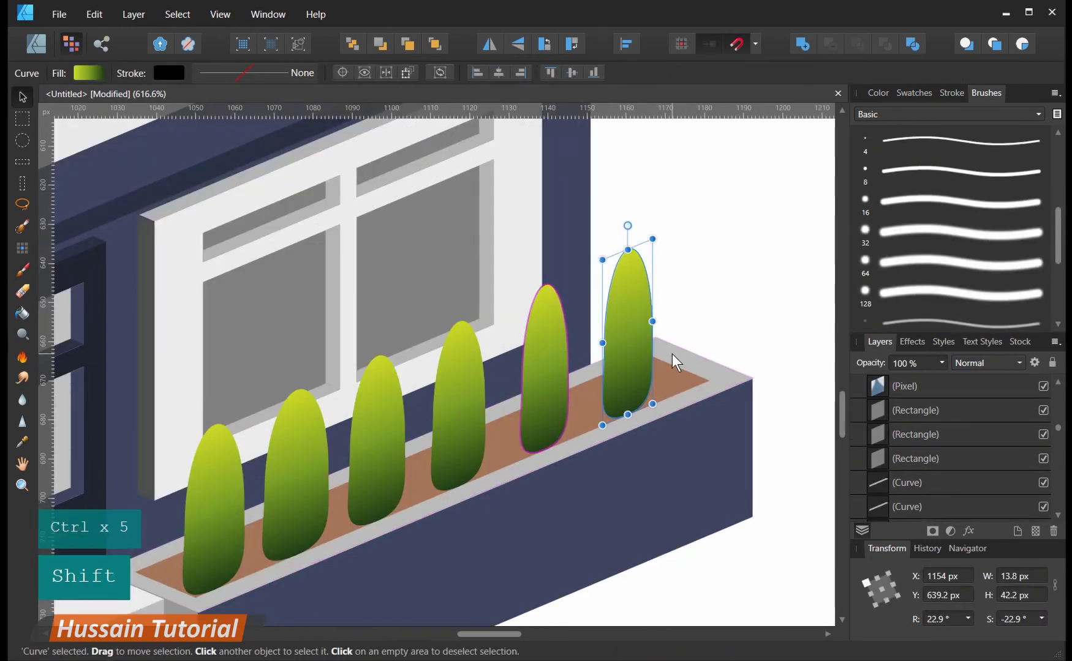
# - Select all six plants in the planter beside the entrance steps and merge them into one shape with Add
pyautogui.keyDown('shift'); pyautogui.click(539, 358); pyautogui.keyUp('shift')
pyautogui.keyDown('shift'); pyautogui.click(460, 391); pyautogui.keyUp('shift')
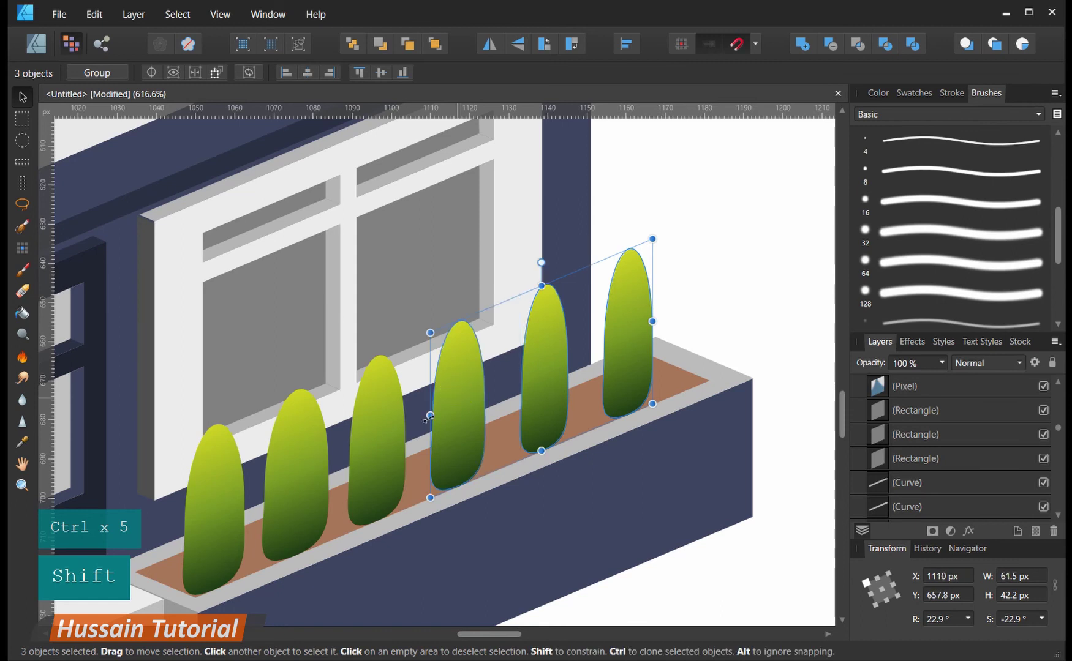
pyautogui.keyDown('shift'); pyautogui.click(362, 442); pyautogui.keyUp('shift')
pyautogui.keyDown('shift'); pyautogui.click(297, 471); pyautogui.keyUp('shift')
pyautogui.keyDown('shift'); pyautogui.click(207, 508); pyautogui.keyUp('shift')
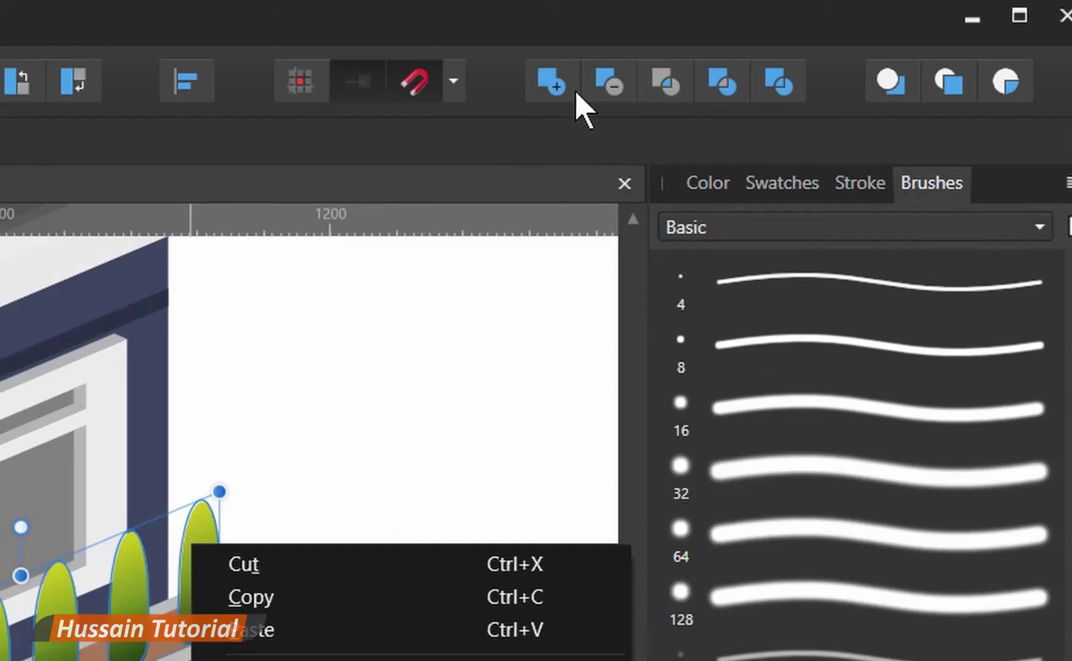
pyautogui.click(807, 47)
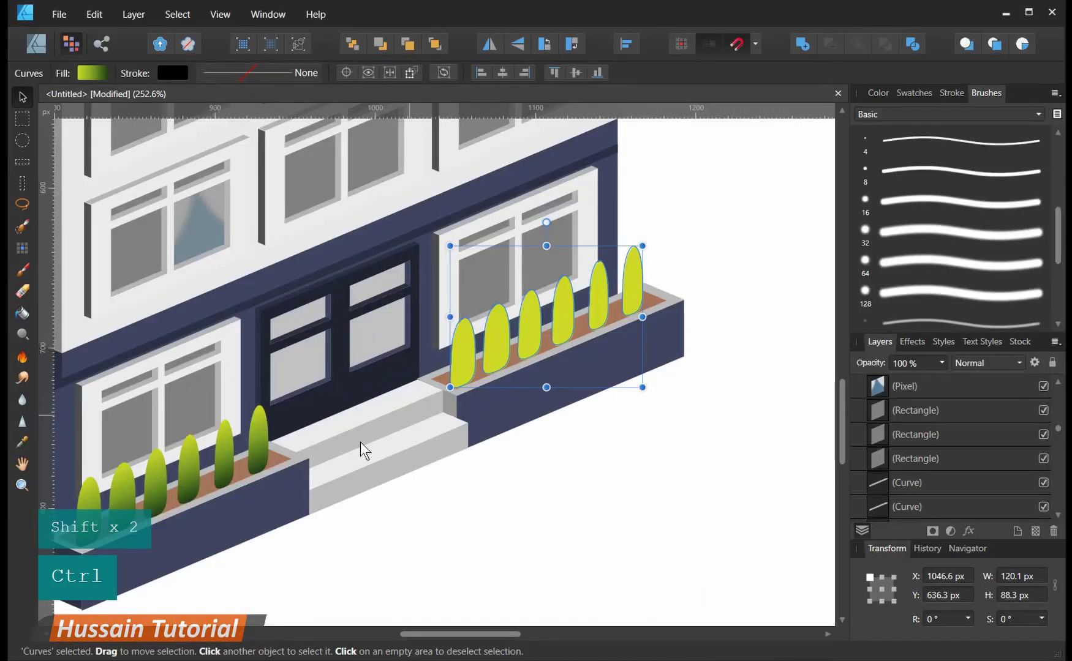
# - Fill the merged plants with the mid green sampled from a plant in the other planter
pyautogui.press('i')
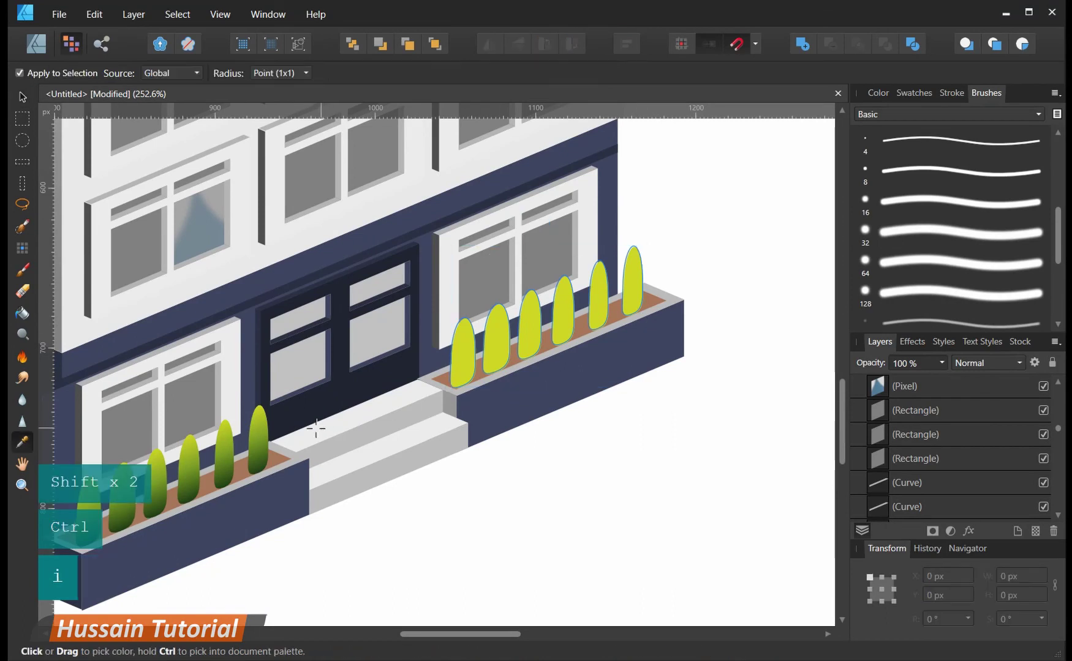
pyautogui.click(256, 442)
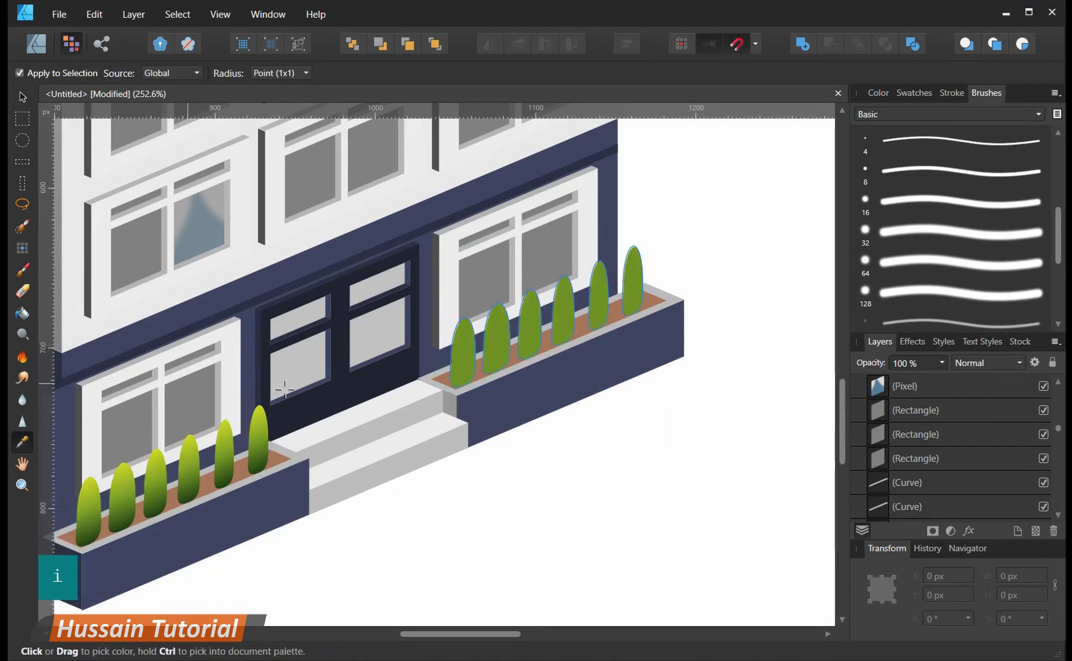
pyautogui.moveTo(294, 398); pyautogui.dragTo(338, 373)
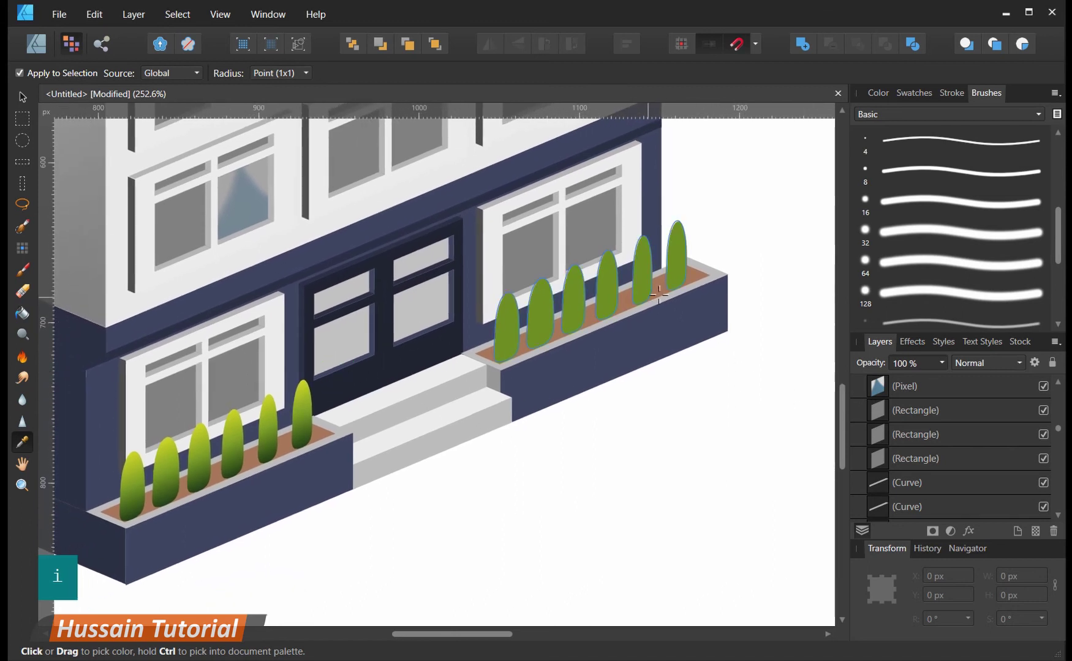
# - Add a pixel layer directly above the merged plants and load the plants' outline as a pixel selection
pyautogui.hotkey('ctrl', 'k')
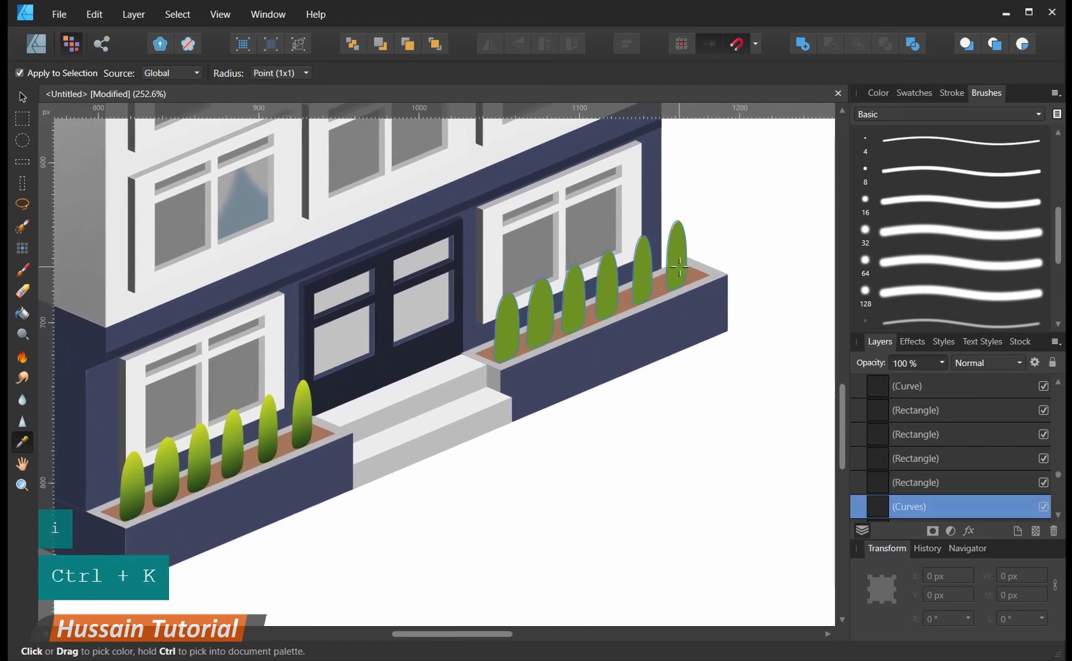
pyautogui.click(1038, 530)
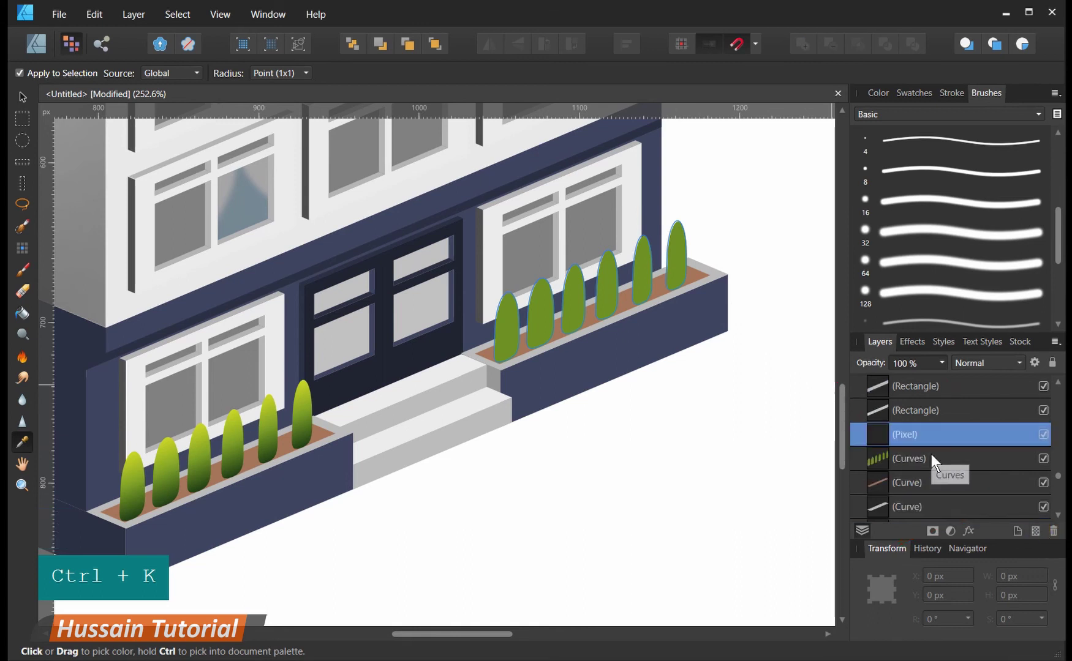
pyautogui.keyDown('ctrl'); pyautogui.click(875, 454); pyautogui.keyUp('ctrl')
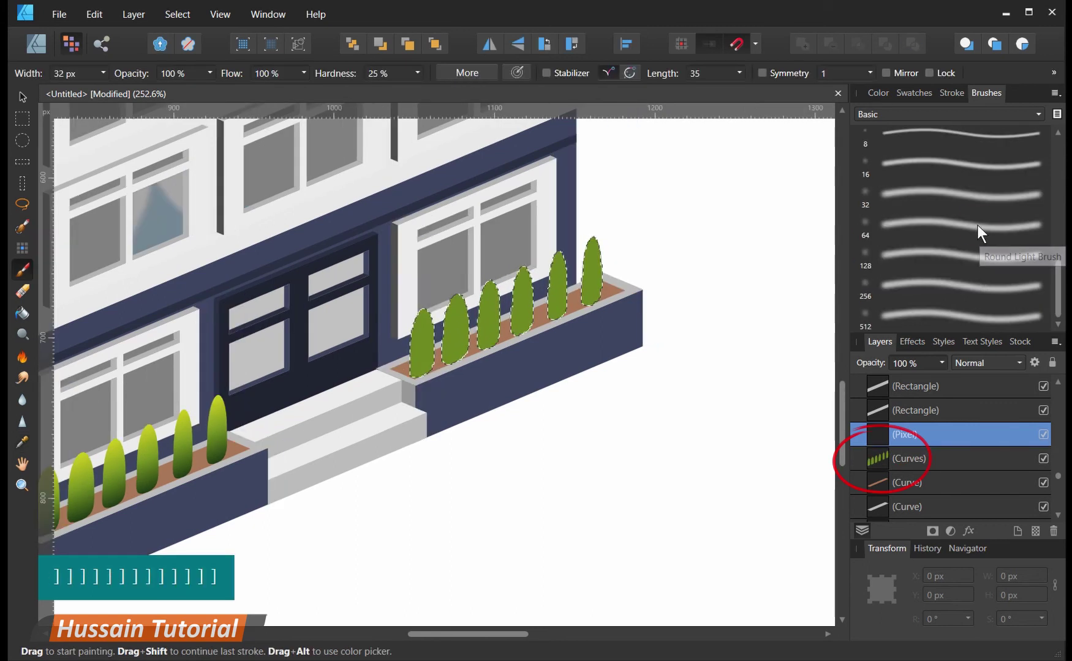
# - Choose the soft 64 px round brush, enlarge it to 195.8 px and paint dark green shading along the plants' lower parts
pyautogui.click(978, 224)
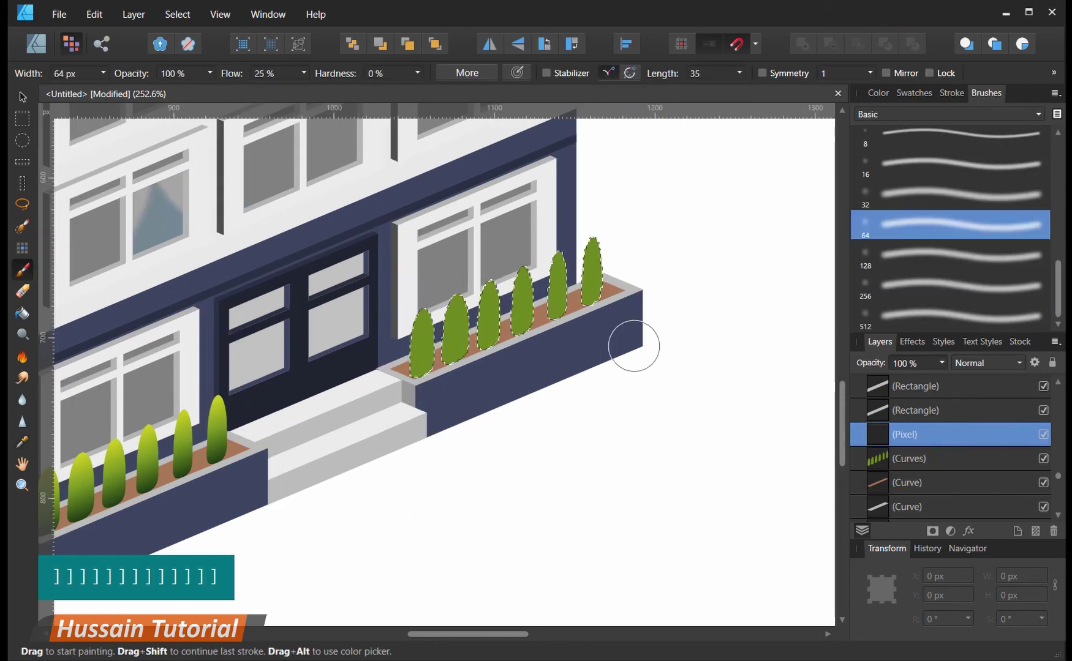
pyautogui.press(']')
pyautogui.press(']')
pyautogui.press(']')
pyautogui.press(']')
pyautogui.press(']')
pyautogui.press(']')
pyautogui.press(']')
pyautogui.press(']')
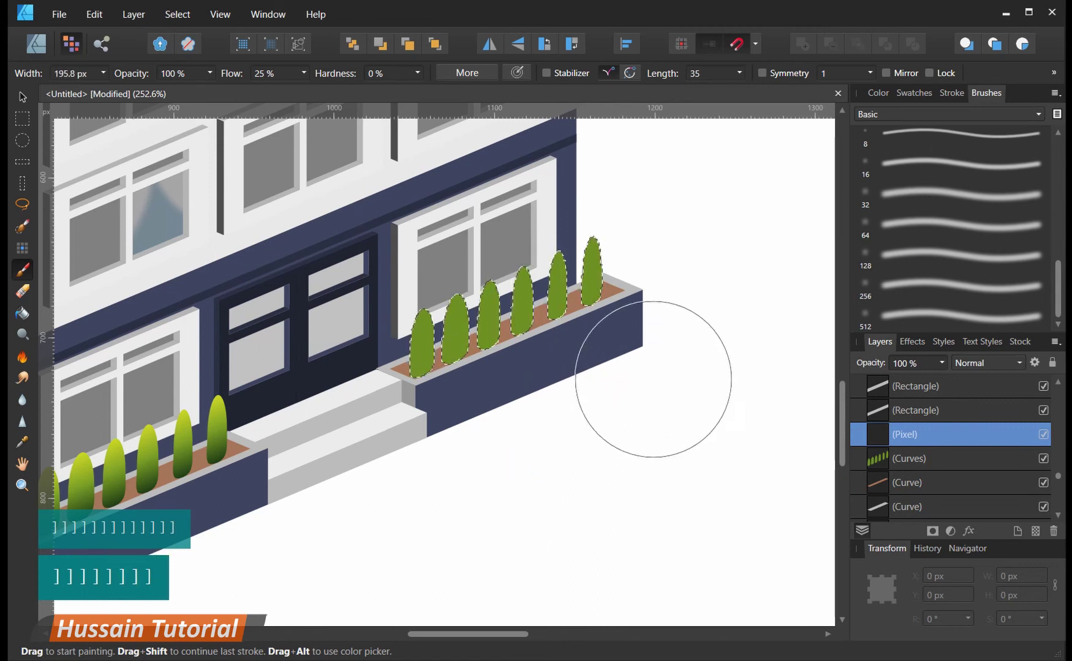
pyautogui.moveTo(277, 554)
pyautogui.mouseDown()
pyautogui.moveTo(209, 528)
pyautogui.moveTo(638, 349)
pyautogui.moveTo(368, 486)
pyautogui.moveTo(306, 484)
pyautogui.mouseUp()
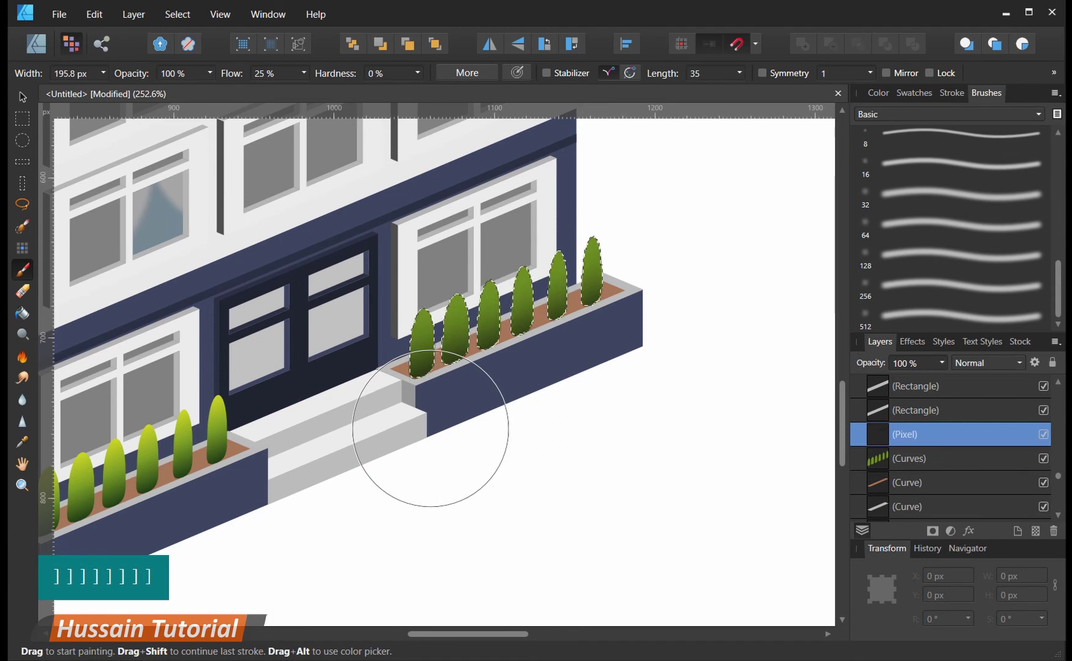
# - Paint yellow-green highlights on the plants' tops with the soft brush at 141.4 px, then reduce it to 114.9 px
pyautogui.press('[')
pyautogui.press('[')
pyautogui.click(925, 95)
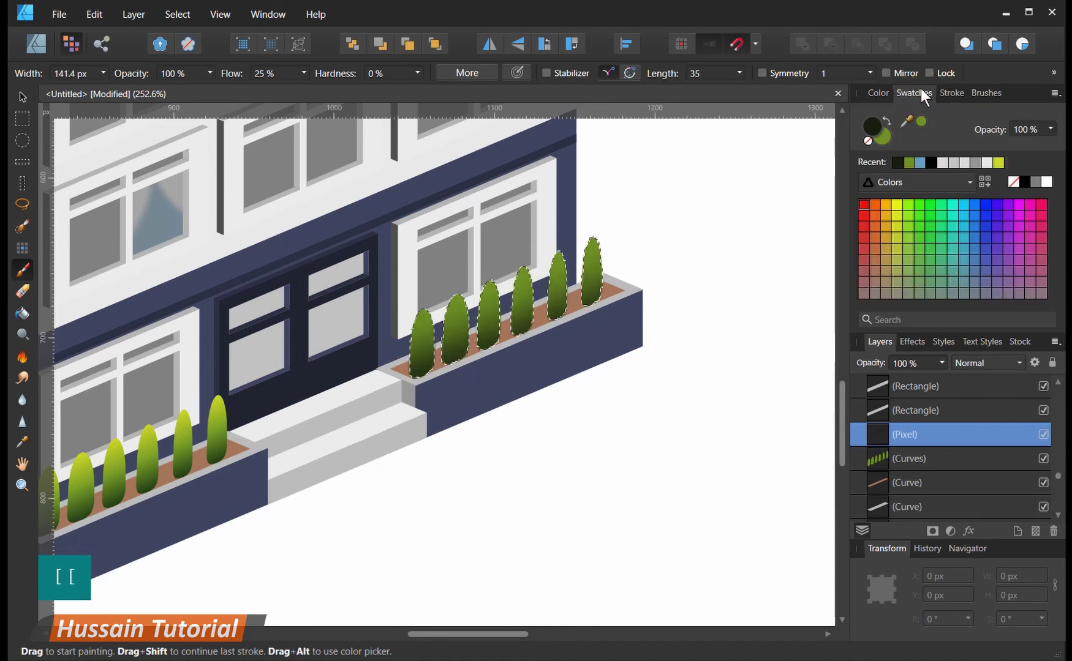
pyautogui.click(999, 163)
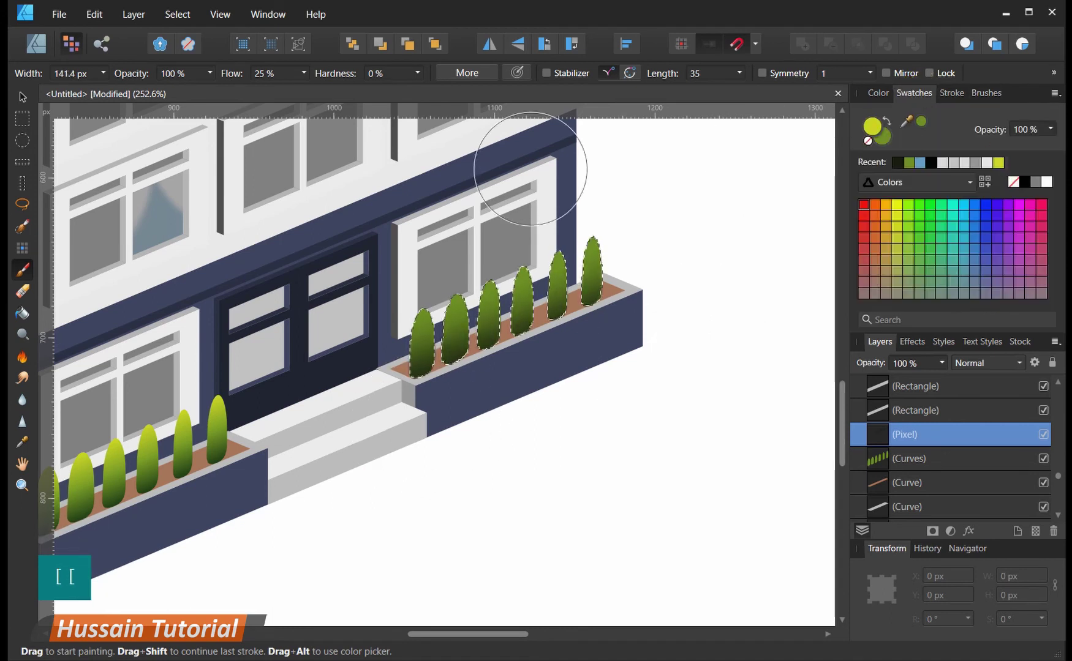
pyautogui.moveTo(640, 169); pyautogui.dragTo(216, 285)
pyautogui.moveTo(596, 176); pyautogui.dragTo(338, 289)
pyautogui.press('[')
pyautogui.press('[')
pyautogui.press('[')
pyautogui.press(']')
pyautogui.press(']')
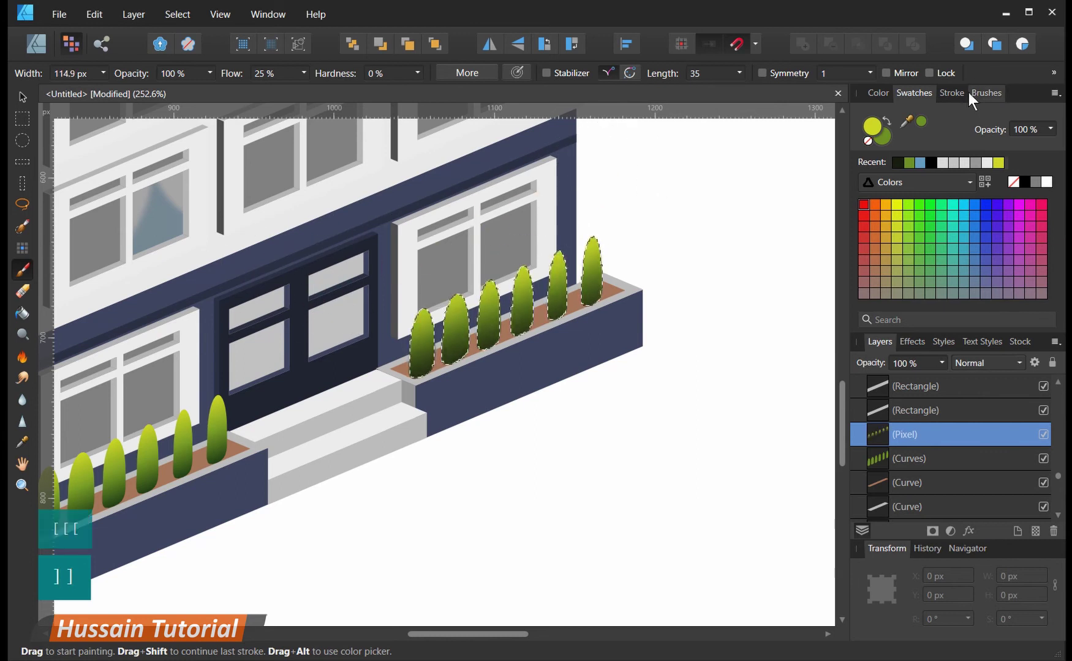
# - Switch to the Textures brush category, try its first 320 px brush on the plants, and undo the strokes
pyautogui.click(976, 93)
pyautogui.click(961, 225)
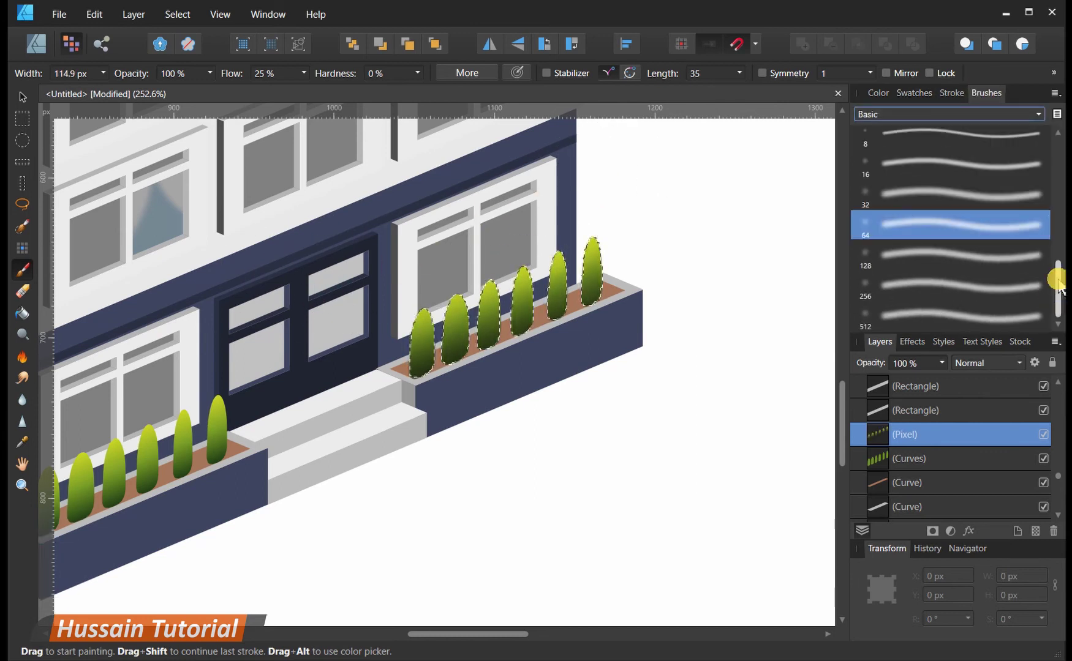
pyautogui.click(1035, 116)
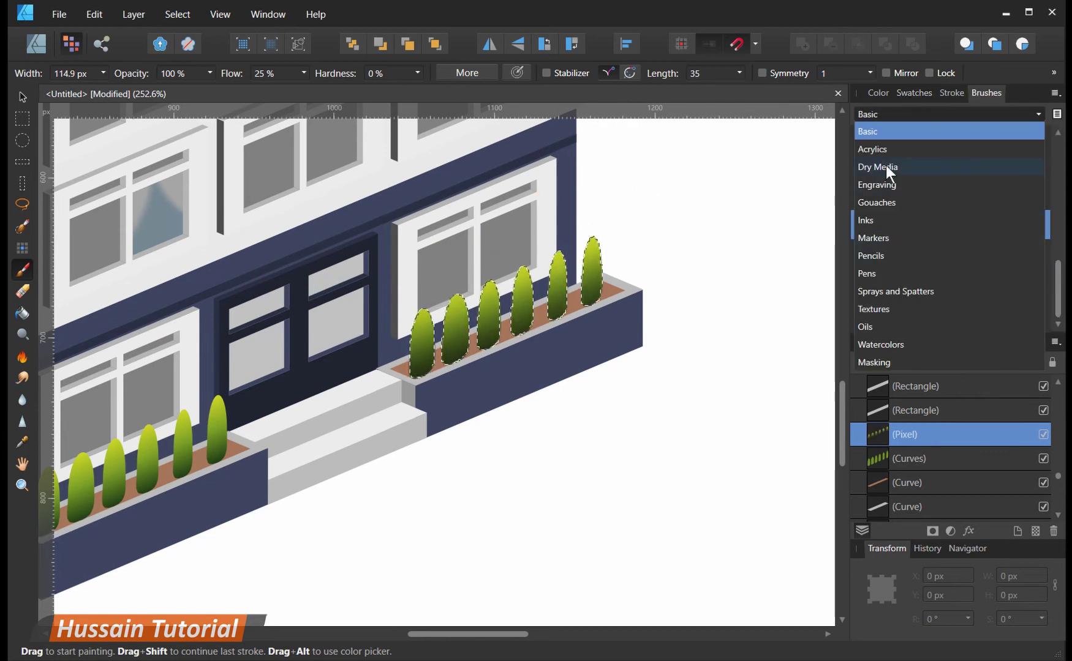
pyautogui.click(873, 309)
pyautogui.click(963, 139)
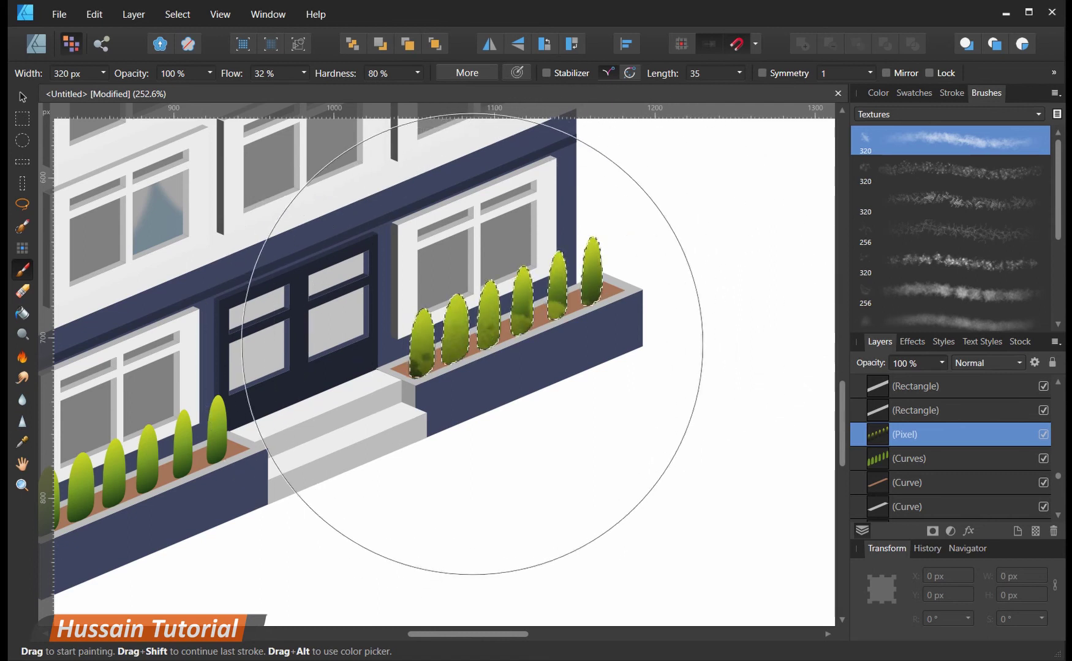
pyautogui.hotkey('ctrl', 'z')
pyautogui.hotkey('ctrl', 'z')
# - Reduce the texture brush to 87.2 px and paint mottled foliage texture over the selected plants, continuing at smaller brush sizes
pyautogui.press('[')
pyautogui.press('[')
pyautogui.press('[')
pyautogui.press('[')
pyautogui.press('[')
pyautogui.press('[')
pyautogui.press('[')
pyautogui.press('[')
pyautogui.press('[')
pyautogui.press('[')
pyautogui.press('[')
pyautogui.press('[')
pyautogui.press('[')
pyautogui.press('[')
pyautogui.press('[')
pyautogui.press('[')
pyautogui.press('[')
pyautogui.press('[')
pyautogui.press('[')
pyautogui.press('[')
pyautogui.press('[')
pyautogui.press('[')
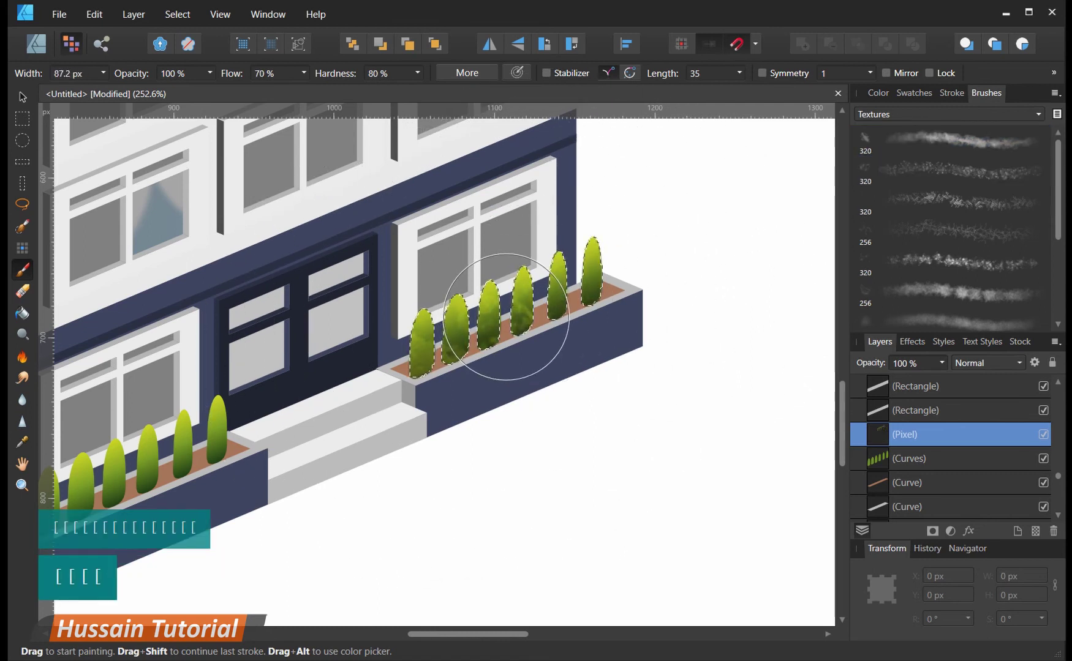
pyautogui.press('[')
pyautogui.press('[')
pyautogui.press('[')
pyautogui.press('[')
pyautogui.press('[')
pyautogui.press('[')
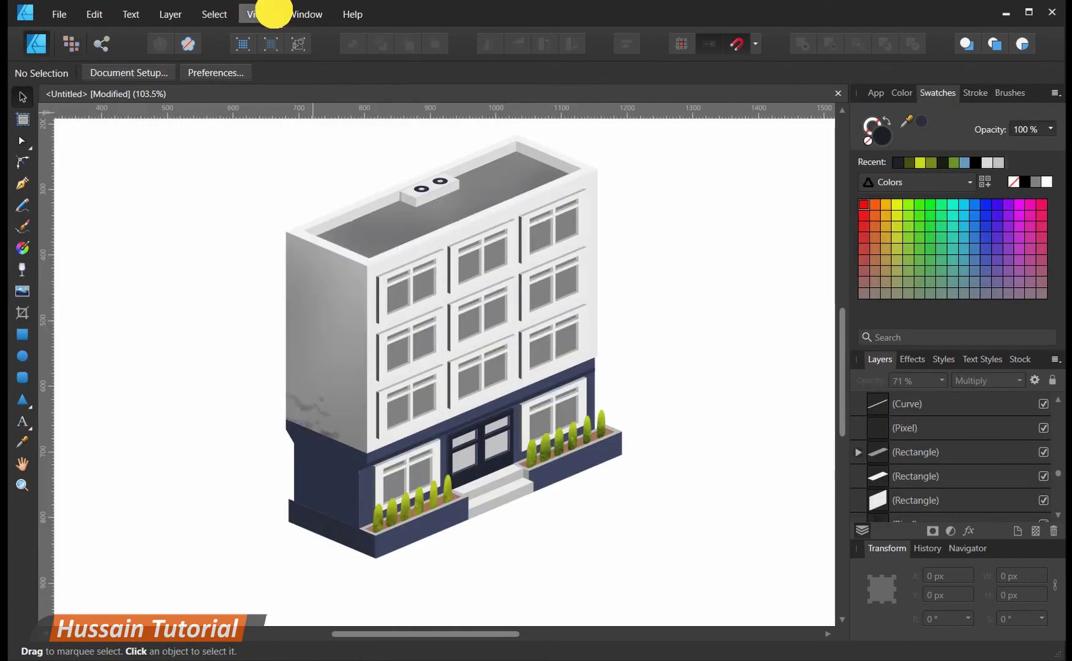
# - Show the Isometric studio panel and set the current plane to Top
pyautogui.click(259, 14)
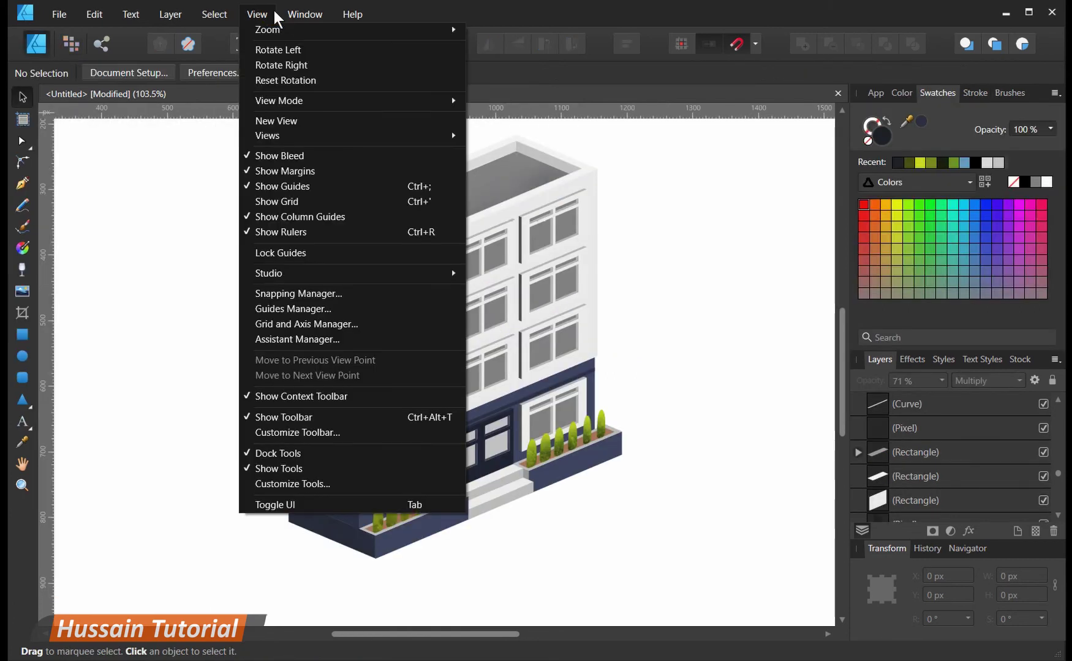
pyautogui.moveTo(283, 276)
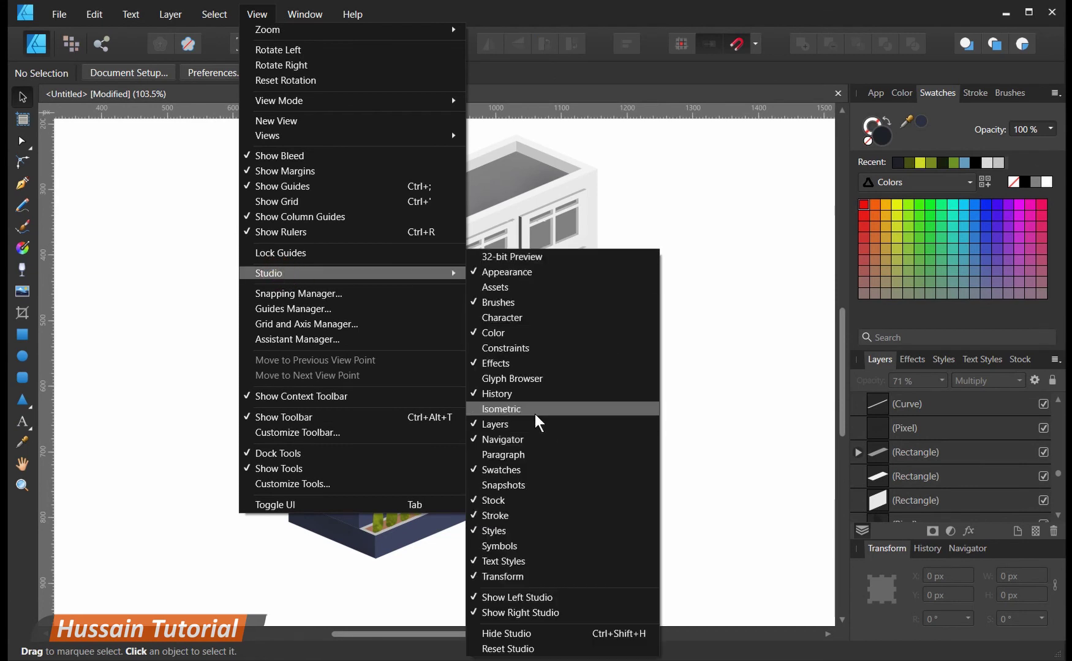
pyautogui.click(518, 413)
pyautogui.moveTo(680, 436); pyautogui.dragTo(537, 412)
pyautogui.scroll(-2, 537, 412)
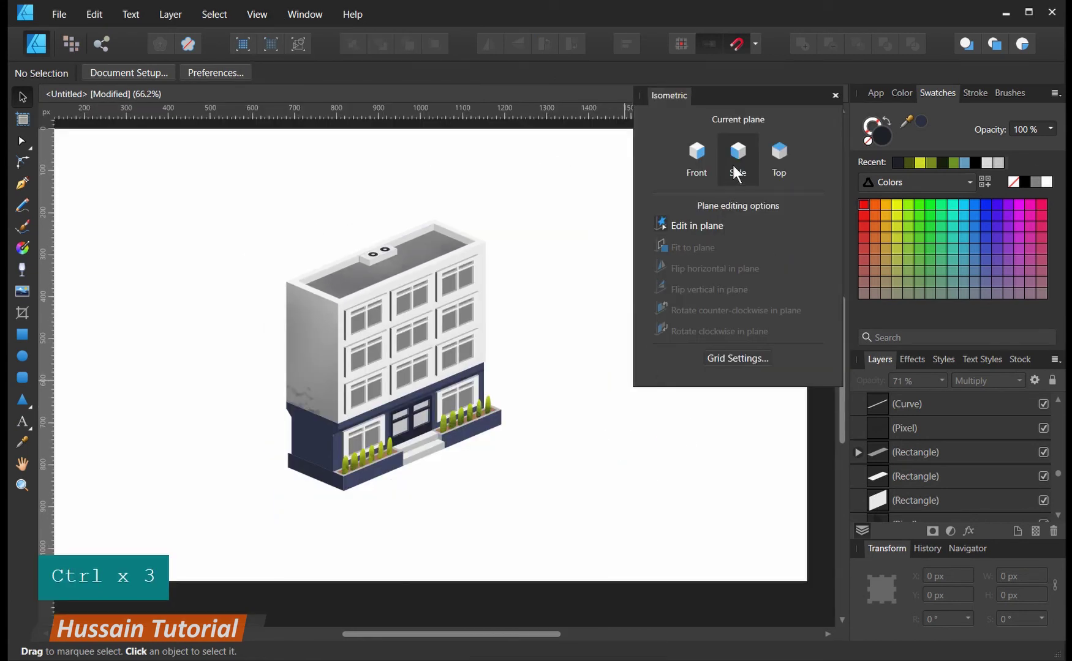
pyautogui.click(781, 147)
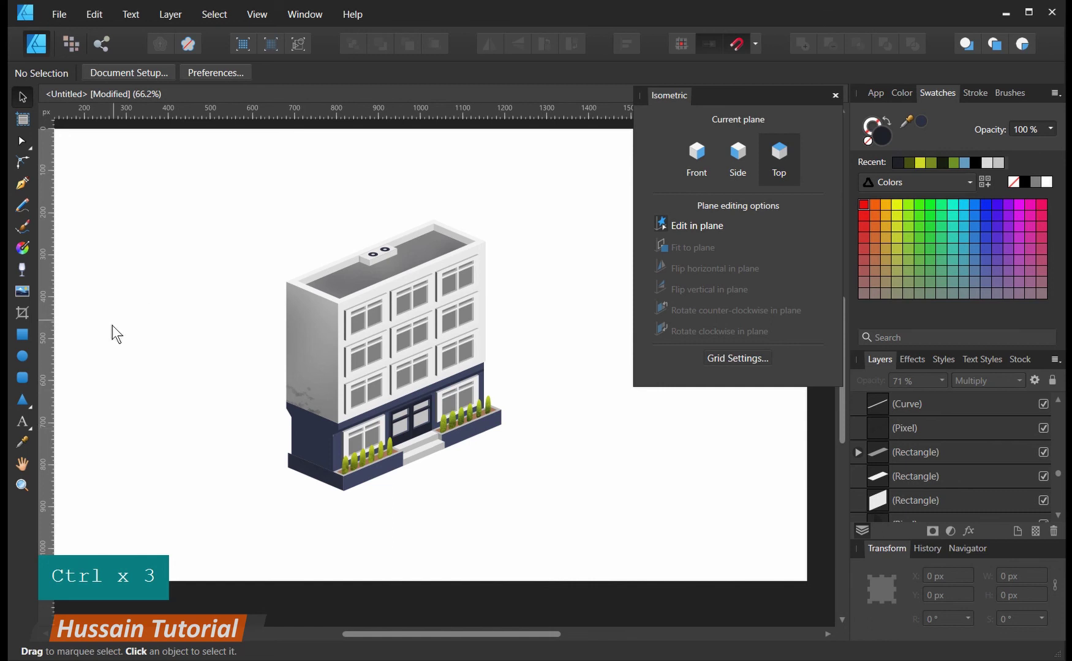
# - Draw a long dark rectangle for the road in the top plane and move it closer to the building's front
pyautogui.click(23, 337)
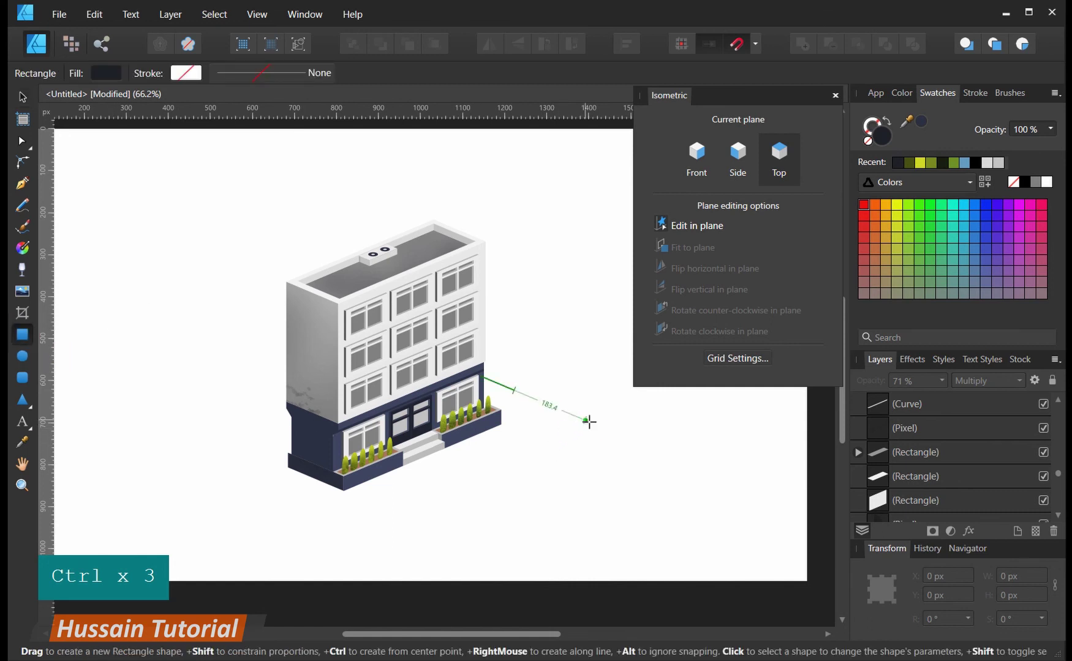
pyautogui.moveTo(606, 429)
pyautogui.mouseDown()
pyautogui.moveTo(567, 500)
pyautogui.moveTo(403, 581)
pyautogui.mouseUp()
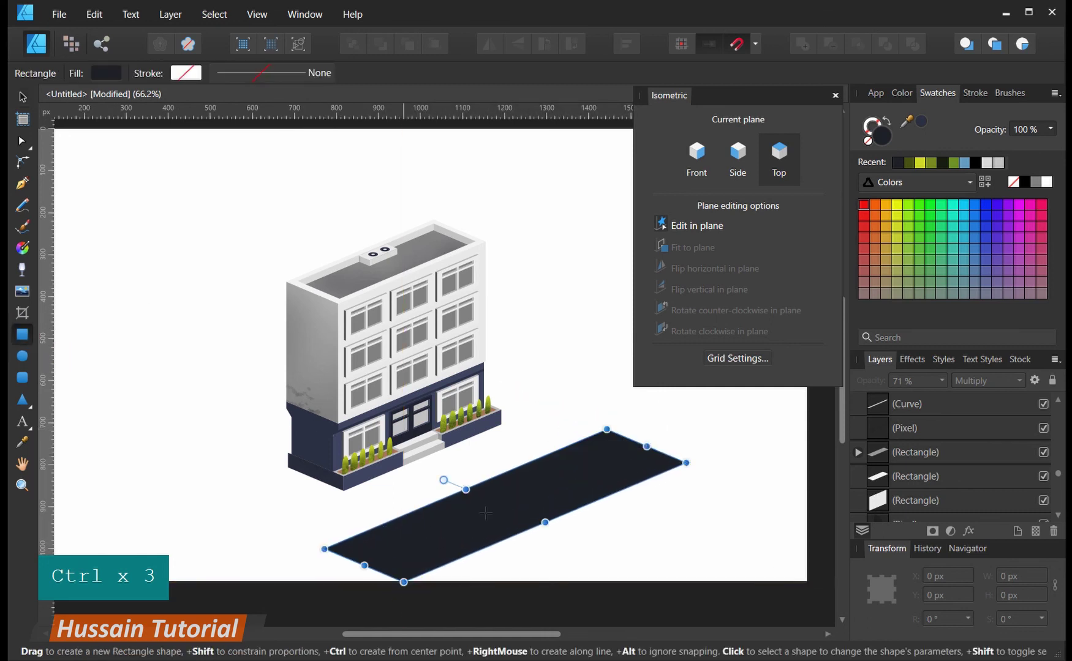
pyautogui.click(23, 96)
pyautogui.moveTo(499, 502); pyautogui.dragTo(451, 471)
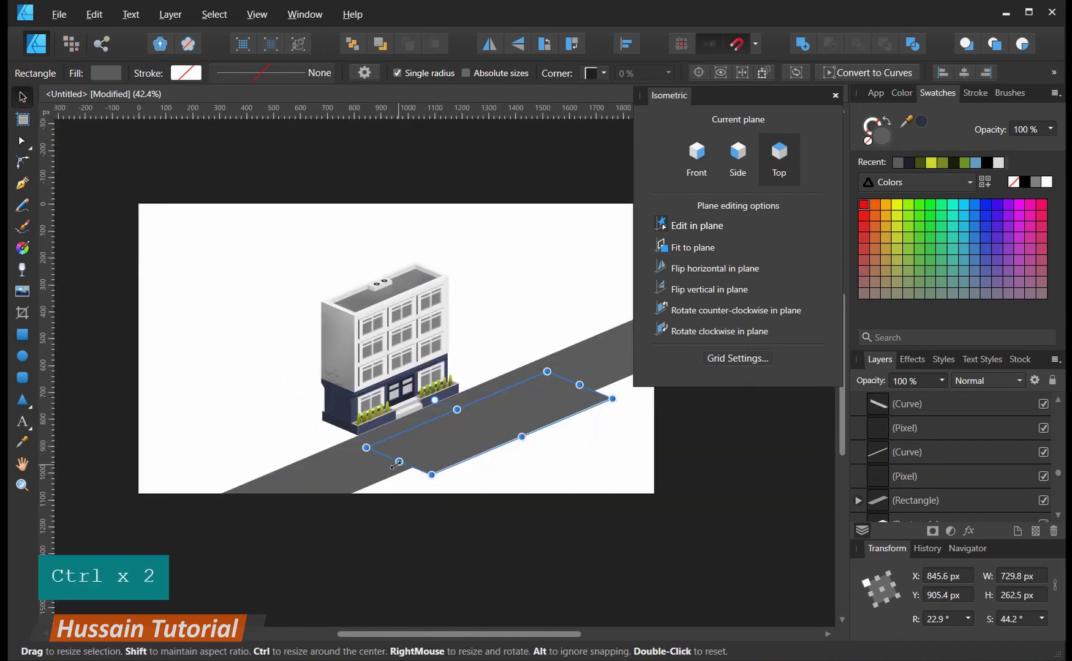
# - Move the duplicated grey road section outward from the main road for a side road
pyautogui.moveTo(442, 431); pyautogui.dragTo(644, 490)
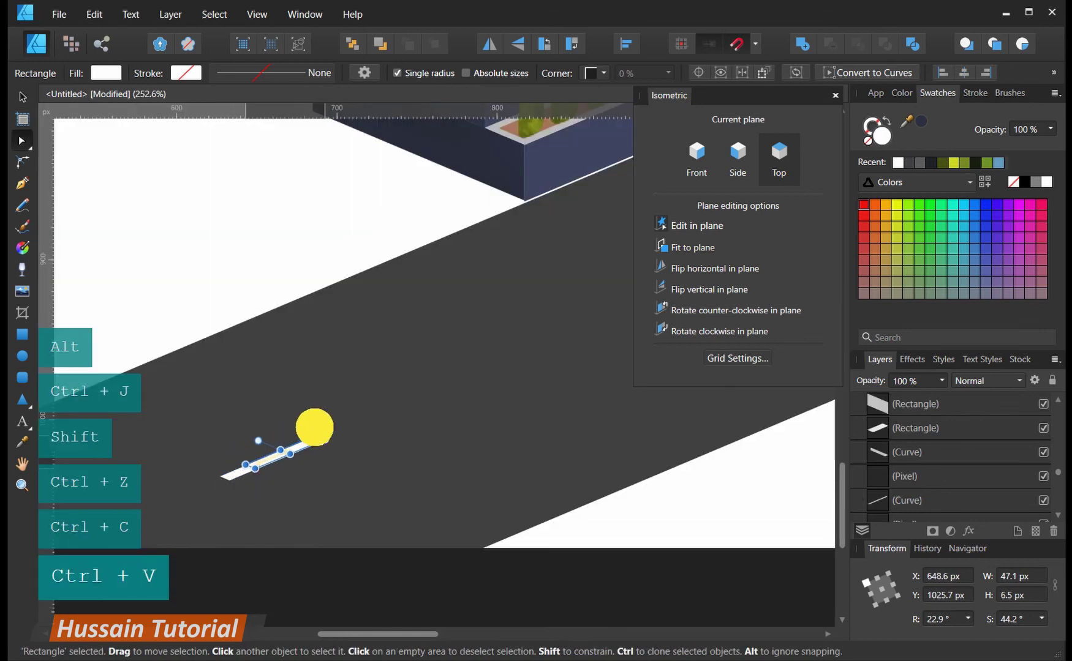
# - Move the pasted white lane dash along the road's centre to about X 764.2 px, Y 976.9 px
pyautogui.moveTo(314, 425); pyautogui.dragTo(488, 350)
pyautogui.scroll(-6, 198, 396)
pyautogui.scroll(1, 298, 375)
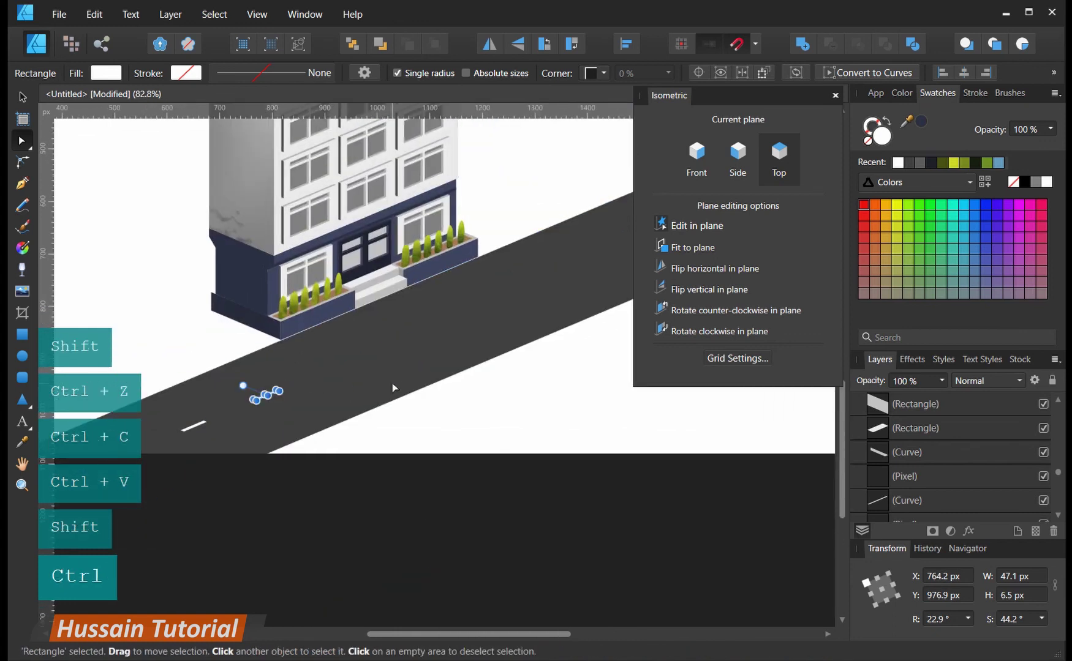
# - Duplicate the white lane dash and shift the copy along the road to about X 910.6 px, Y 915 px
pyautogui.moveTo(388, 381); pyautogui.dragTo(337, 417)
pyautogui.hotkey('ctrl', 'j')
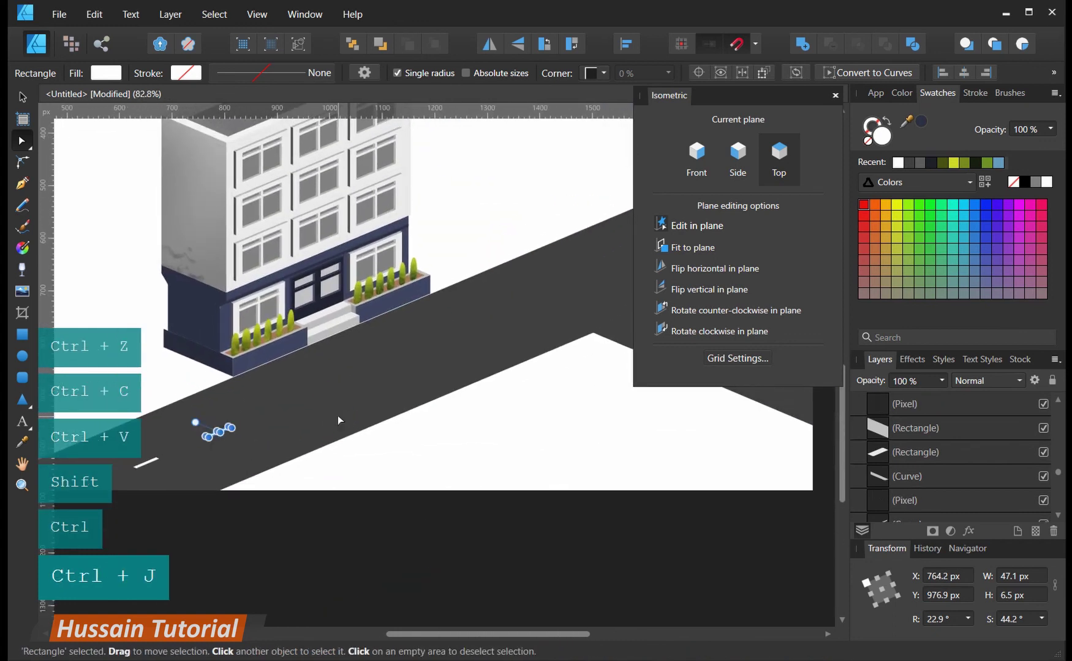
pyautogui.scroll(5, 227, 450)
pyautogui.press('ctrl')
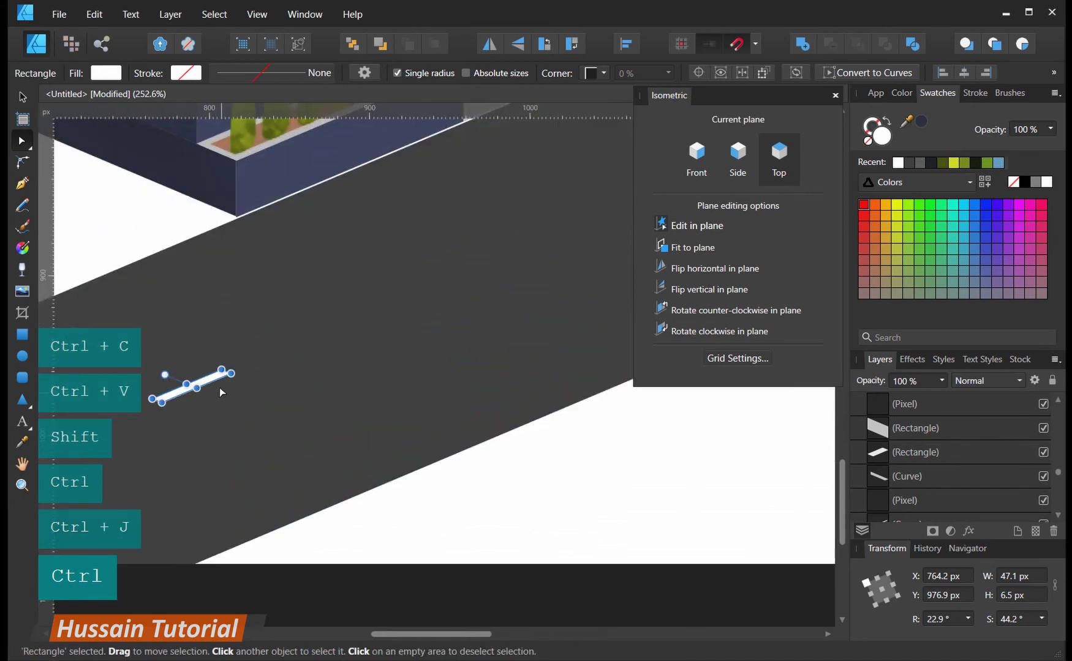
pyautogui.moveTo(211, 379); pyautogui.dragTo(446, 283)
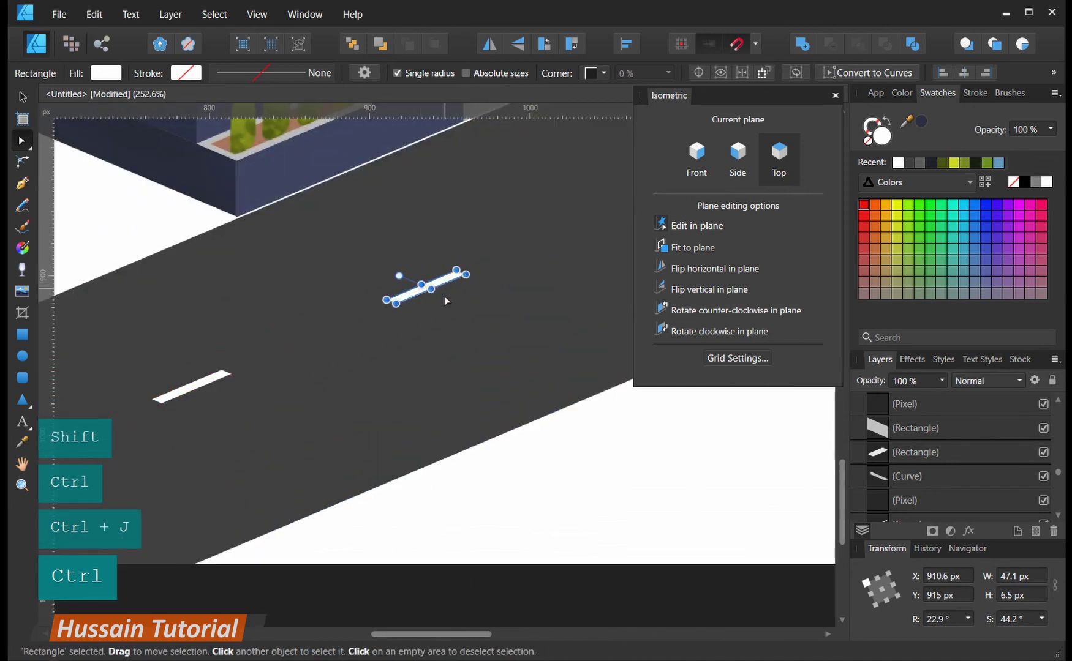
# - Repeat the offset duplication of the lane dash five more times to extend the dashed centre line along the road
pyautogui.scroll(-3, 395, 349)
pyautogui.scroll(-4, 395, 349)
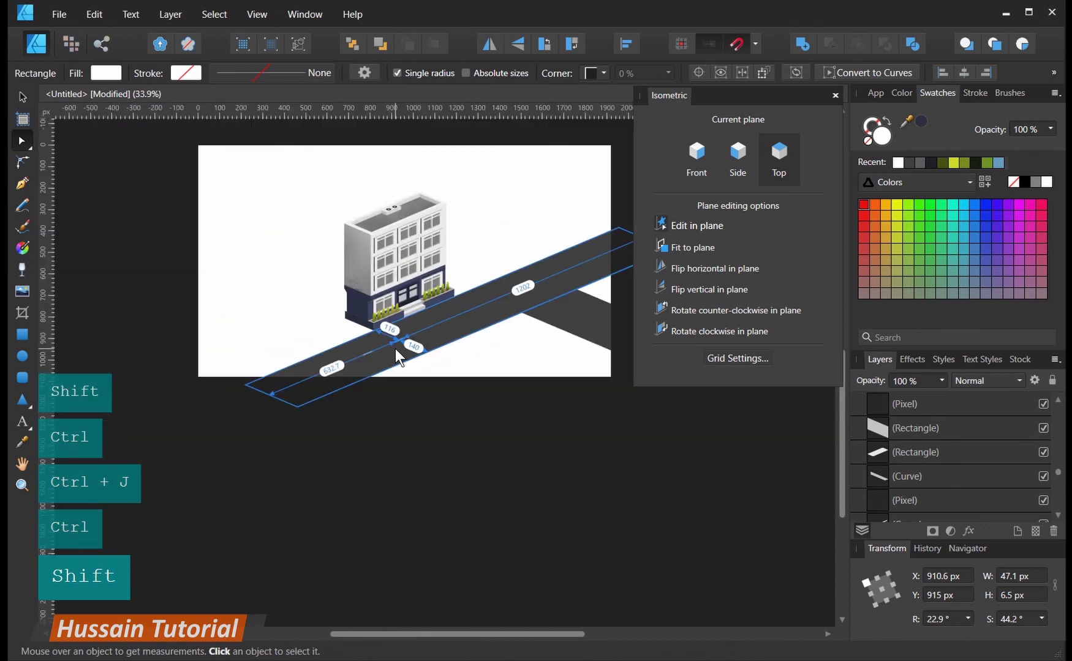
pyautogui.hotkey('ctrl', 'j')
pyautogui.hotkey('ctrl', 'j')
pyautogui.hotkey('ctrl', 'j')
pyautogui.hotkey('ctrl', 'j')
pyautogui.hotkey('ctrl', 'j')
pyautogui.hotkey('ctrl', 'j')
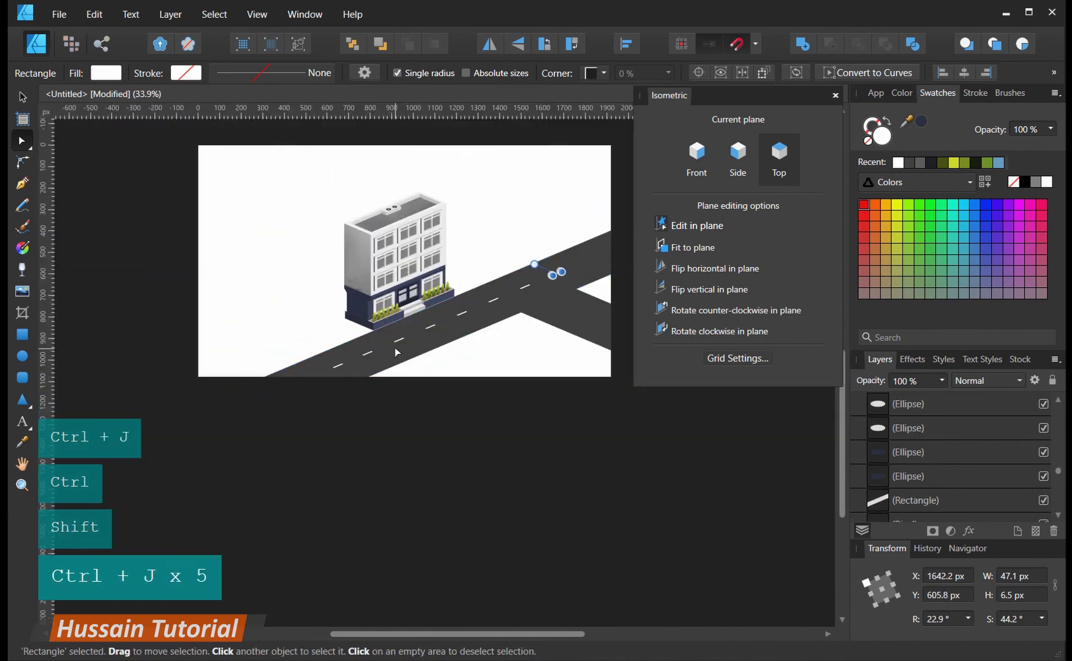
# - Keep duplicating the white lane dash at the same offset until the centre line reaches the road's far end
pyautogui.hotkey('ctrl', 'j')
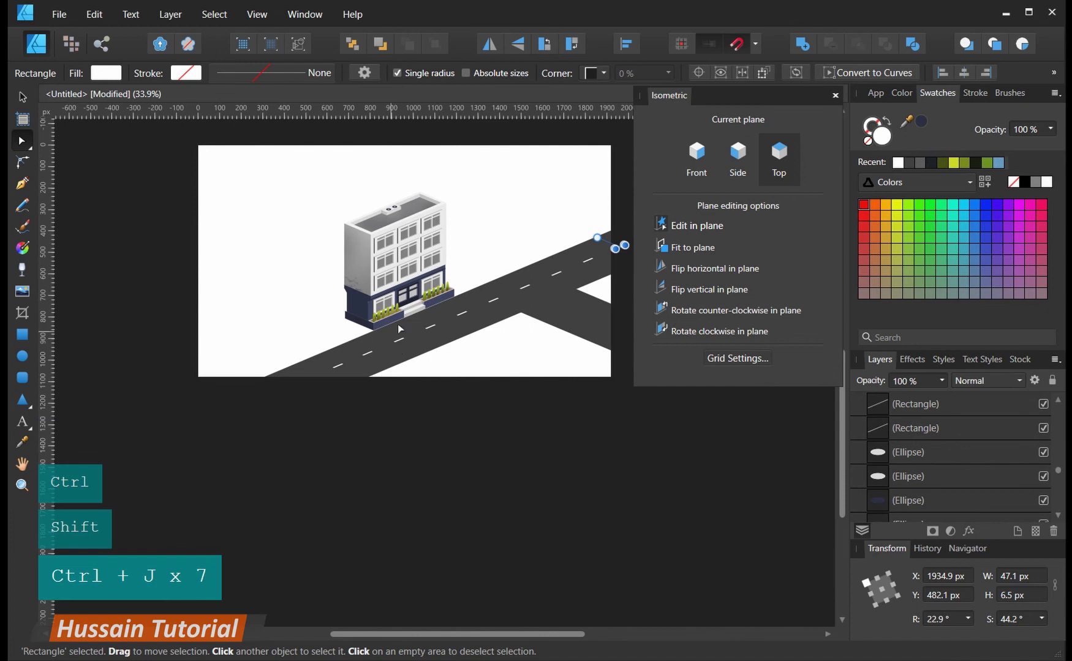
# - Cover the page behind the road with a green ground shape, fitting its stray corner node to the page corner
pyautogui.moveTo(400, 328); pyautogui.dragTo(364, 395)
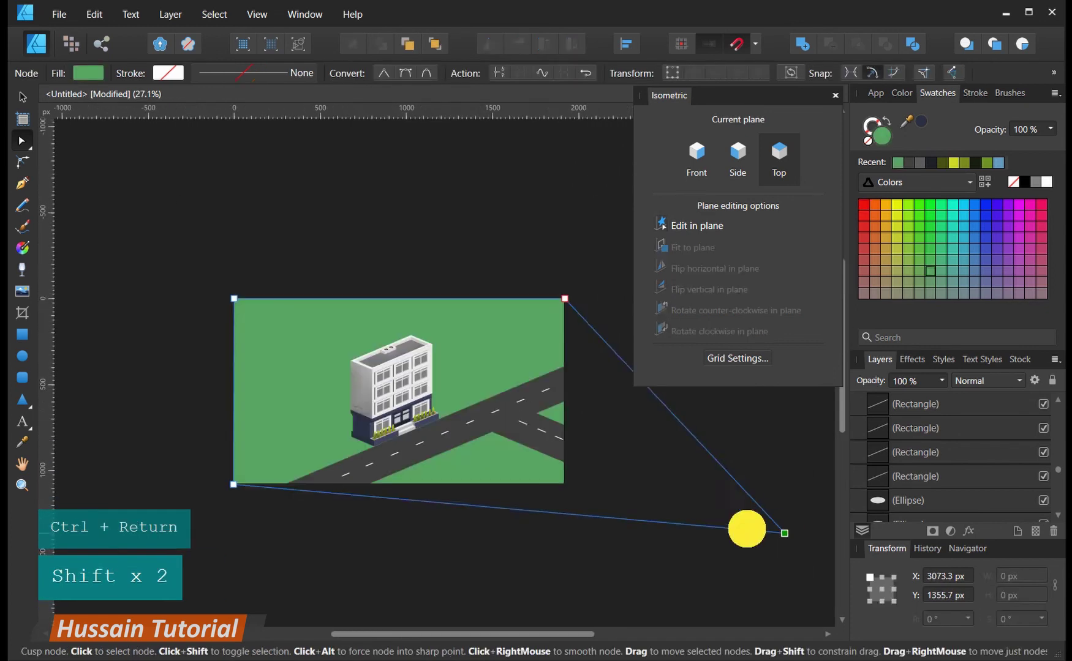
pyautogui.moveTo(746, 523); pyautogui.dragTo(567, 484)
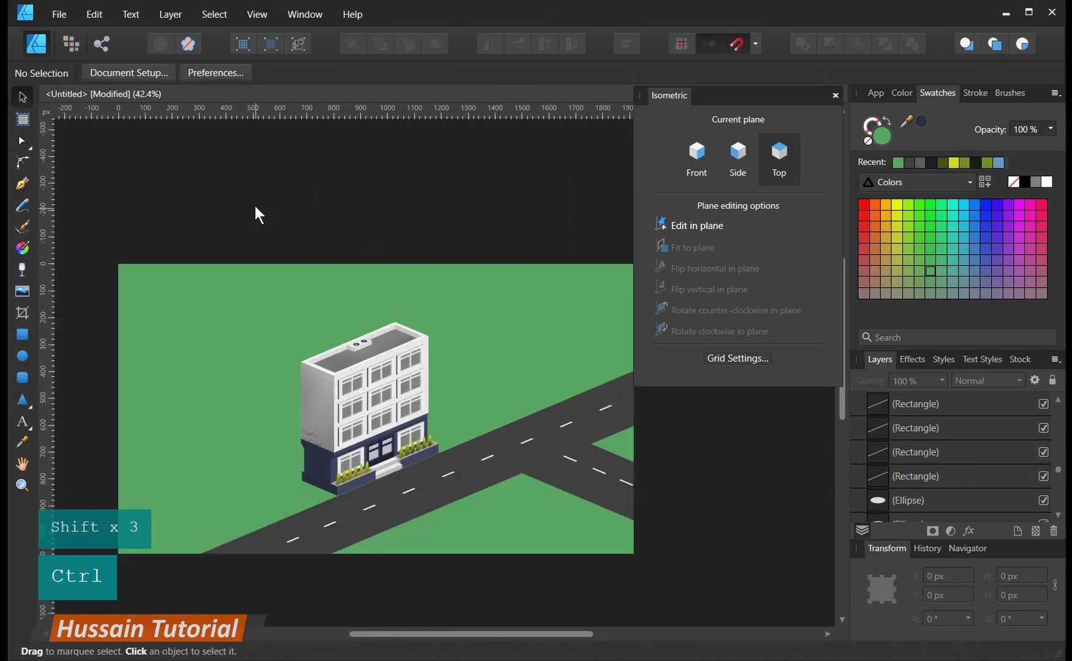
# - Group all of the building's objects and delete the hidden pixel layer above the group
pyautogui.moveTo(255, 207); pyautogui.dragTo(493, 517)
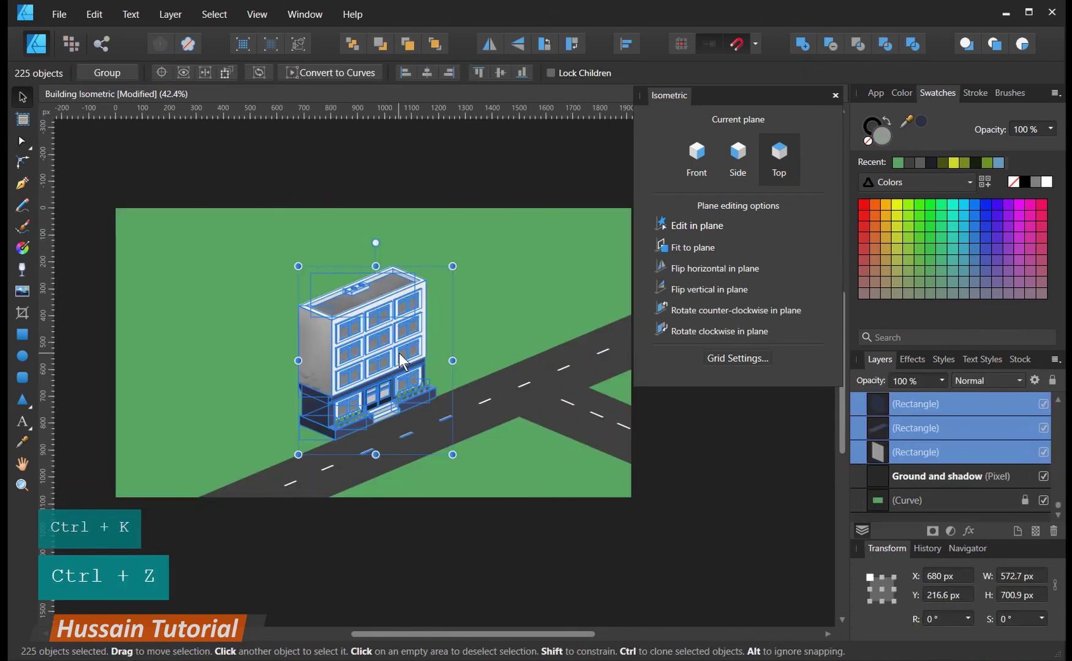
pyautogui.hotkey('ctrl', 'g')
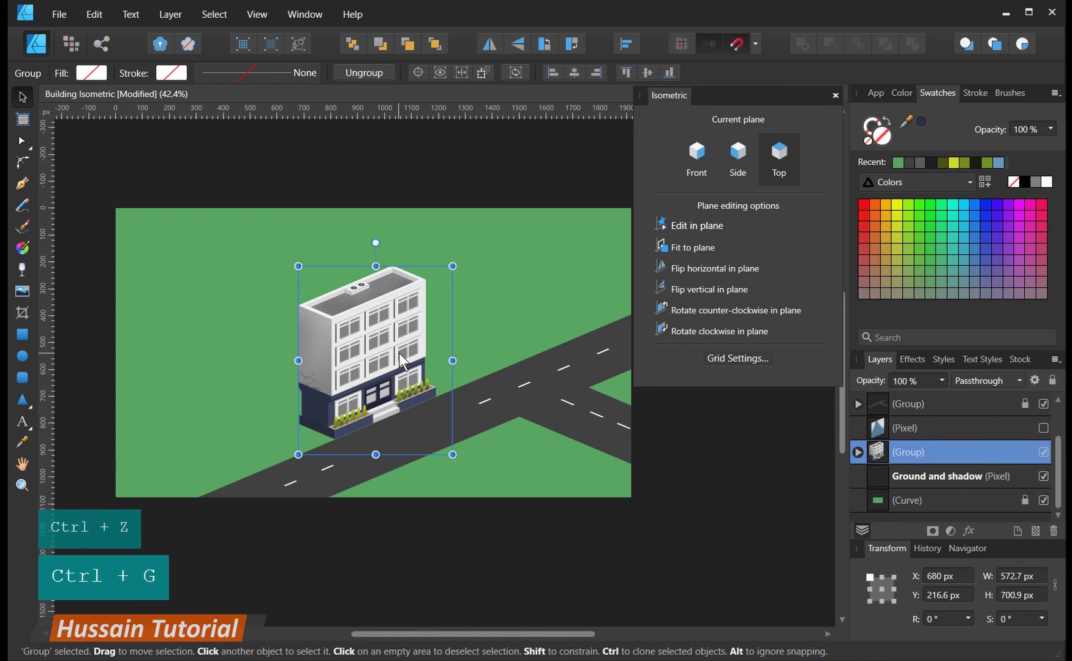
pyautogui.press('Delete')
# - Place copies of the building group along the main road to make a row of three buildings
pyautogui.moveTo(403, 362)
pyautogui.mouseDown()
pyautogui.moveTo(324, 380)
pyautogui.moveTo(271, 417)
pyautogui.moveTo(456, 325)
pyautogui.moveTo(331, 360)
pyautogui.moveTo(484, 269)
pyautogui.mouseUp()
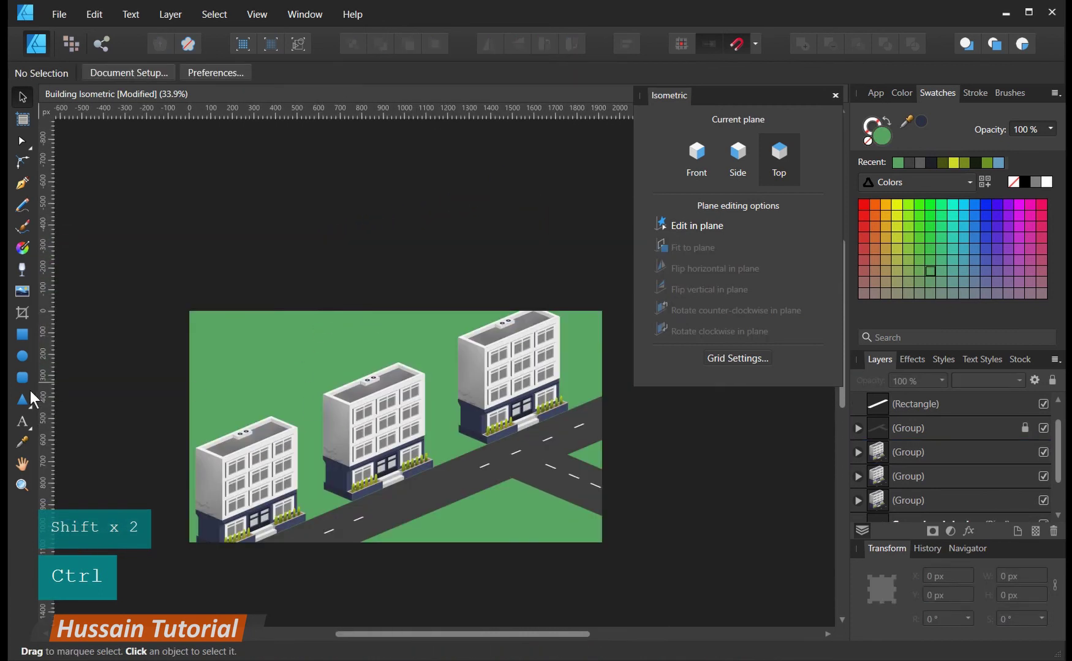
# - Draw a large top-plane rectangle along the road's edge and reorder it beneath the buildings, just above the Ground and shadow layer
pyautogui.click(22, 335)
pyautogui.moveTo(243, 337)
pyautogui.mouseDown()
pyautogui.moveTo(388, 396)
pyautogui.moveTo(431, 391)
pyautogui.moveTo(453, 427)
pyautogui.mouseUp()
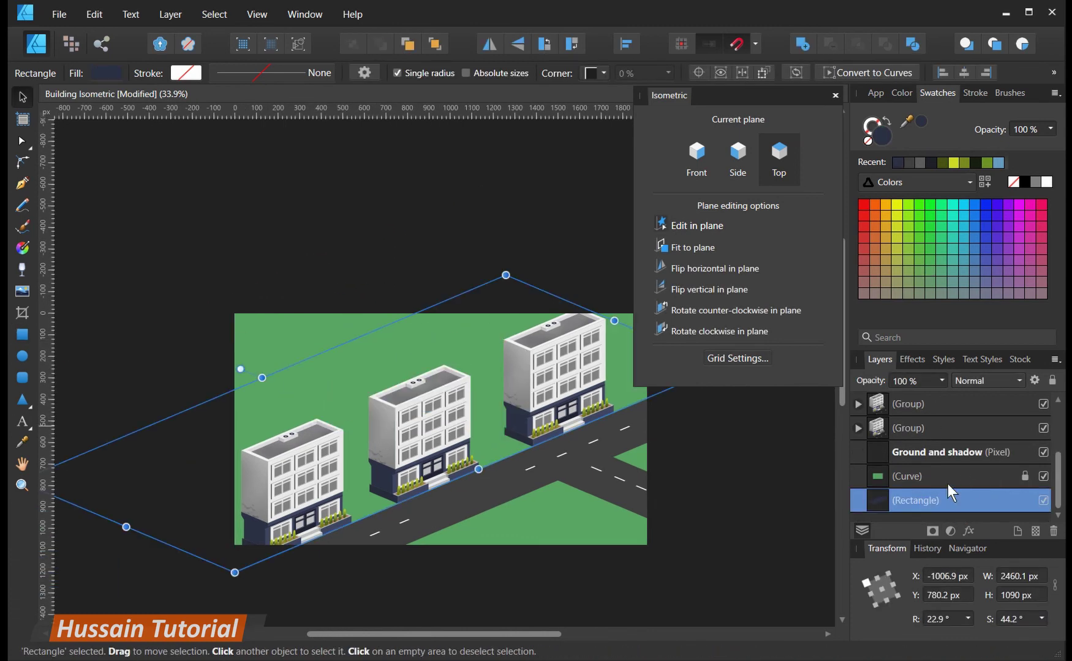
pyautogui.moveTo(915, 499); pyautogui.dragTo(898, 440)
# - Set the fill of the large ground rectangle behind the buildings to light beige D1C9B5
pyautogui.doubleClick(878, 133)
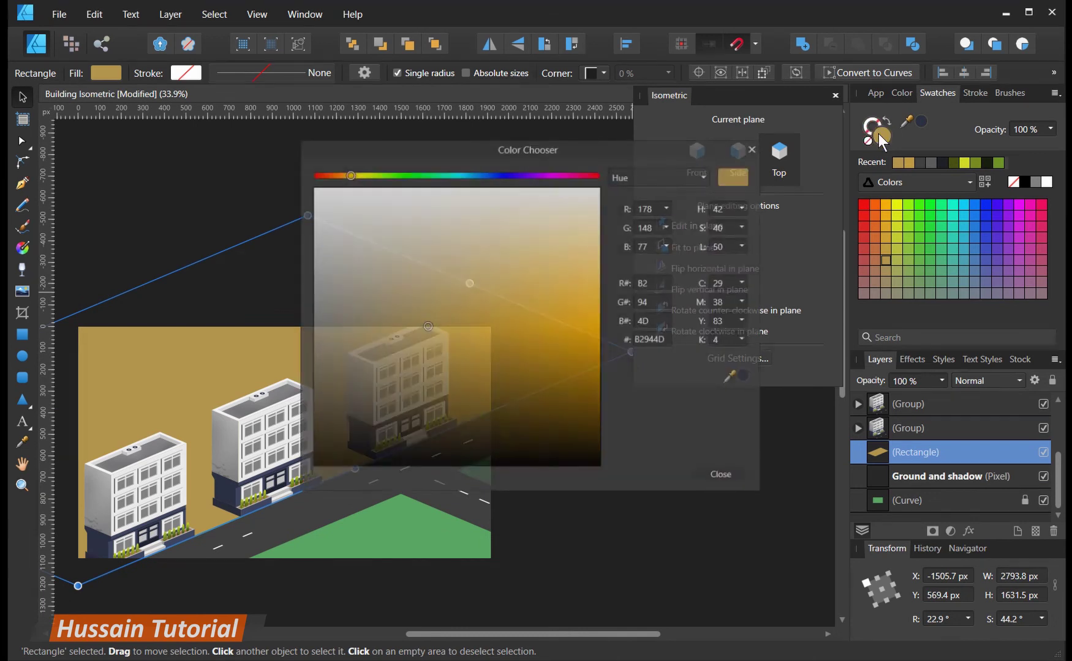
pyautogui.moveTo(434, 315); pyautogui.dragTo(378, 252)
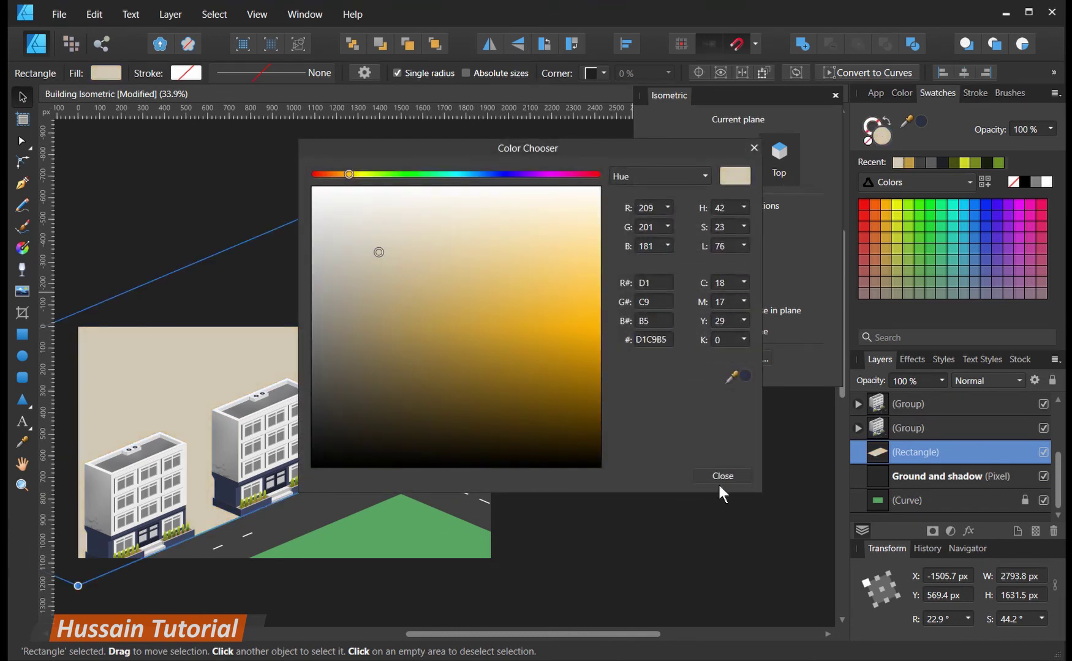
pyautogui.click(743, 475)
# - Copy a building group from the row towards the area behind it, at about X 377.1 px, Y 86.1 px
pyautogui.click(339, 354)
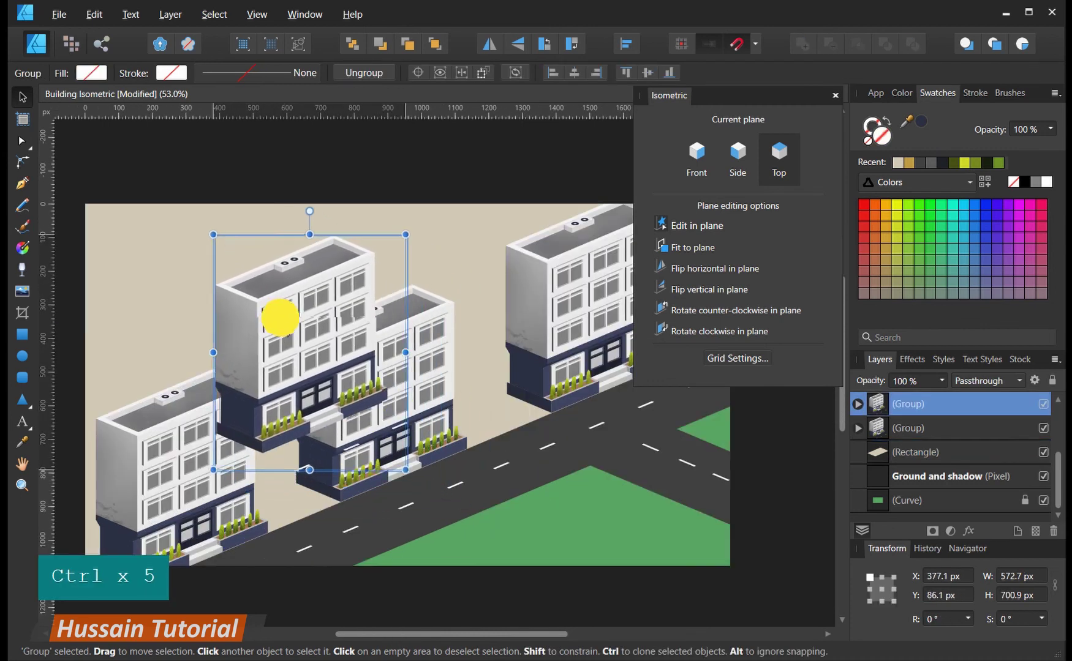